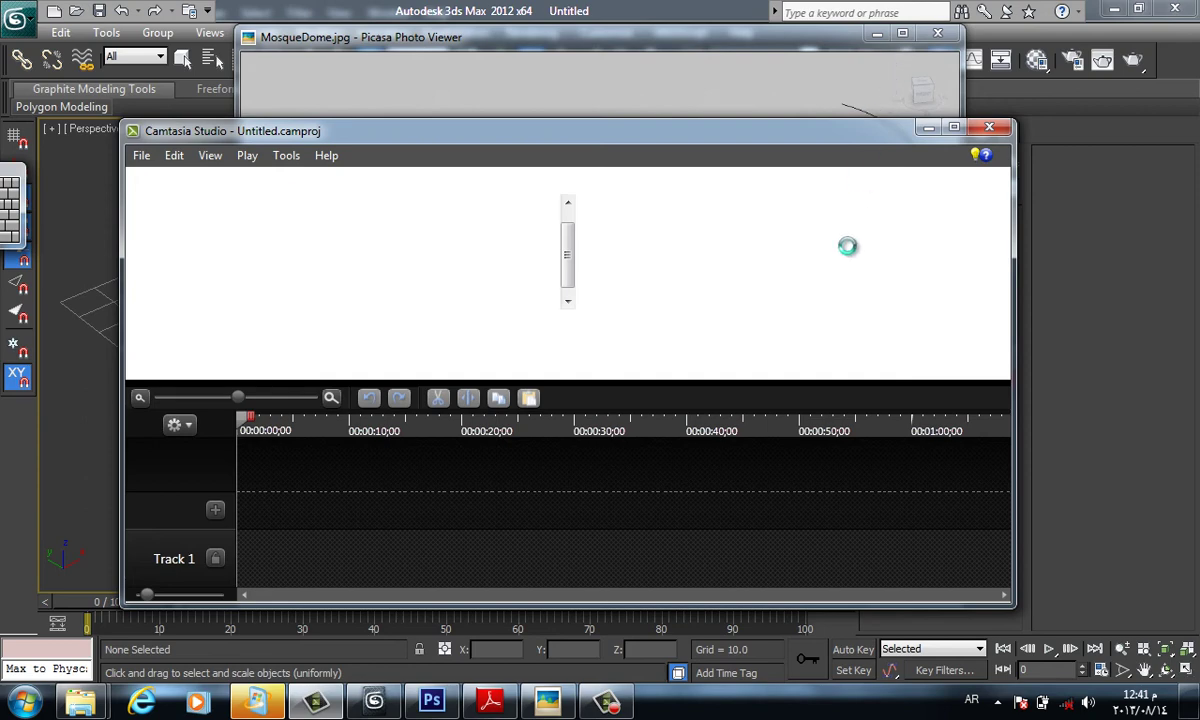
Bring the MosqueDome reference image forward in Picasa and view it full screen
click(800, 41)
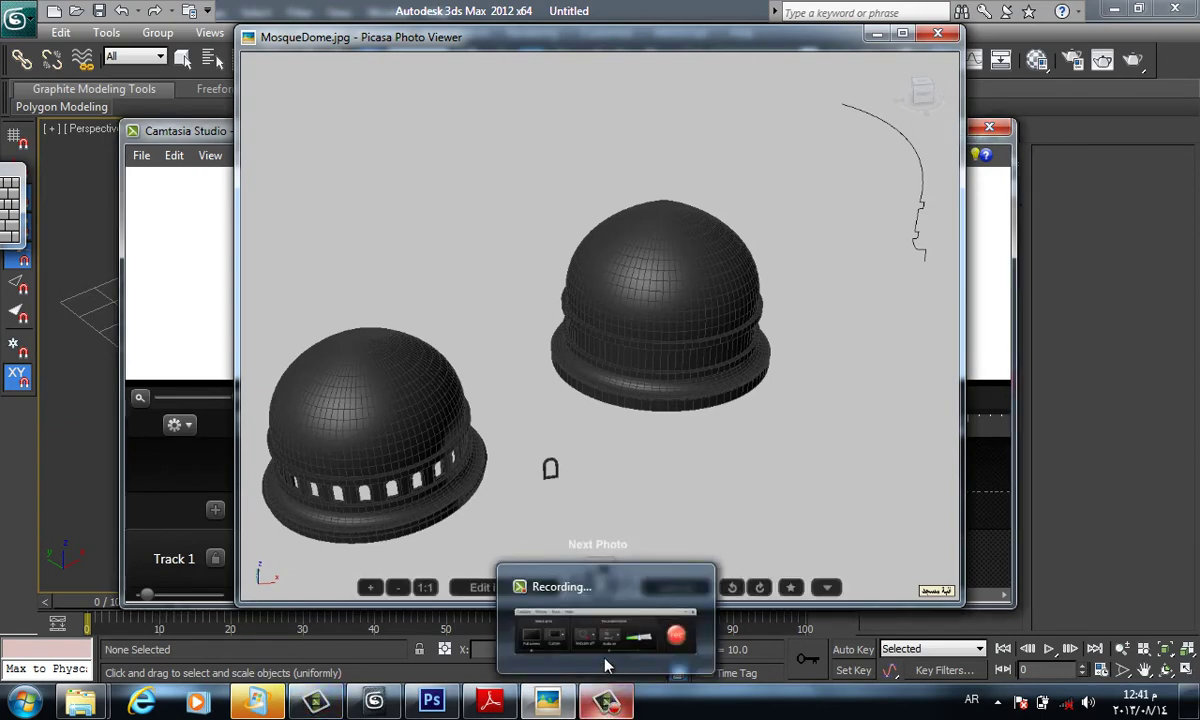
click(903, 37)
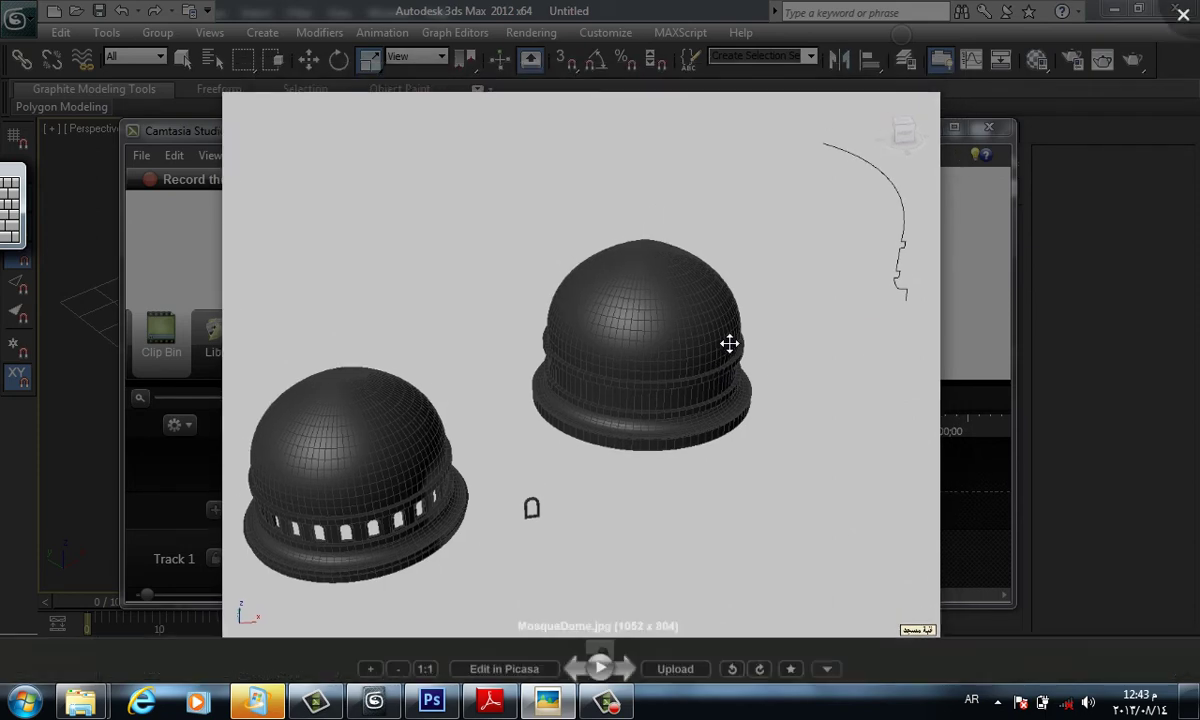
Zoom into the two-dome MosqueDome reference image, then close the Picasa viewer
scroll(729, 343, up, 1)
scroll(729, 343, up, 1)
scroll(729, 343, up, 1)
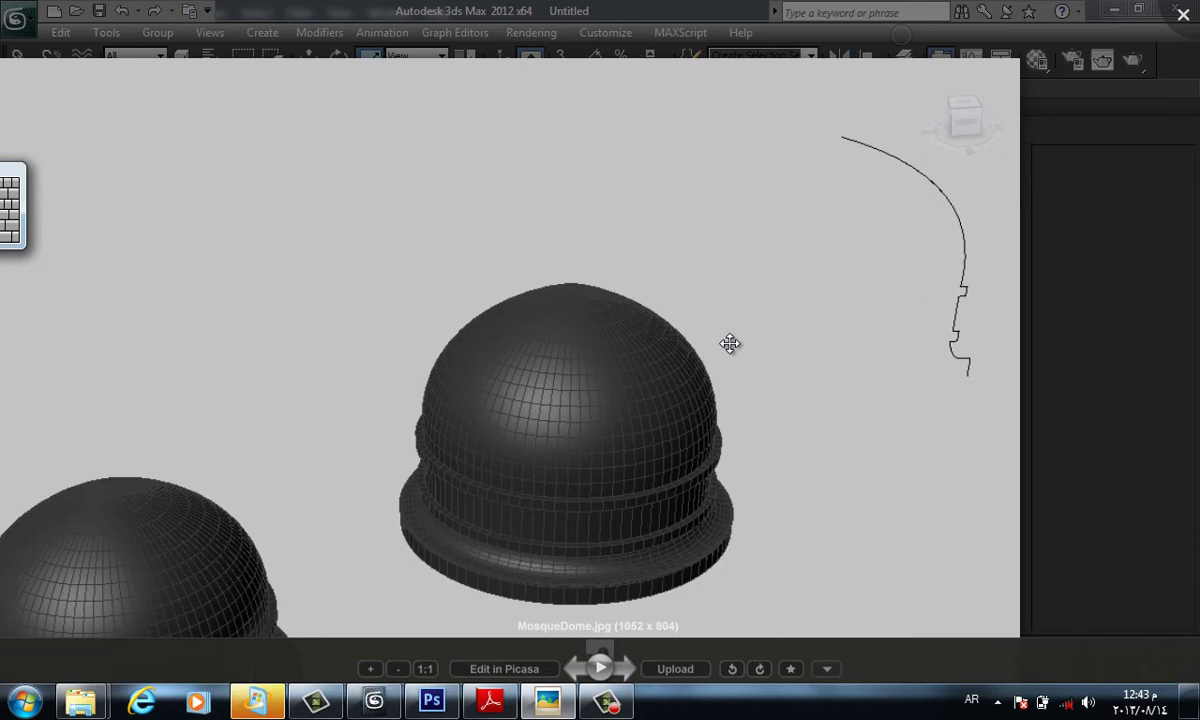
scroll(729, 343, down, 1)
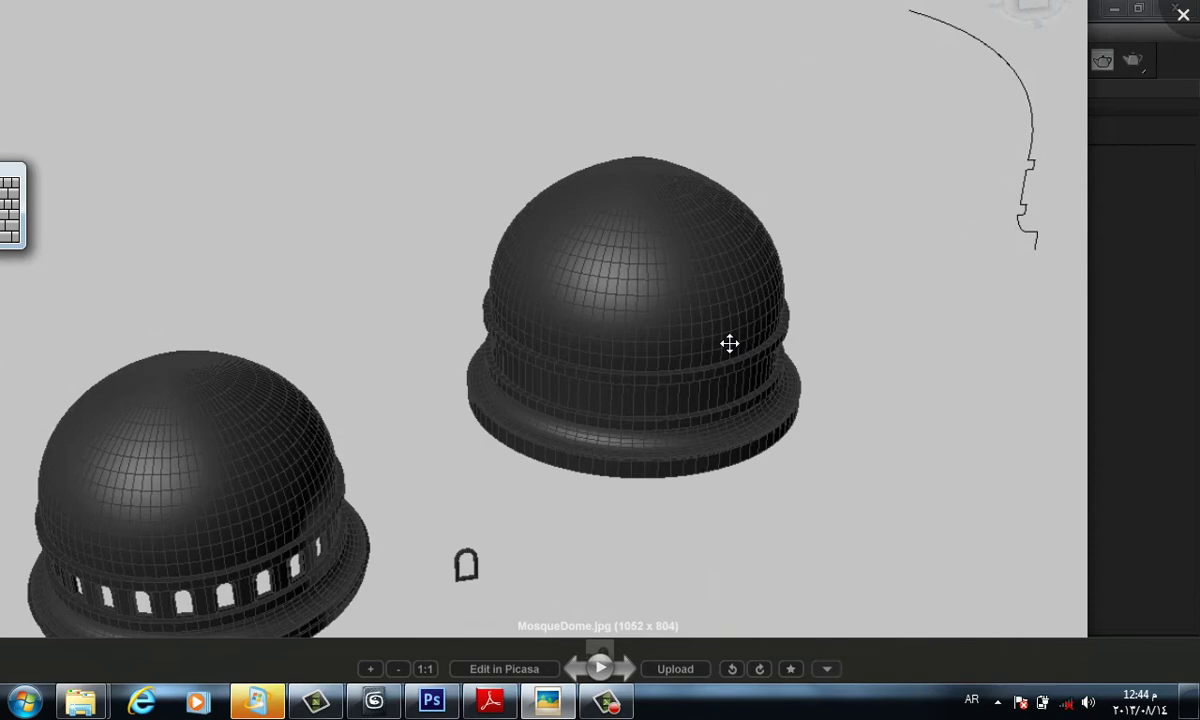
key(Escape)
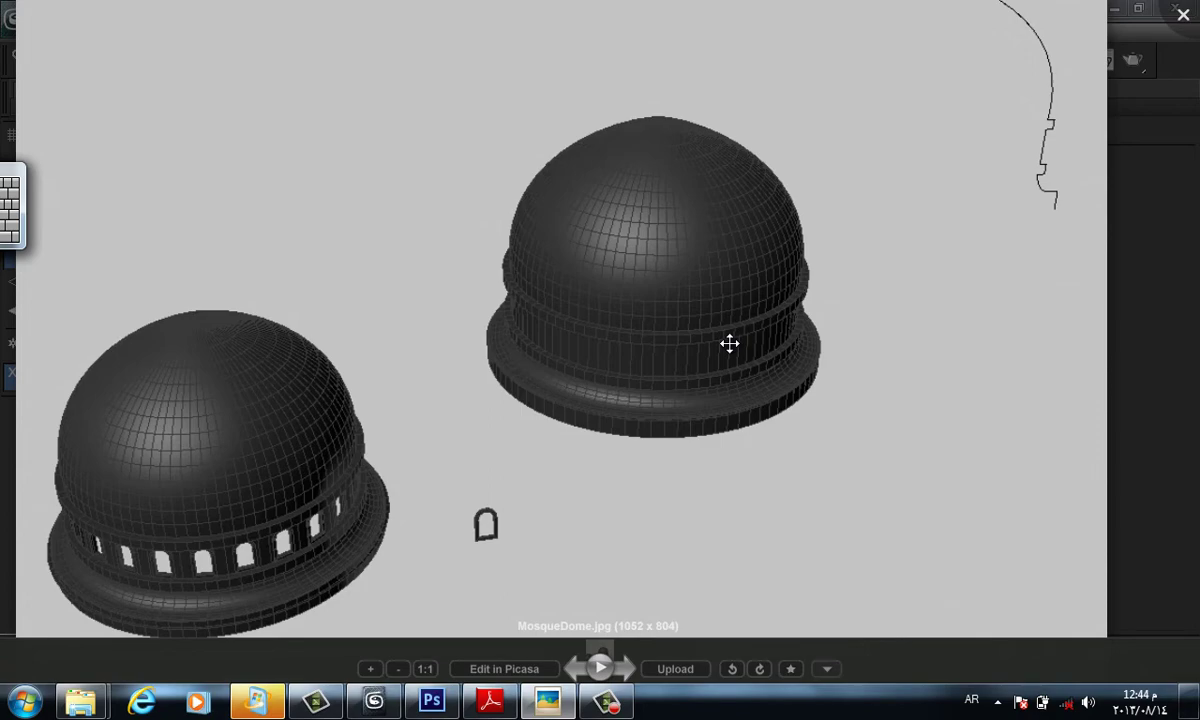
key(Escape)
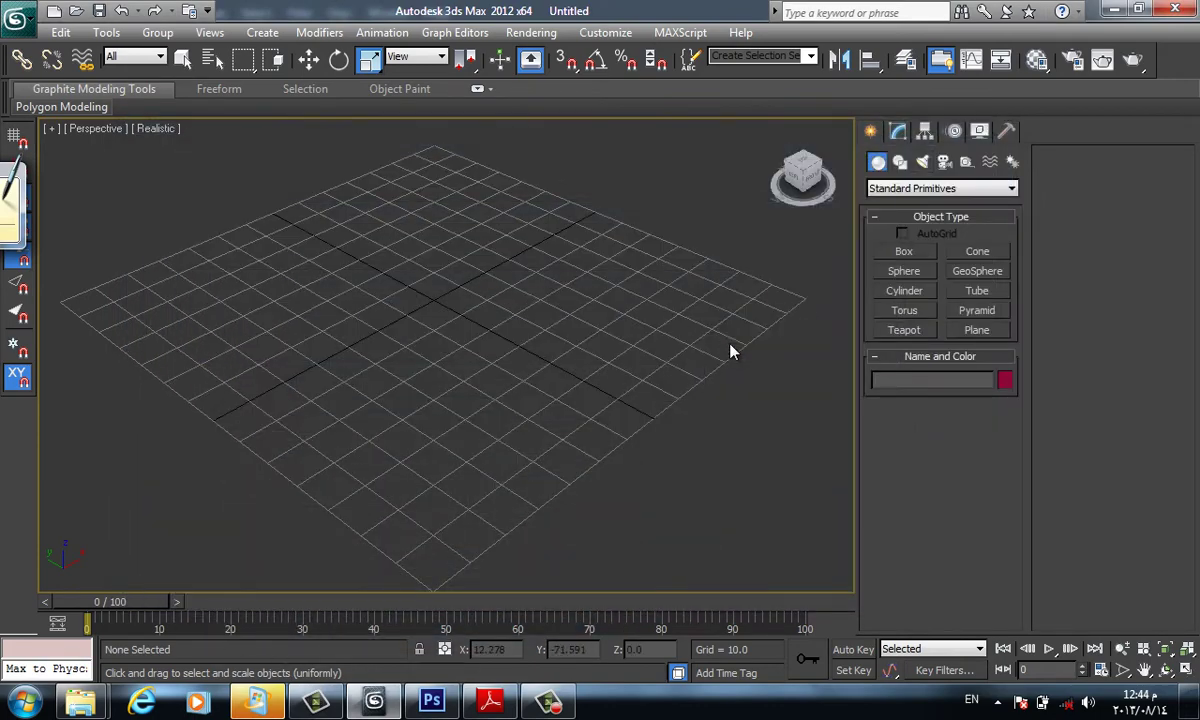
Orbit the Perspective view to a flatter angle, then switch to the Front view
alt+middle_drag(730, 352, 730, 350)
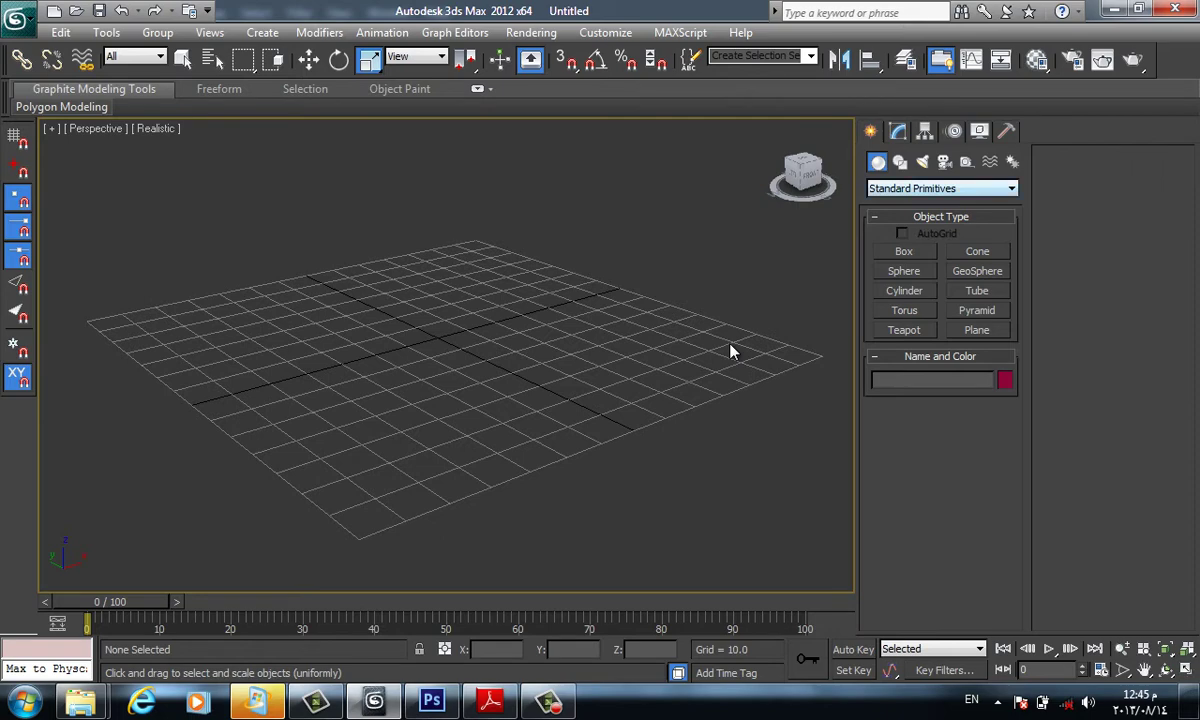
key(f)
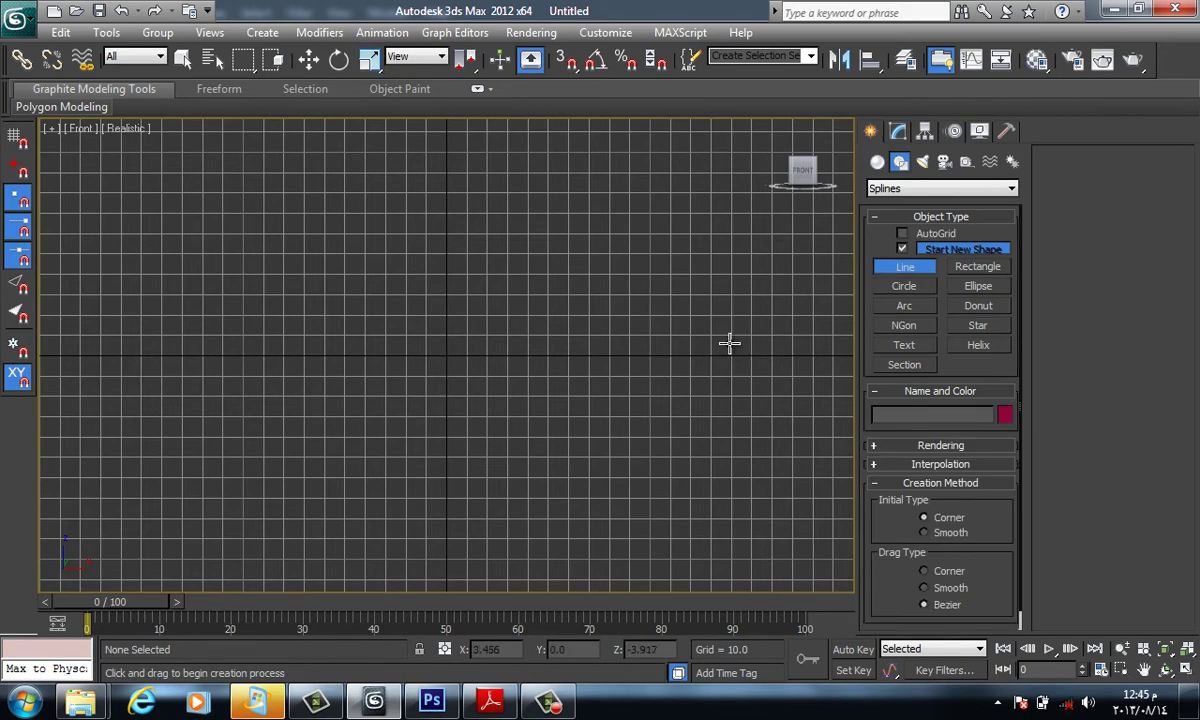
key(g)
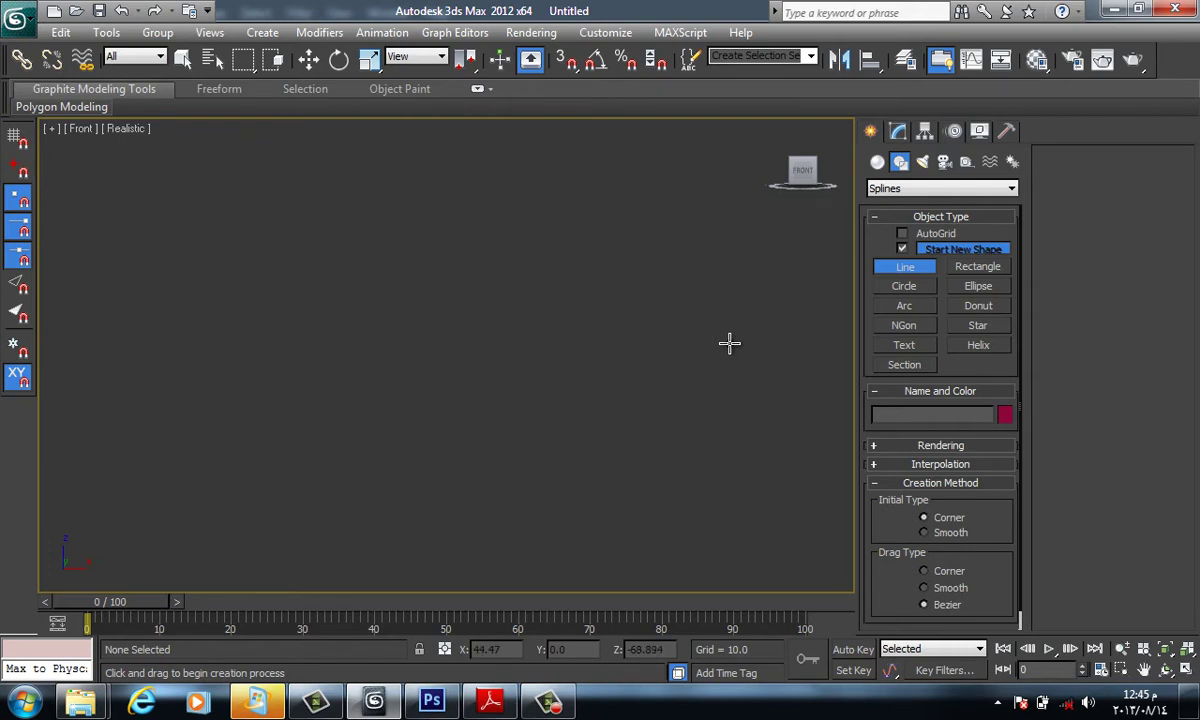
key(g)
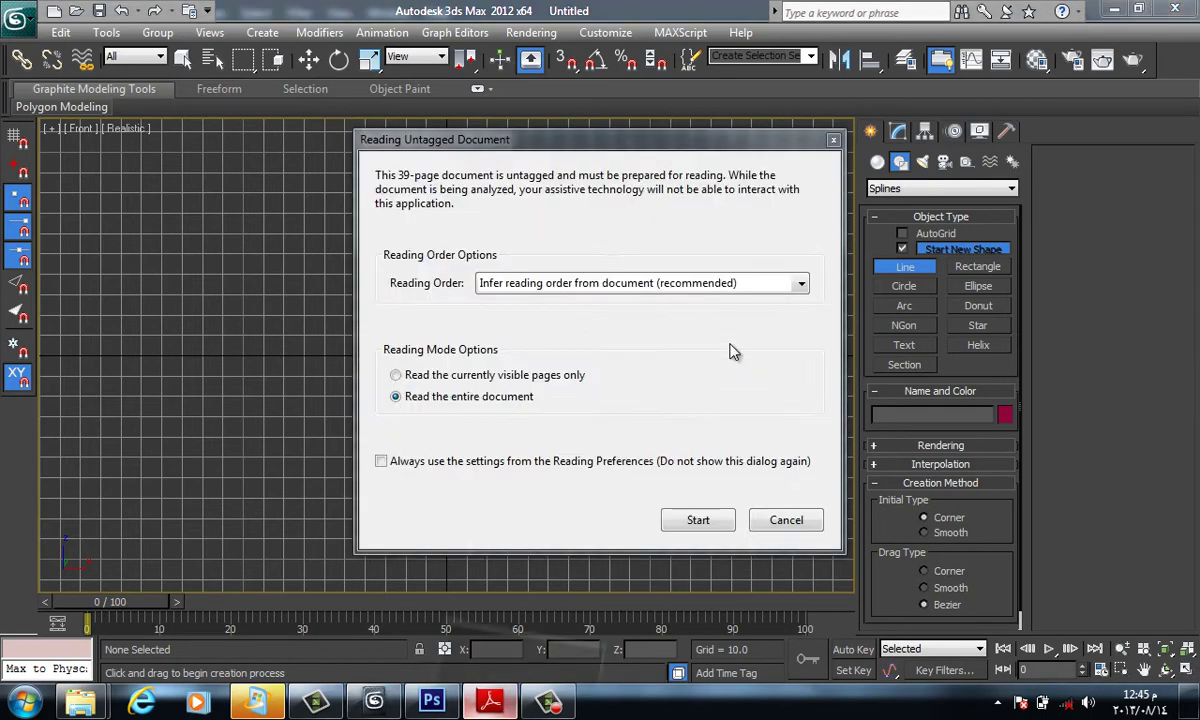
Dismiss the PDF prompt, view MosqueDome.jpg from the Tutorial 7 - Dome folder, then close it
key(Return)
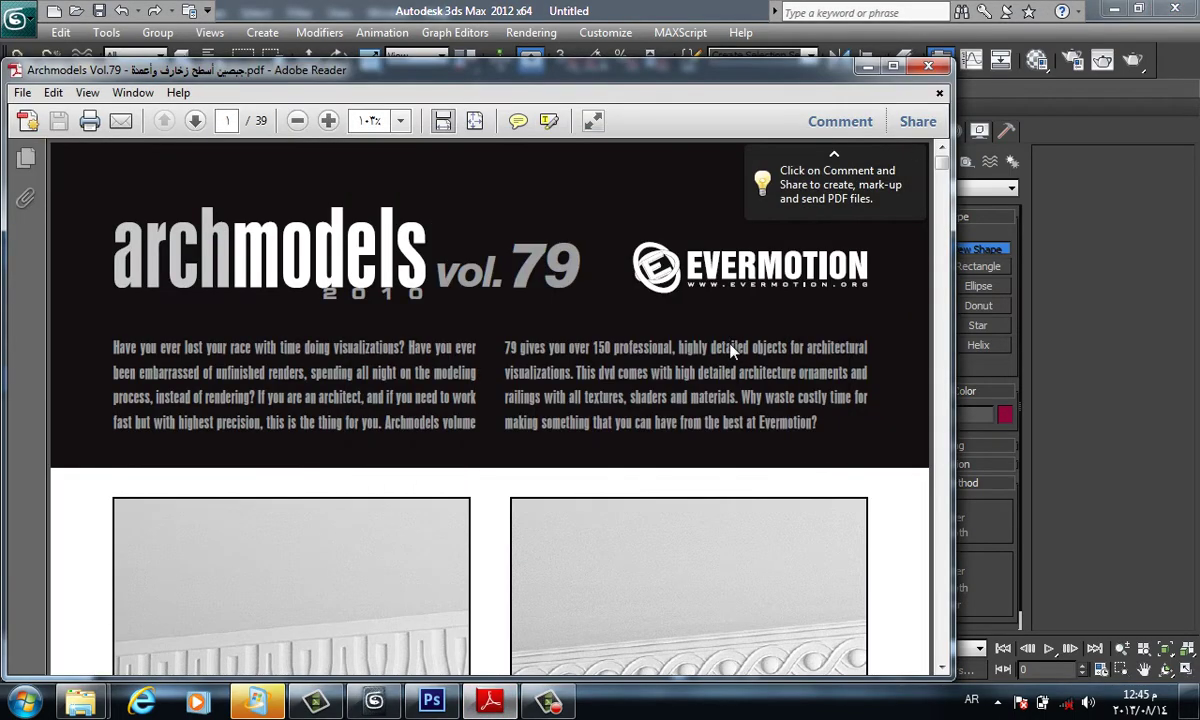
key(super+Down)
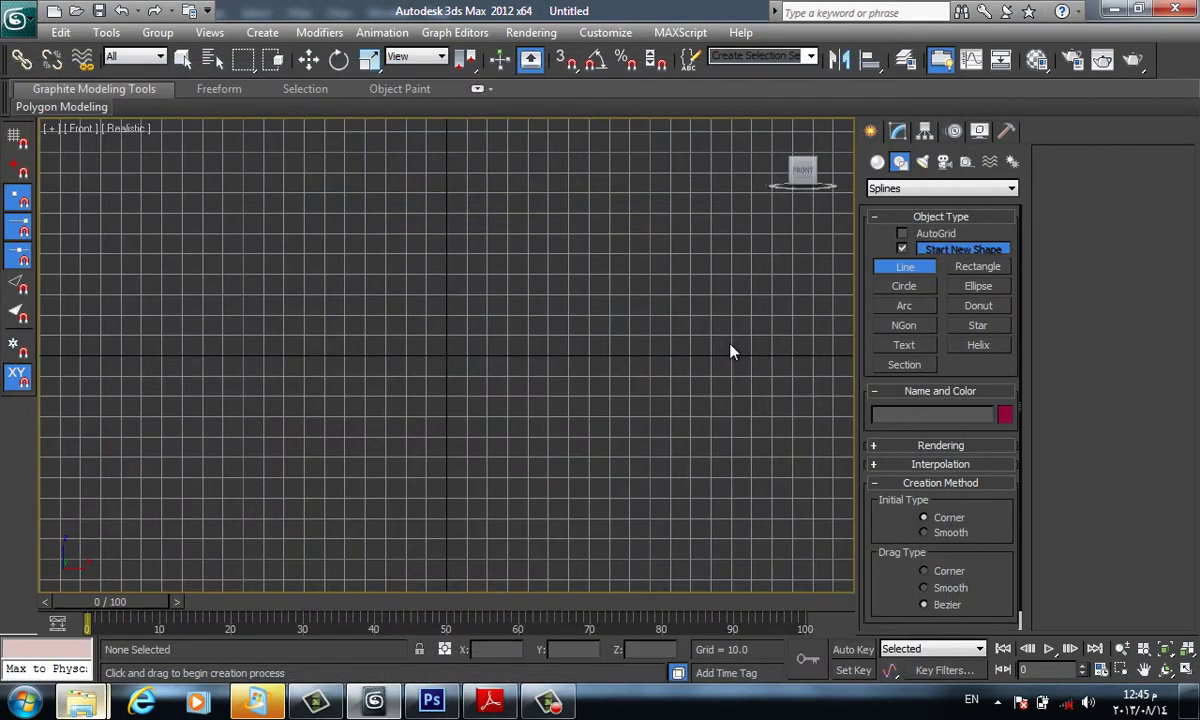
key(Right)
key(Return)
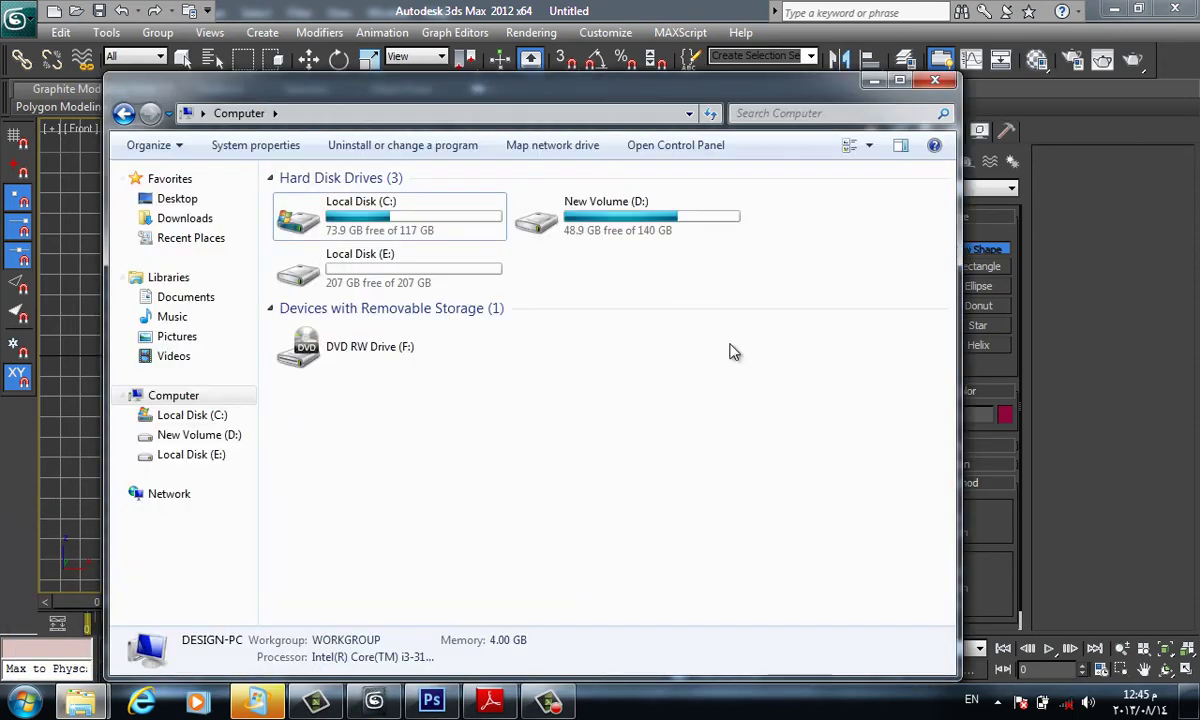
key(super+1)
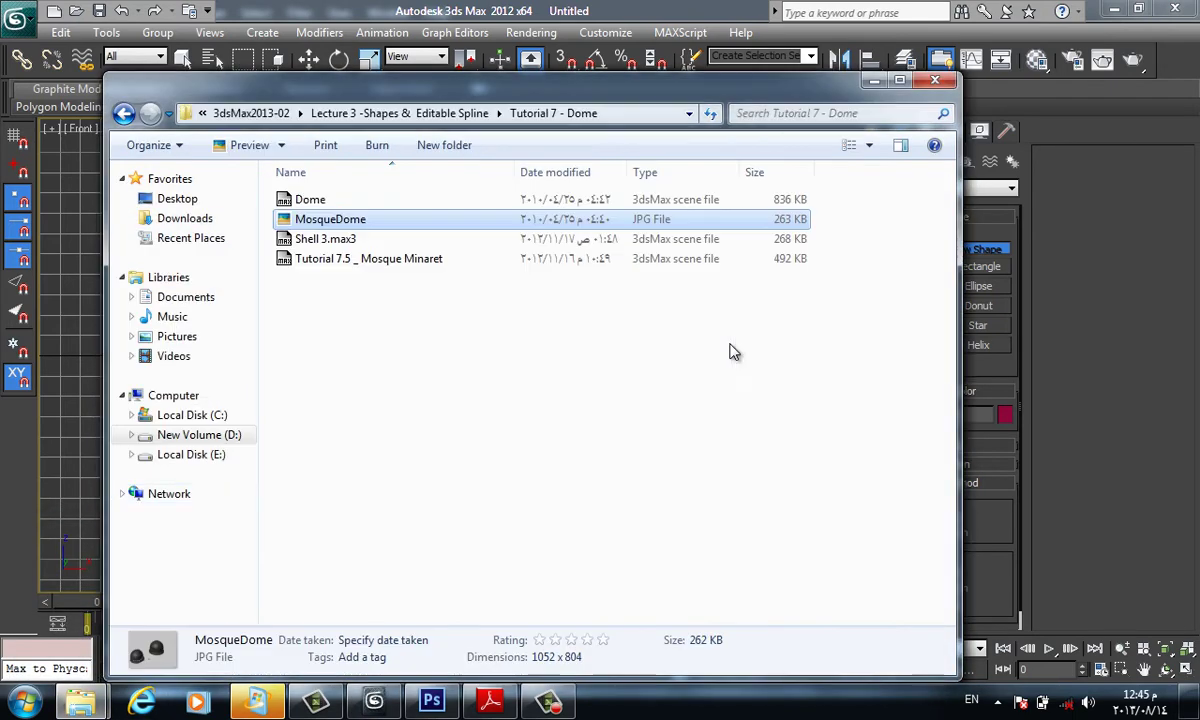
key(Return)
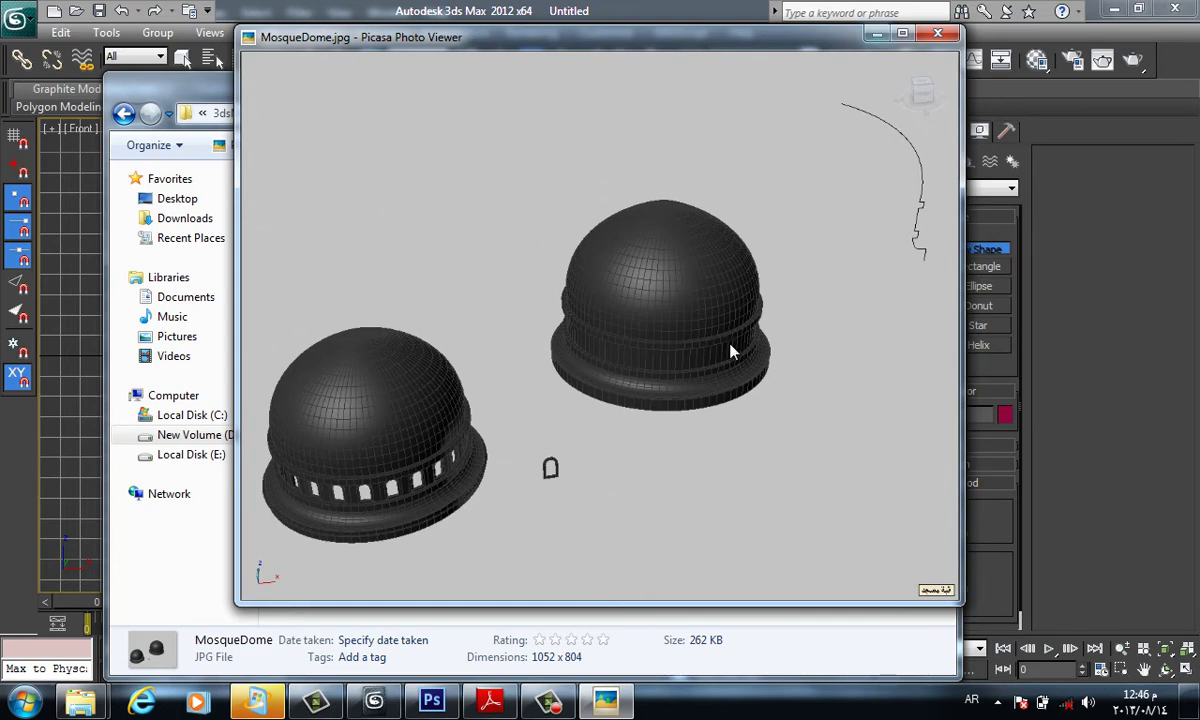
key(Escape)
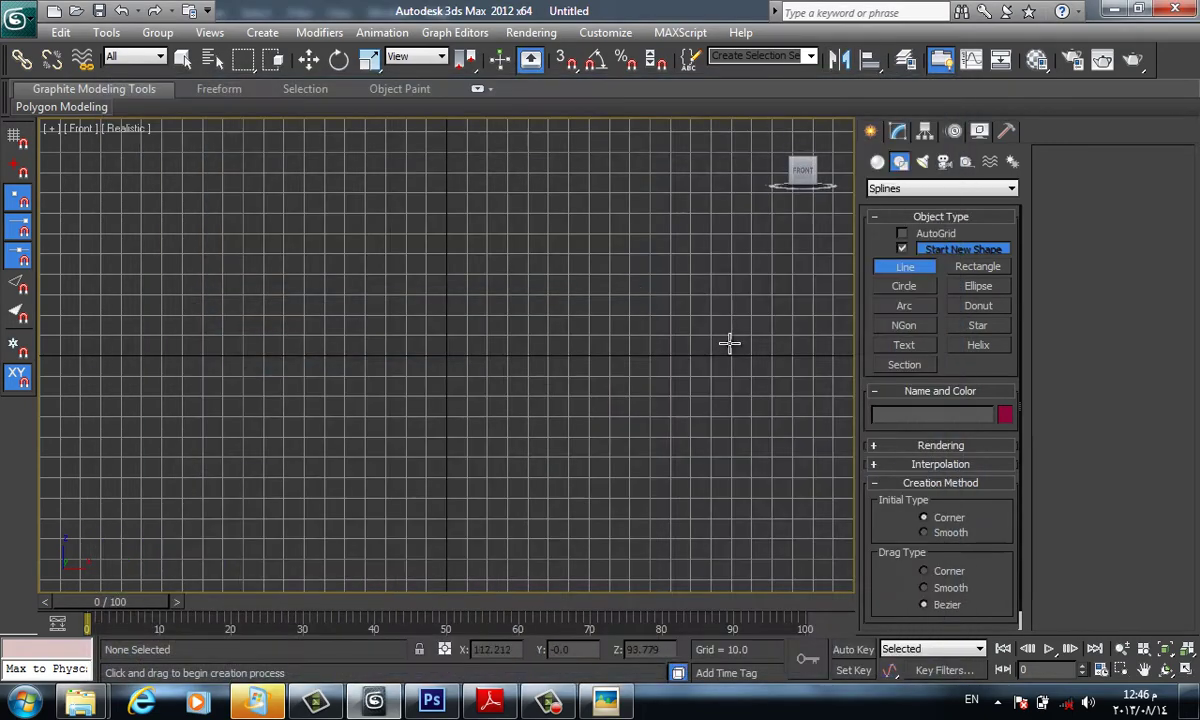
Cancel the trial Line splines and set the Front viewport to Wireframe shading
click(588, 187)
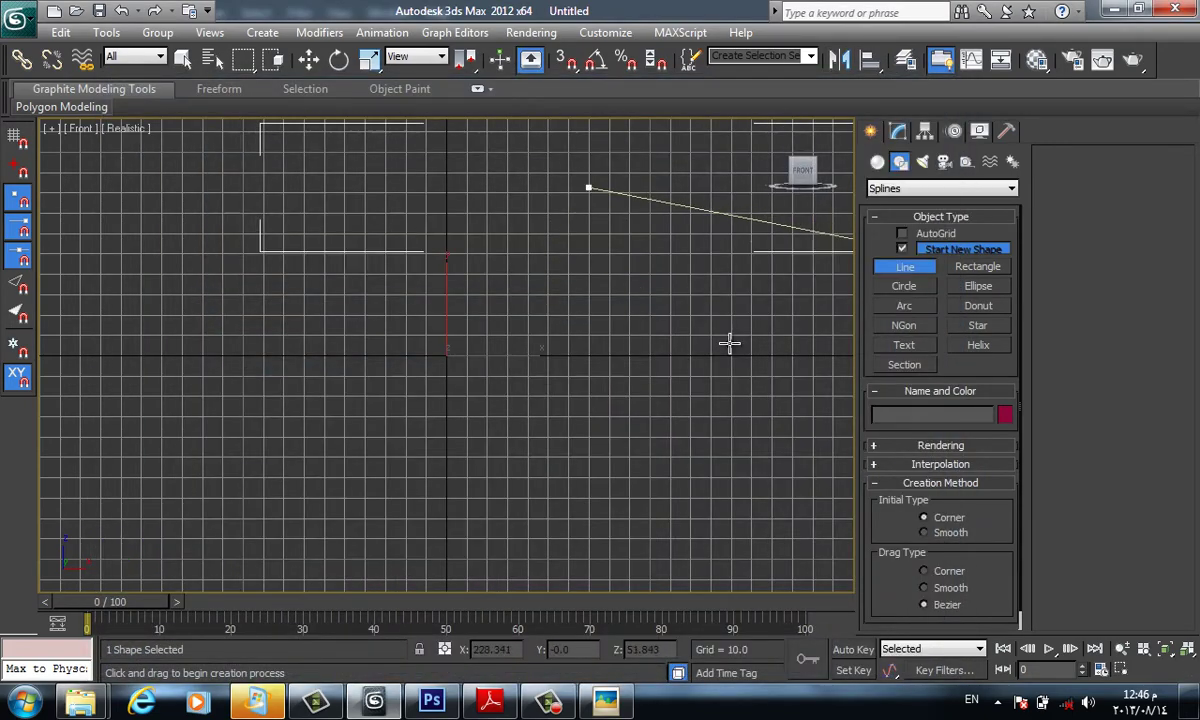
right_click(729, 343)
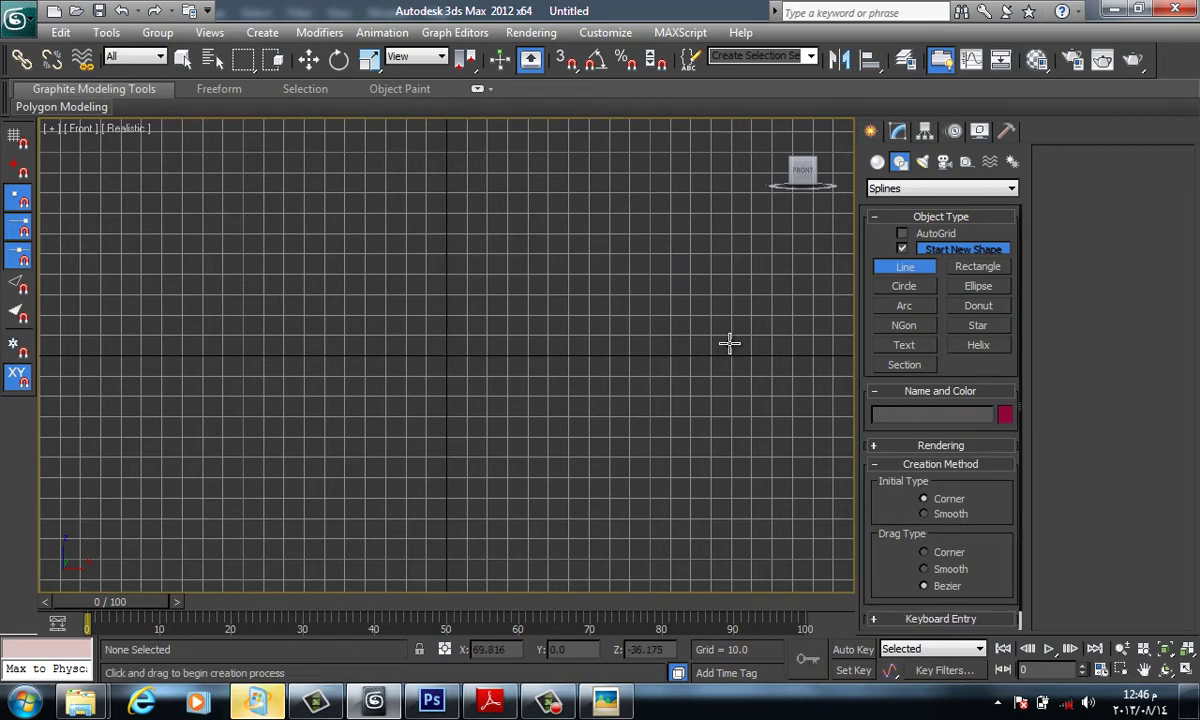
click(446, 350)
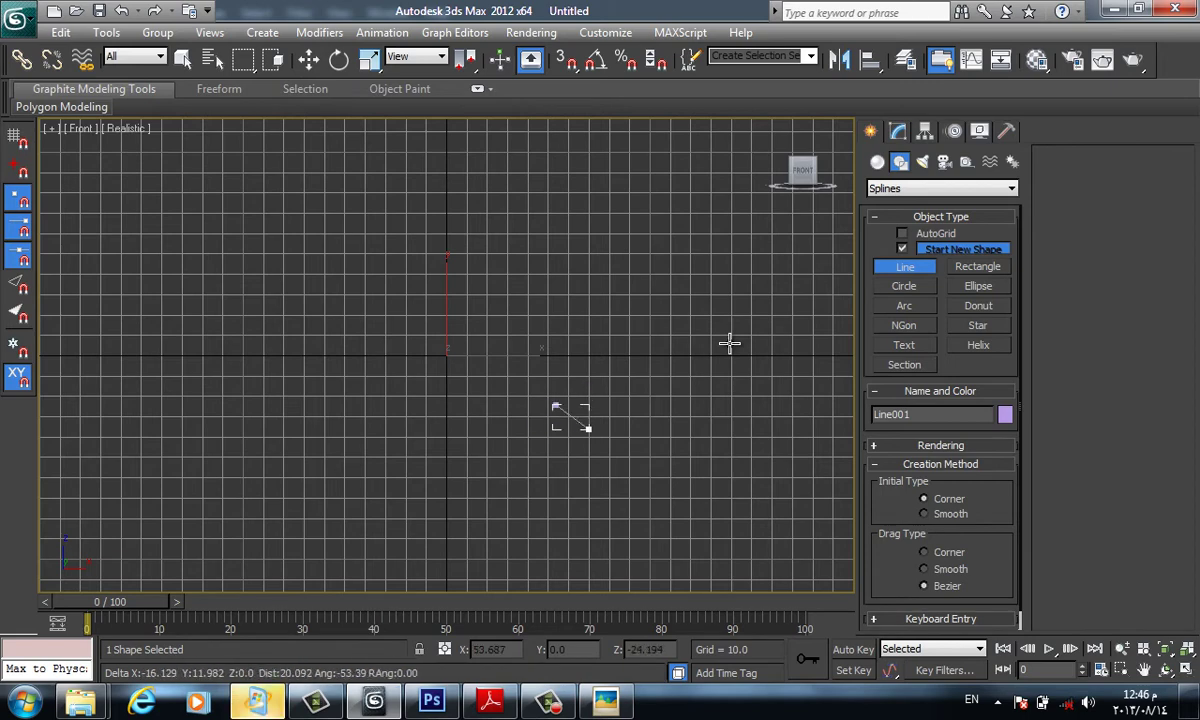
right_click(729, 343)
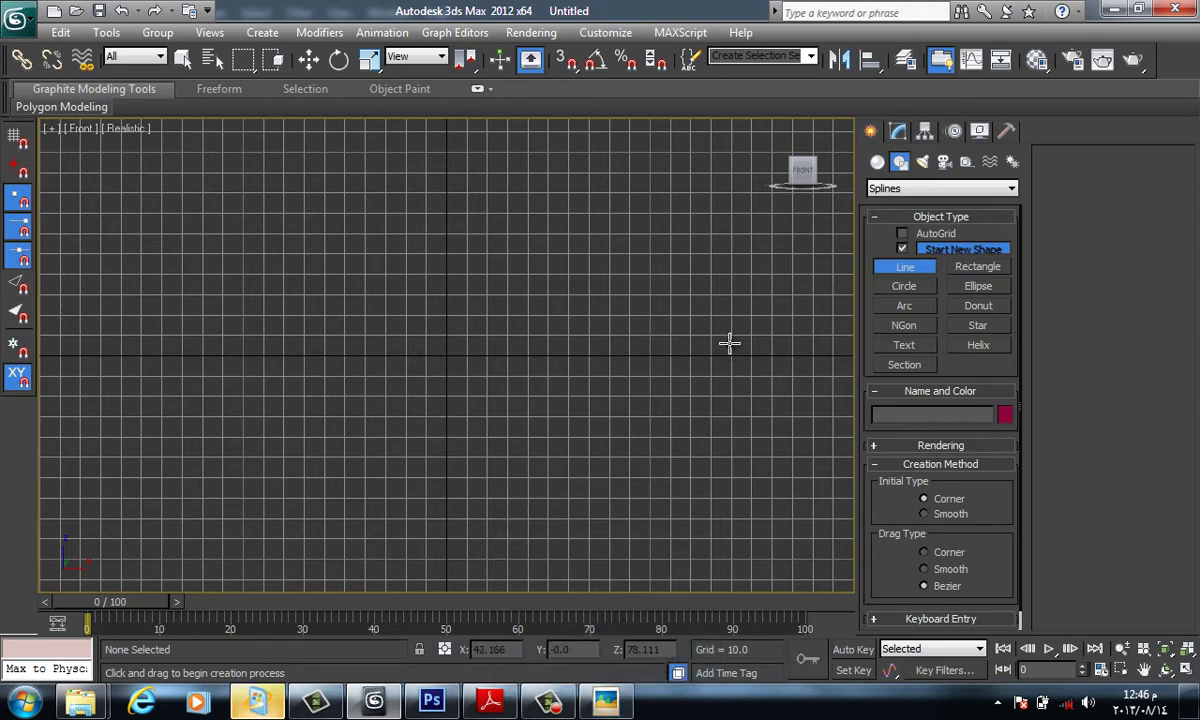
click(447, 350)
click(447, 255)
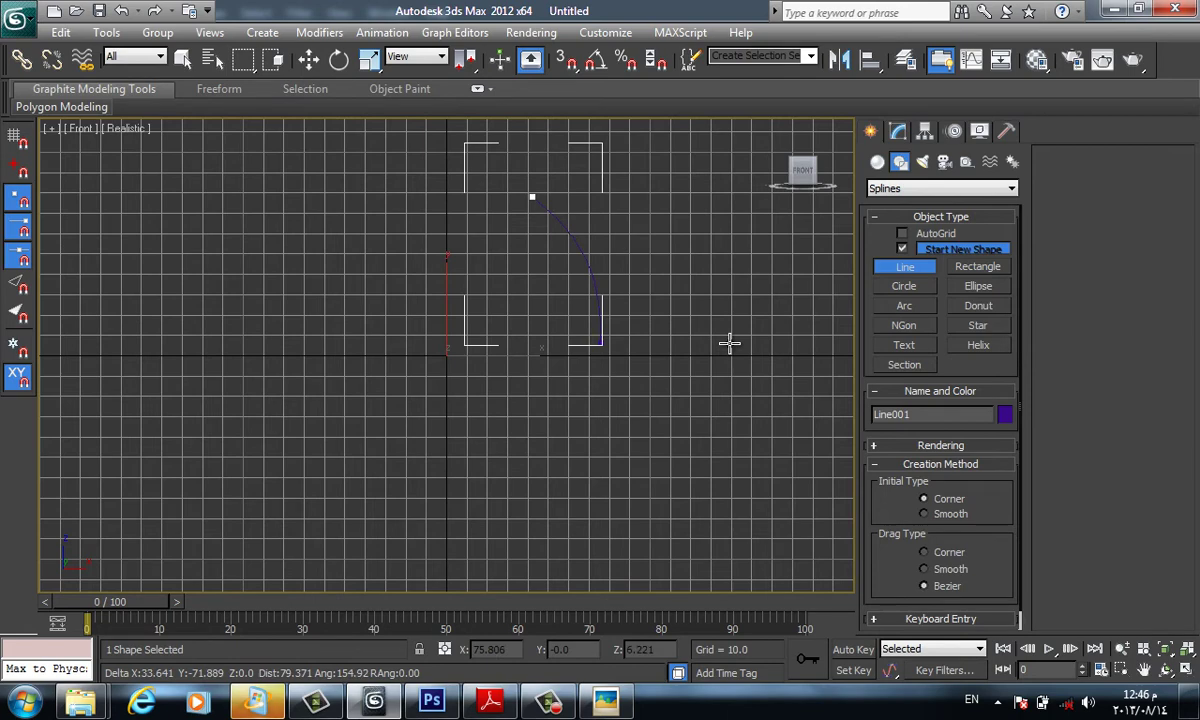
click(729, 343)
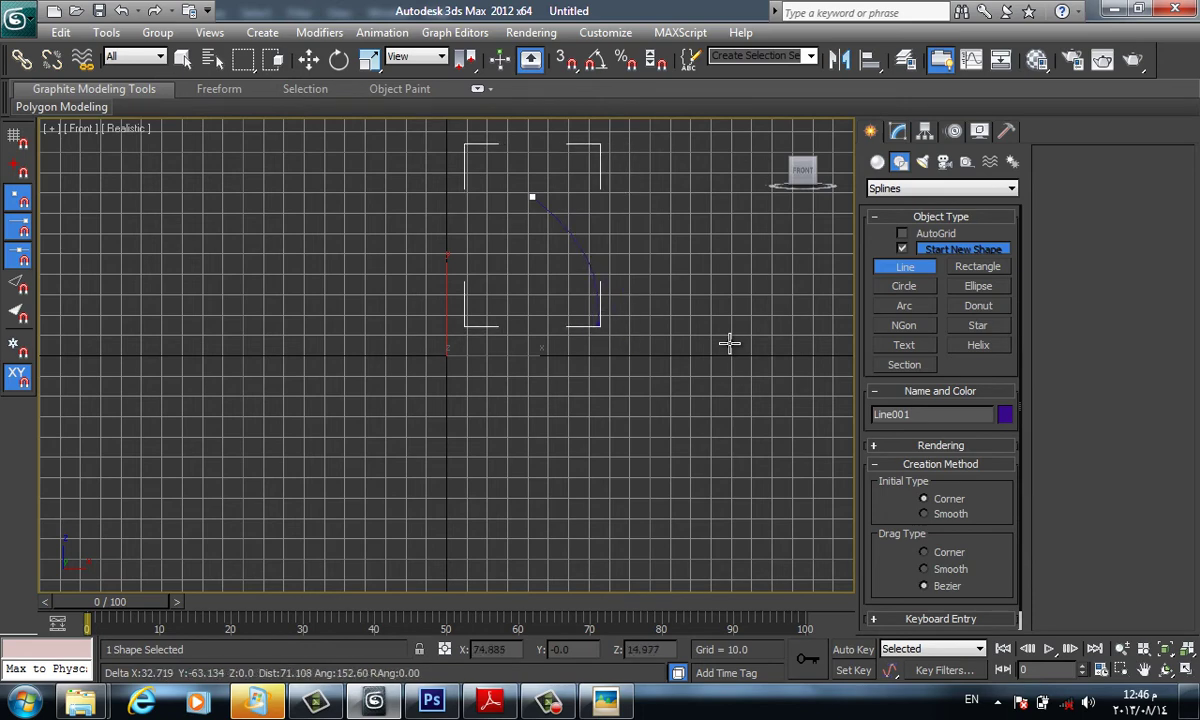
key(F3)
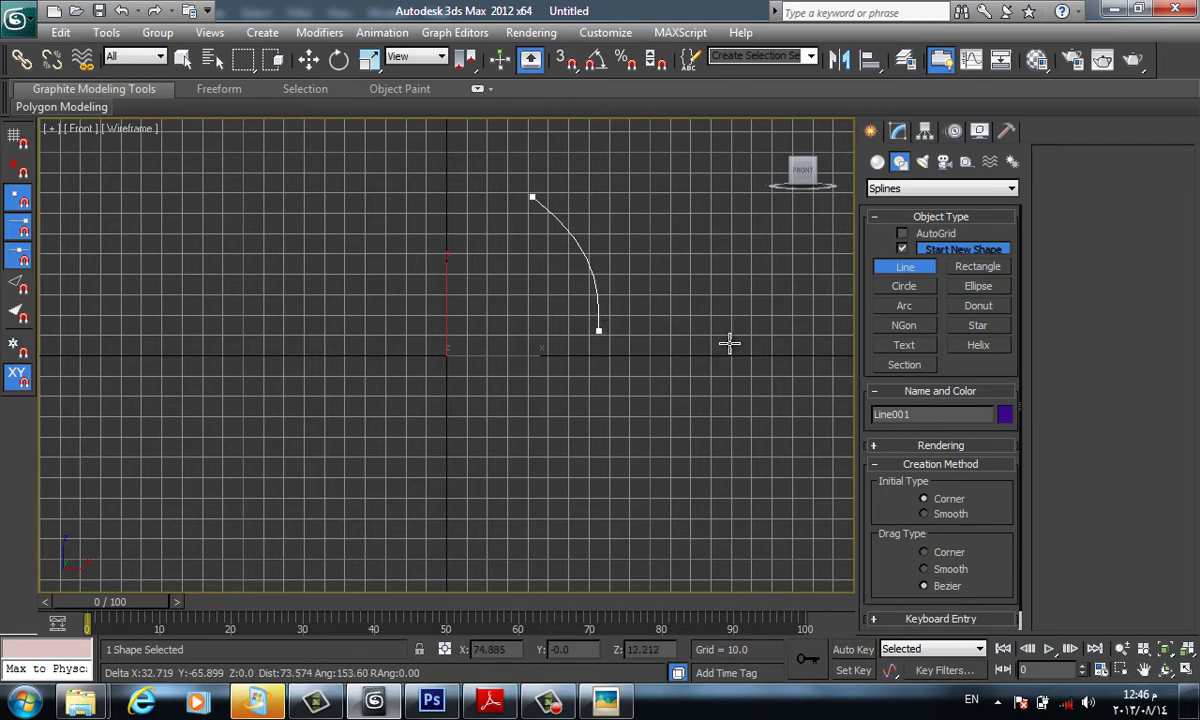
right_click(729, 343)
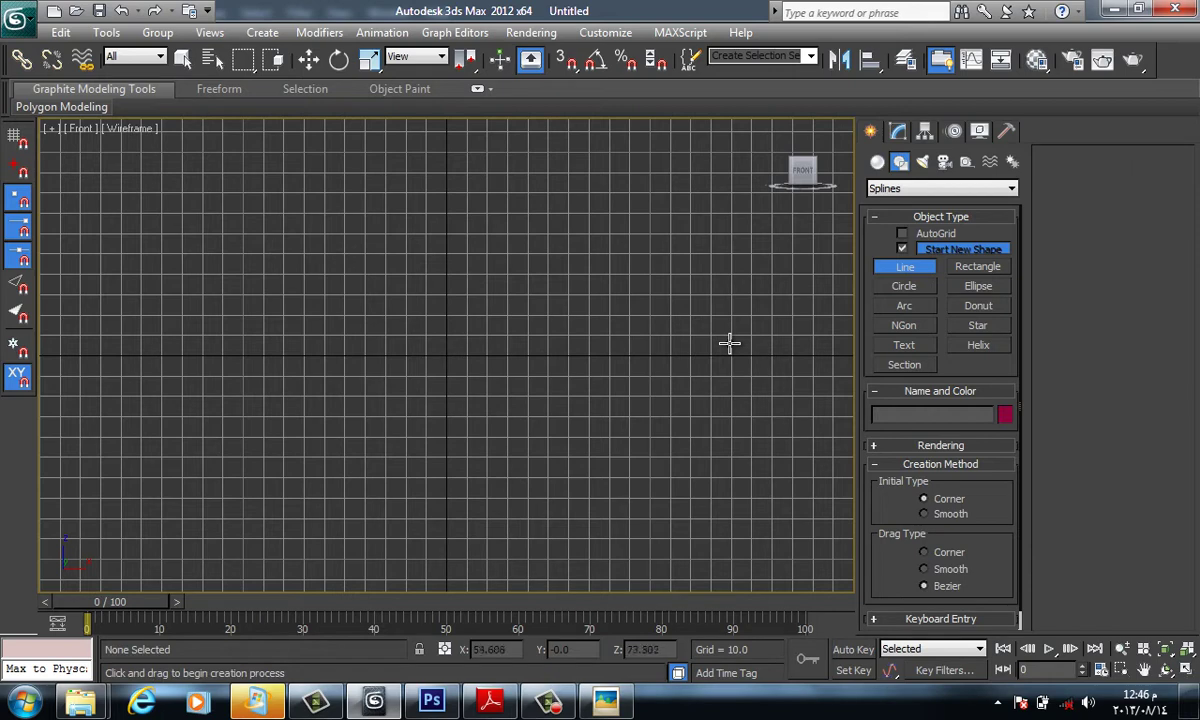
Undo, then place the profile's next vertex and the short step, checking the dome reference
key(ctrl+z)
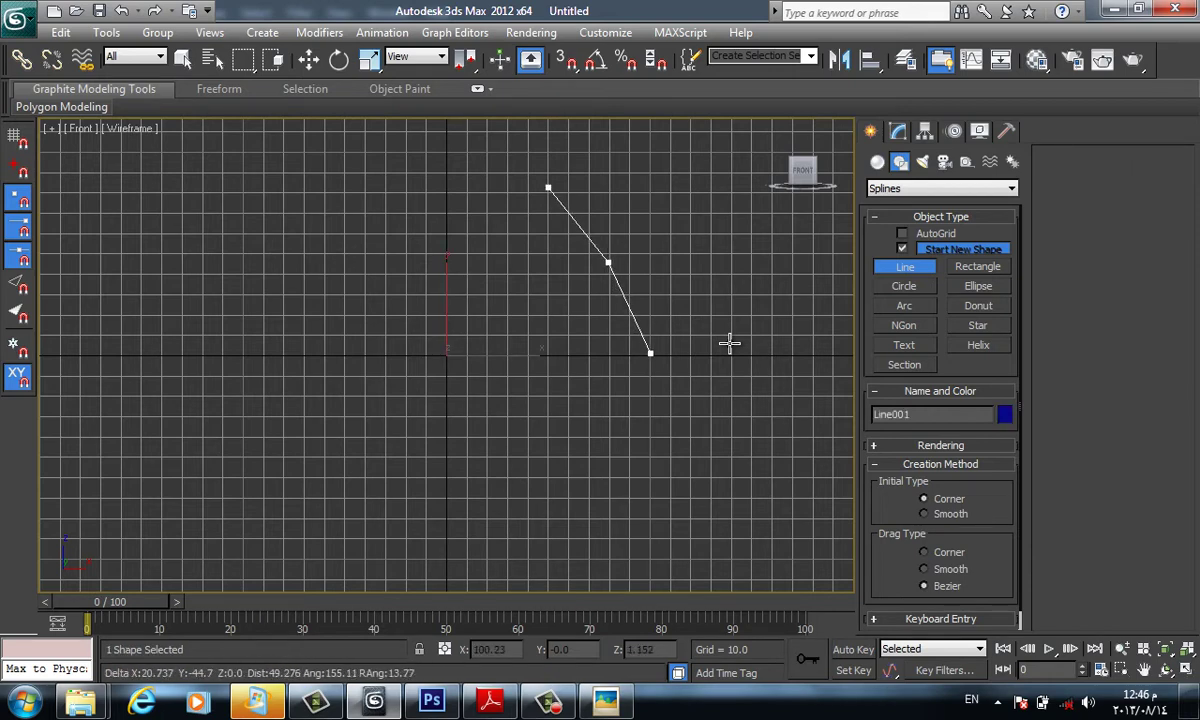
click(651, 353)
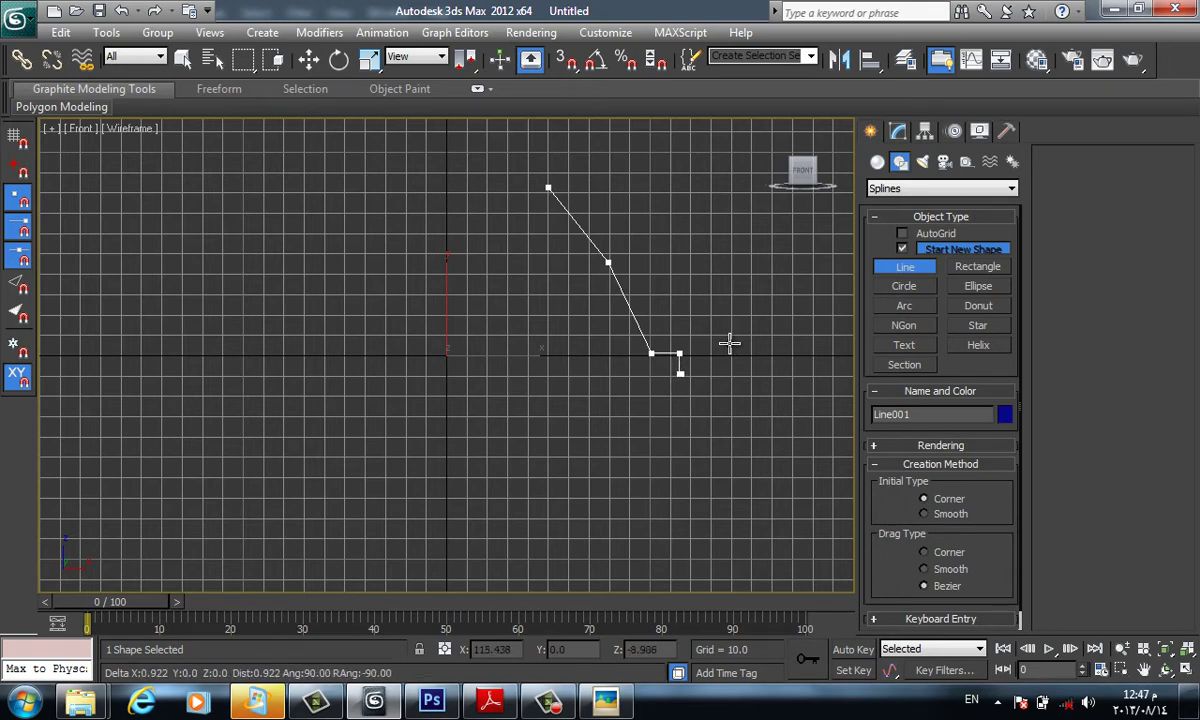
click(679, 373)
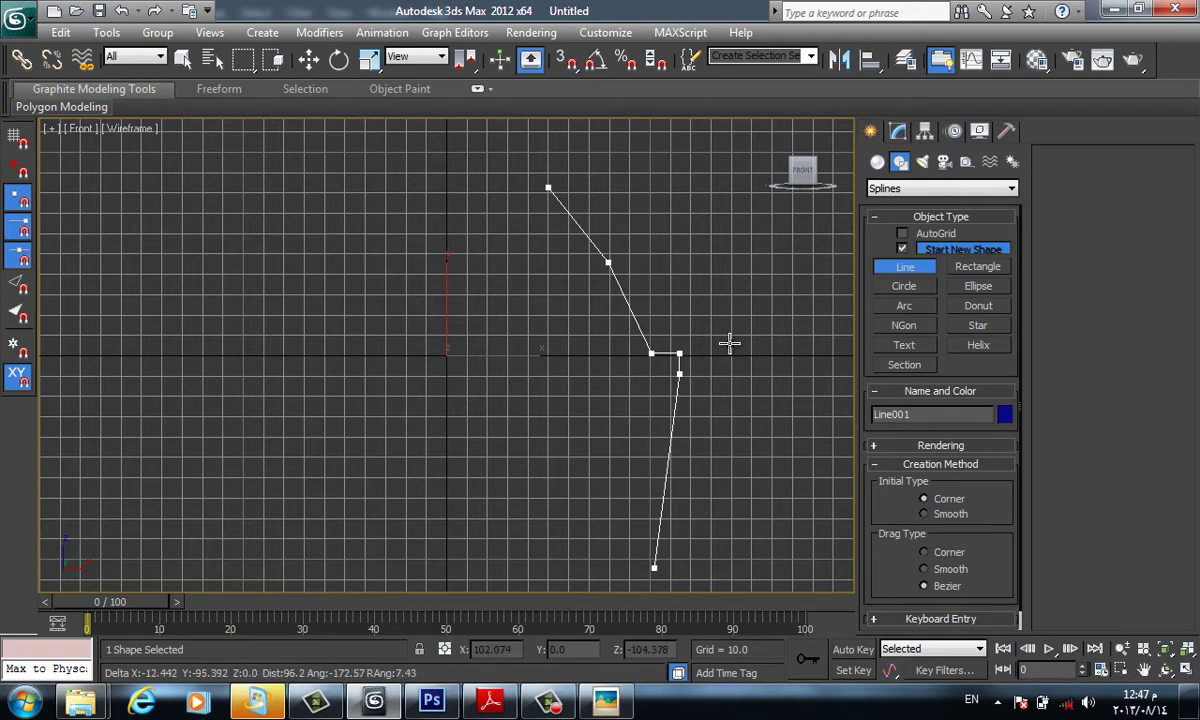
mouse_move(605, 701)
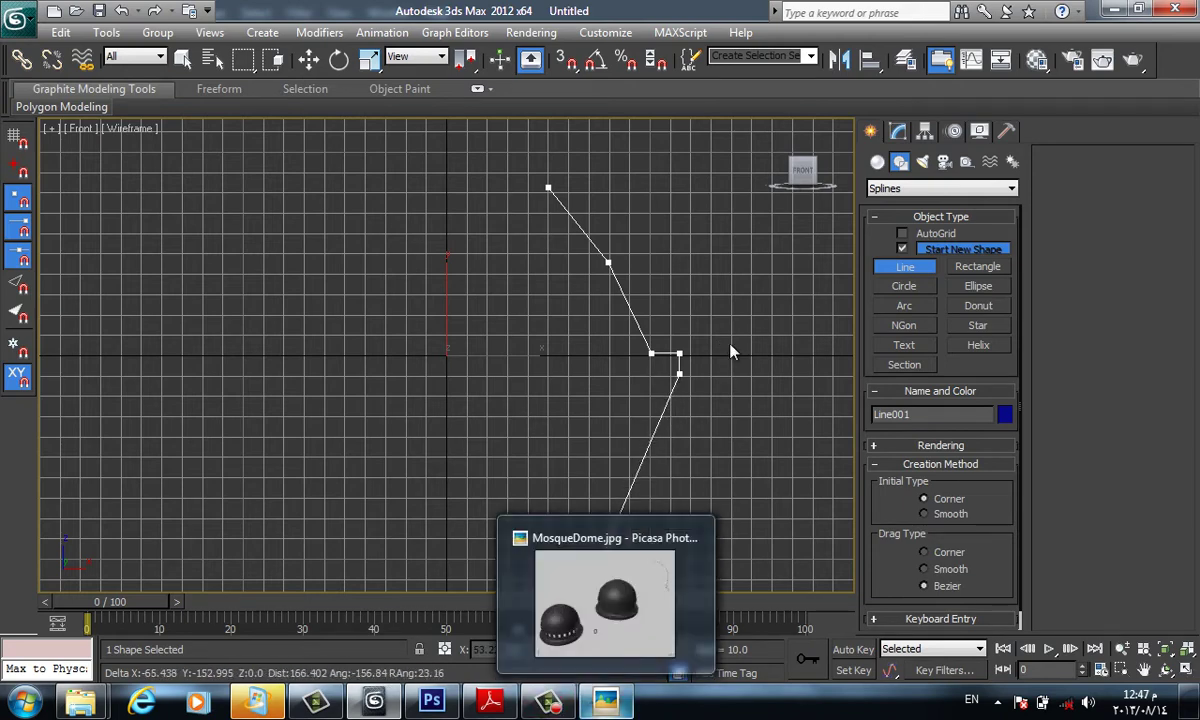
click(605, 597)
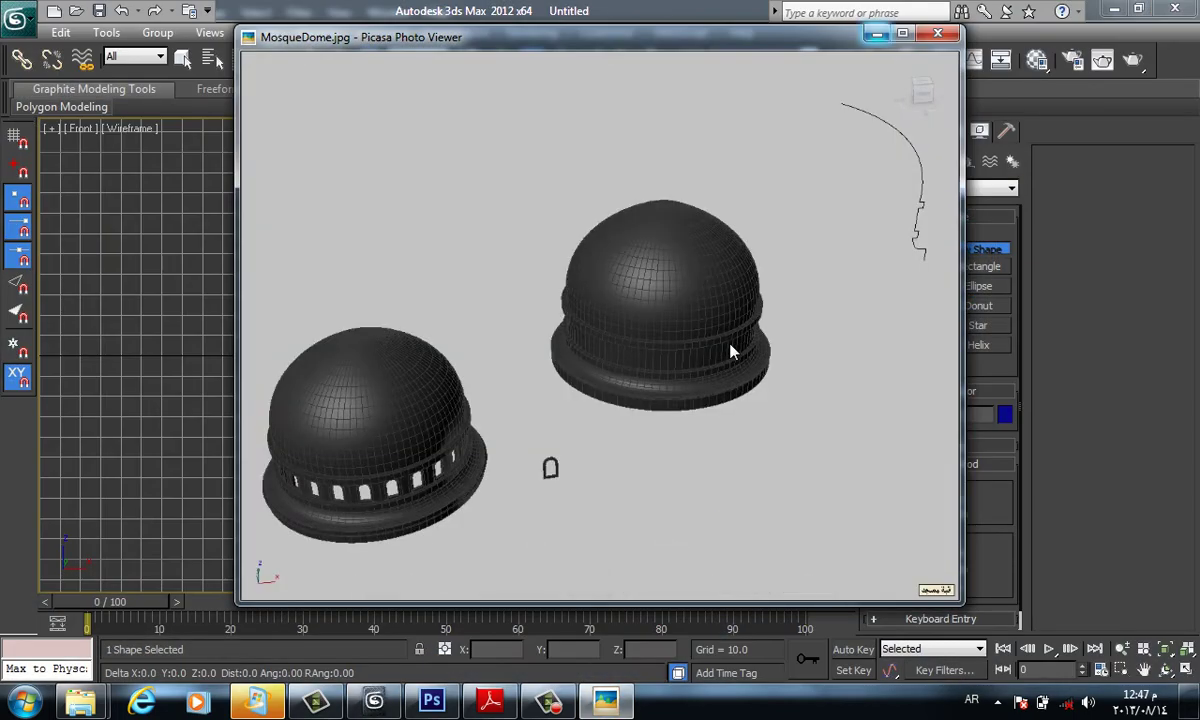
key(Escape)
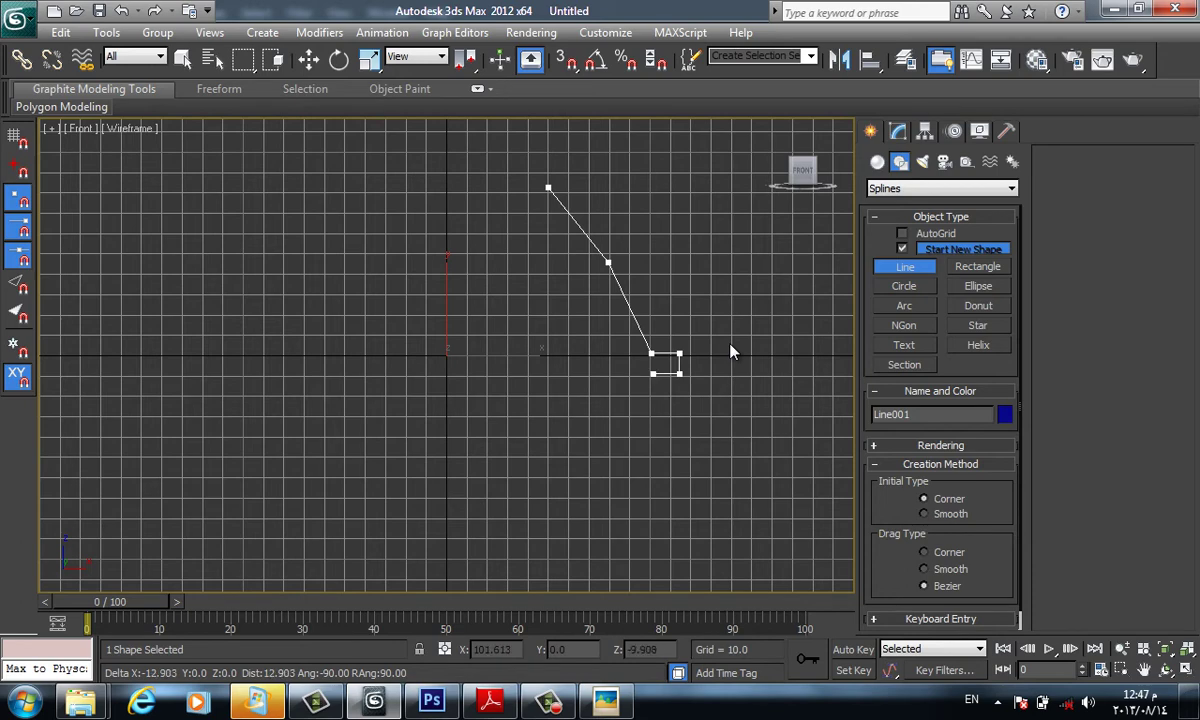
Add vertices for the vertical drum wall, the lower notch and the slanted bottom end
click(652, 374)
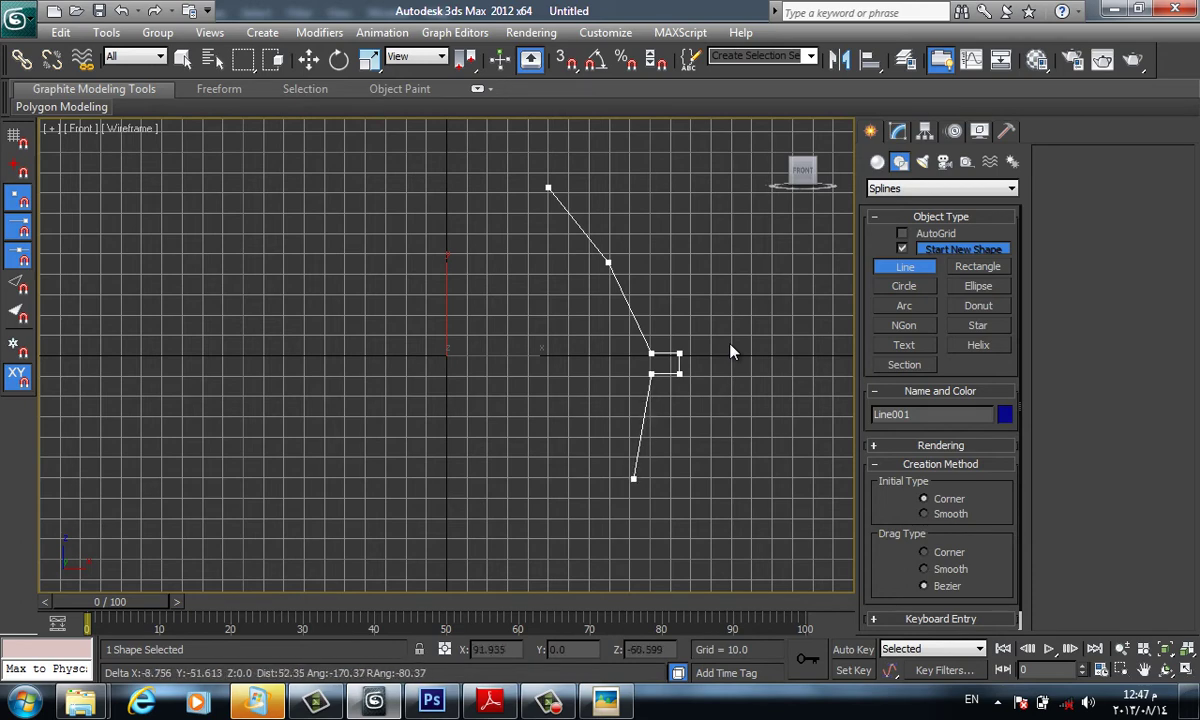
click(635, 480)
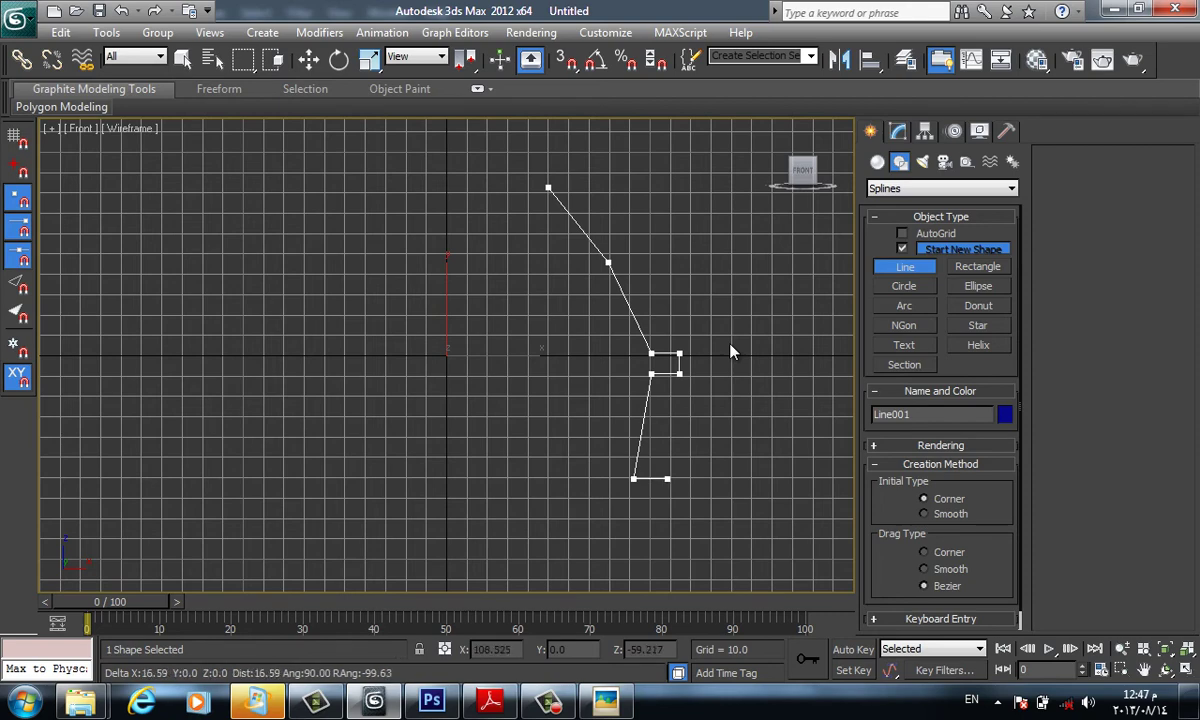
key(BackSpace)
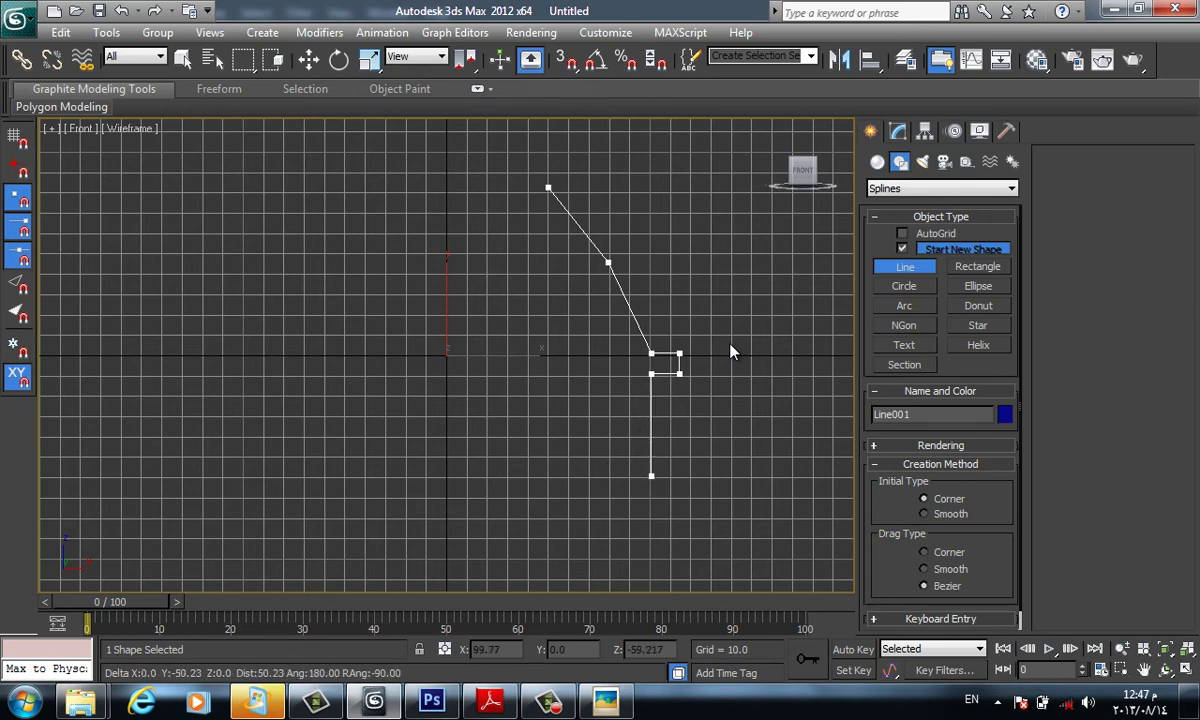
click(651, 475)
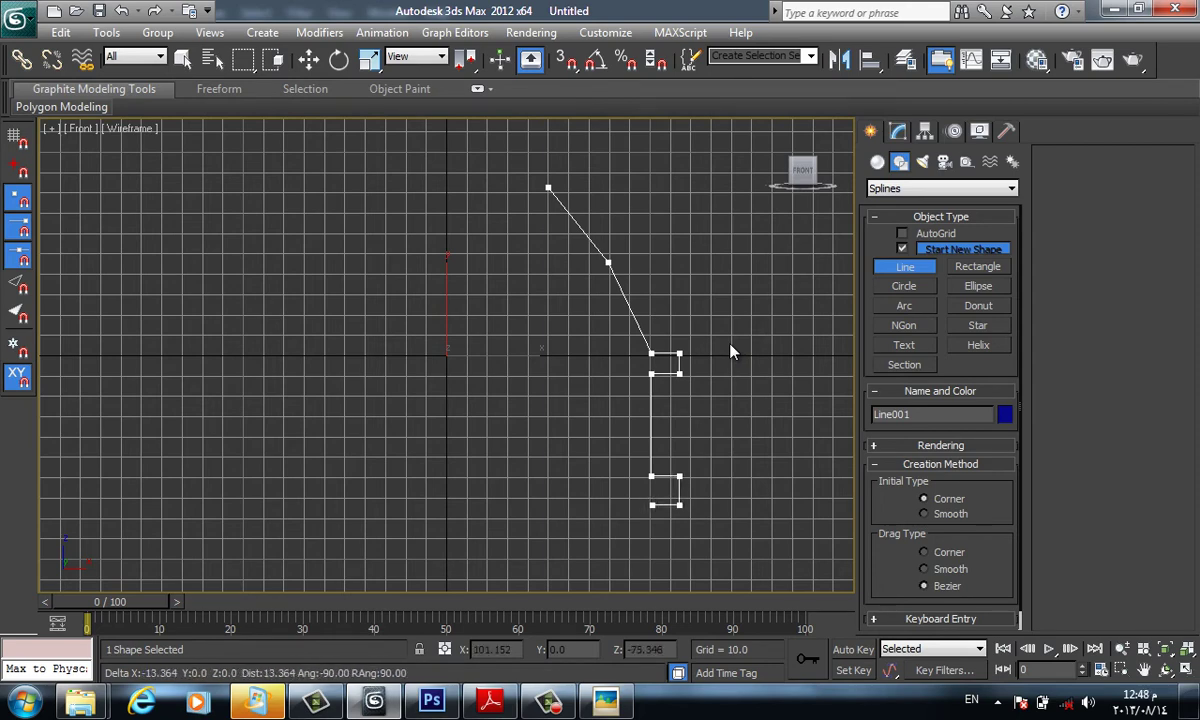
click(651, 505)
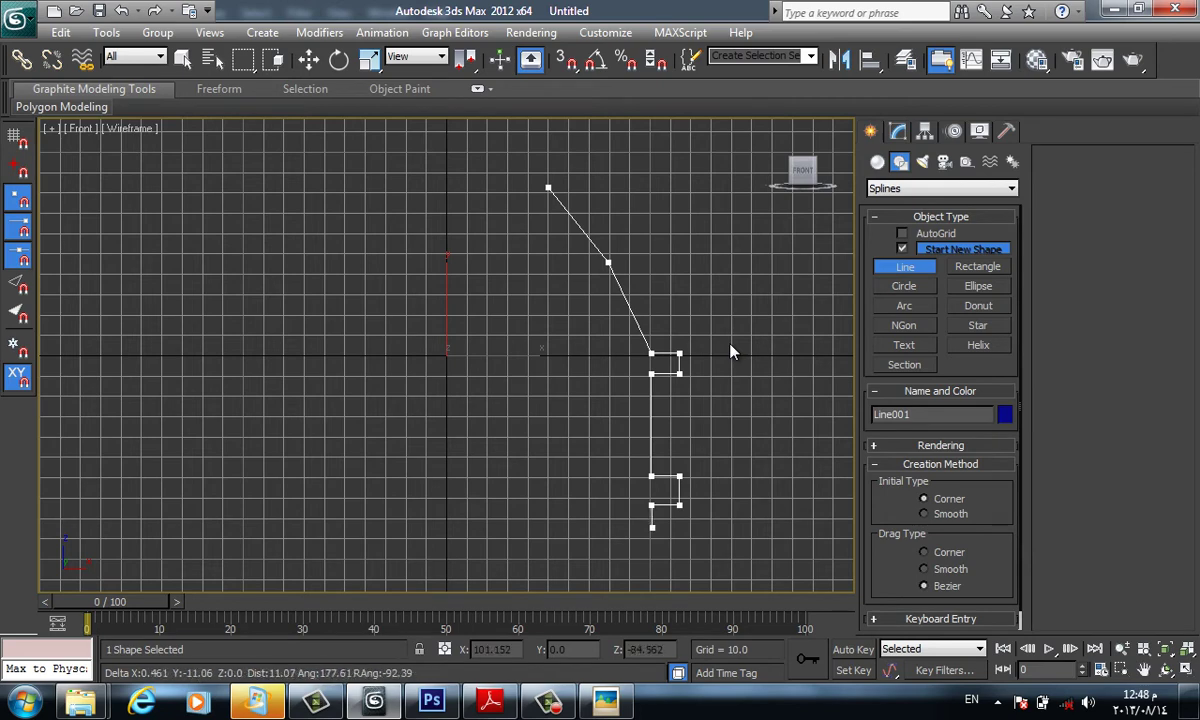
click(652, 545)
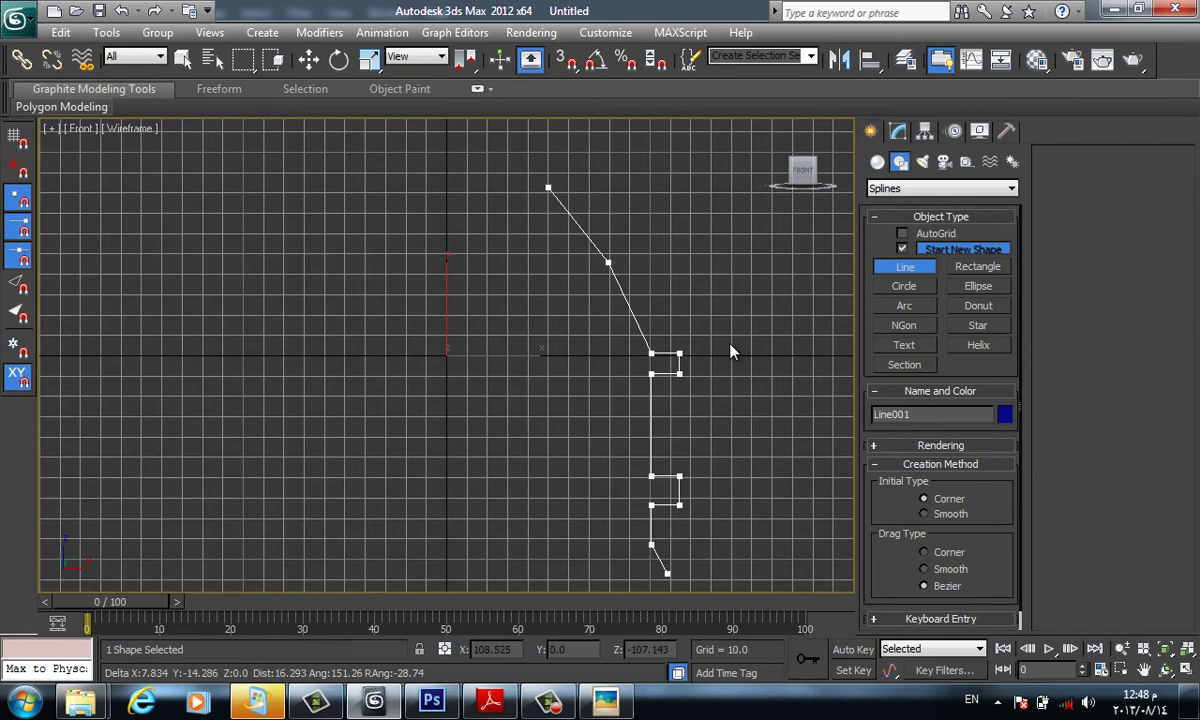
scroll(667, 573, down, 2)
Finish Line001 and zoom in on its lower drum section with the notches
right_click(667, 573)
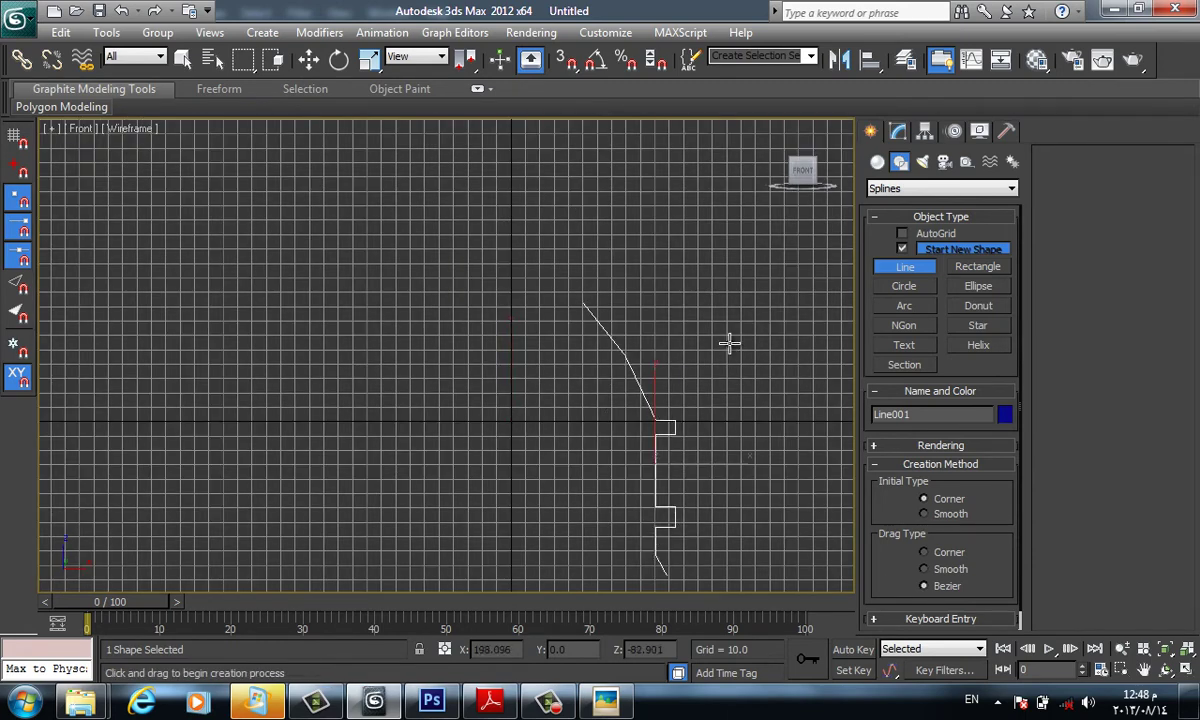
scroll(729, 343, down, 1)
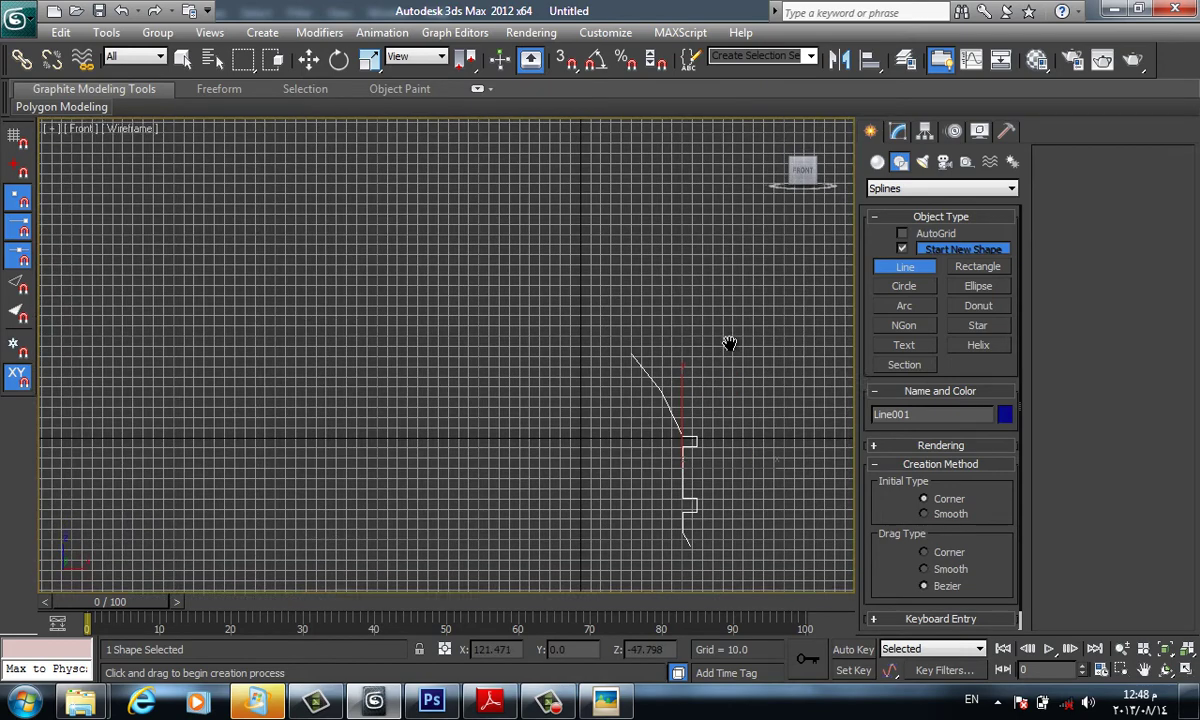
scroll(729, 343, up, 1)
scroll(729, 343, up, 1)
scroll(729, 343, up, 1)
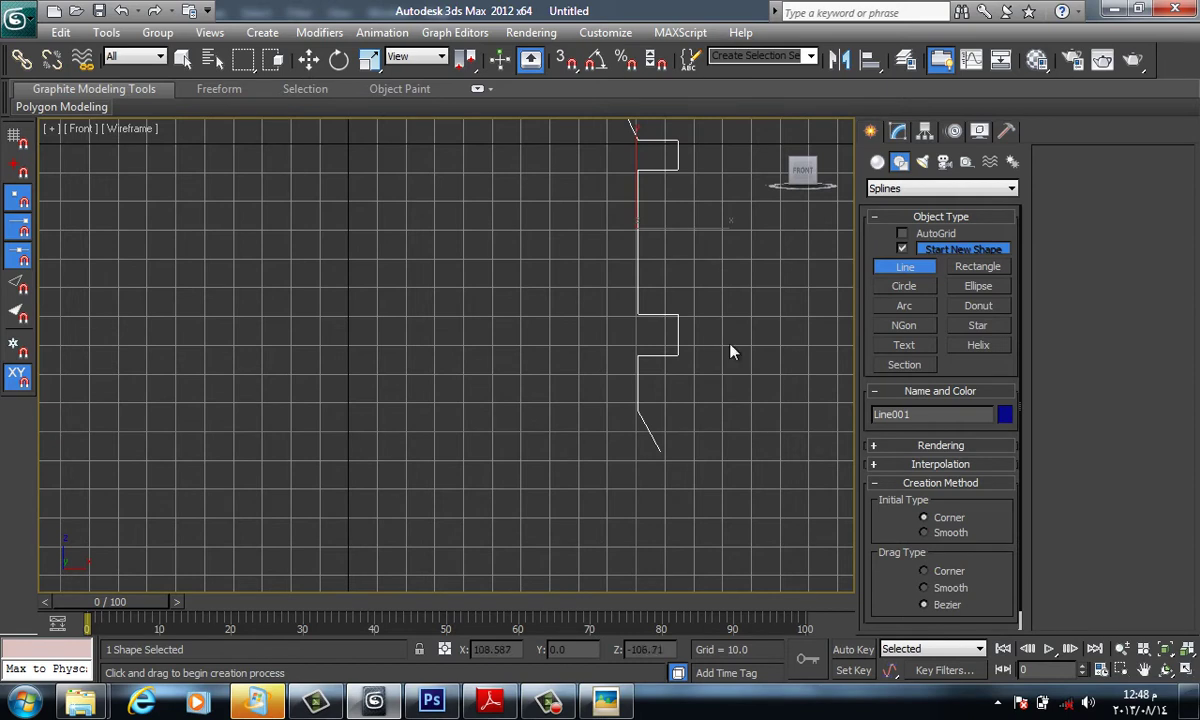
Draw Line002 below Line001's end: a short vertical stroke with a leftward foot
click(659, 449)
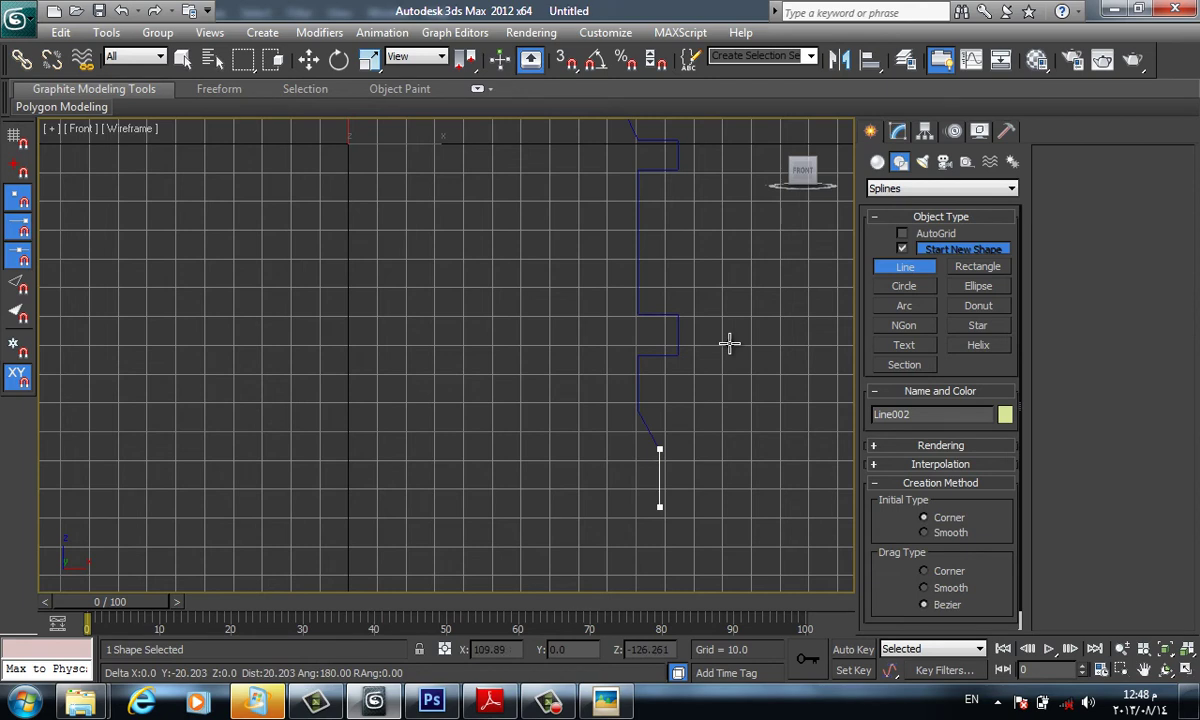
click(660, 507)
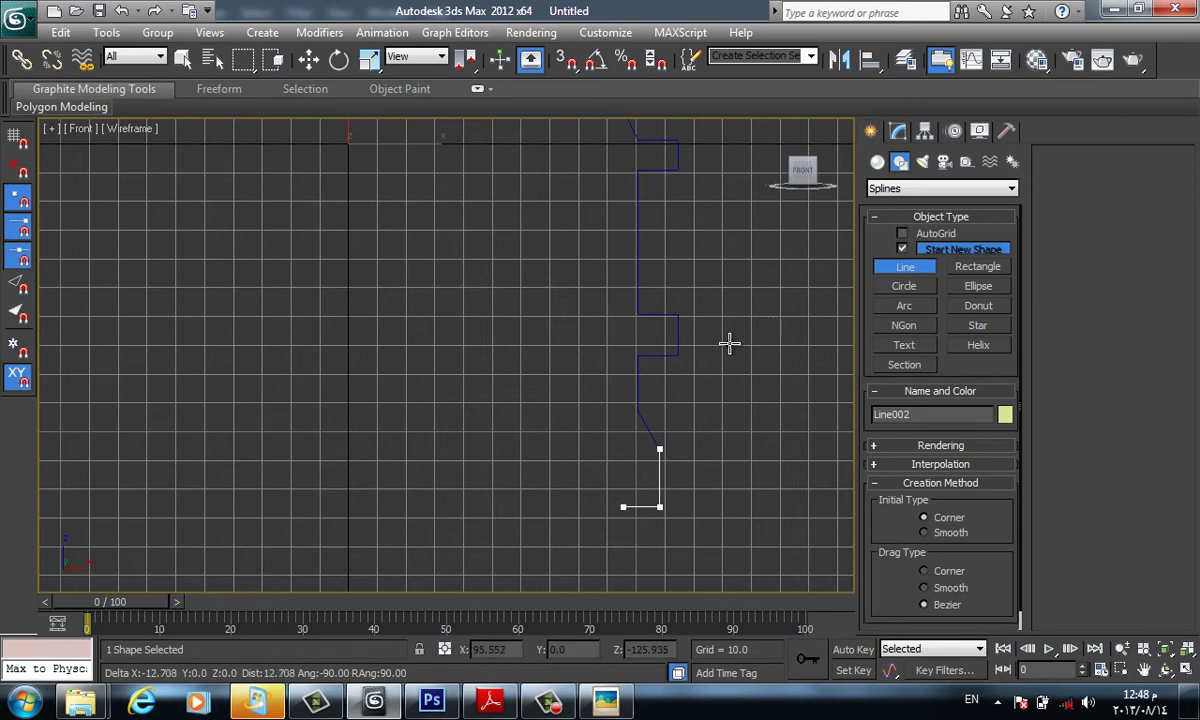
click(624, 507)
right_click(621, 423)
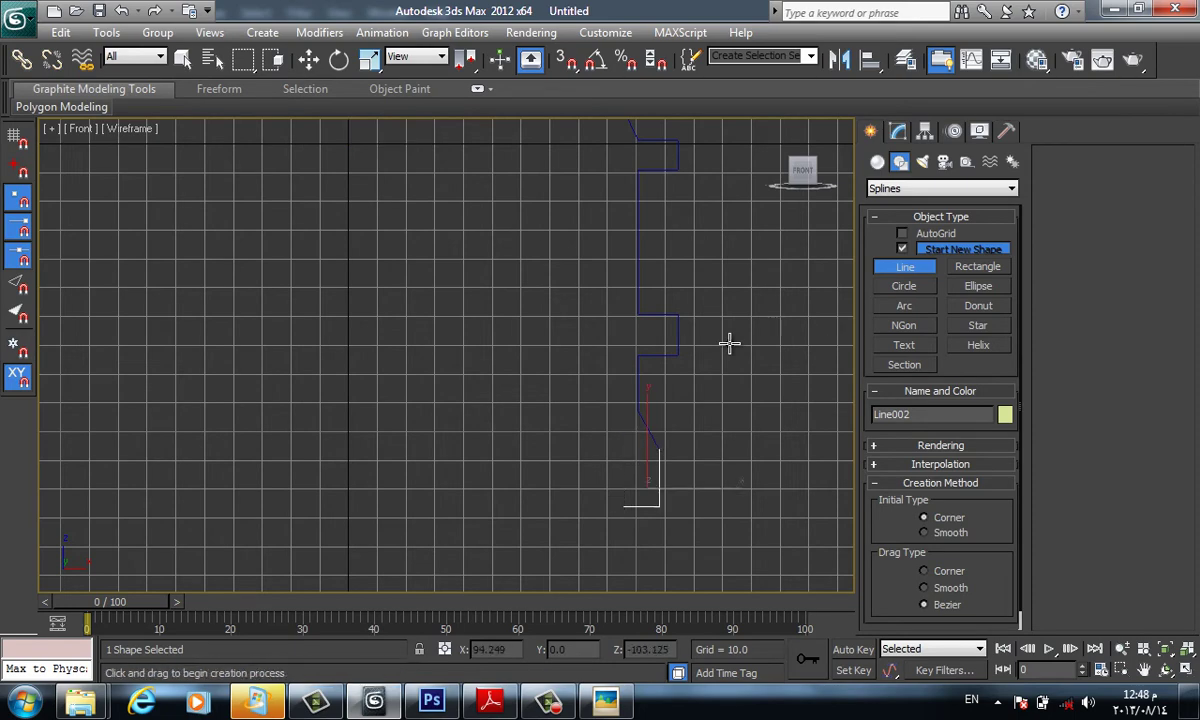
scroll(655, 360, down, 2)
middle_drag(729, 343, 719, 425)
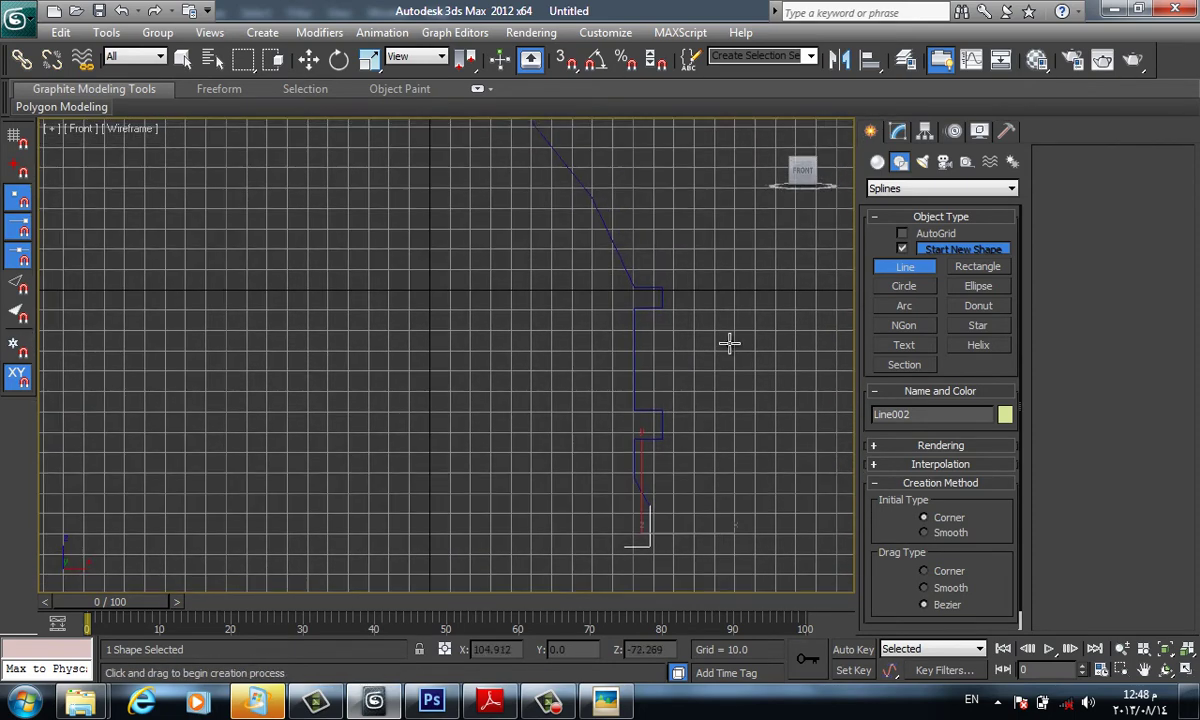
Switch the Front view to Realistic shading and zoom out to frame both profile splines
key(F3)
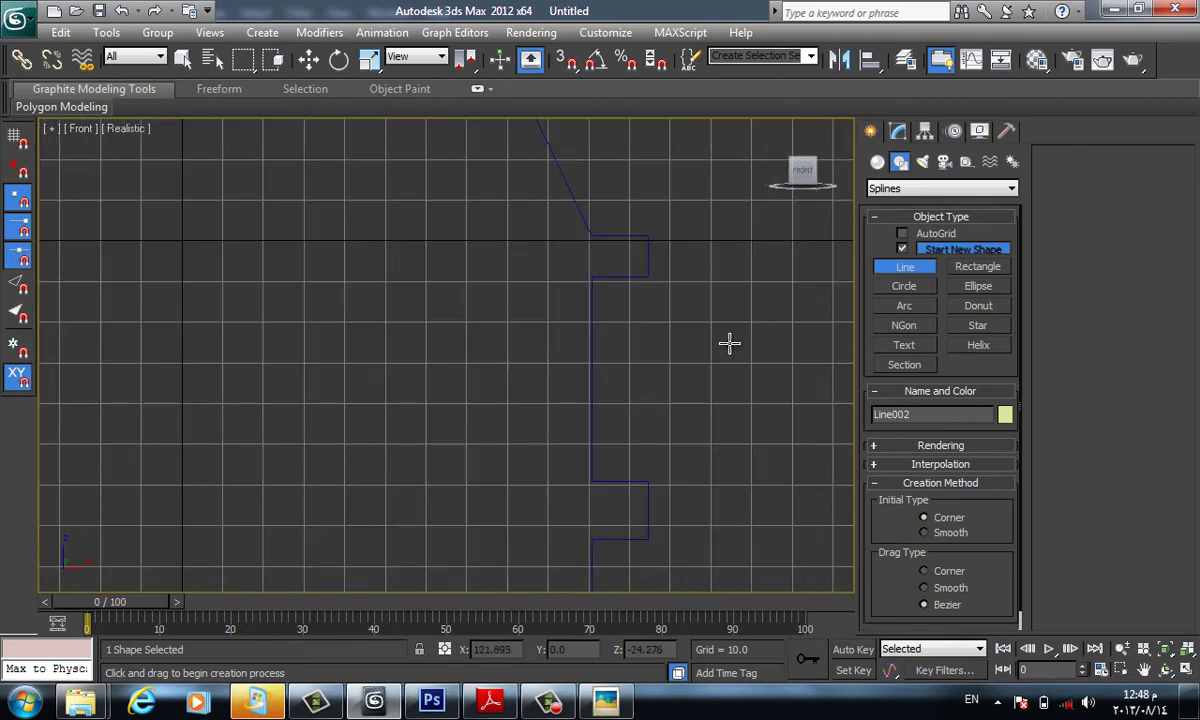
scroll(729, 343, down, 1)
scroll(729, 343, down, 1)
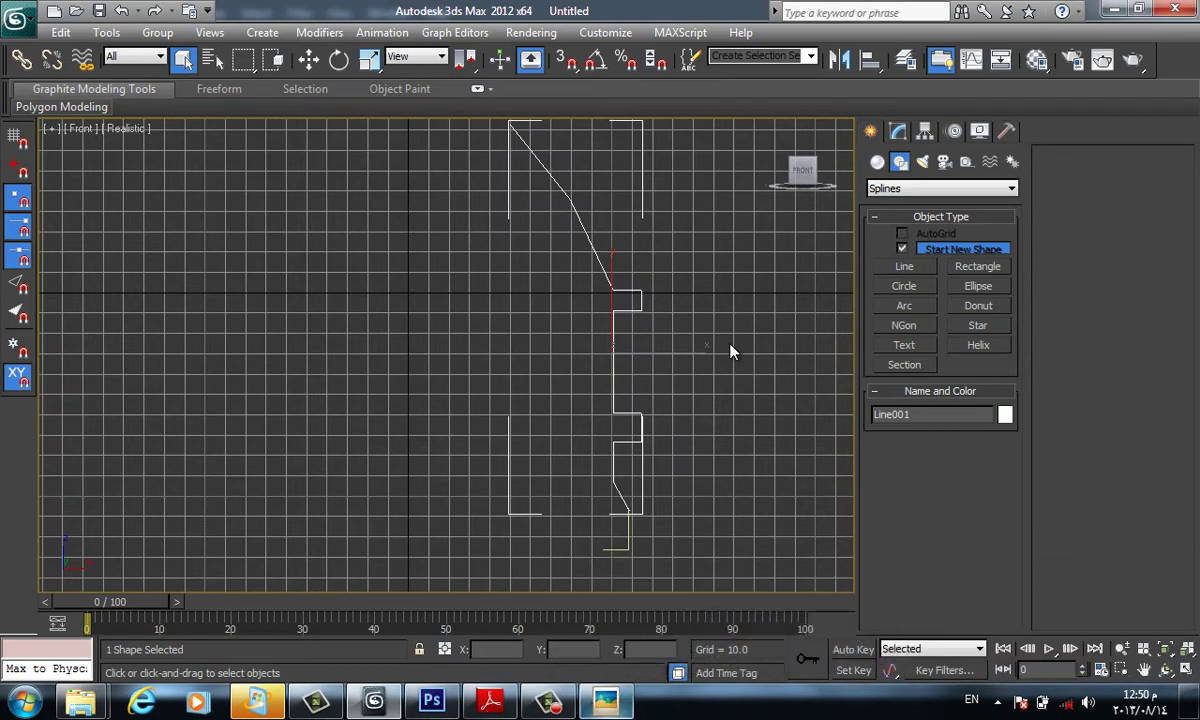
middle_drag(767, 298, 730, 343)
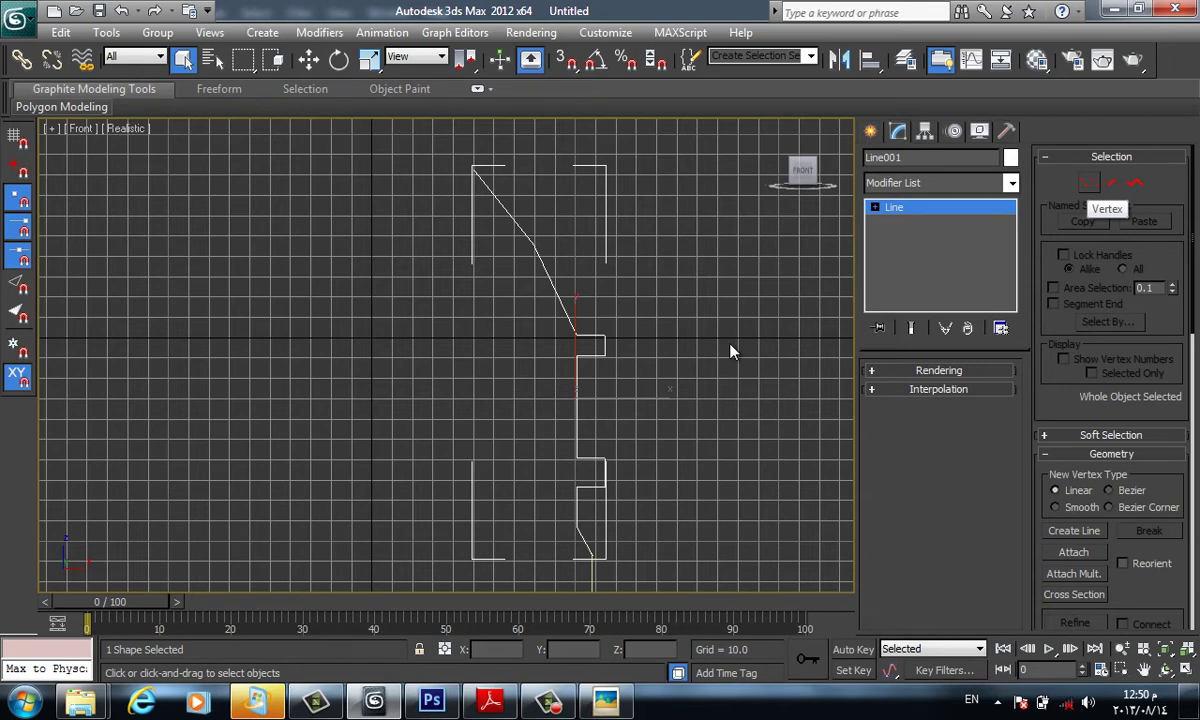
Put Line001 at Vertex sub-object level and scroll the Modify panel to the Geometry tools
key(1)
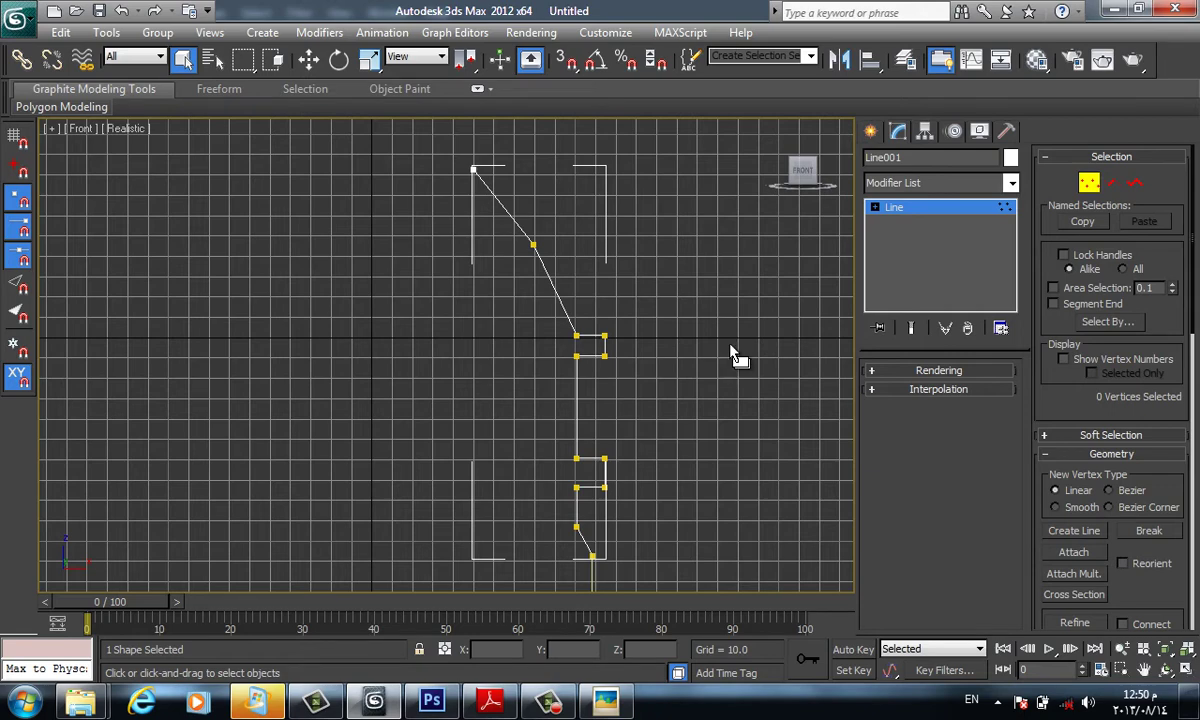
scroll(1110, 450, down, 1)
scroll(1110, 450, down, 2)
scroll(1110, 450, down, 2)
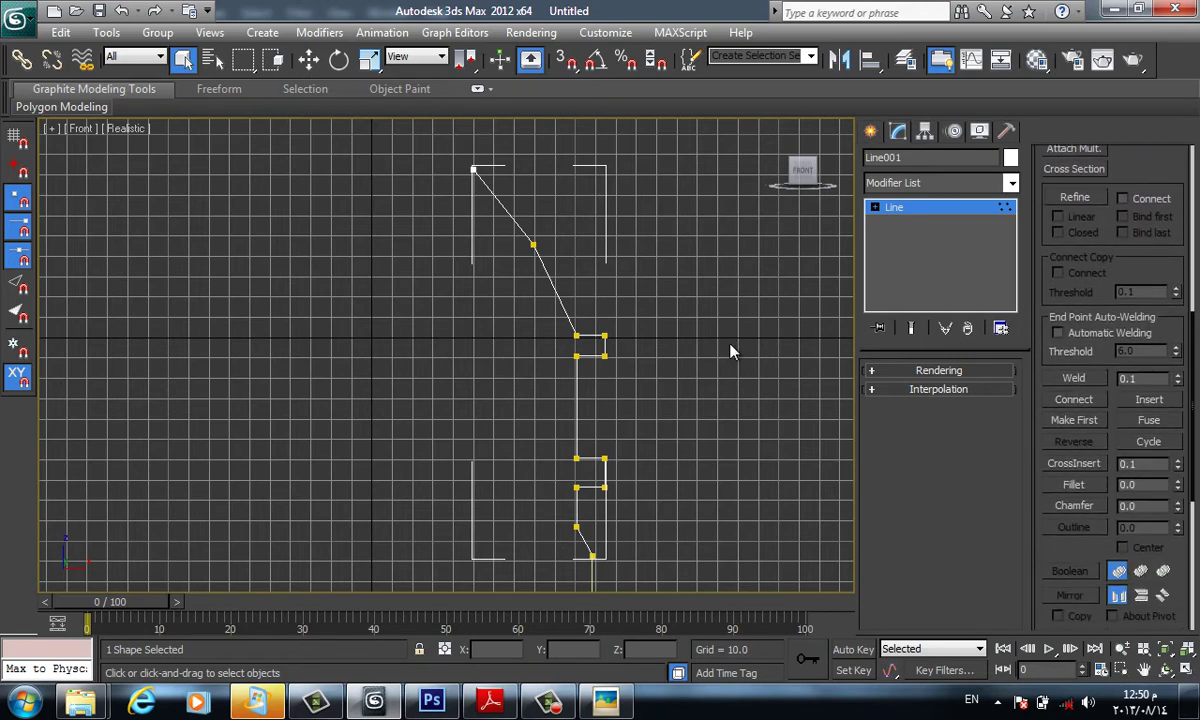
scroll(1110, 450, down, 2)
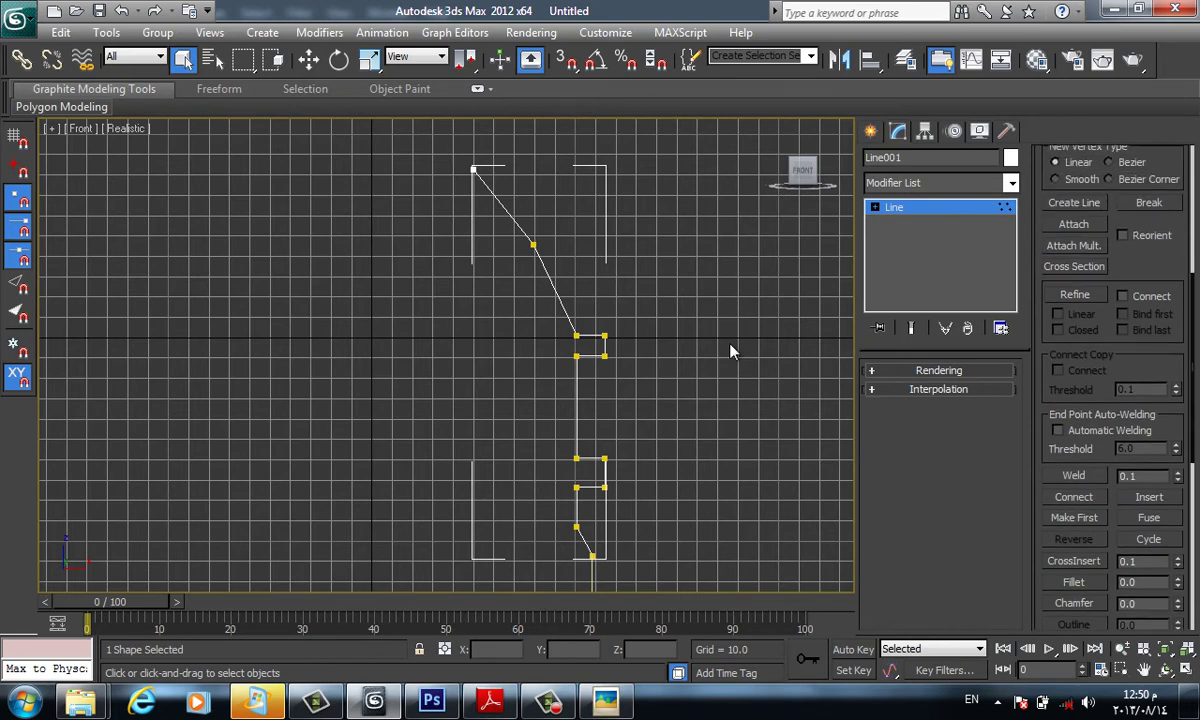
Attach Line002 to the dome profile and weld the coinciding end vertices at the slanted joint
click(1074, 224)
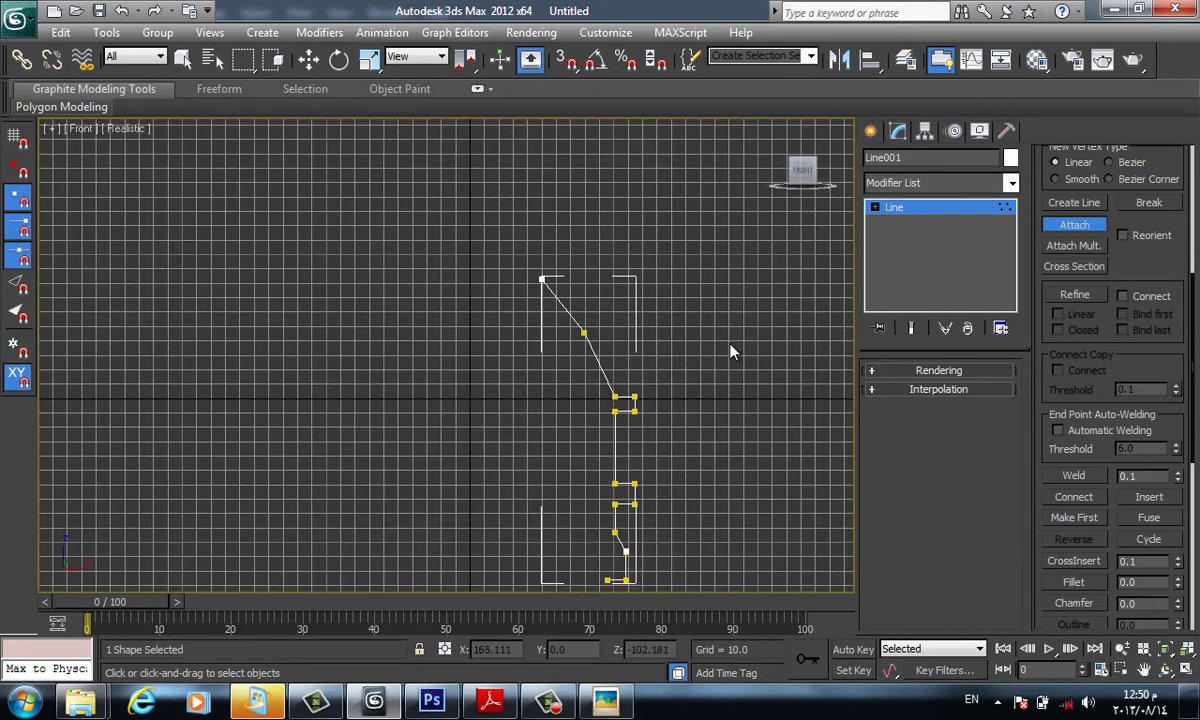
scroll(730, 345, down, 2)
key(w)
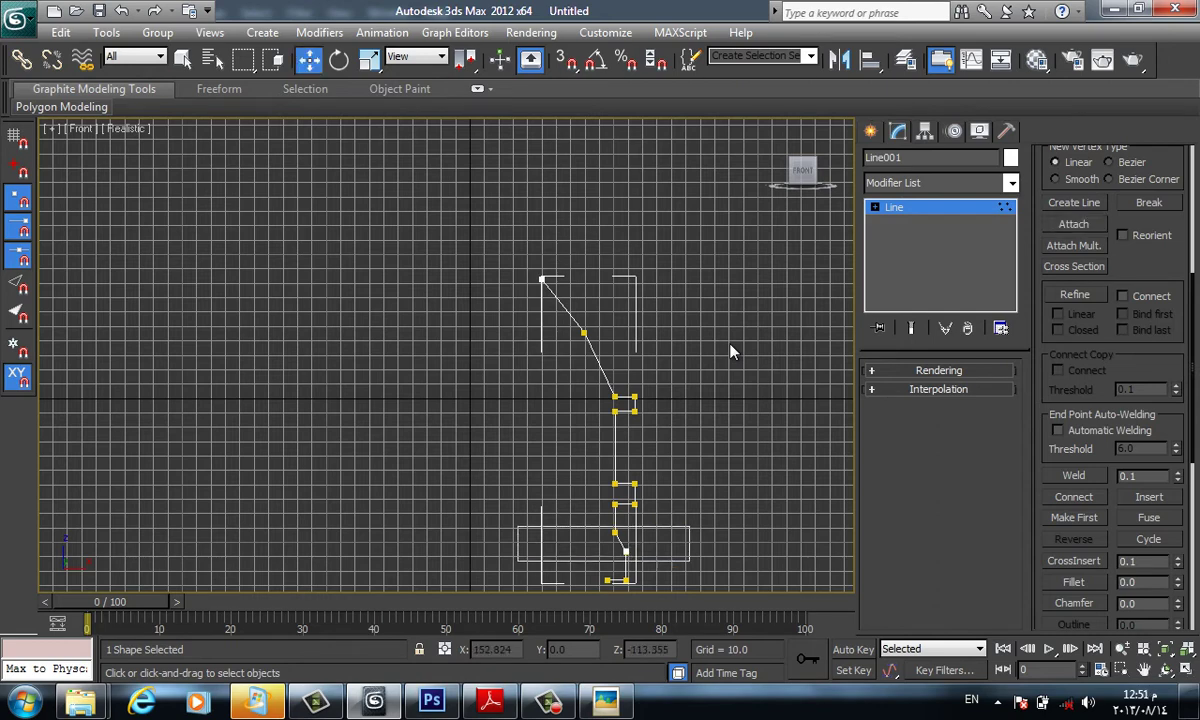
scroll(730, 352, up, 3)
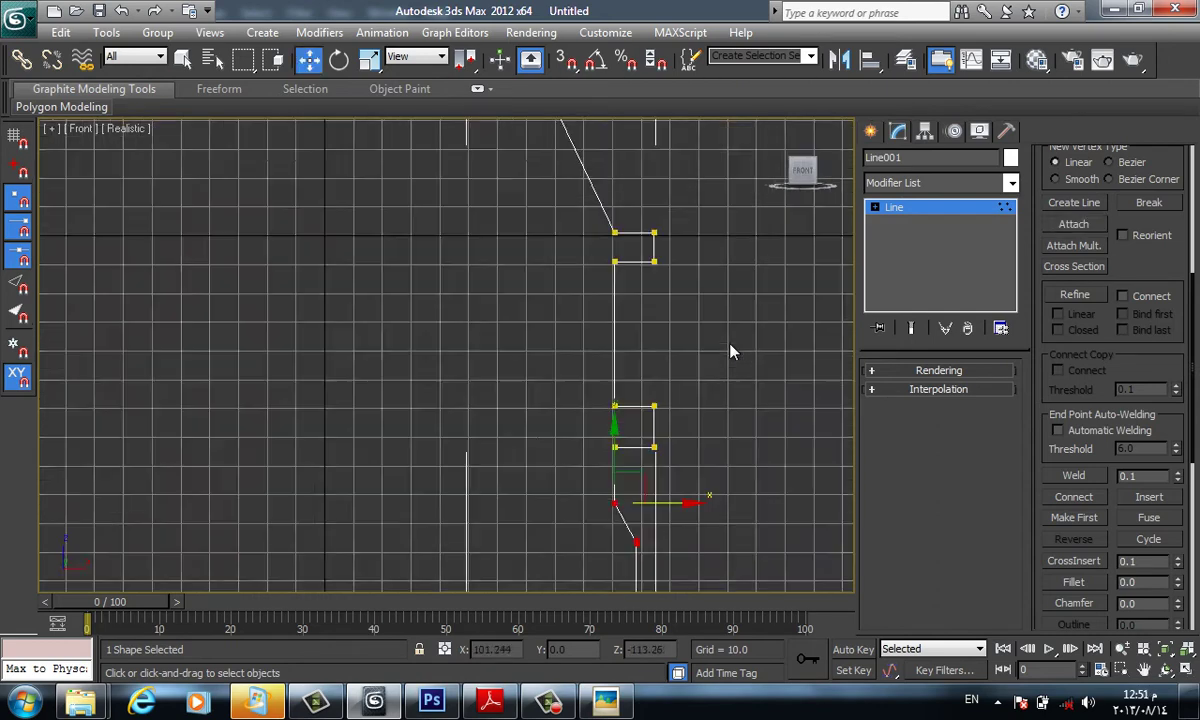
scroll(730, 352, up, 1)
scroll(730, 350, up, 2)
scroll(730, 345, up, 2)
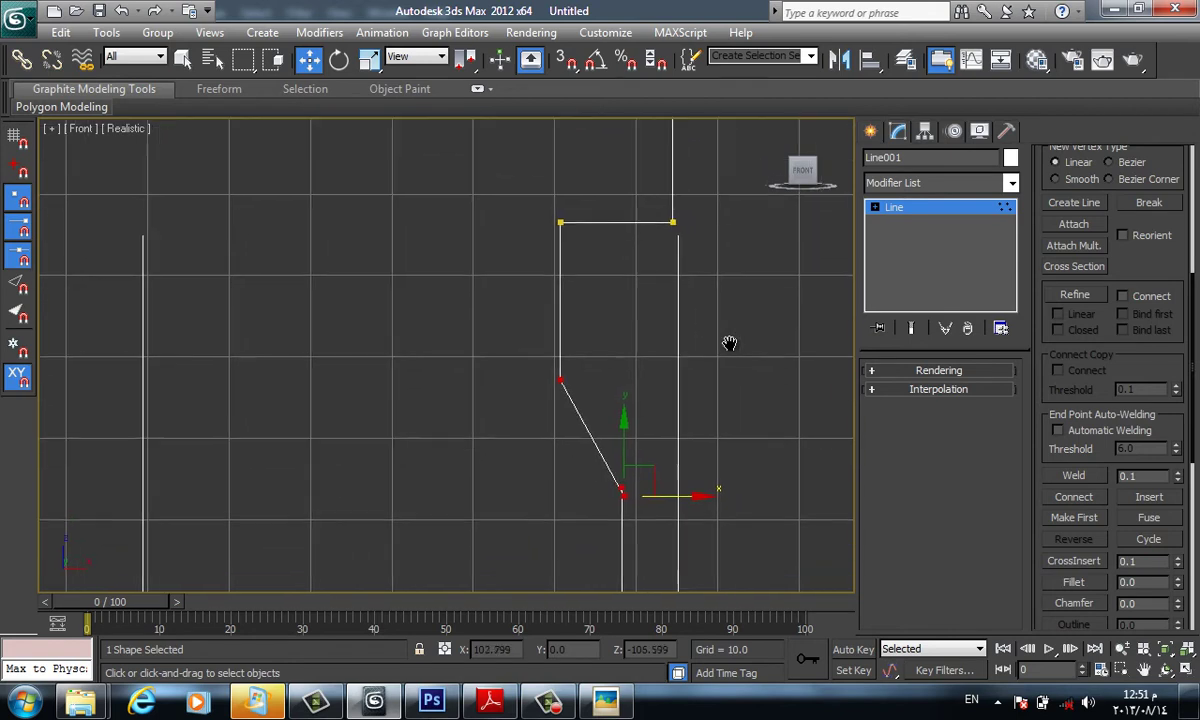
middle_drag(730, 343, 731, 348)
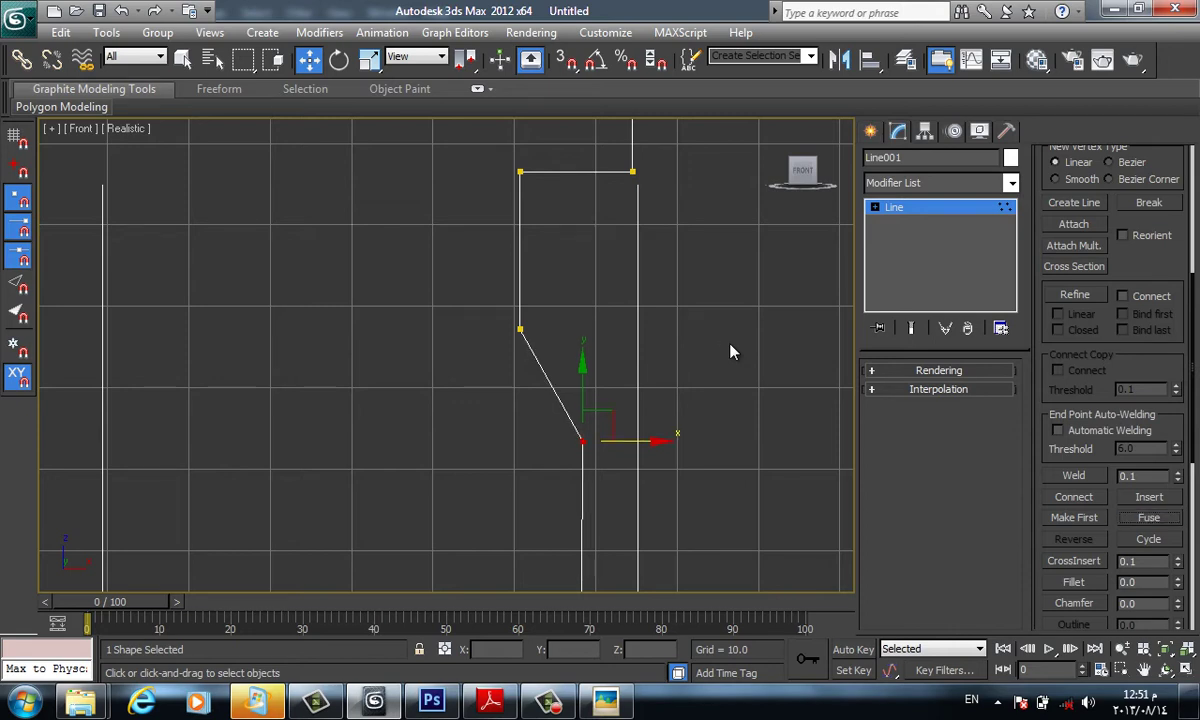
click(1073, 476)
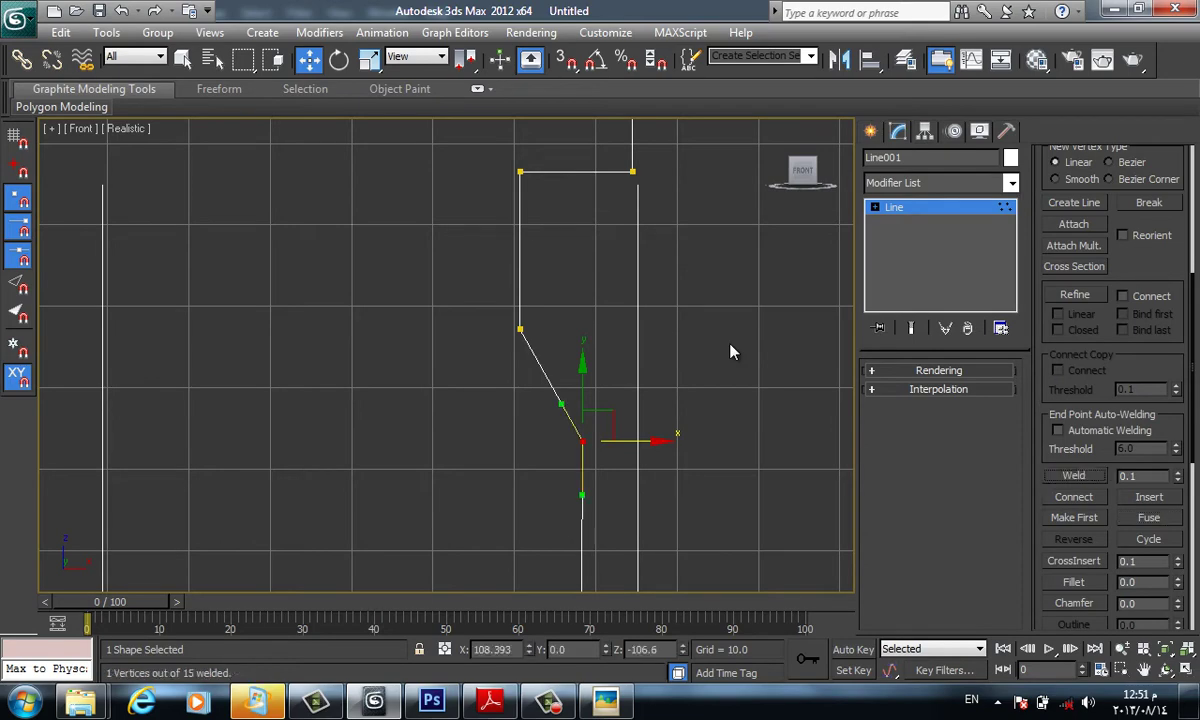
Make the mid-slope vertex a curved type and shift it to bow the dome outline
scroll(730, 352, down, 3)
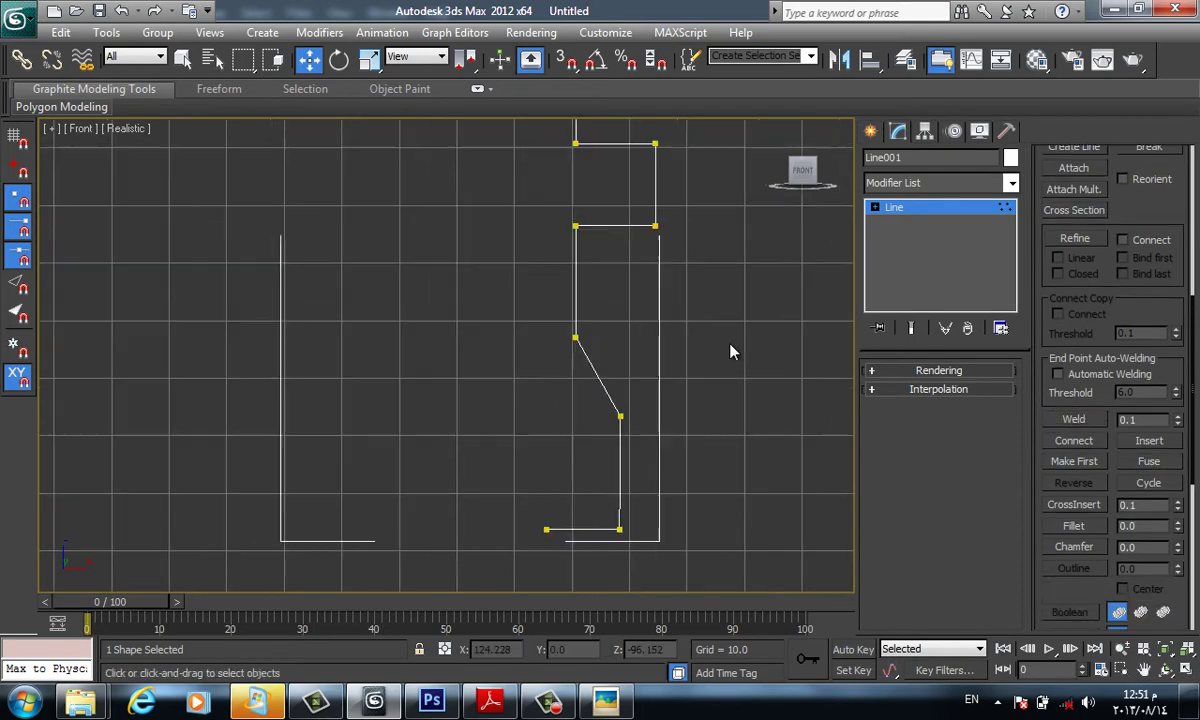
scroll(730, 352, down, 2)
scroll(730, 352, up, 2)
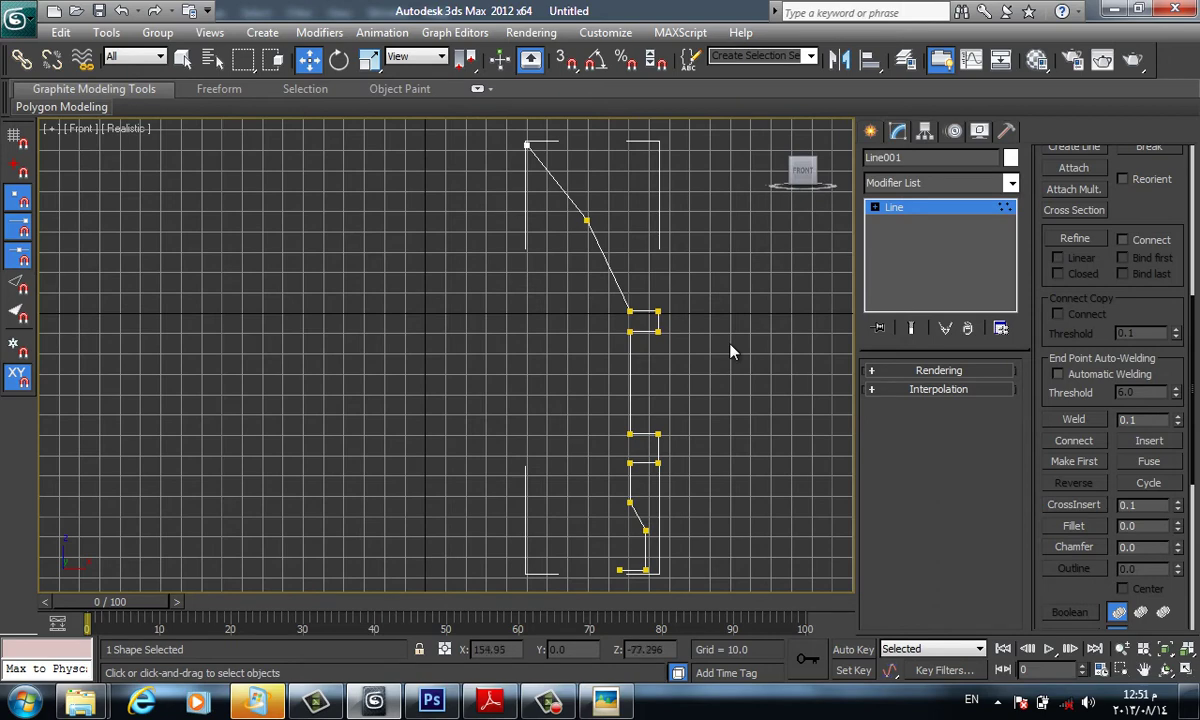
scroll(729, 345, up, 4)
scroll(729, 343, down, 2)
scroll(729, 343, down, 2)
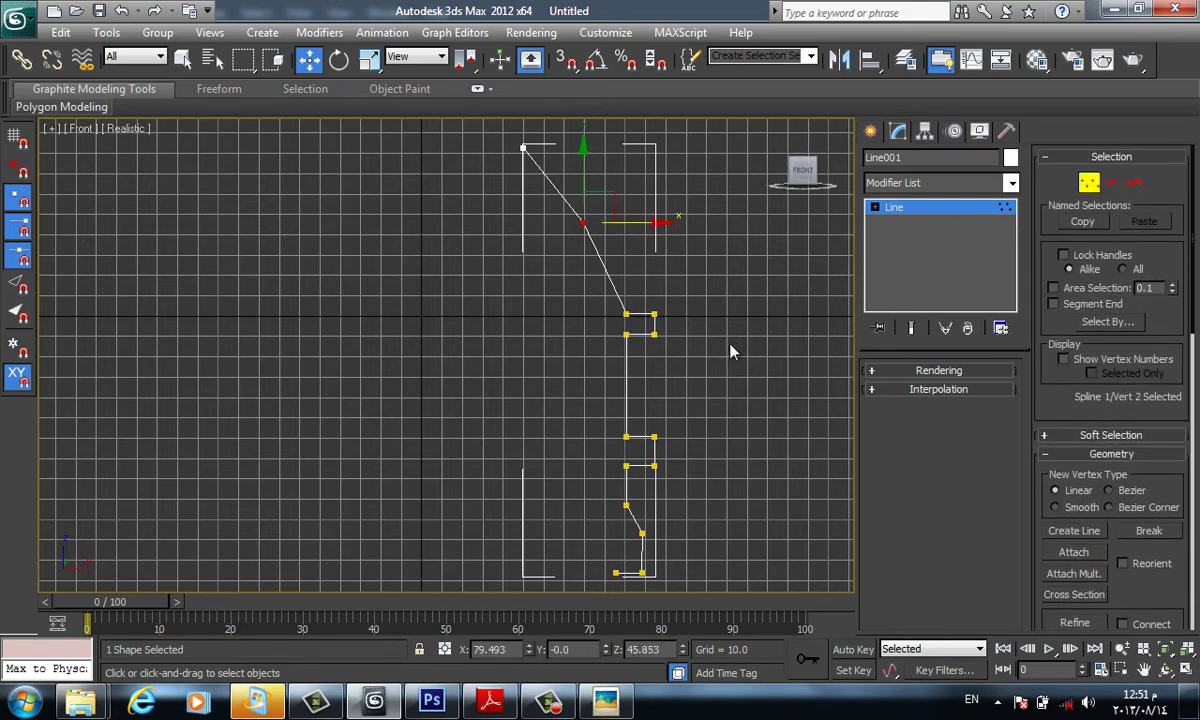
right_click(730, 350)
key(Up)
key(Up)
key(Up)
key(Up)
key(Return)
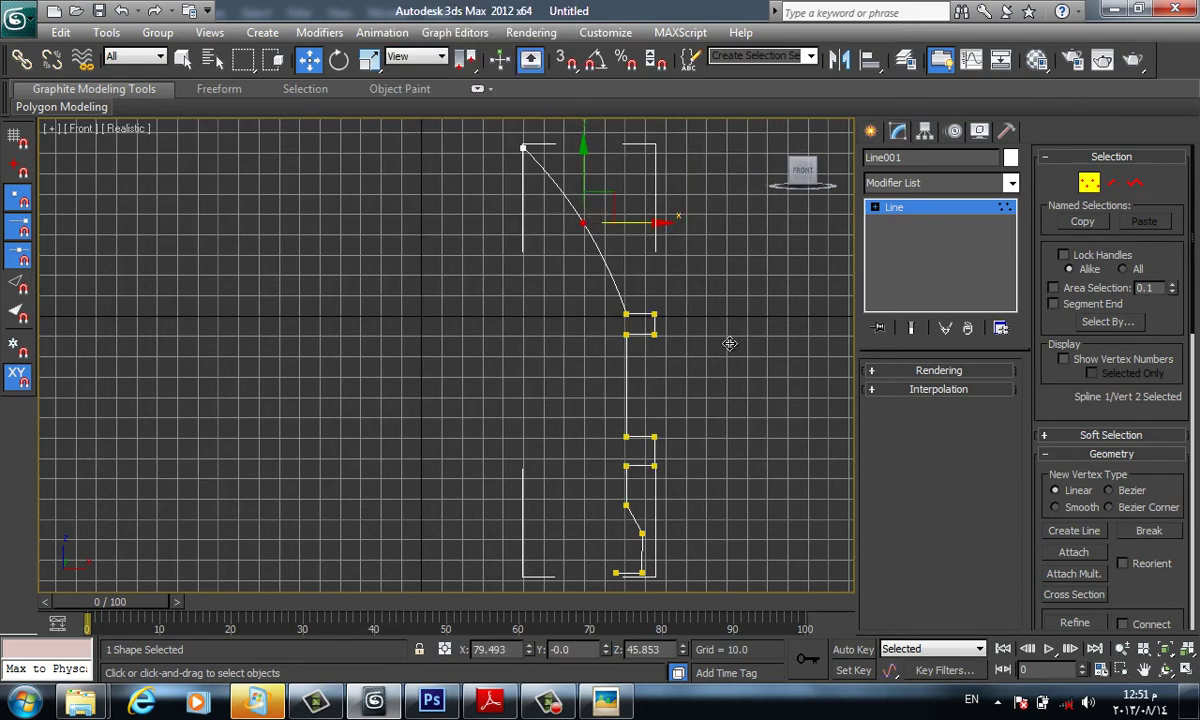
mouse_move(640, 222)
mouse_down()
mouse_move(677, 222)
mouse_move(577, 222)
mouse_move(597, 222)
mouse_up()
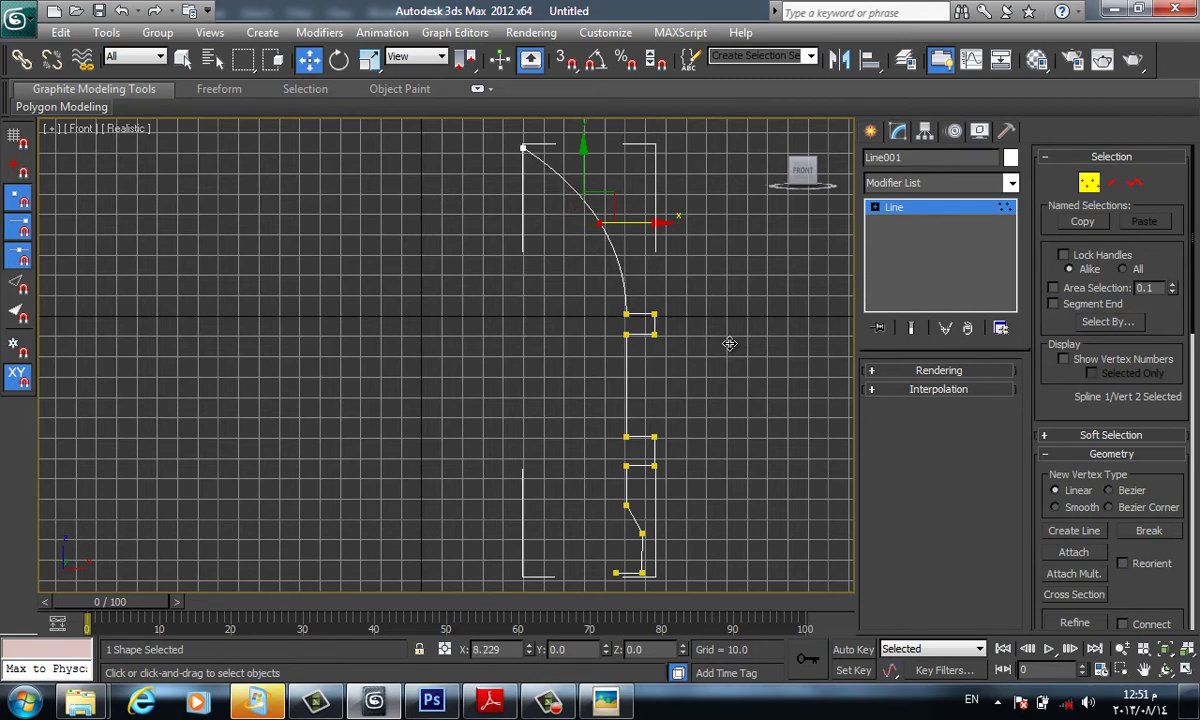
drag(729, 343, 730, 350)
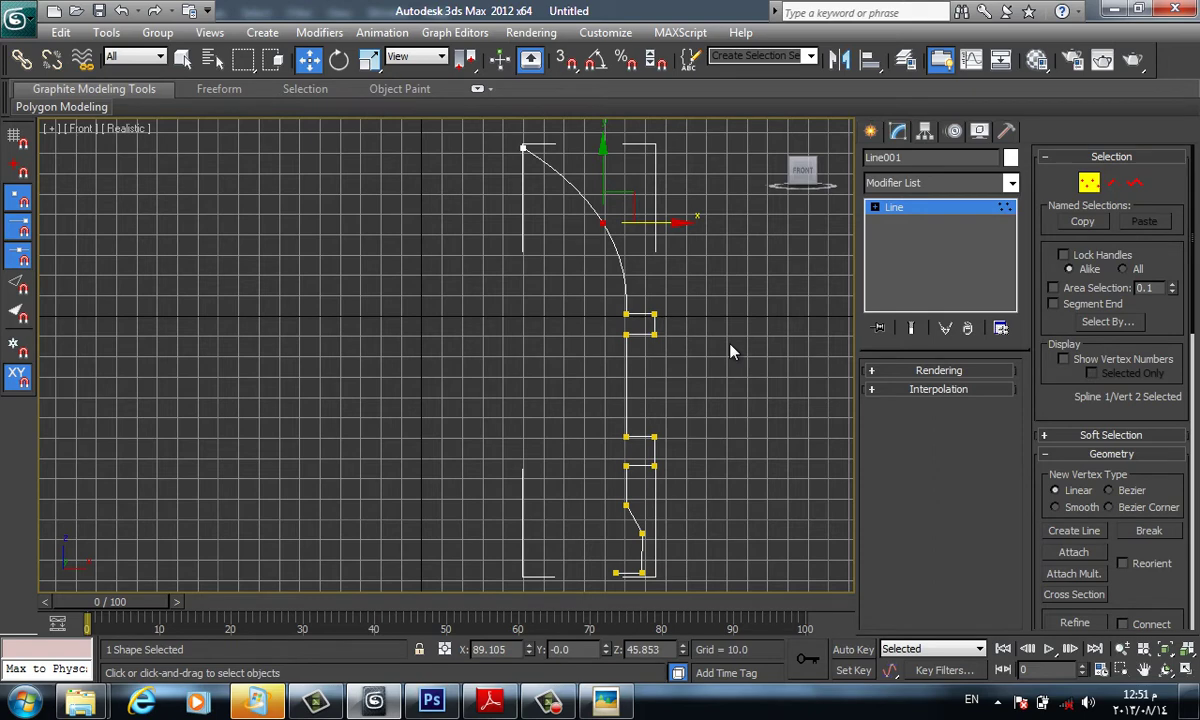
Move the four upper-step vertices down about 16 units, then deselect them
drag(592, 292, 729, 348)
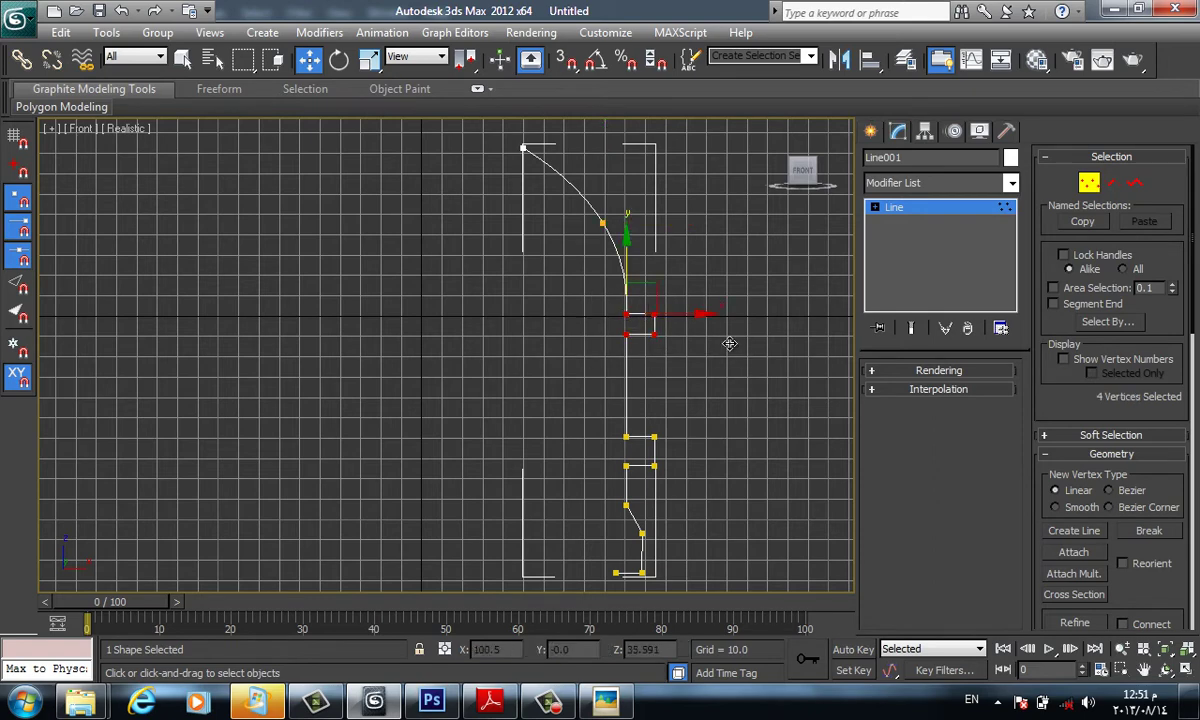
drag(626, 318, 626, 350)
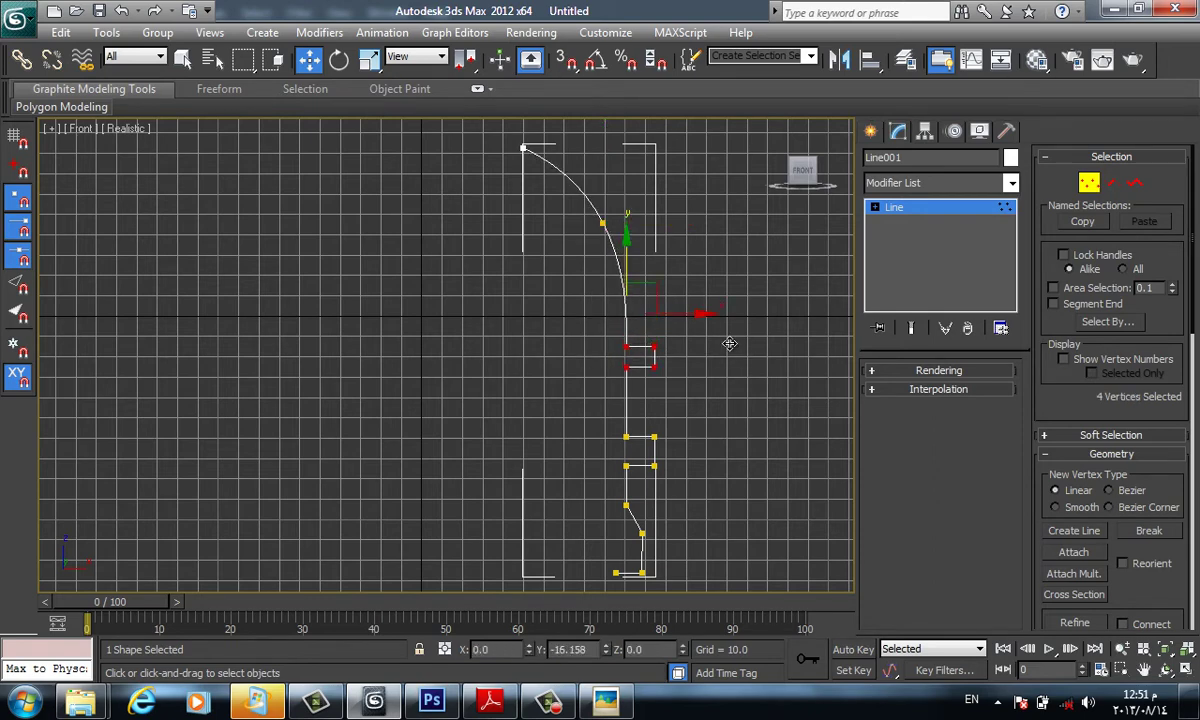
drag(729, 343, 729, 344)
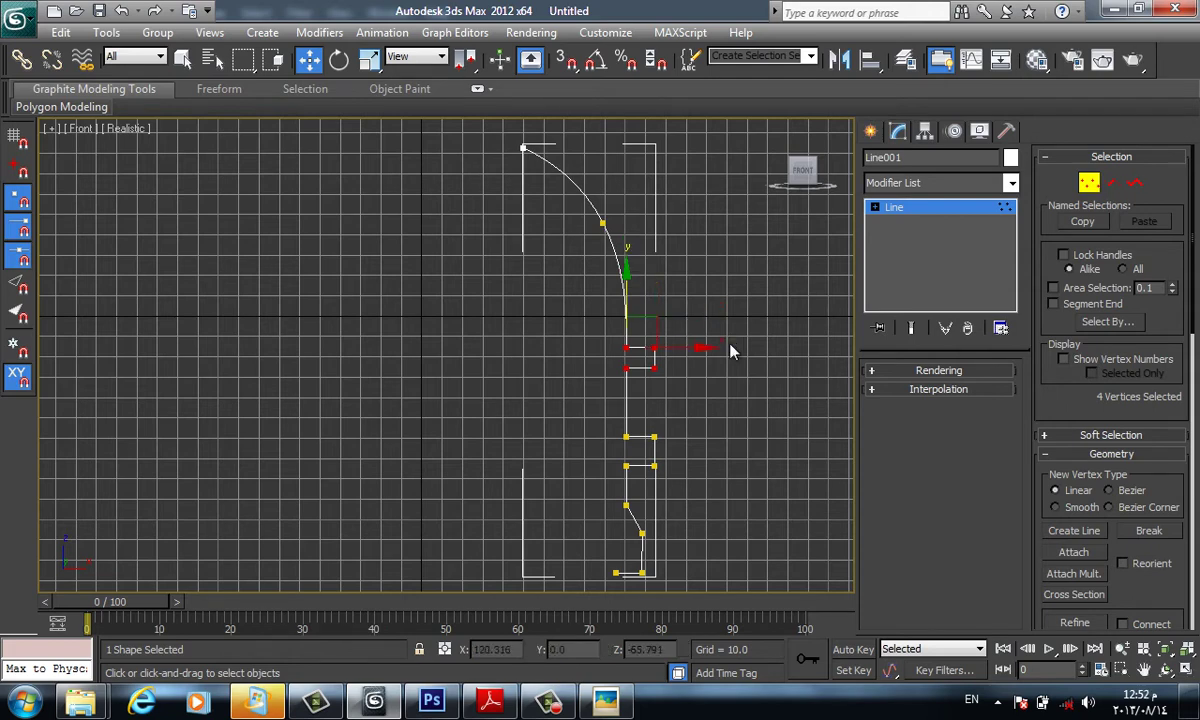
click(730, 350)
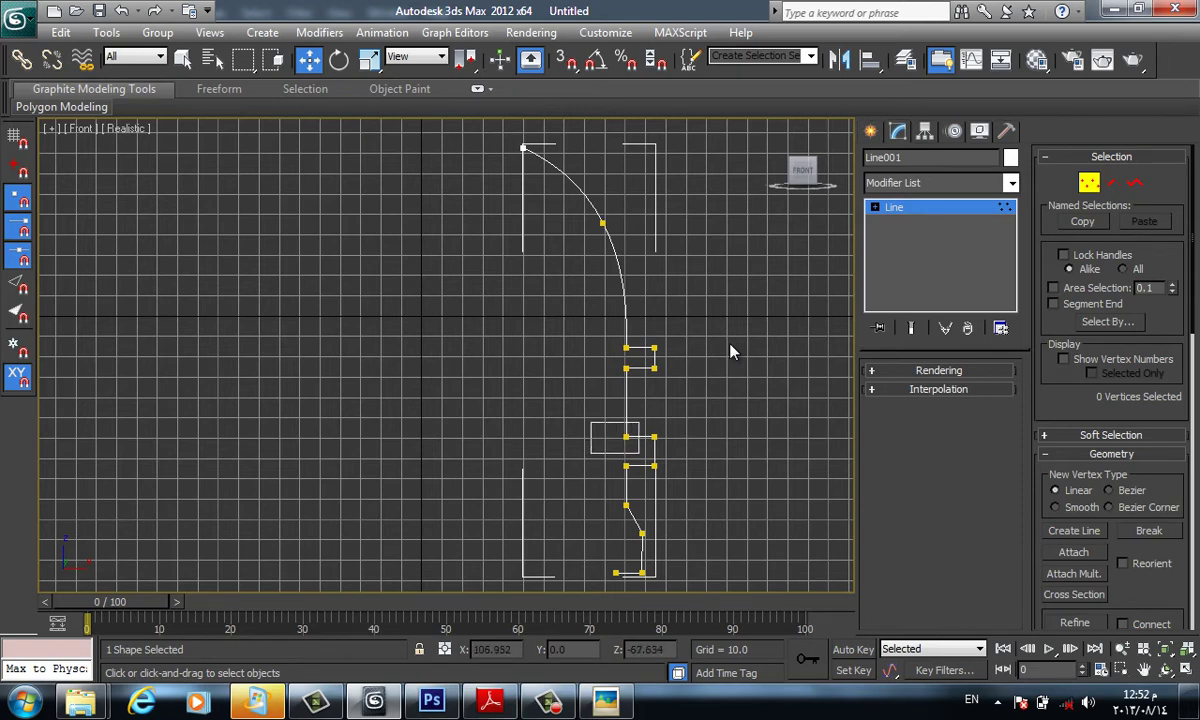
key(alt+Tab)
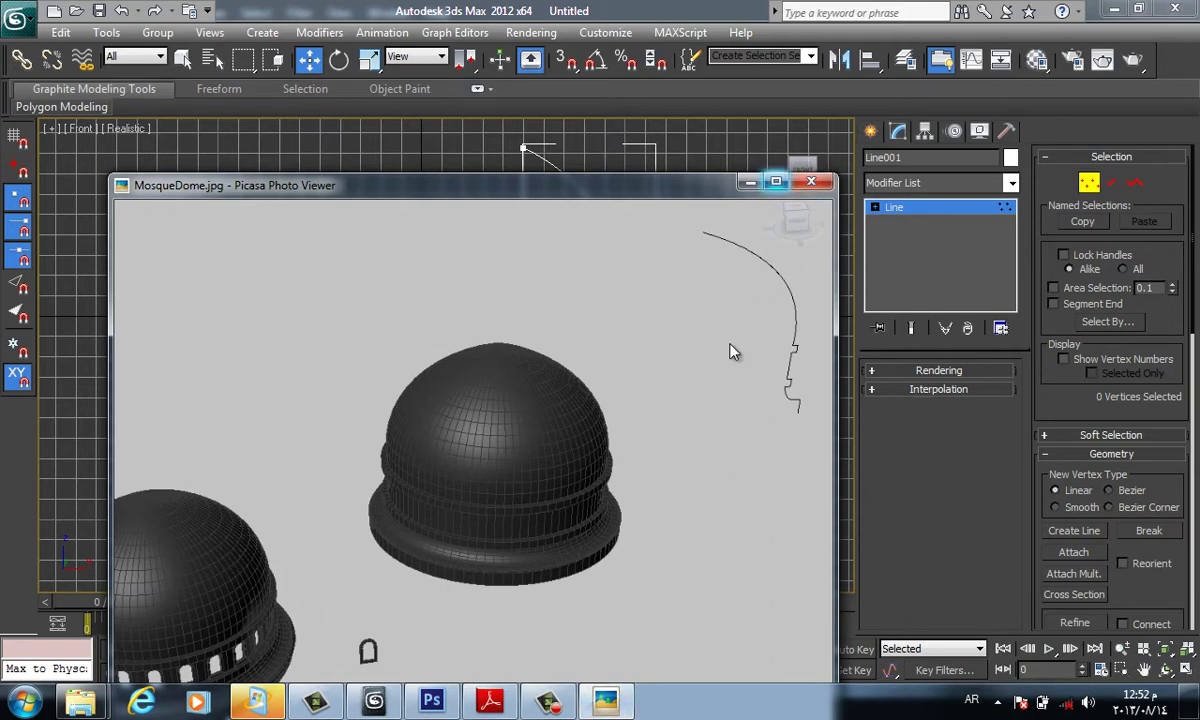
key(alt+Tab)
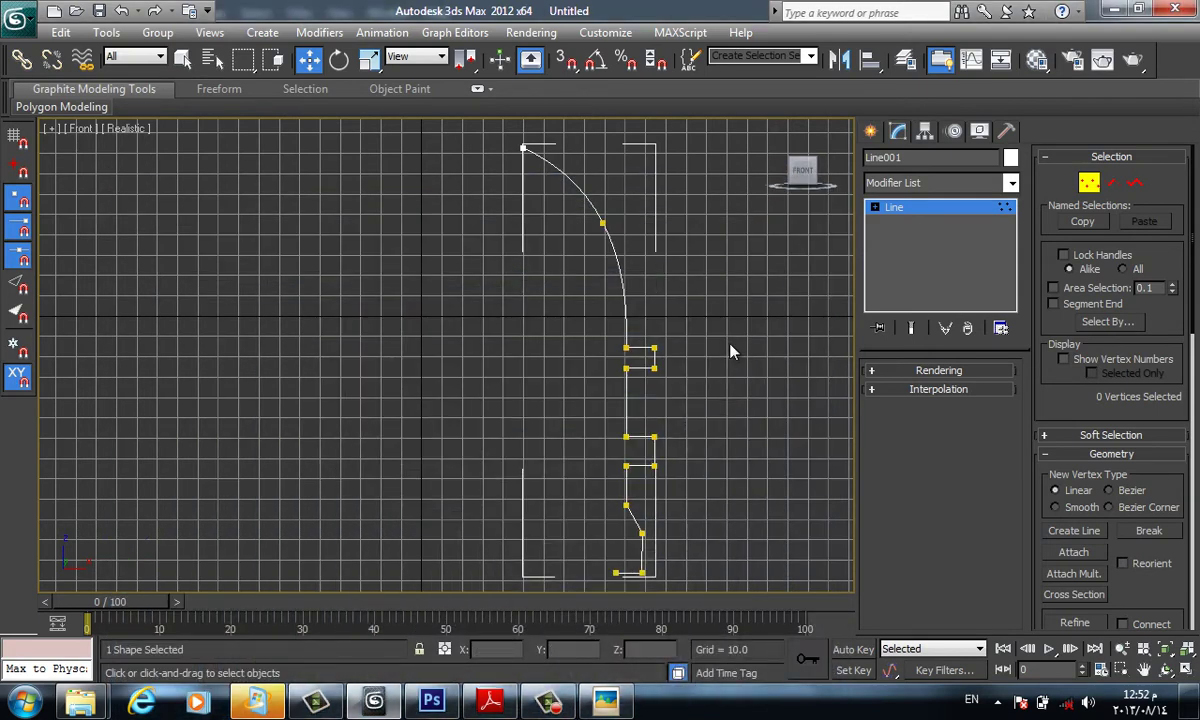
Uniformly scale the seven stepped-section segments down in XY toward their centre
key(2)
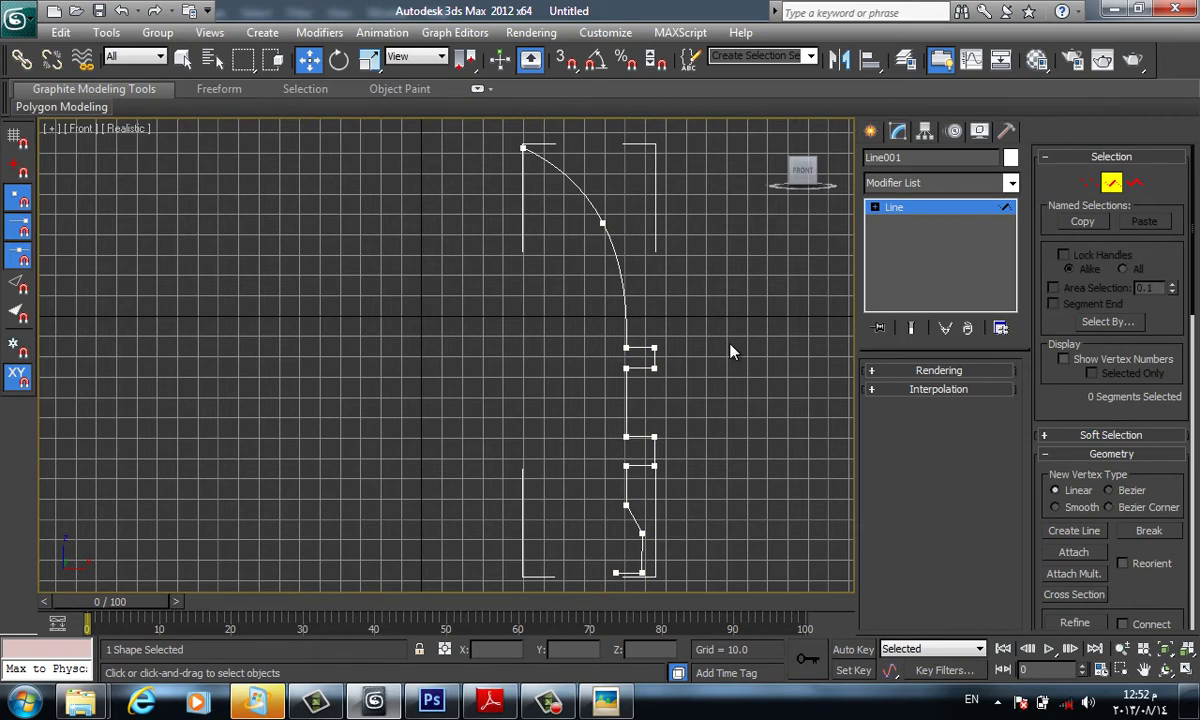
click(626, 402)
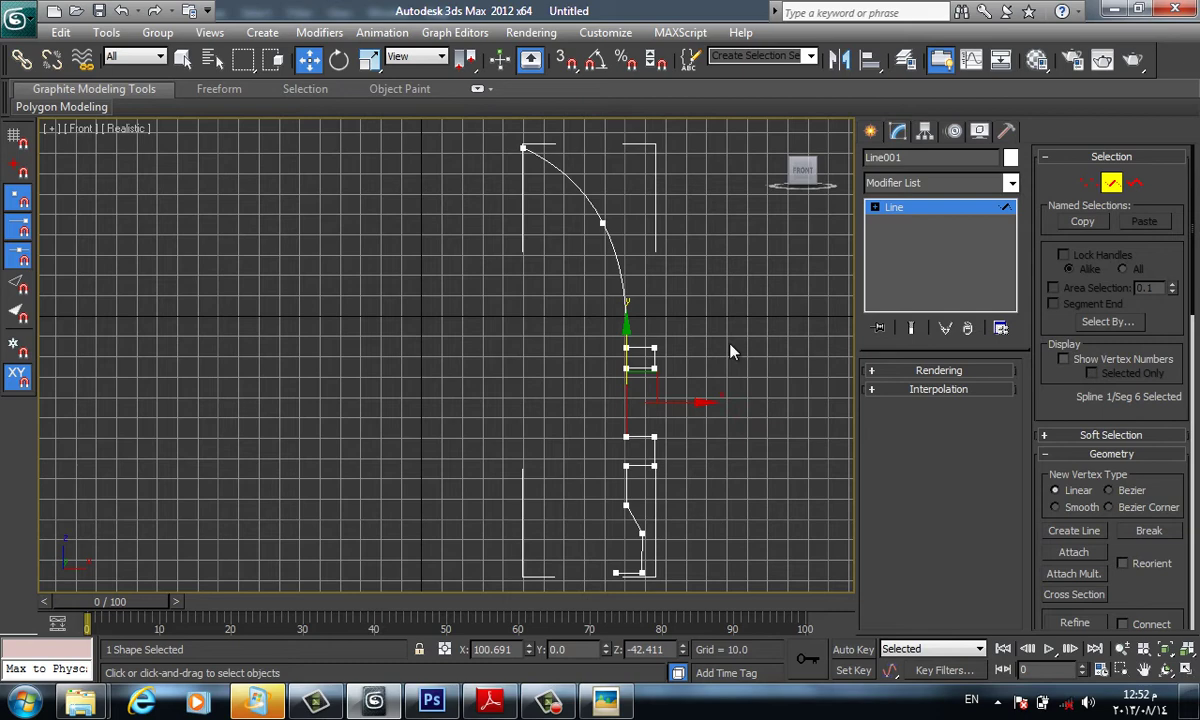
drag(578, 333, 700, 475)
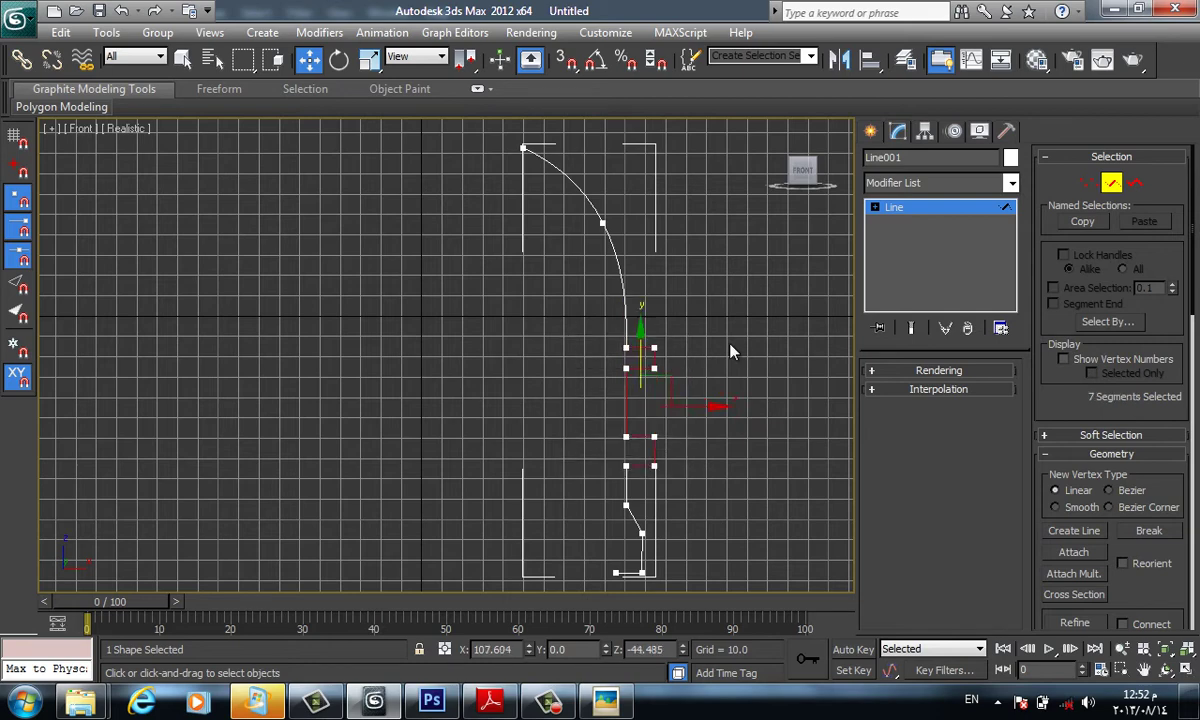
click(369, 59)
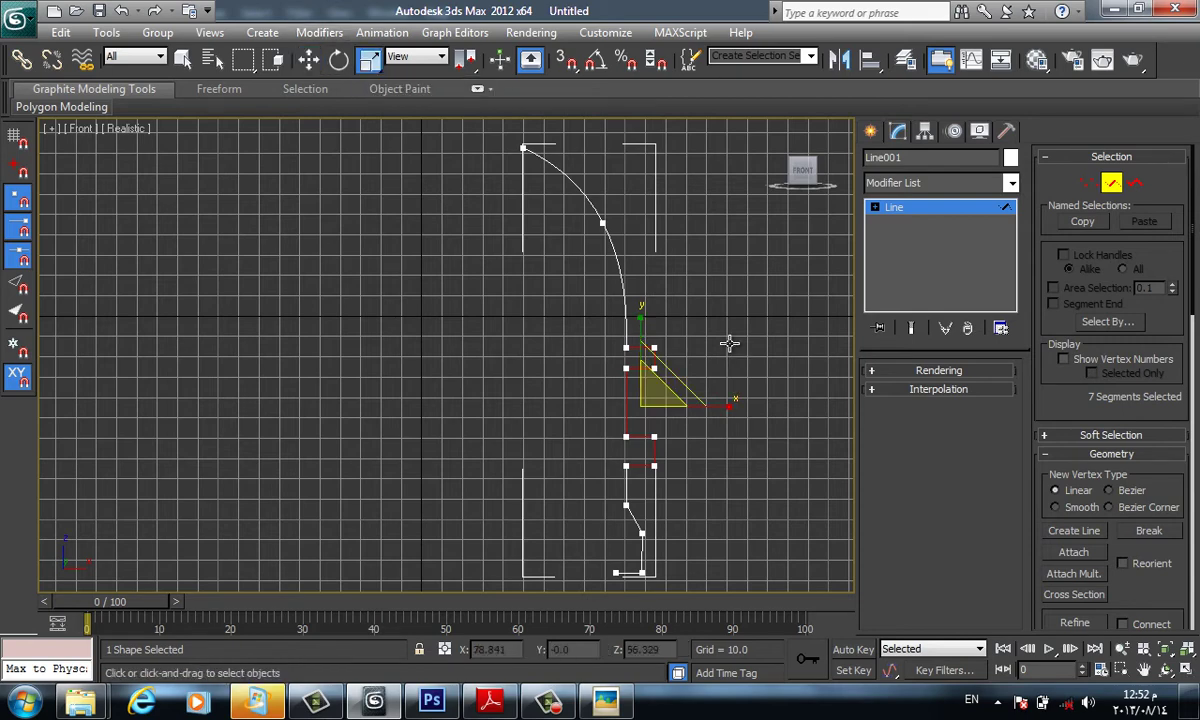
key(F5)
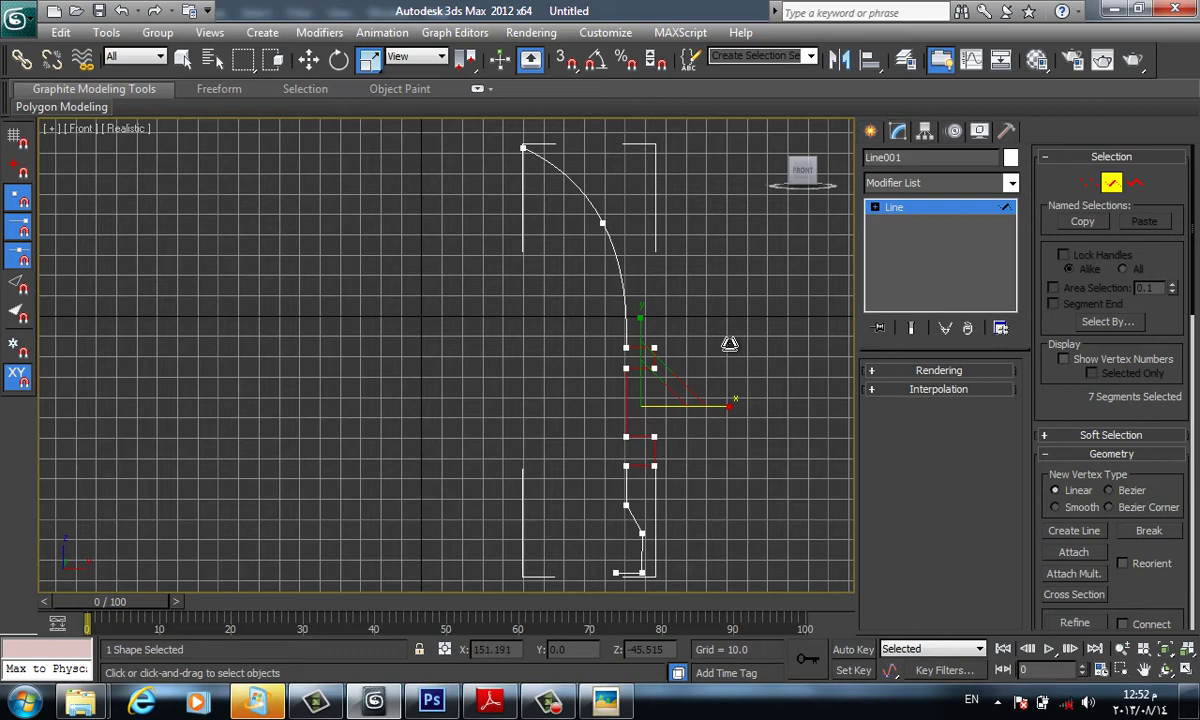
key(F8)
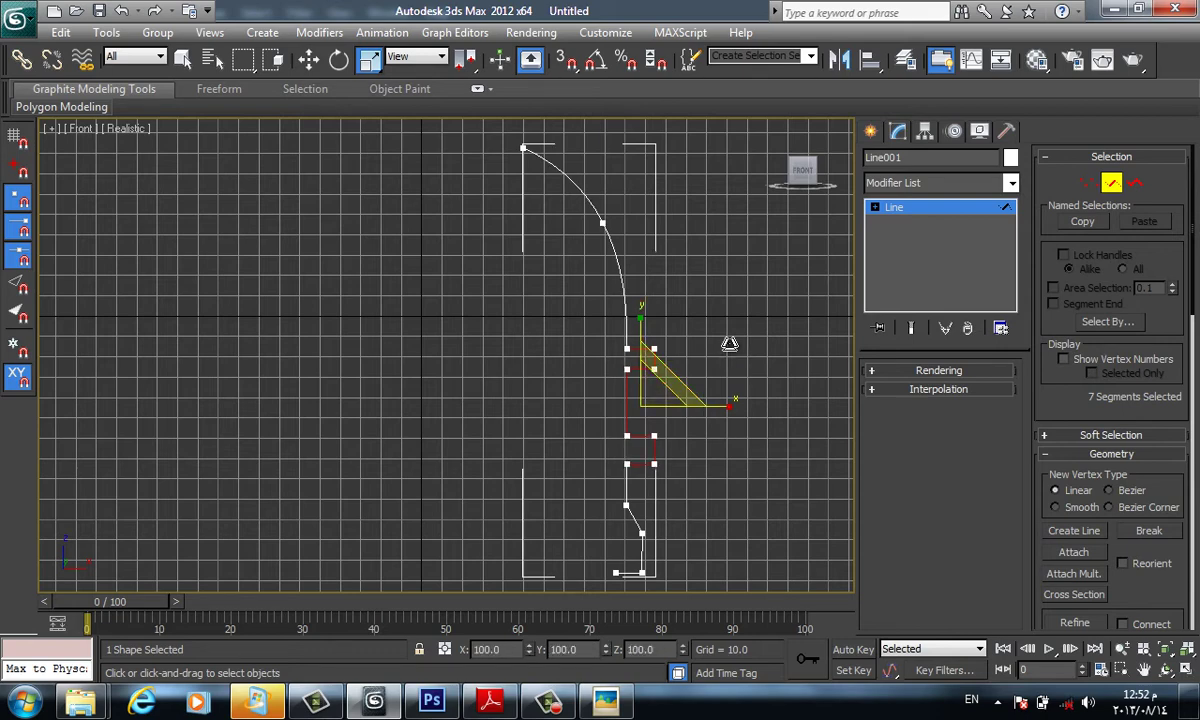
key(F5)
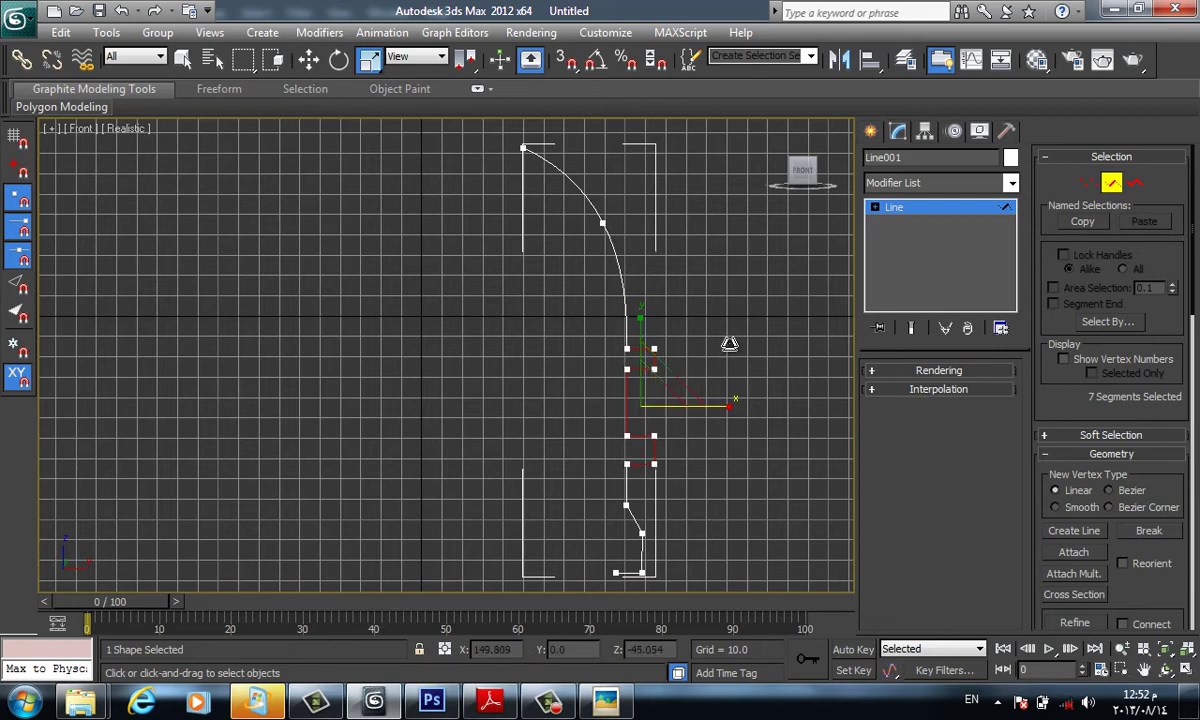
key(F8)
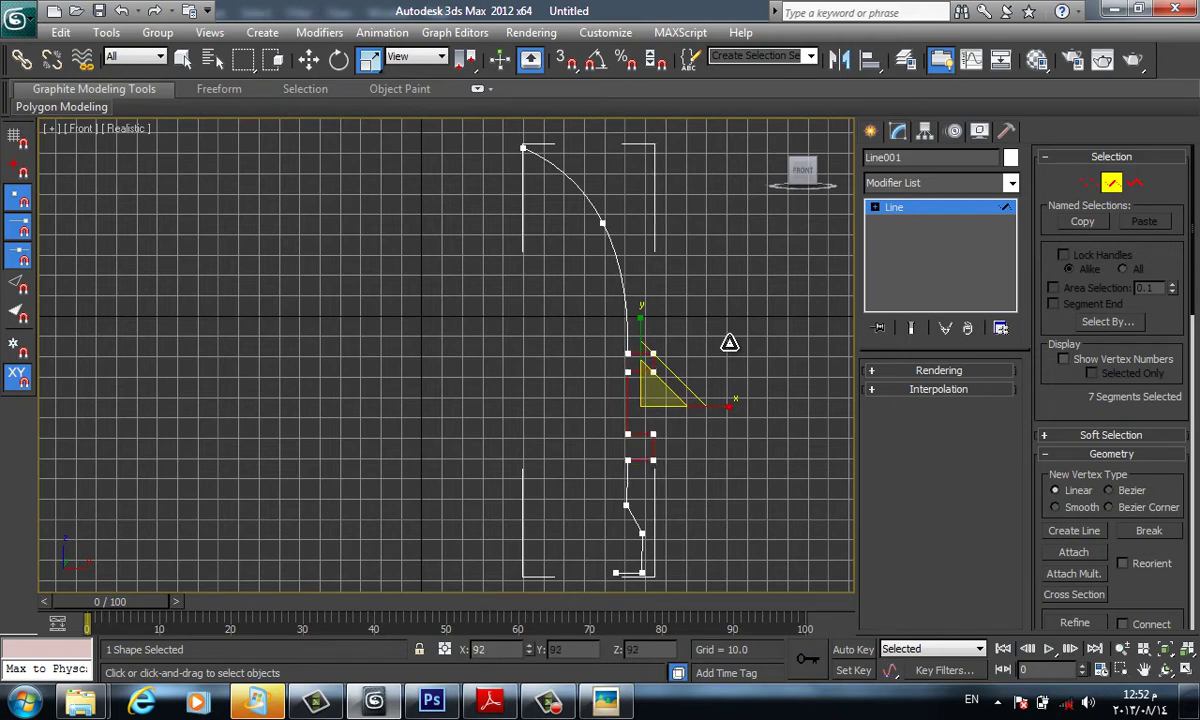
drag(729, 343, 729, 352)
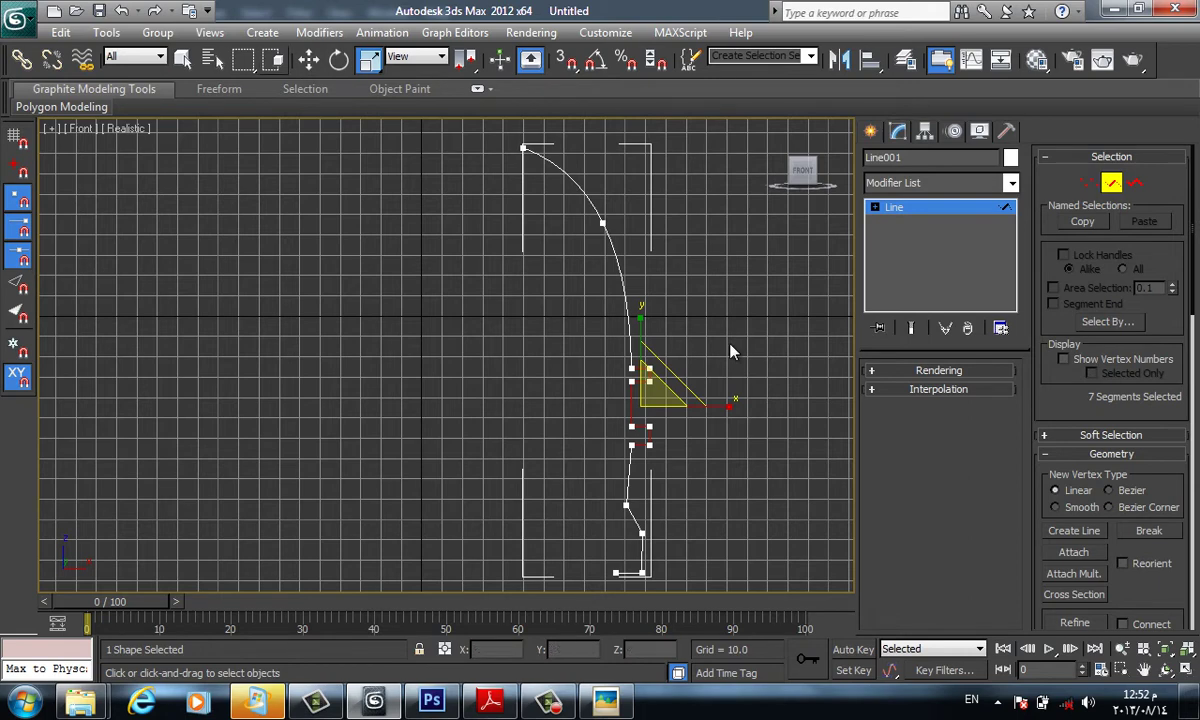
key(w)
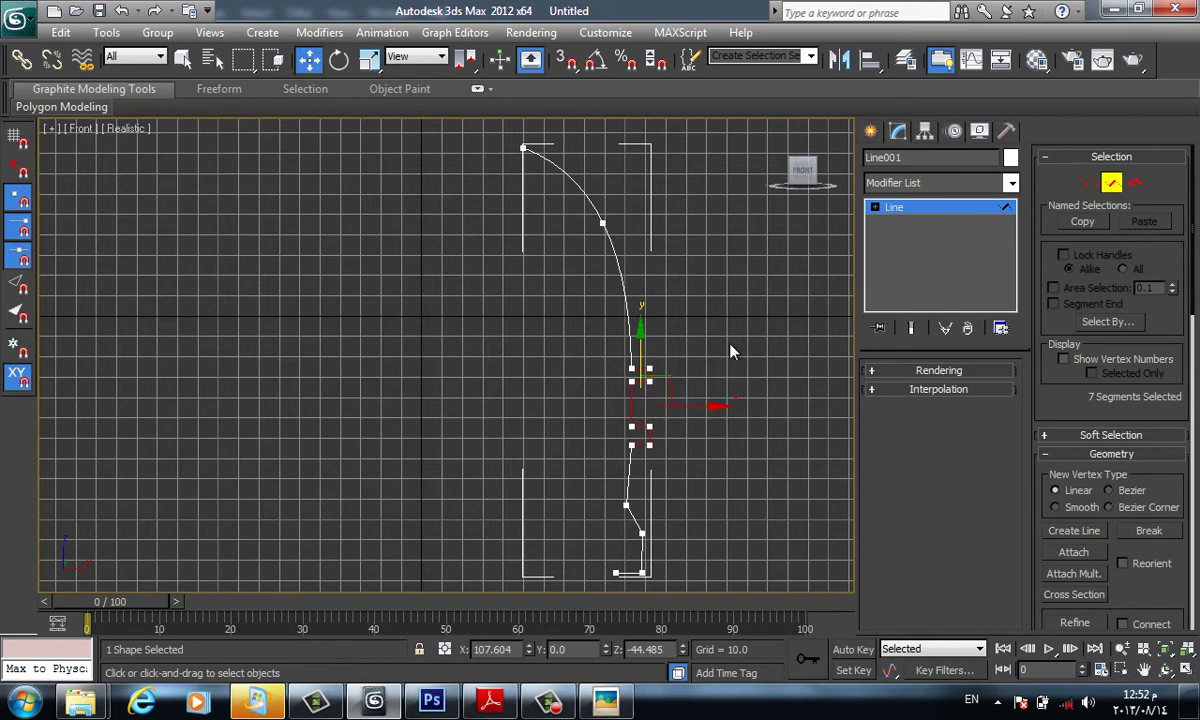
With snap and angle snap on, move the stepped section down onto the lower endpoint, then disable snaps
key(s)
key(a)
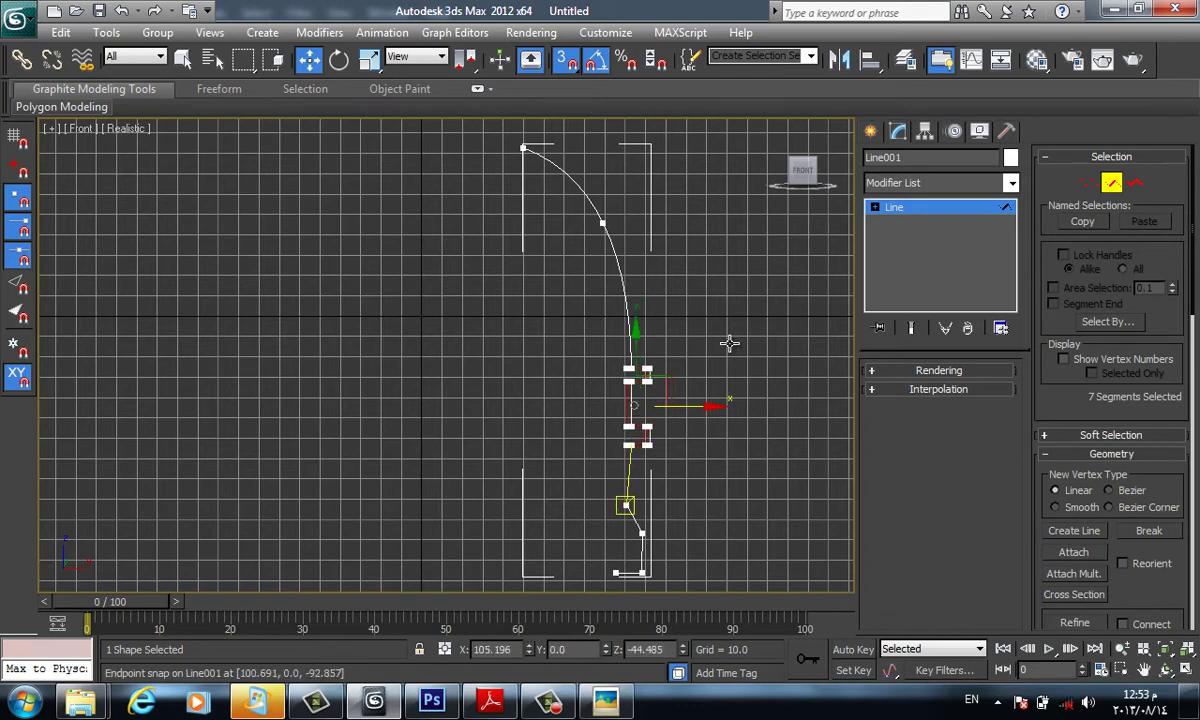
drag(729, 343, 730, 352)
scroll(730, 352, up, 2)
middle_drag(730, 352, 715, 249)
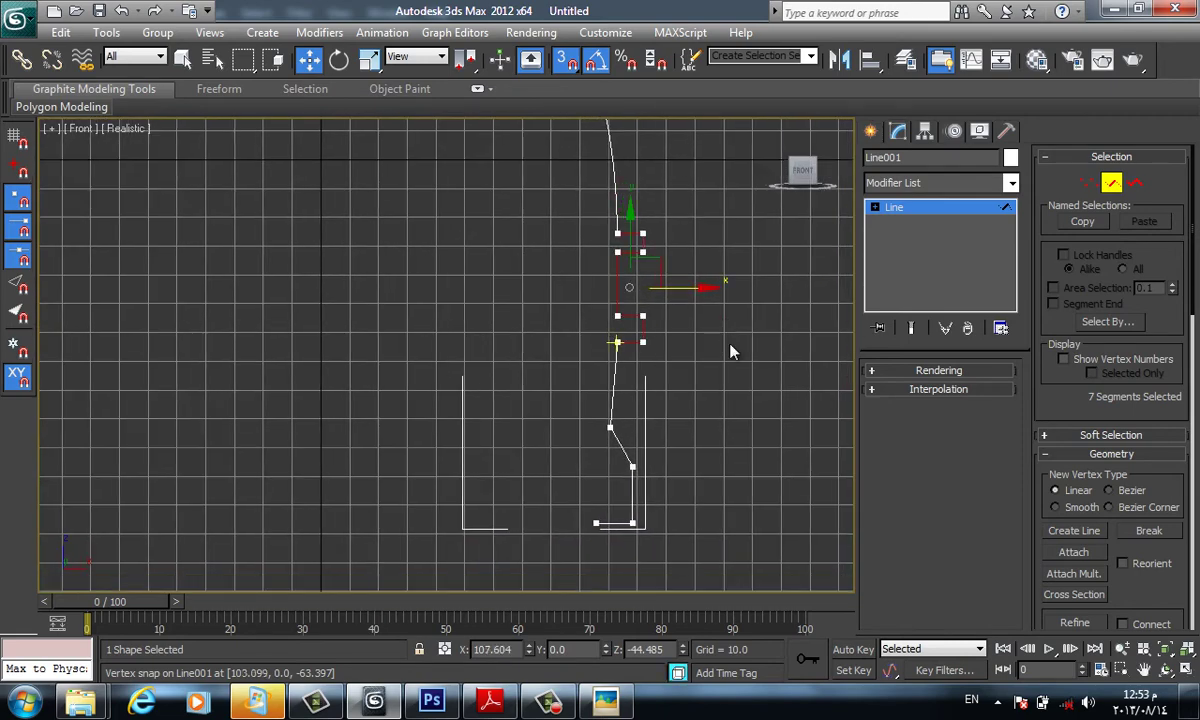
drag(617, 343, 612, 385)
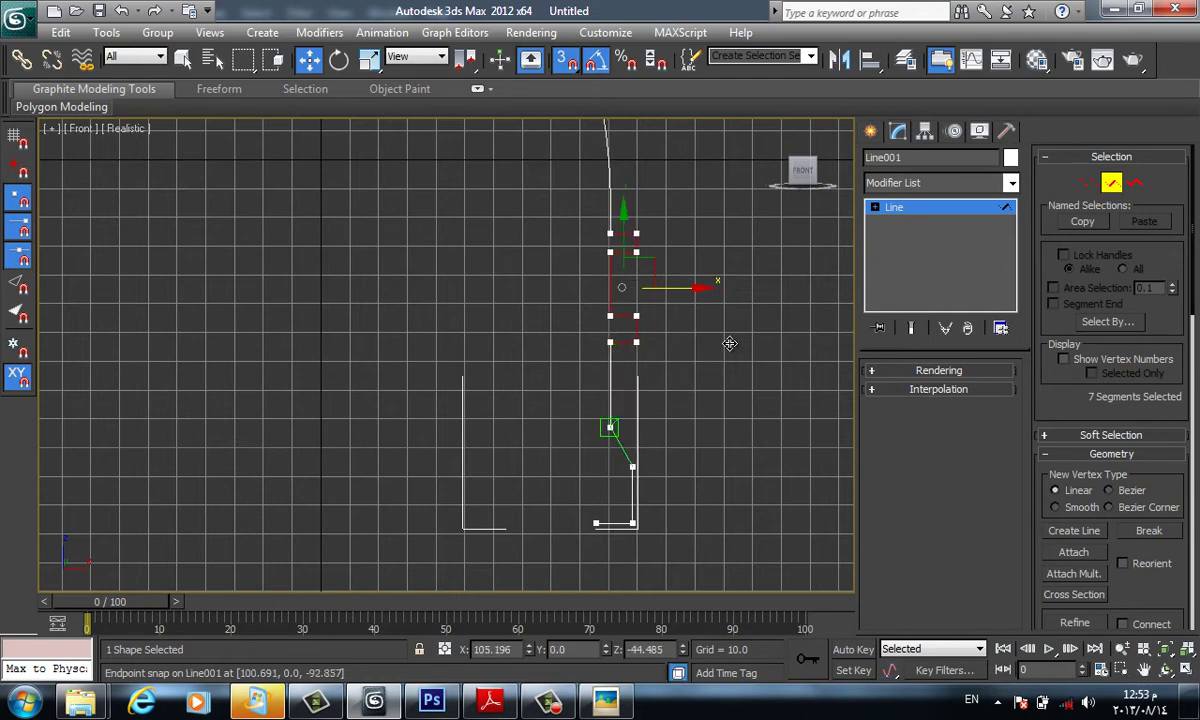
drag(730, 343, 730, 352)
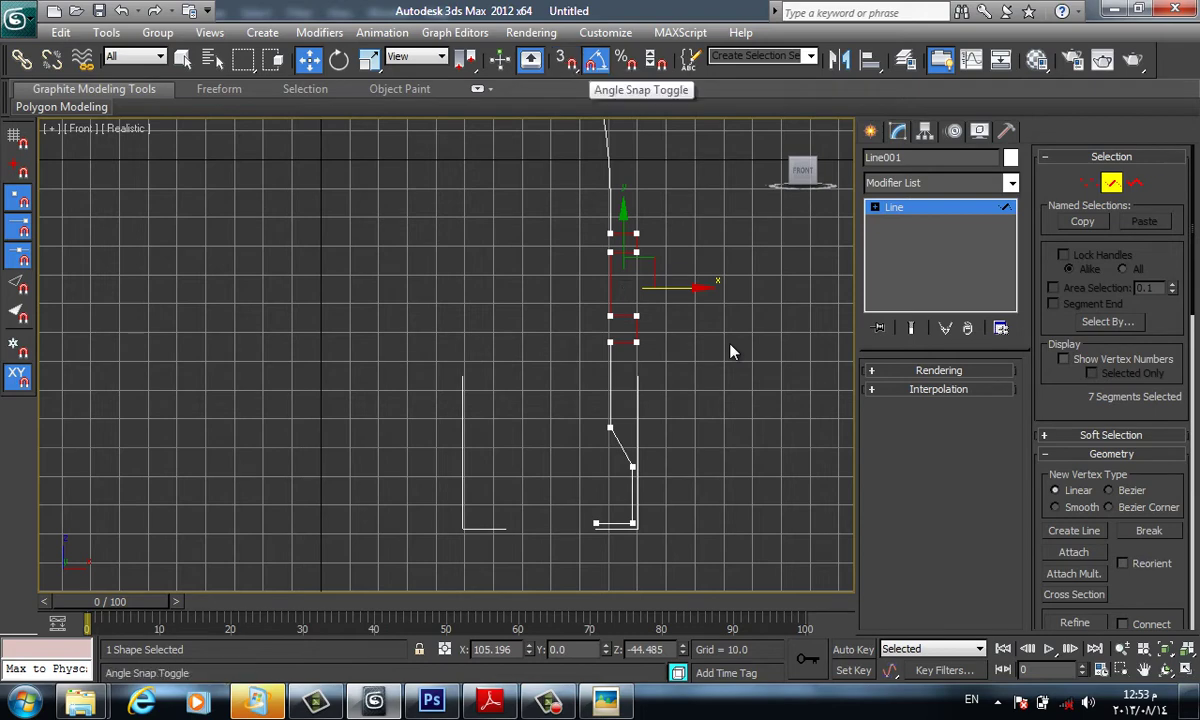
key(s)
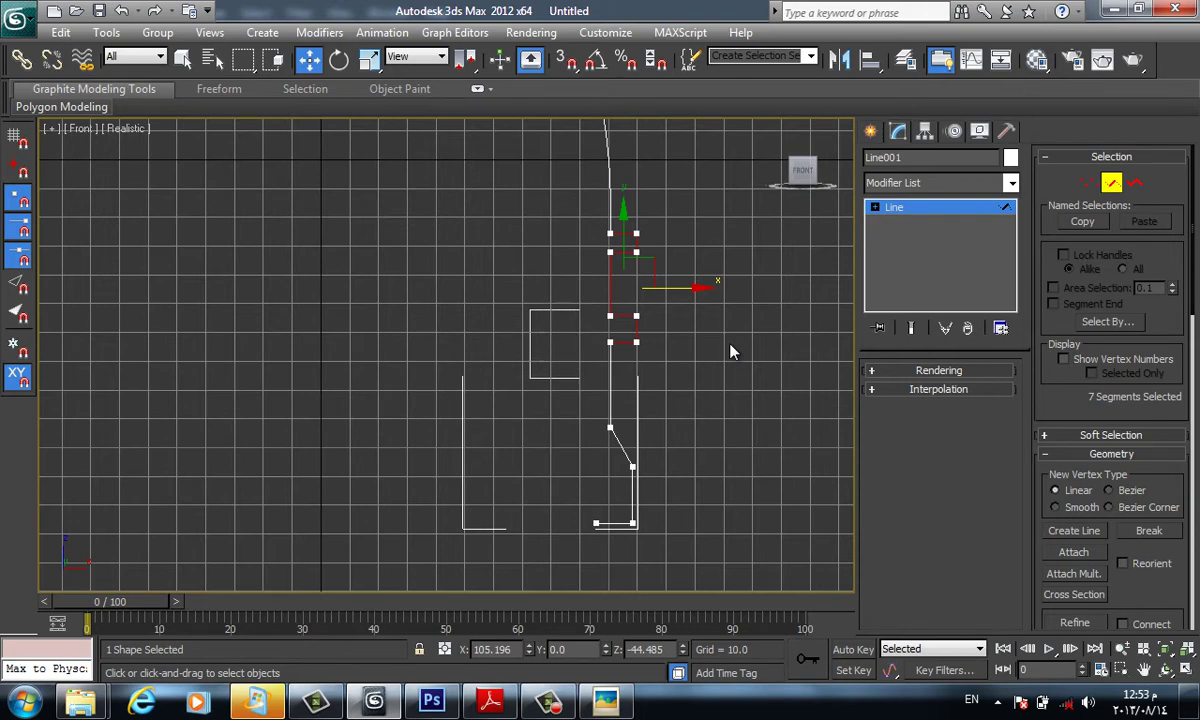
Reselect the lower and upper segments of the profile
drag(580, 378, 630, 514)
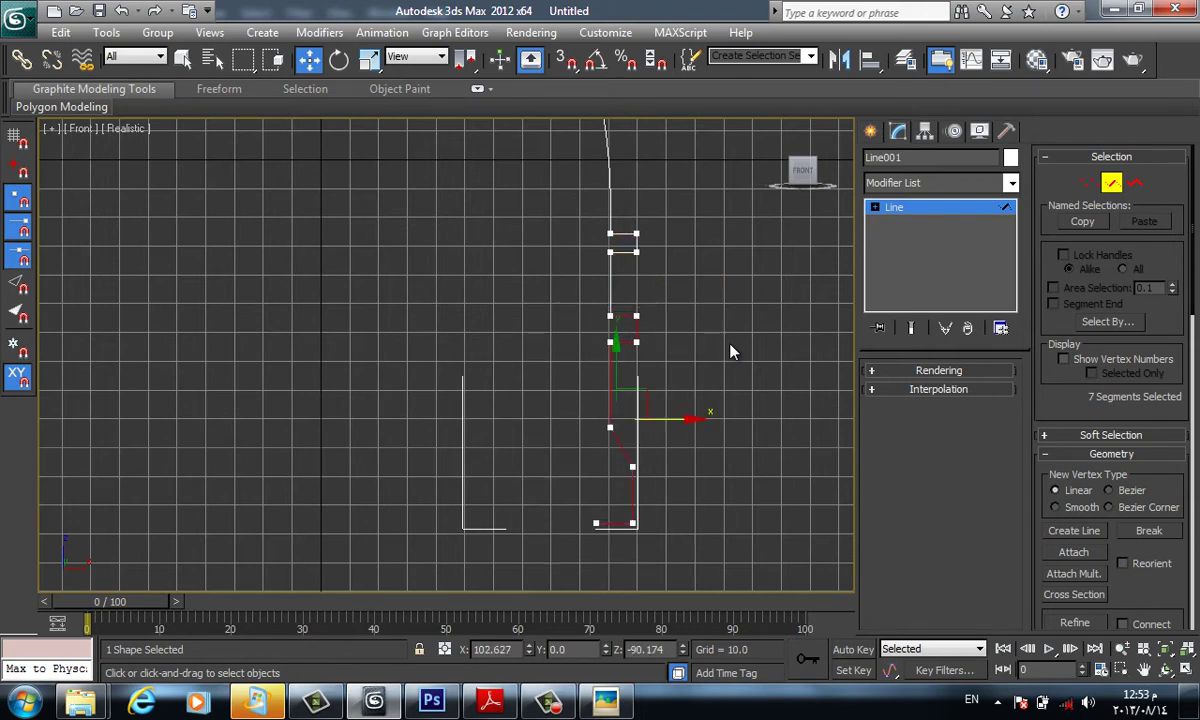
ctrl+drag(590, 215, 660, 360)
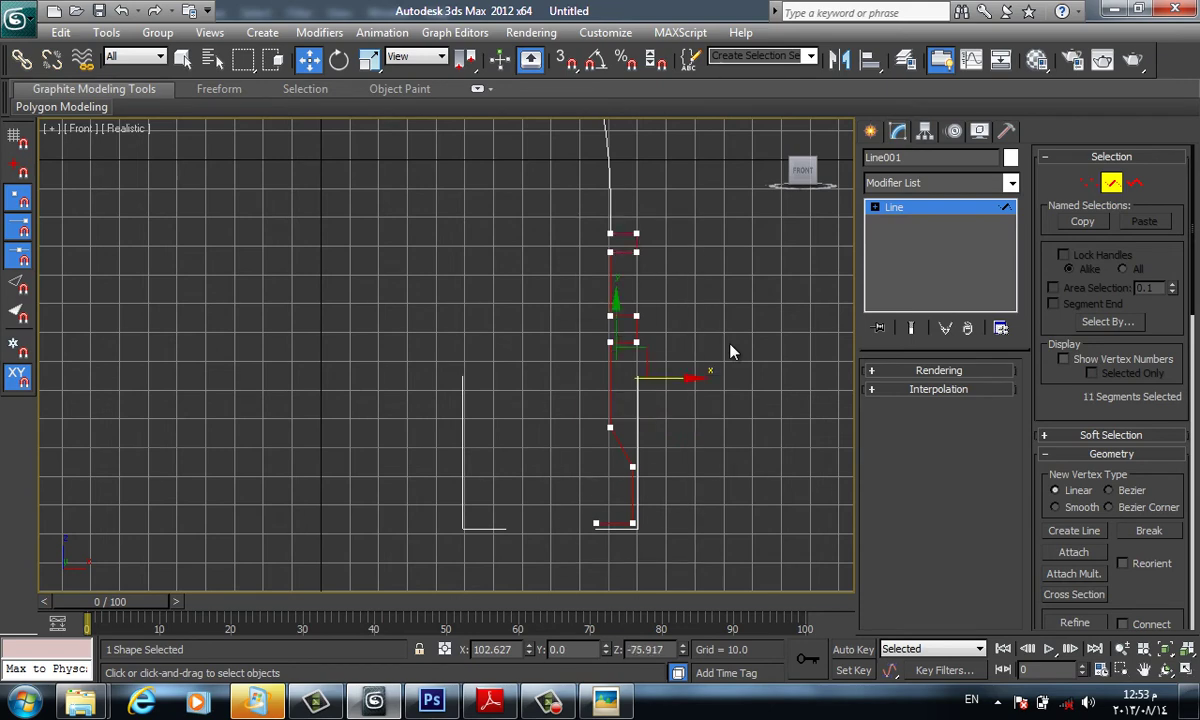
scroll(730, 343, down, 3)
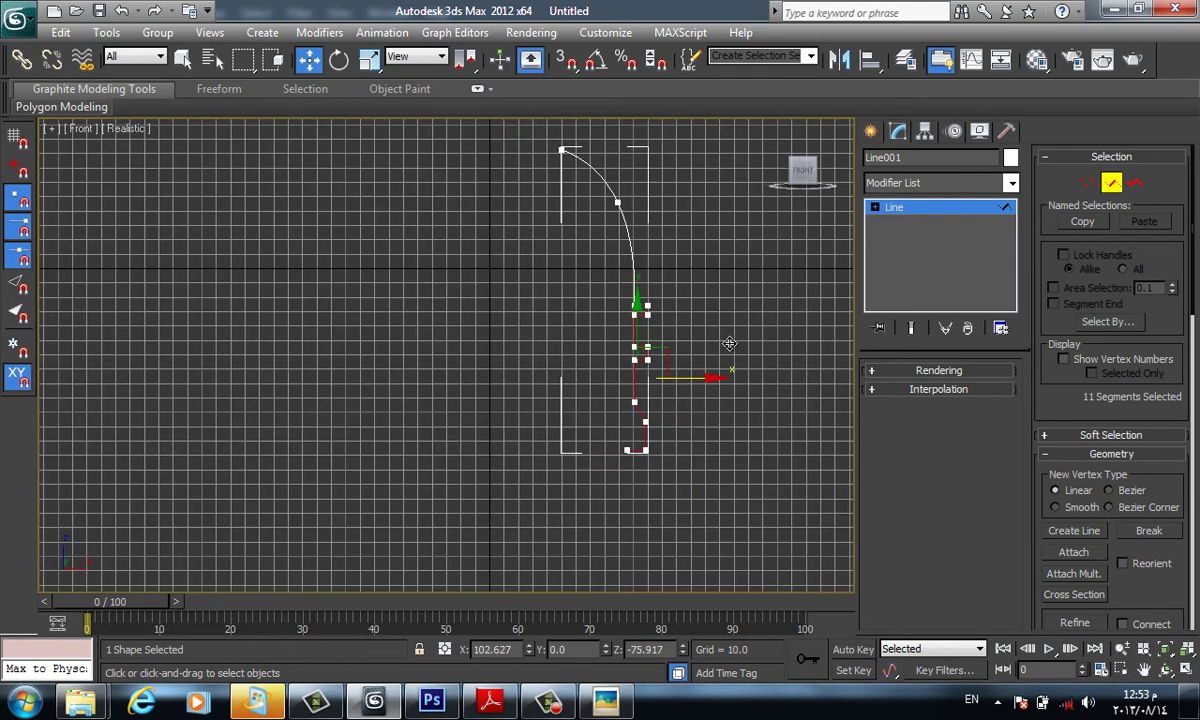
Try shifting the selected segments and the arc segment, undoing the unwanted moves
drag(730, 343, 730, 343)
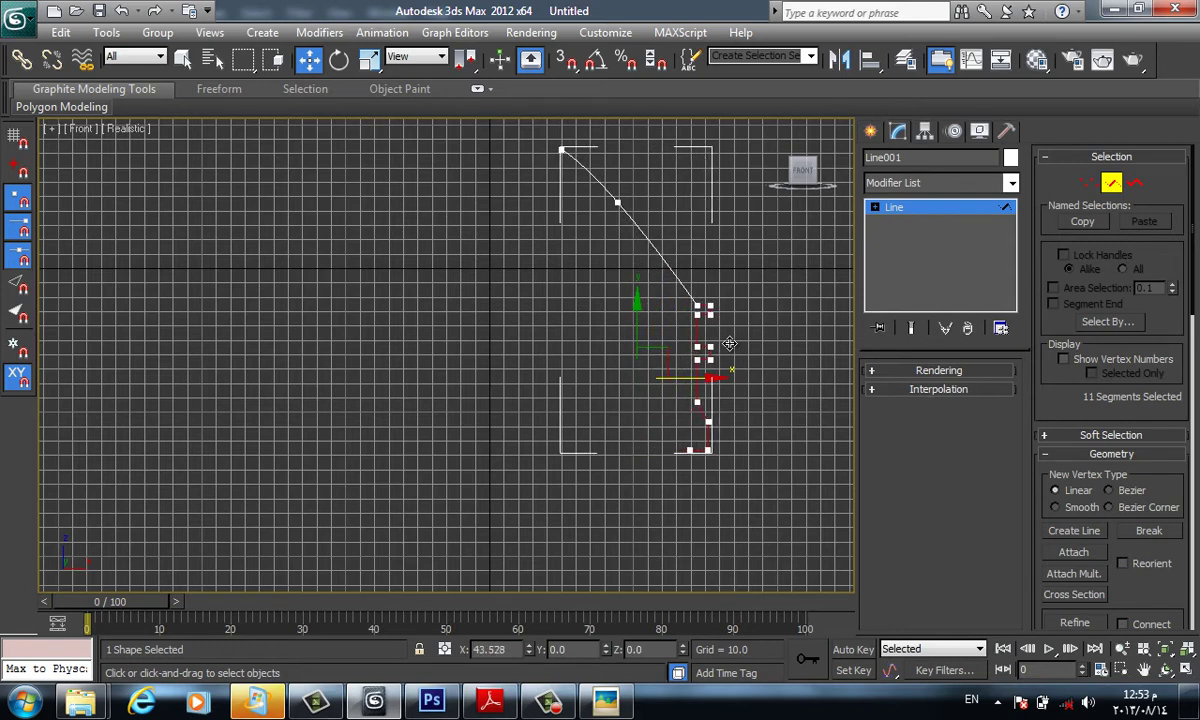
click(730, 350)
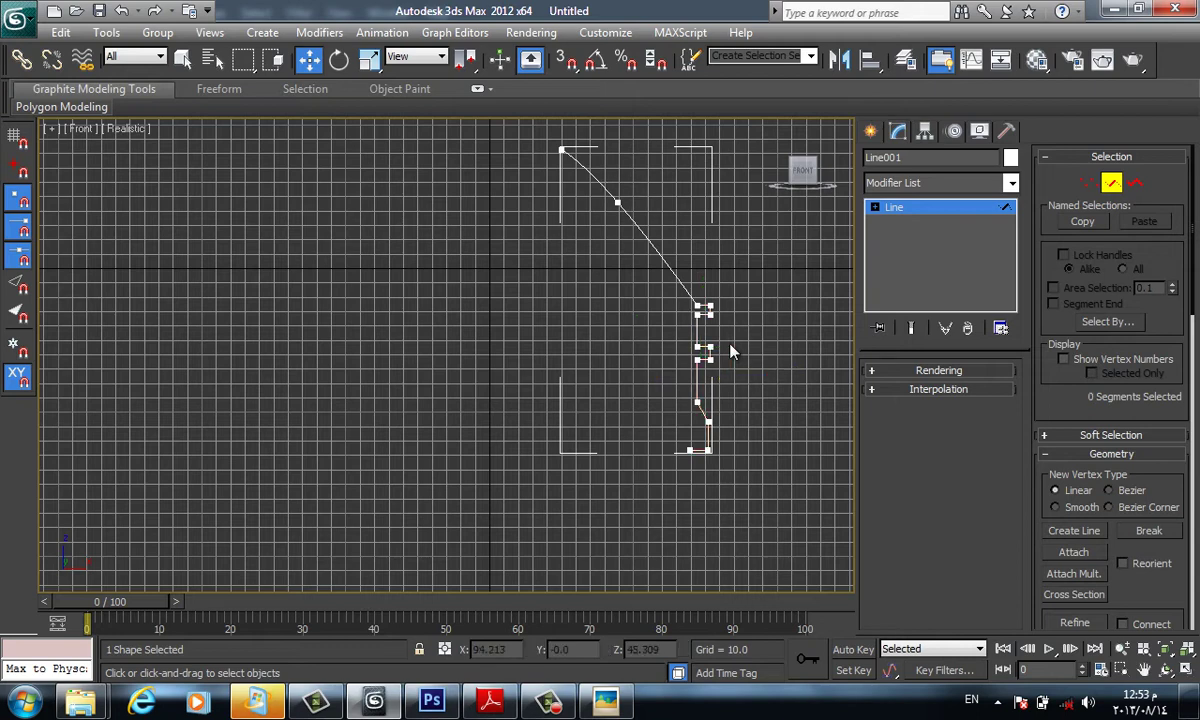
key(ctrl+z)
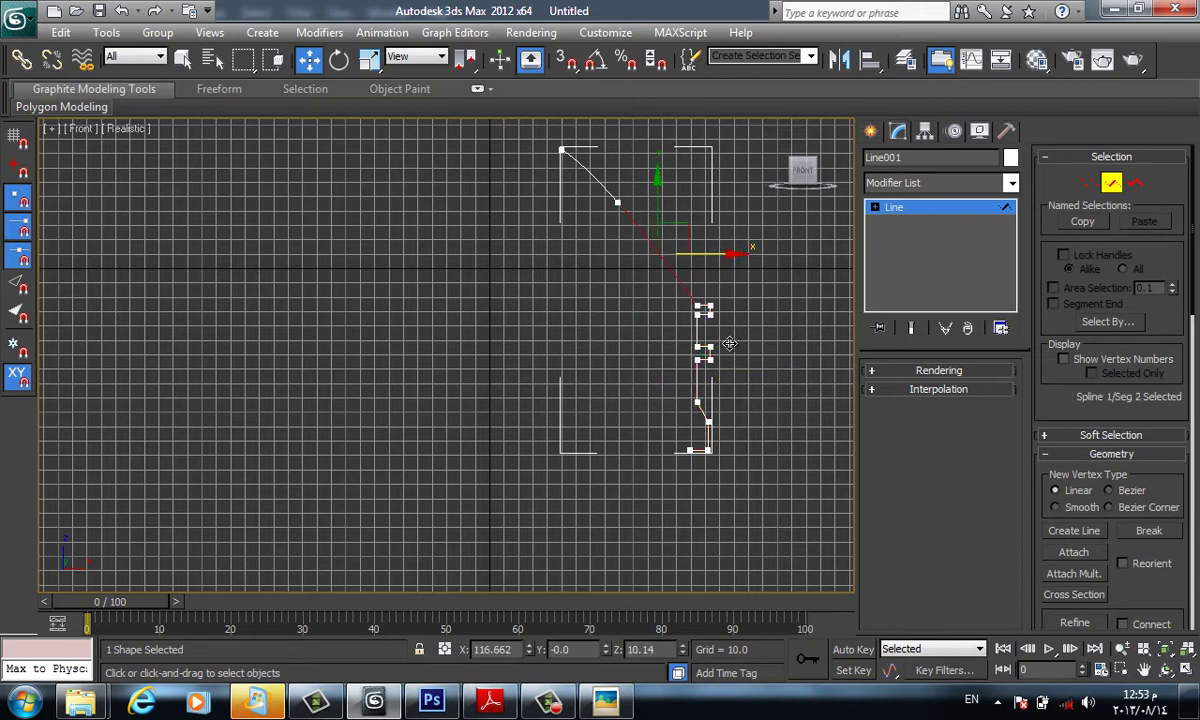
drag(730, 343, 730, 350)
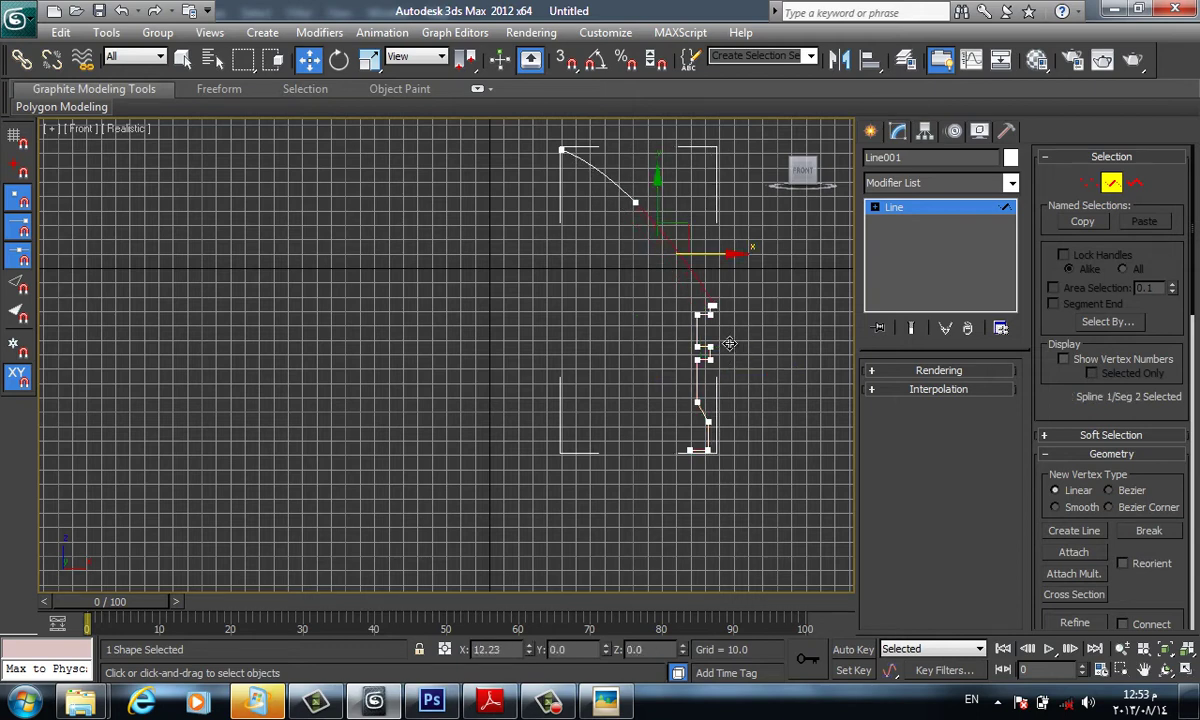
key(ctrl+z)
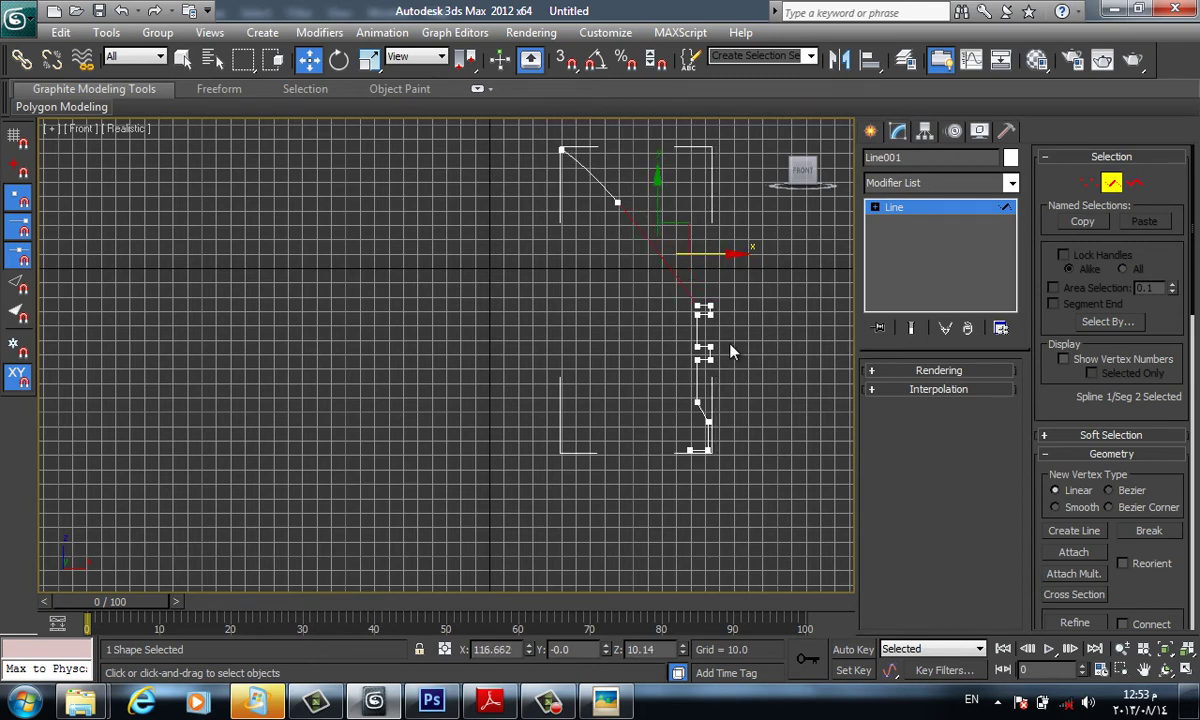
key(F6)
drag(730, 350, 730, 350)
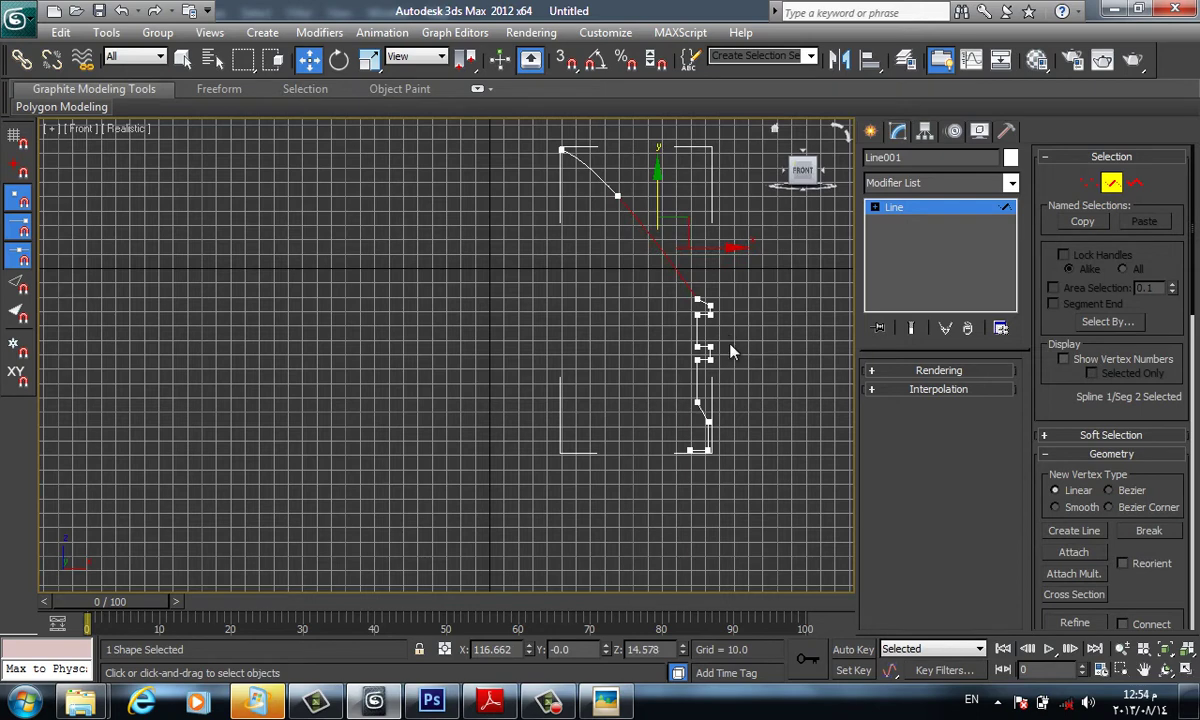
At vertex level, pull the middle dome-slope vertex right to bow the arc outward
key(1)
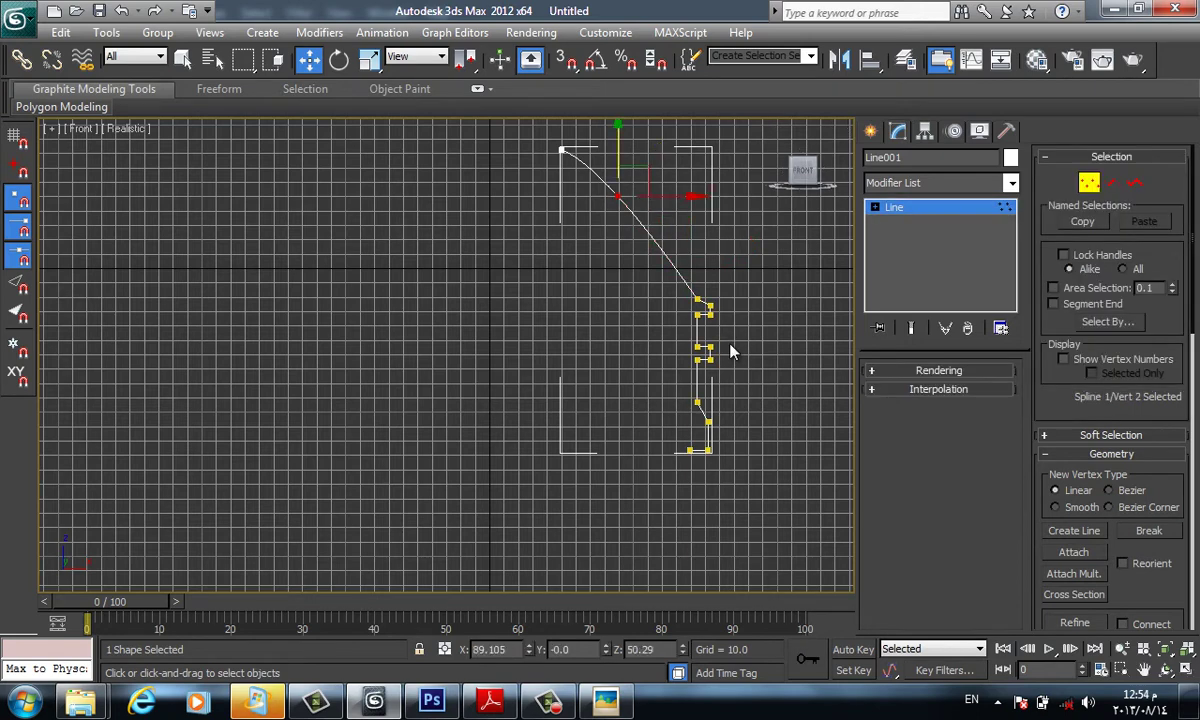
click(731, 352)
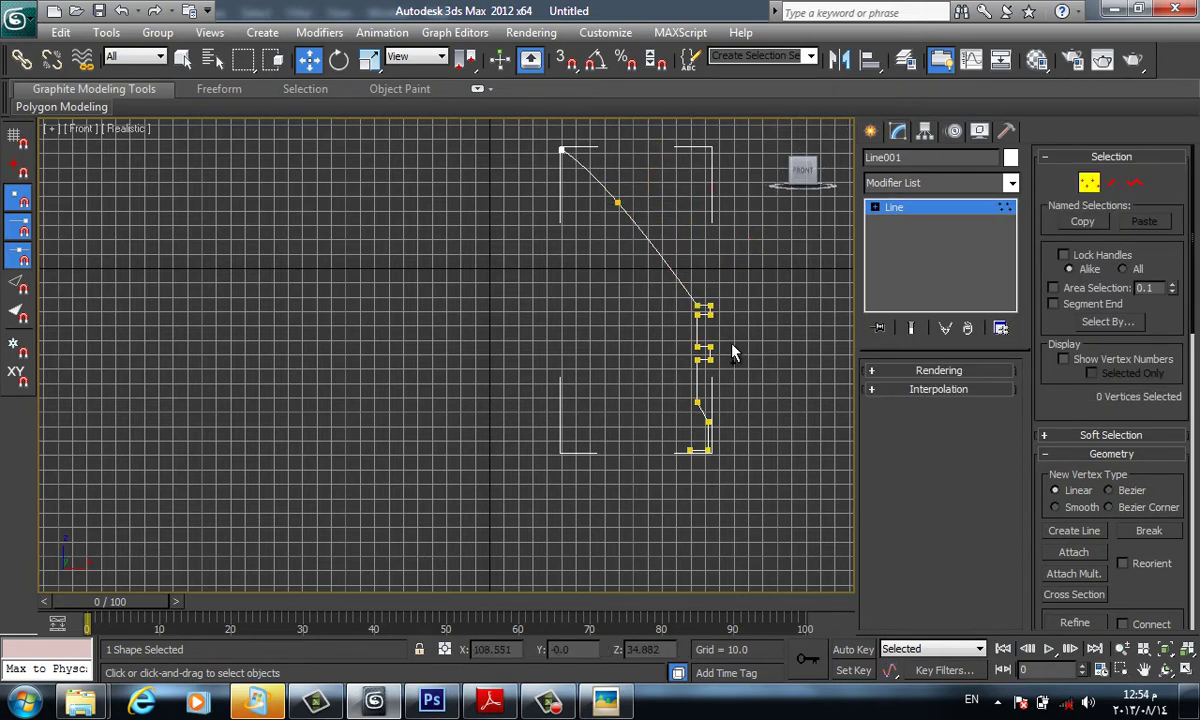
key(ctrl+z)
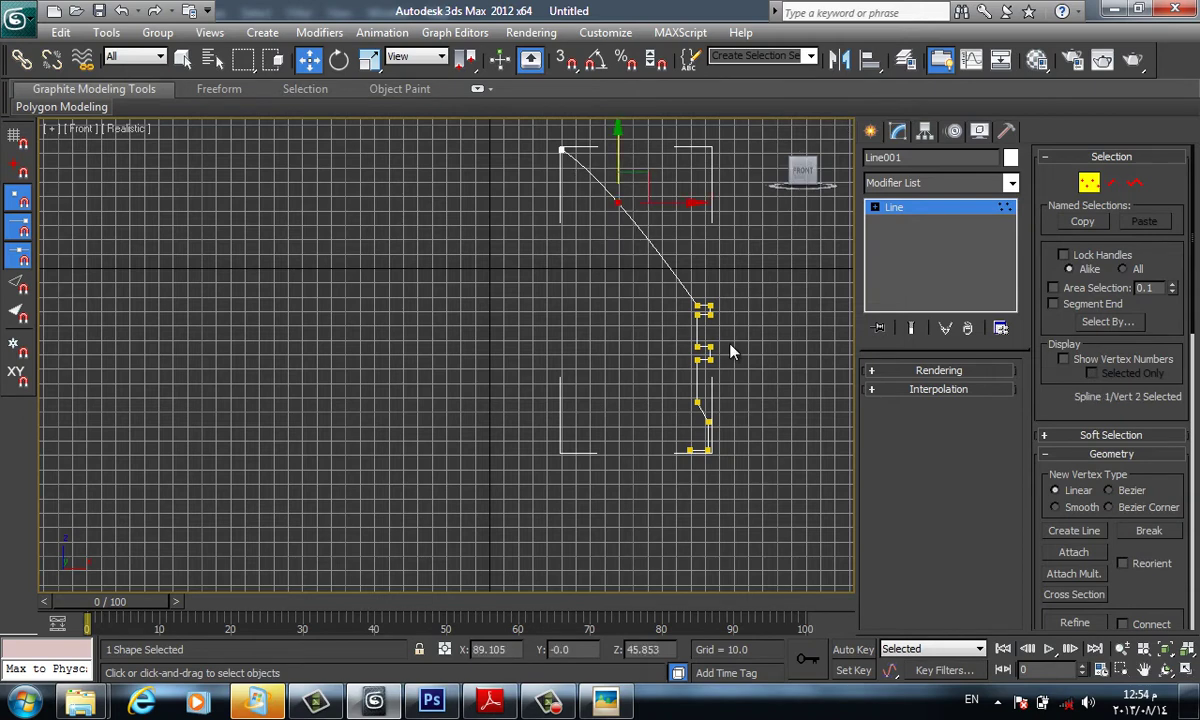
drag(731, 352, 730, 343)
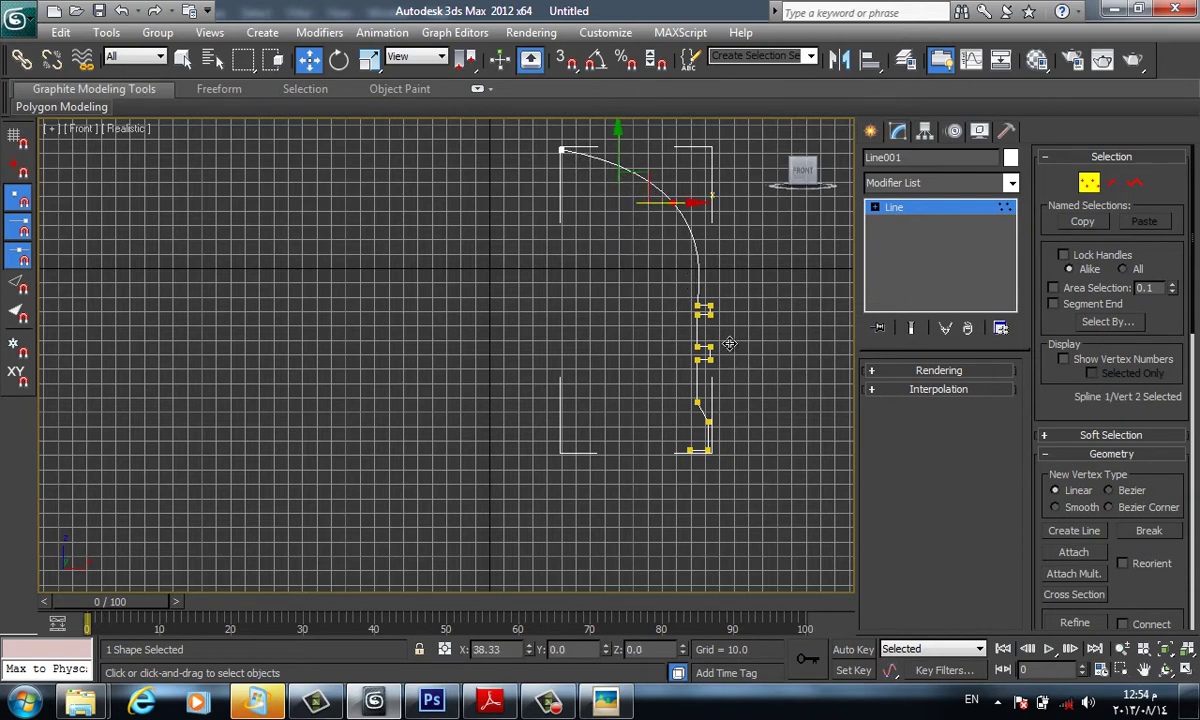
scroll(730, 343, down, 3)
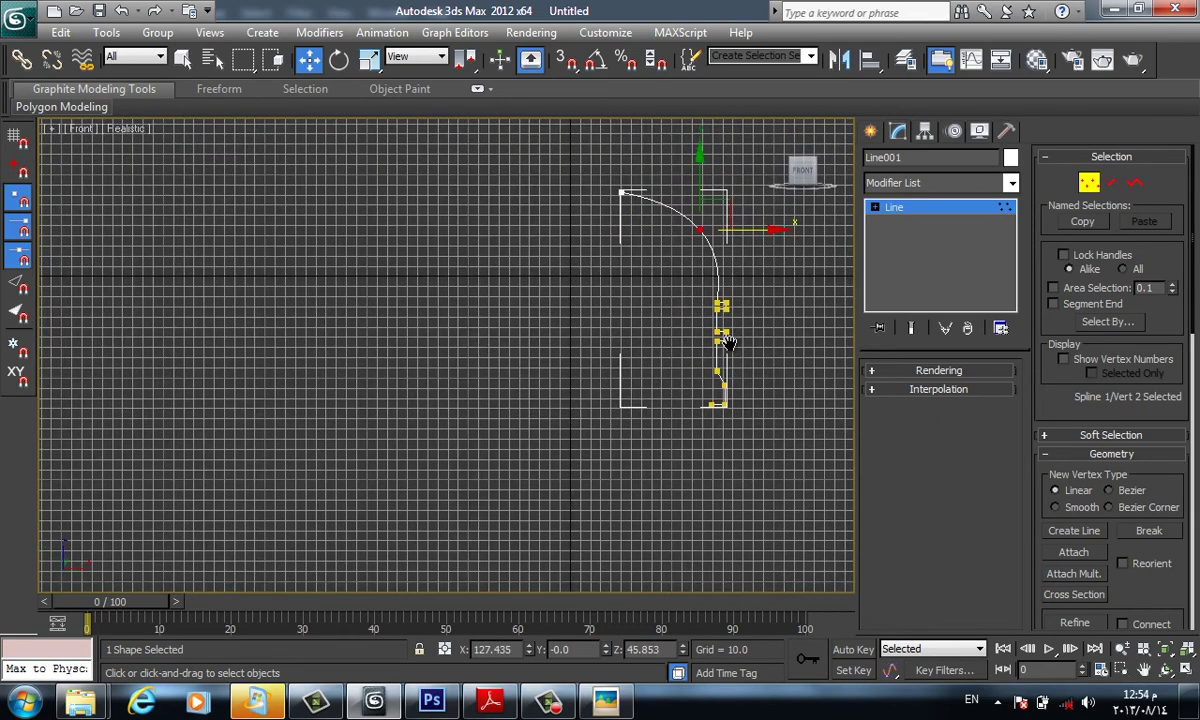
middle_drag(729, 348, 730, 343)
scroll(730, 343, up, 2)
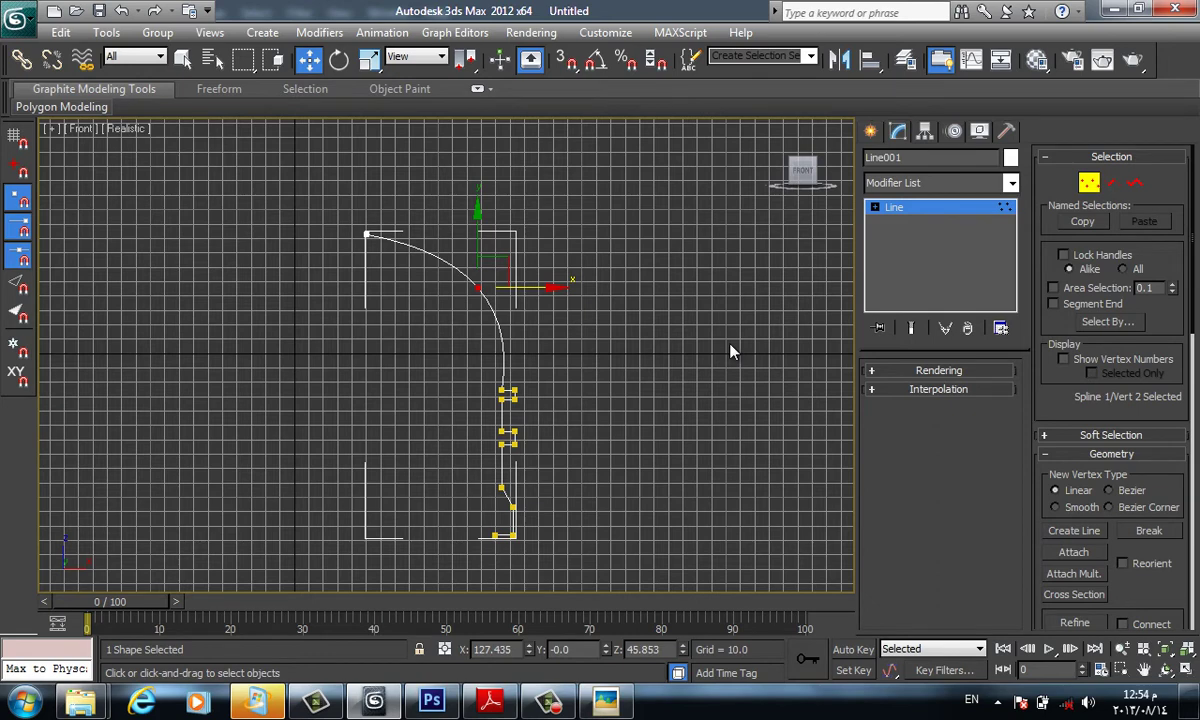
Make vertex 11 above the slanted base Smooth and nudge it slightly down
click(730, 352)
scroll(730, 345, up, 4)
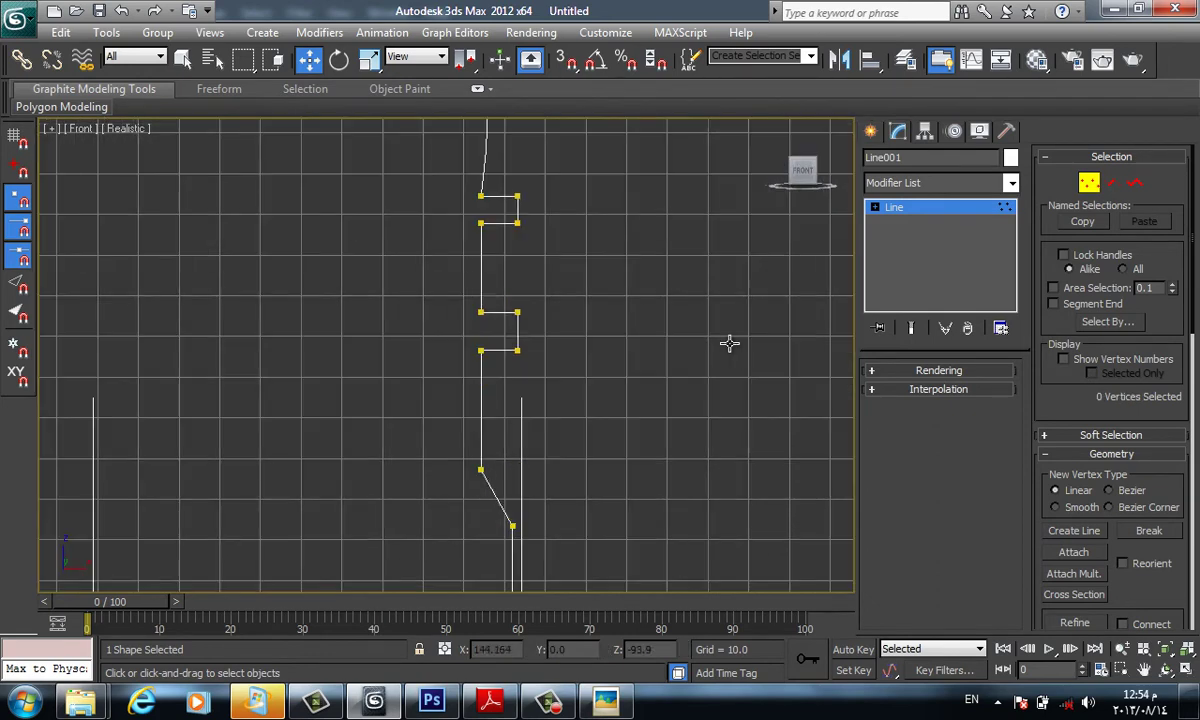
key(ctrl+z)
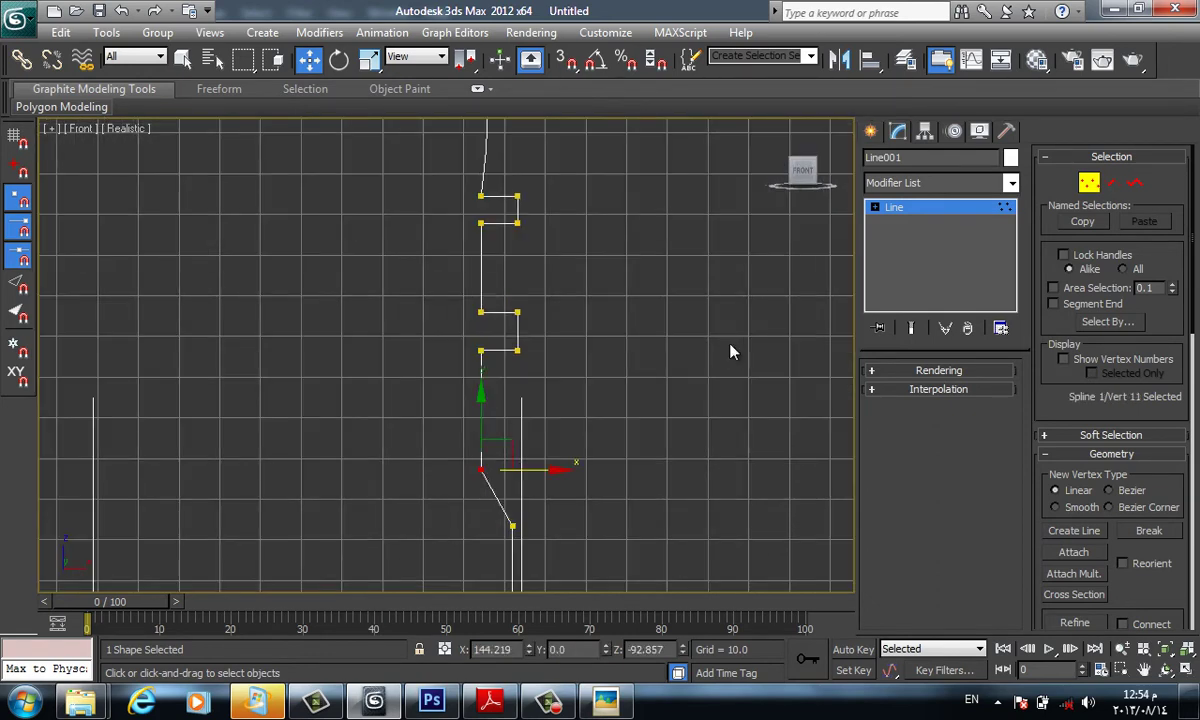
right_click(730, 352)
click(345, 300)
middle_drag(730, 352, 730, 343)
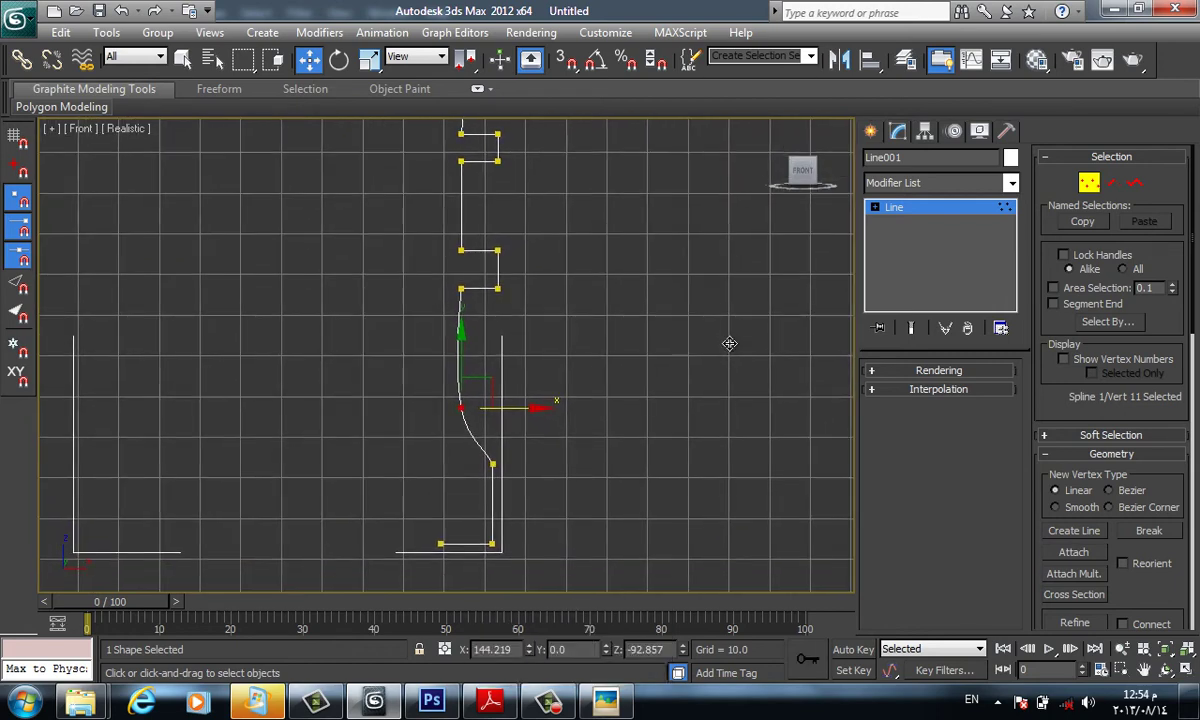
drag(460, 335, 460, 343)
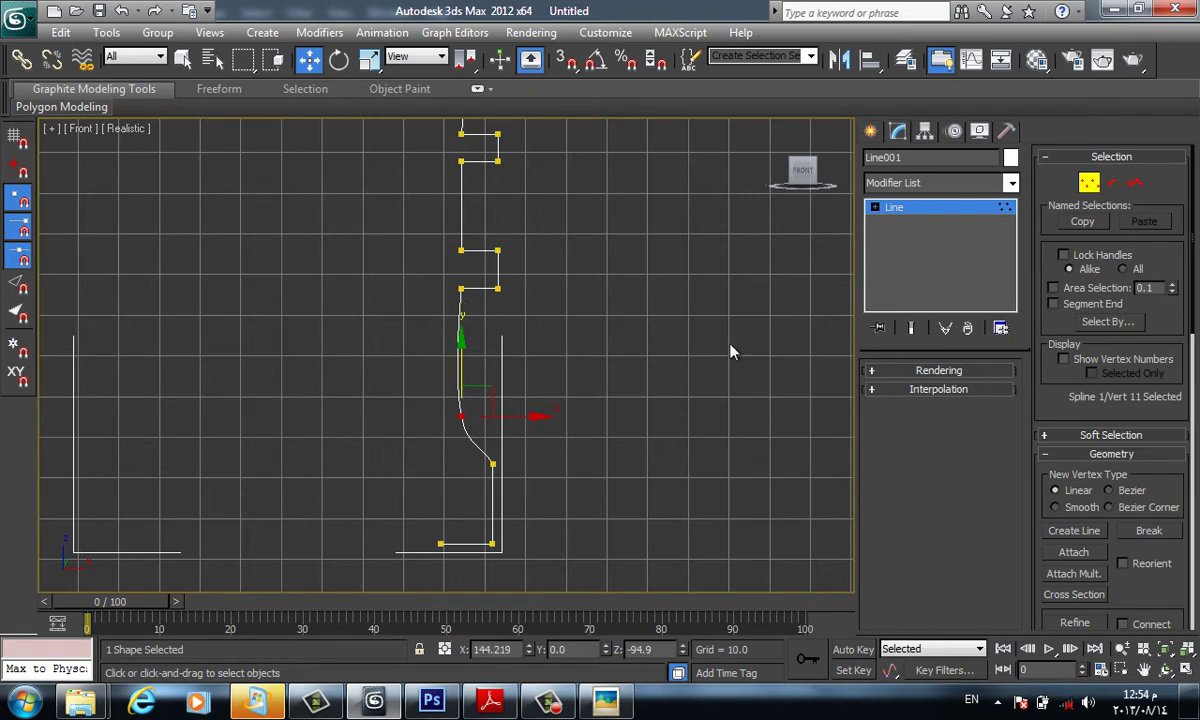
Move the three bottom vertices of the profile to the right
drag(435, 371, 523, 551)
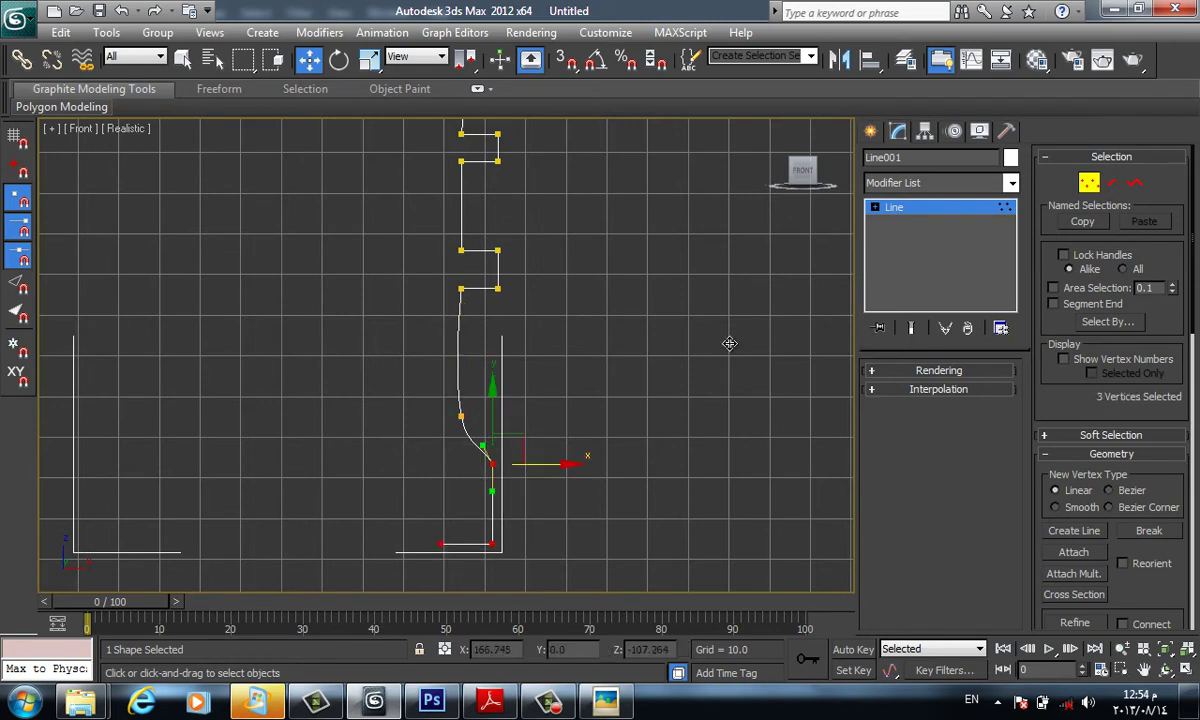
drag(540, 463, 548, 463)
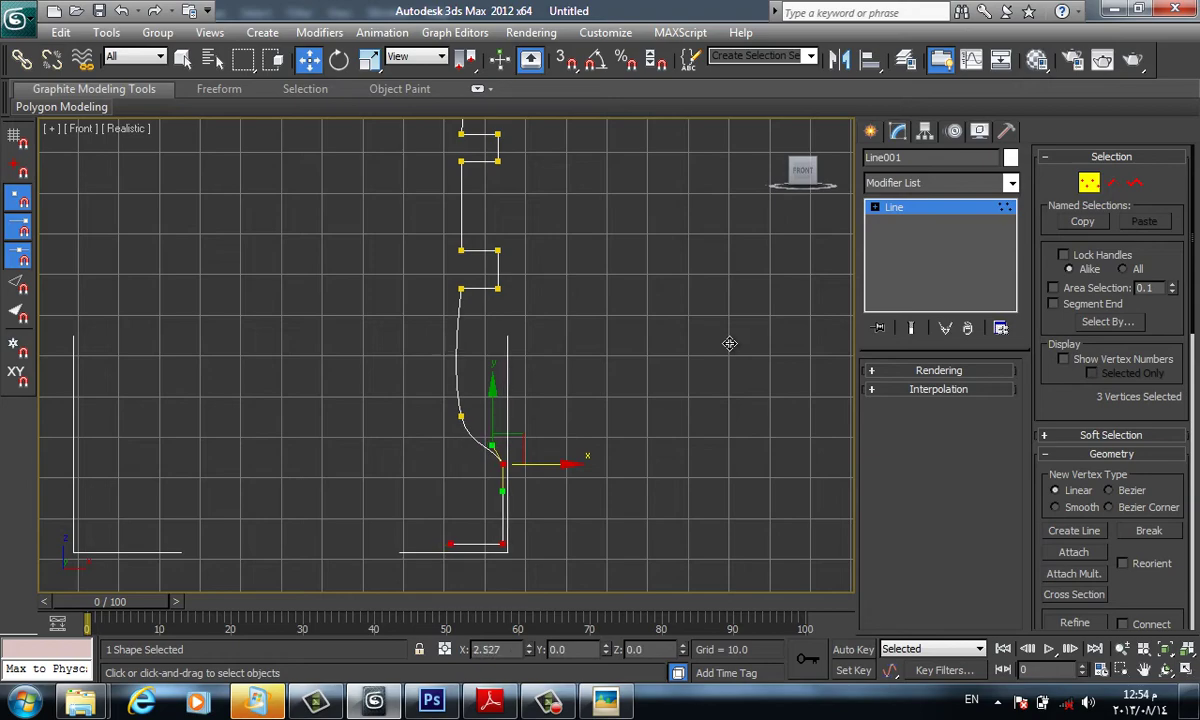
drag(730, 343, 730, 350)
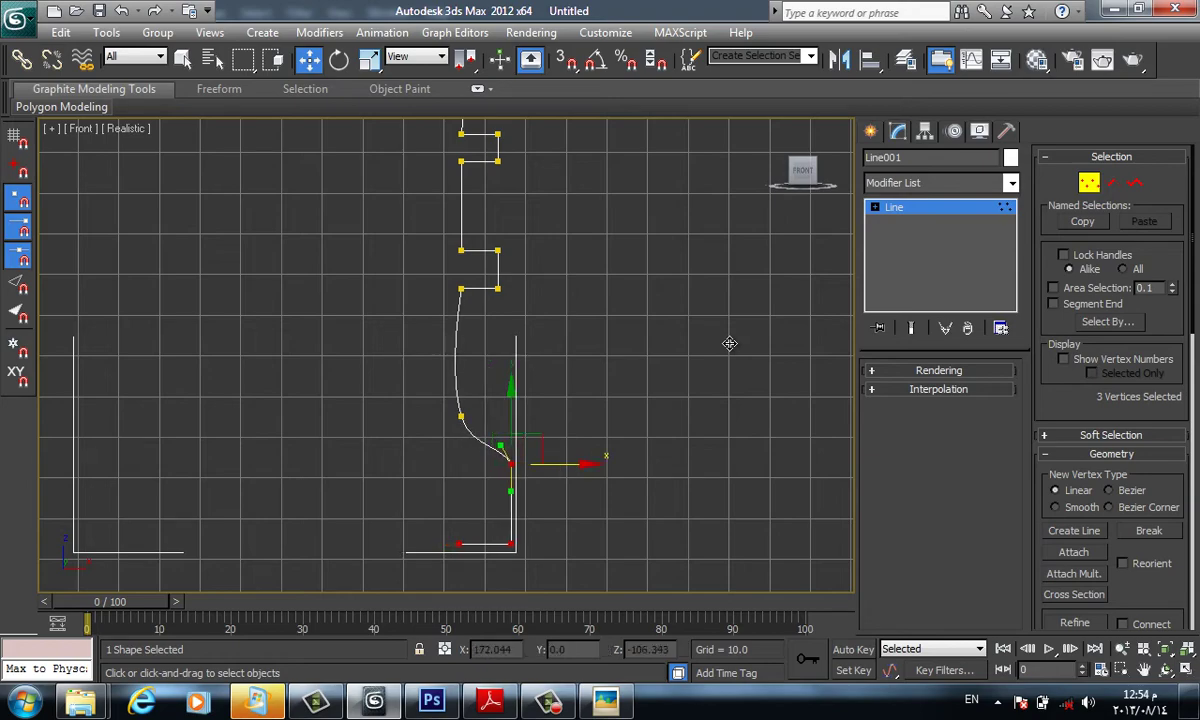
scroll(730, 350, down, 4)
middle_drag(730, 350, 730, 343)
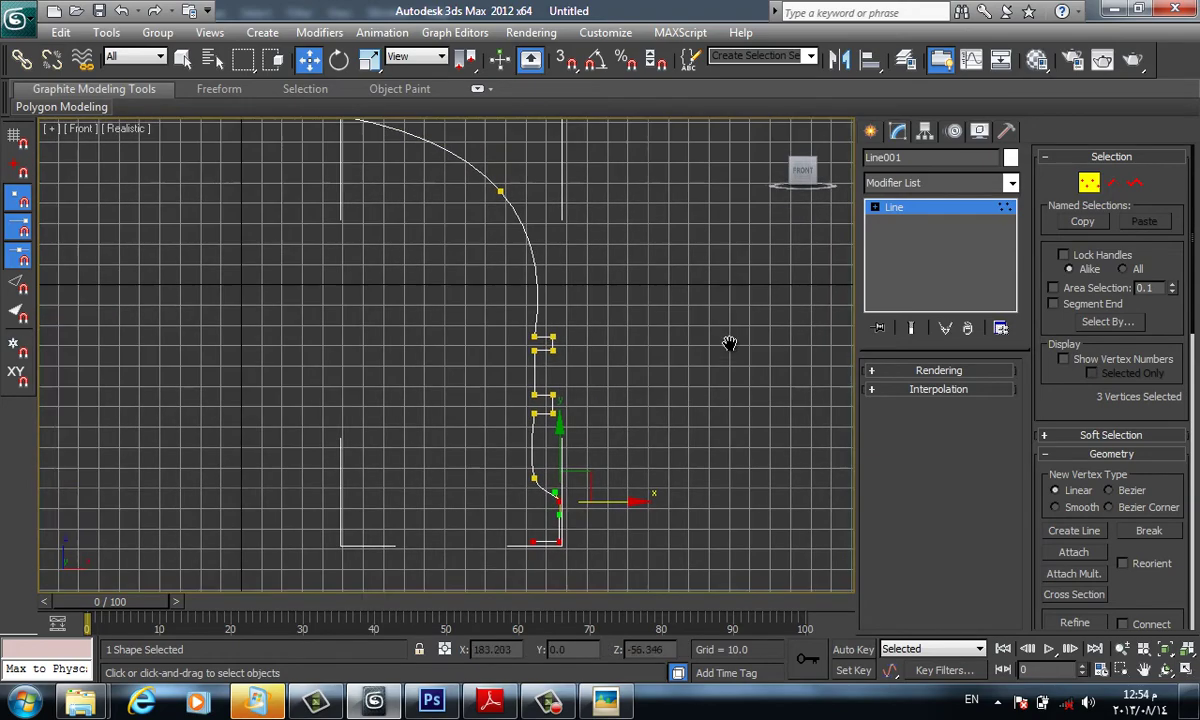
Undo the rightward shift of the three bottom vertices, closing the vertex quad menu unused
right_click(730, 350)
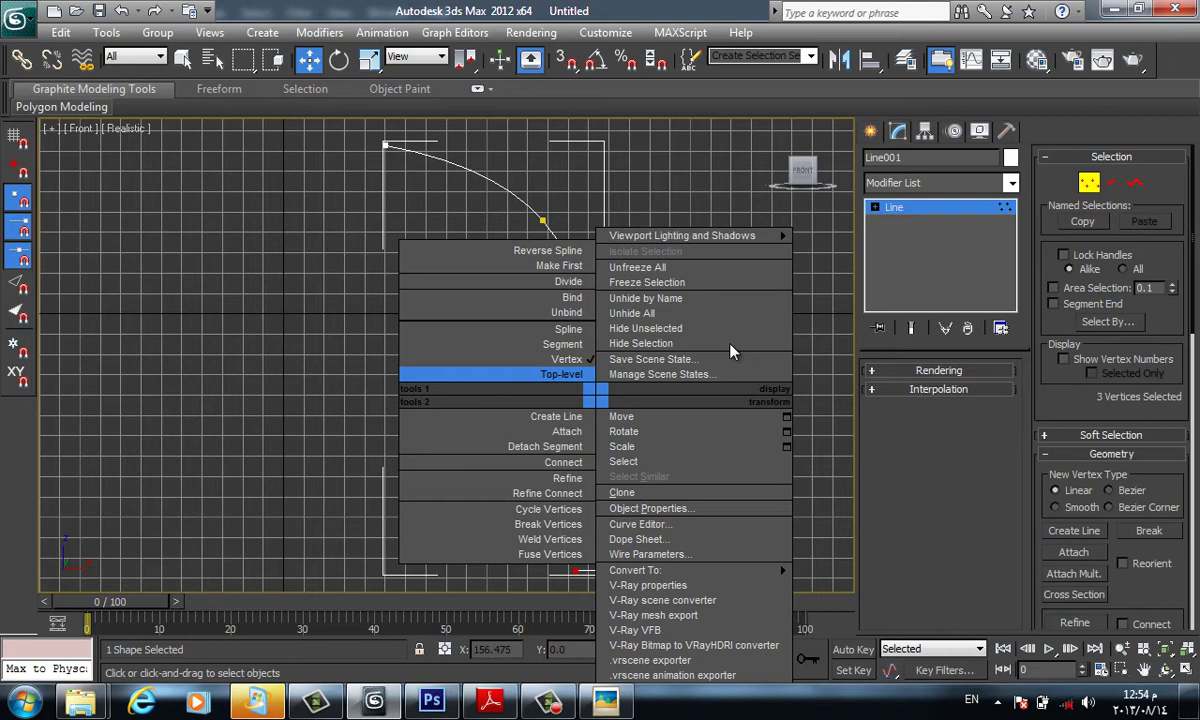
key(Escape)
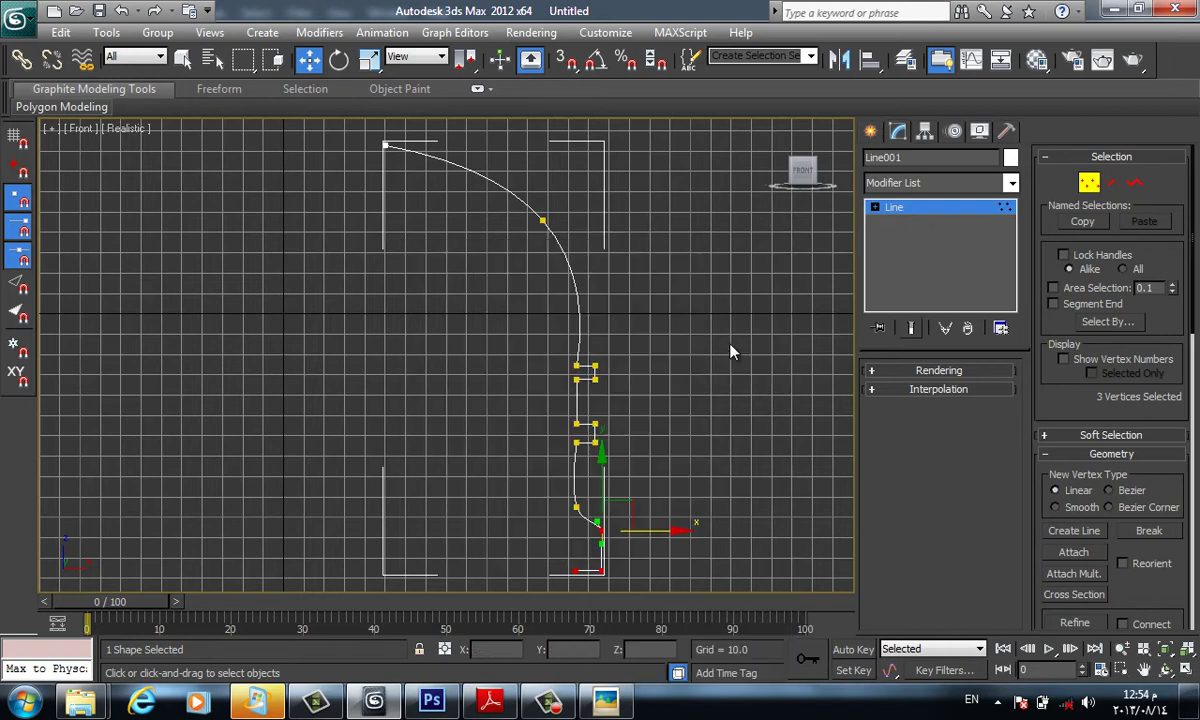
key(ctrl+z)
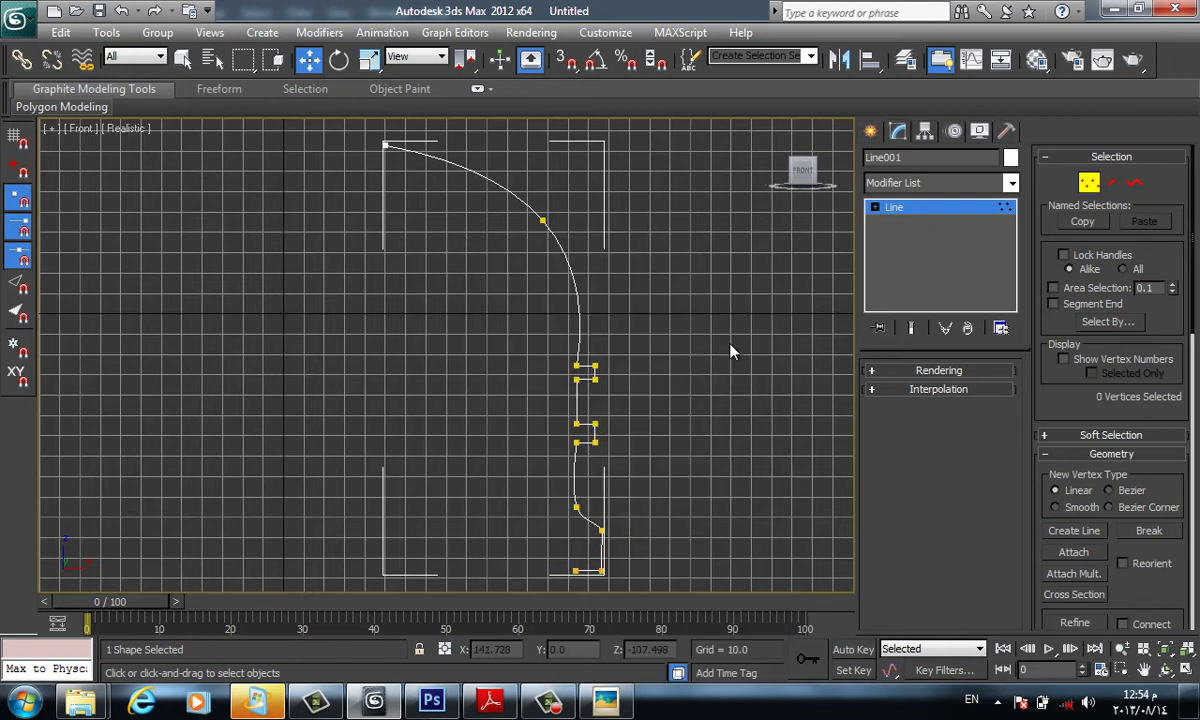
key(ctrl+z)
right_click(731, 348)
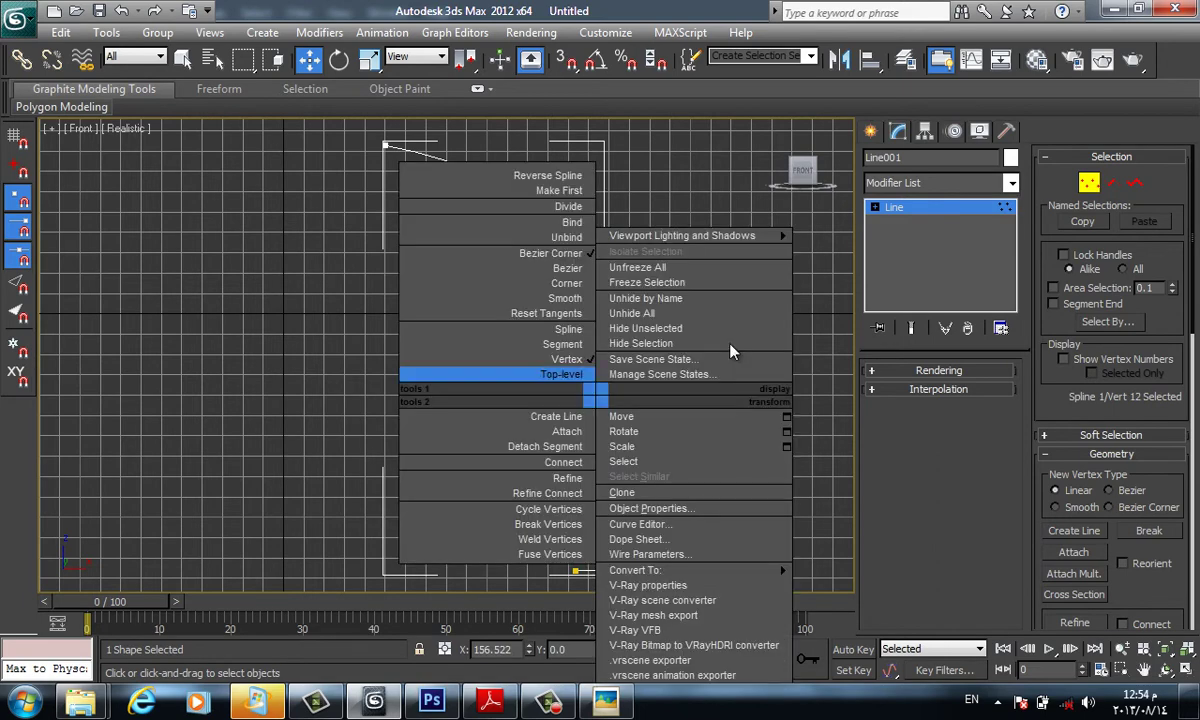
key(Escape)
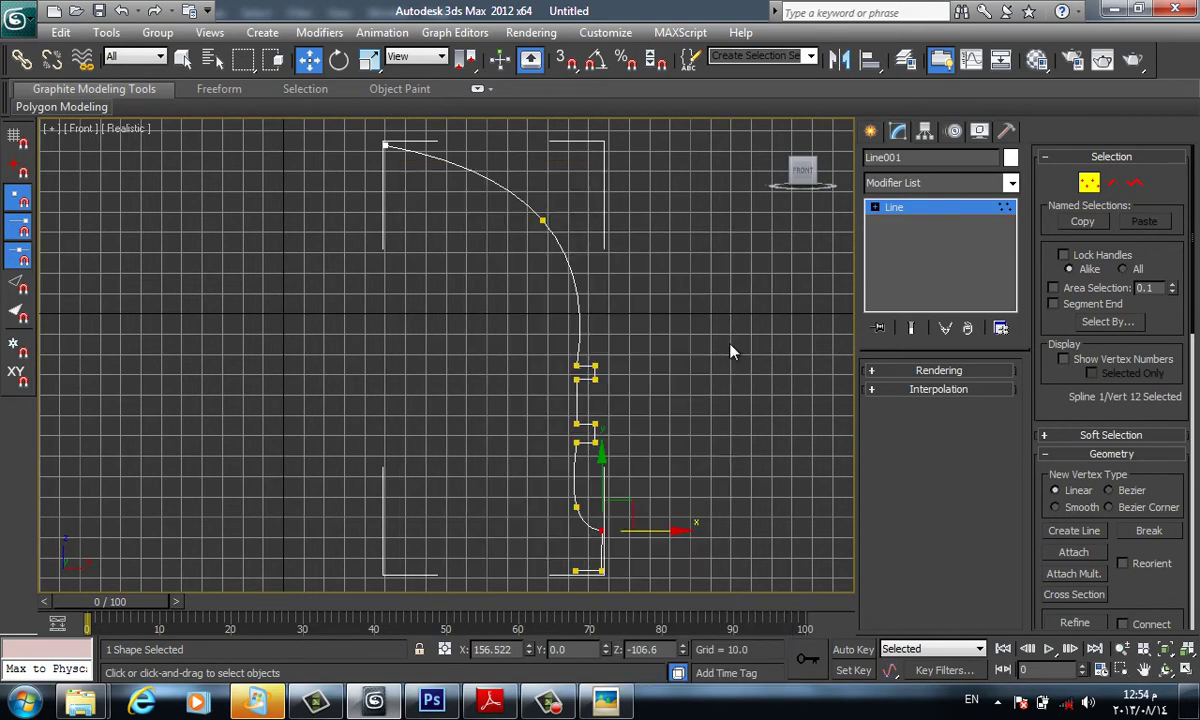
scroll(730, 345, up, 3)
scroll(730, 345, down, 5)
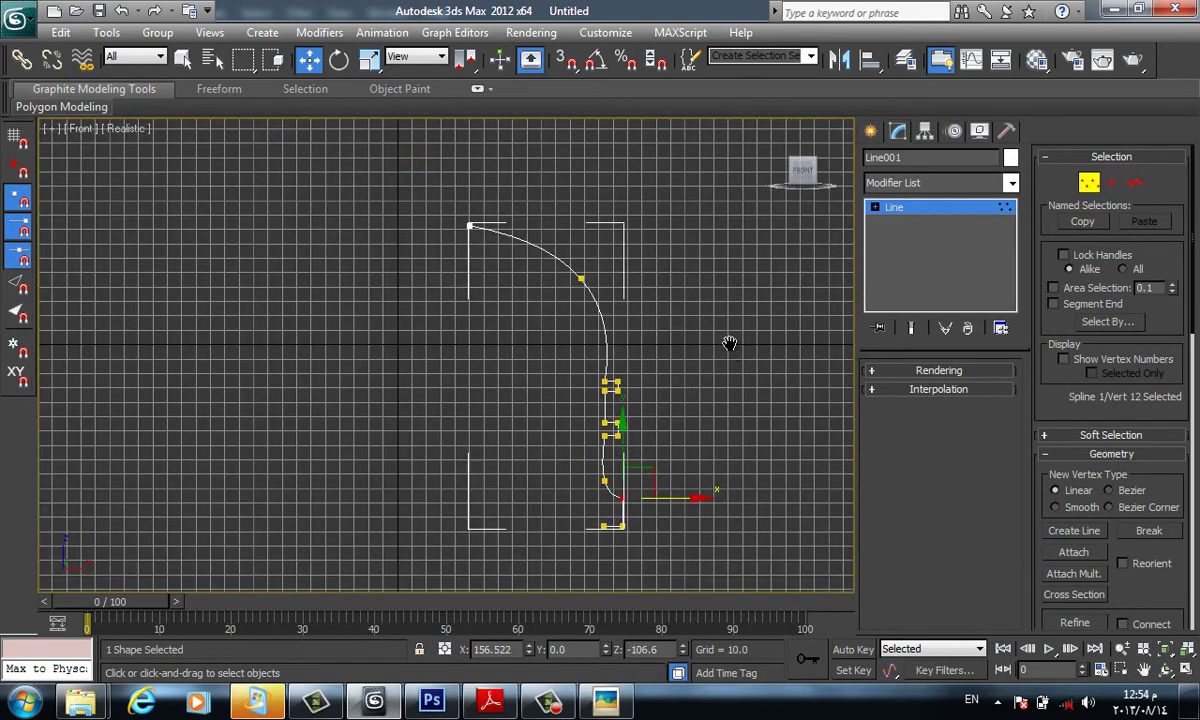
scroll(730, 344, down, 1)
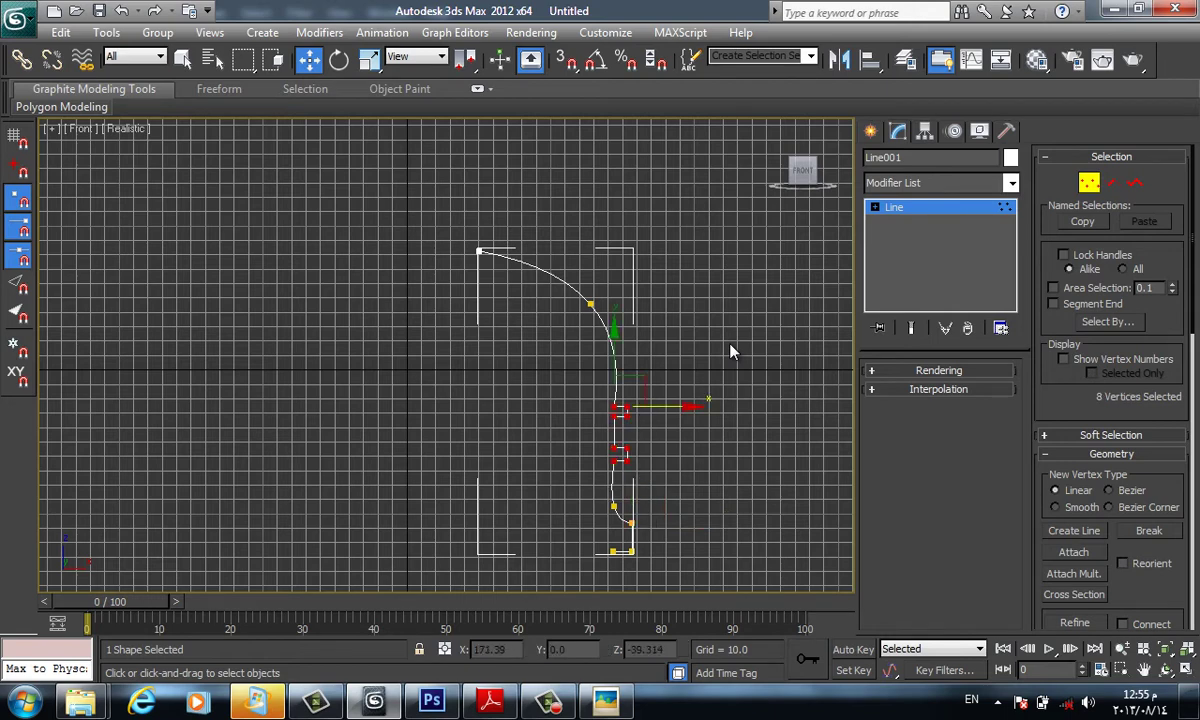
Select the four lower-step vertices, move them down, and deselect them
click(730, 352)
mouse_move(600, 438)
mouse_down()
mouse_move(640, 468)
mouse_move(613, 465)
mouse_up()
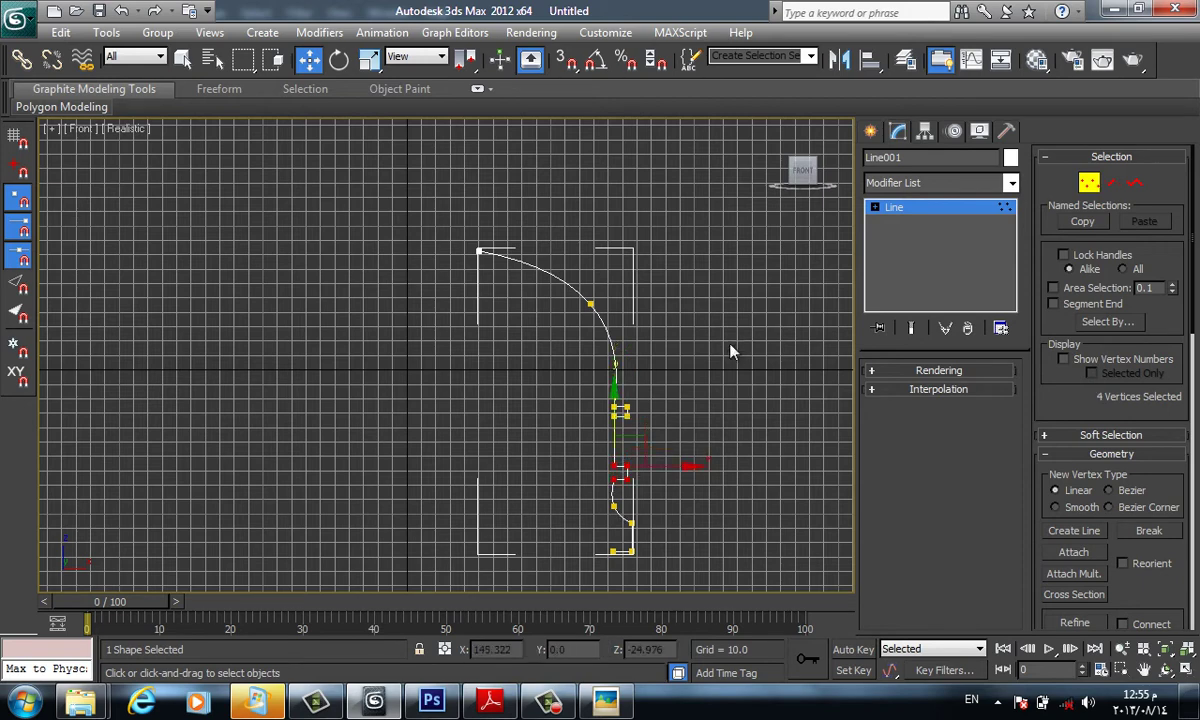
click(730, 352)
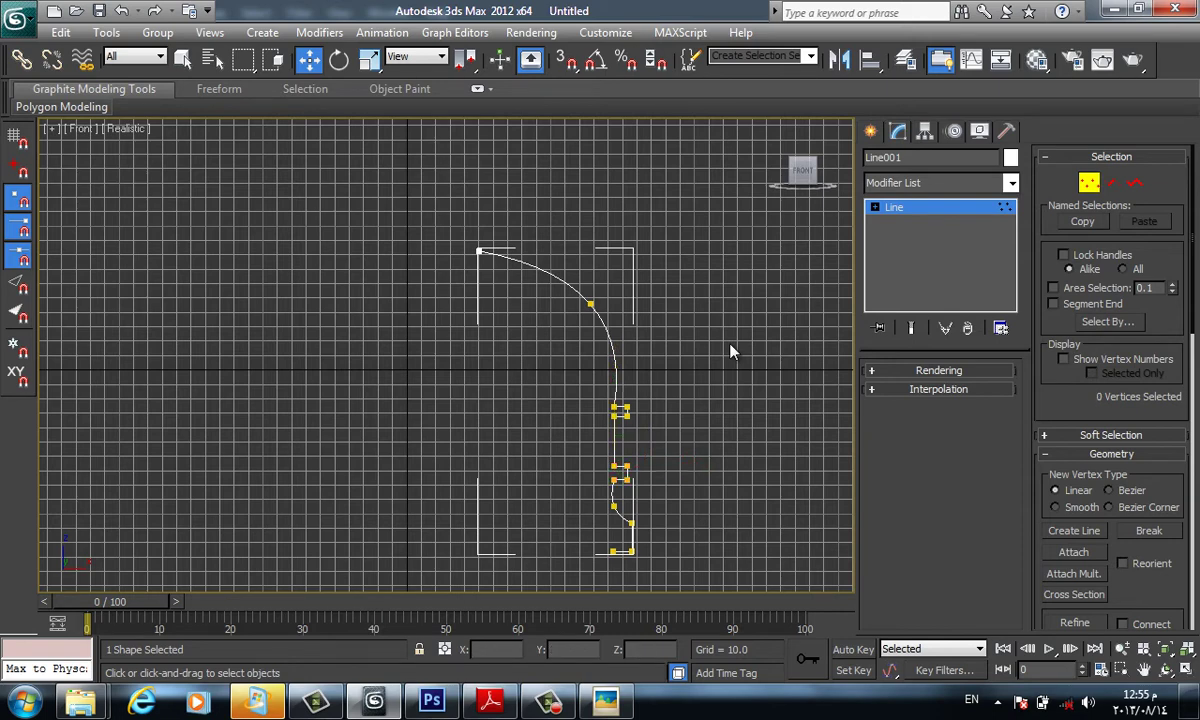
Apply a Lathe modifier to Line001 and display the result in wireframe
key(l)
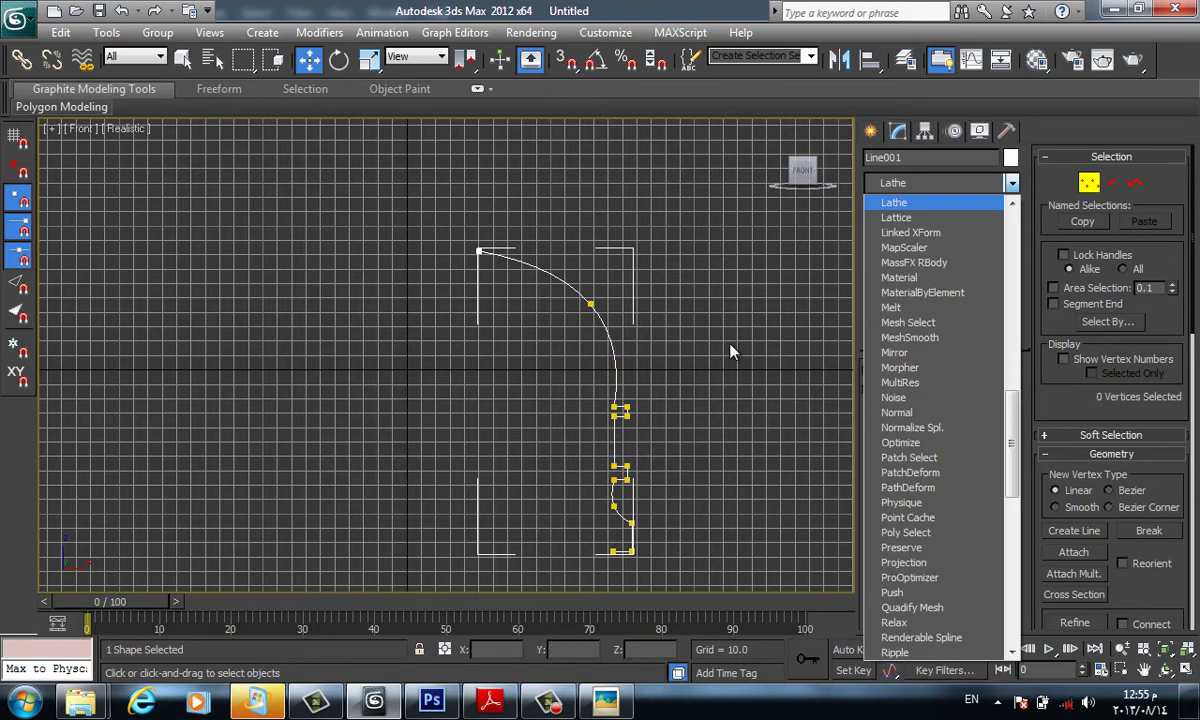
key(Return)
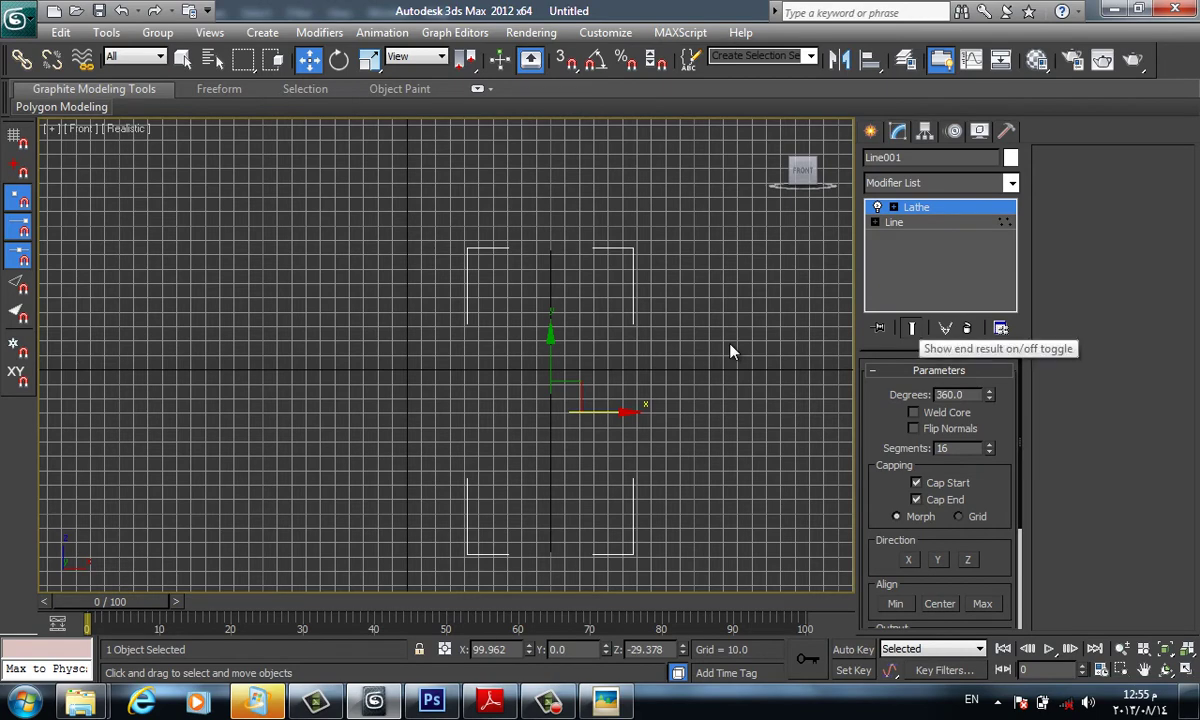
key(F3)
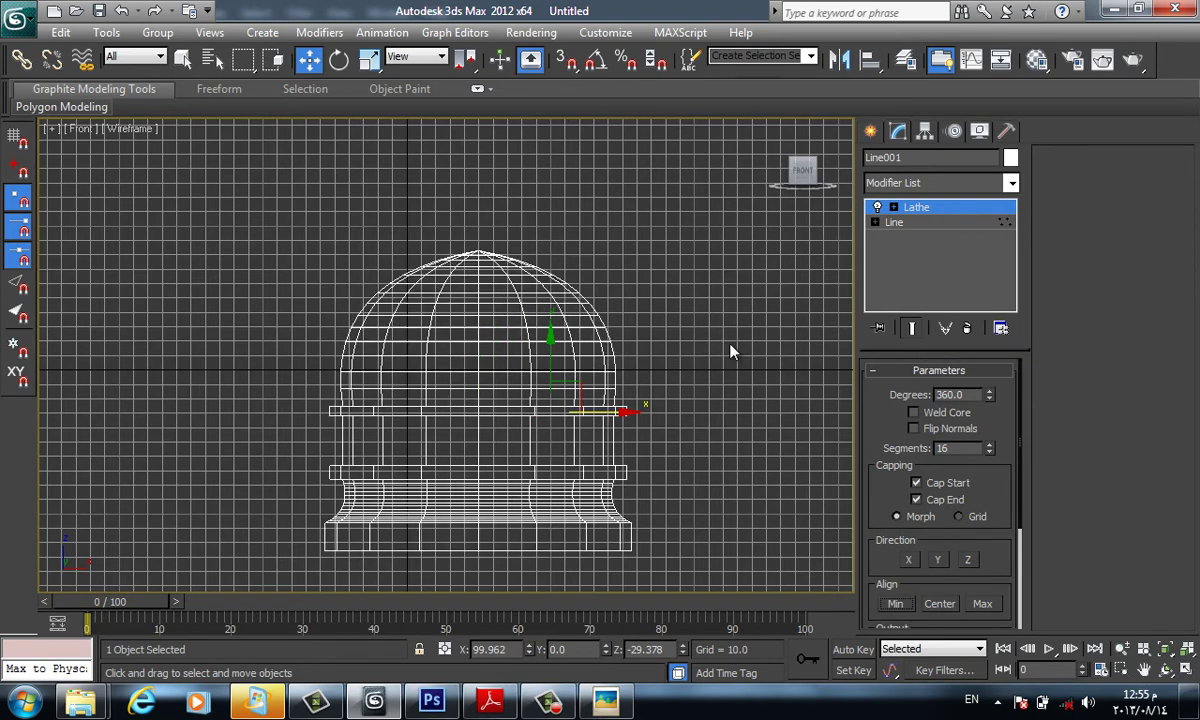
In shaded view, shift the Lathe axis along X and raise Segments from 16 to 82
middle_drag(730, 352, 728, 340)
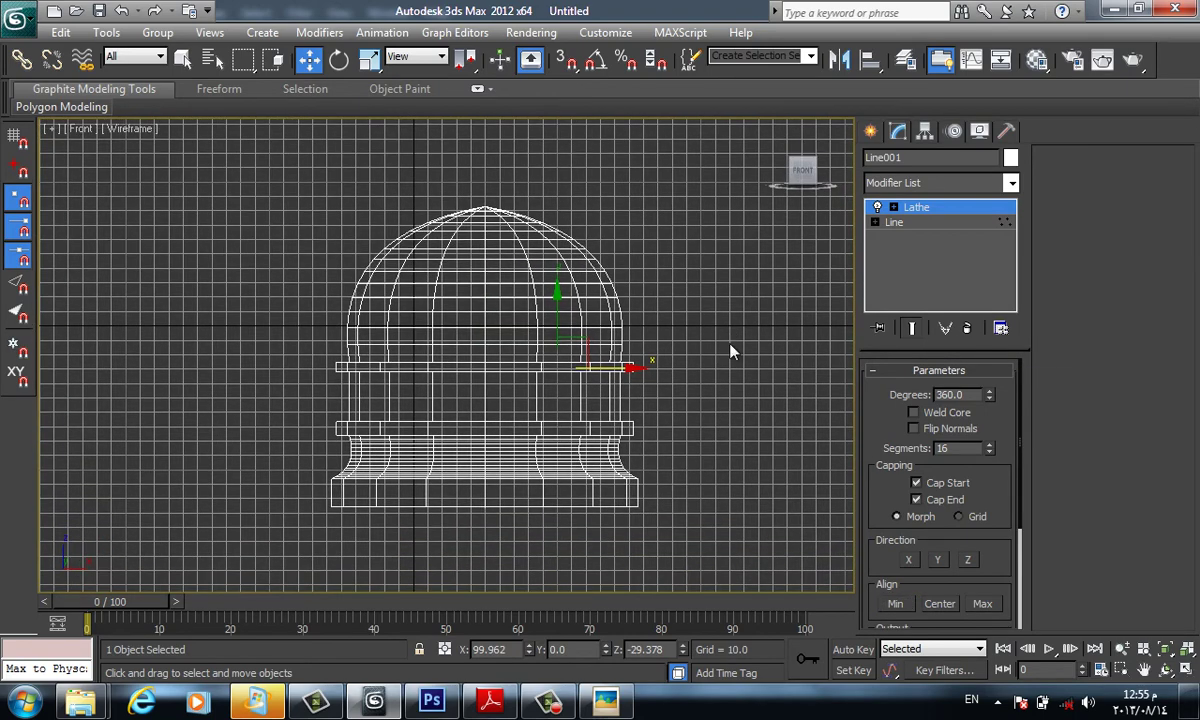
key(F3)
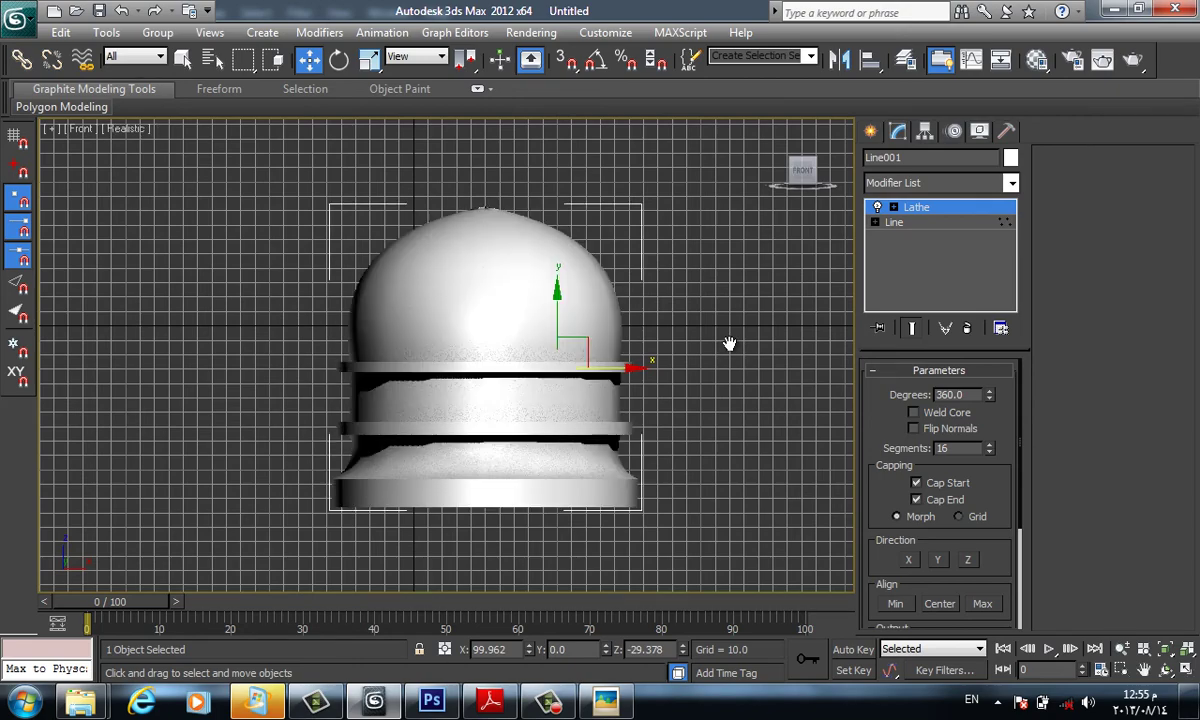
alt+middle_drag(731, 352, 730, 351)
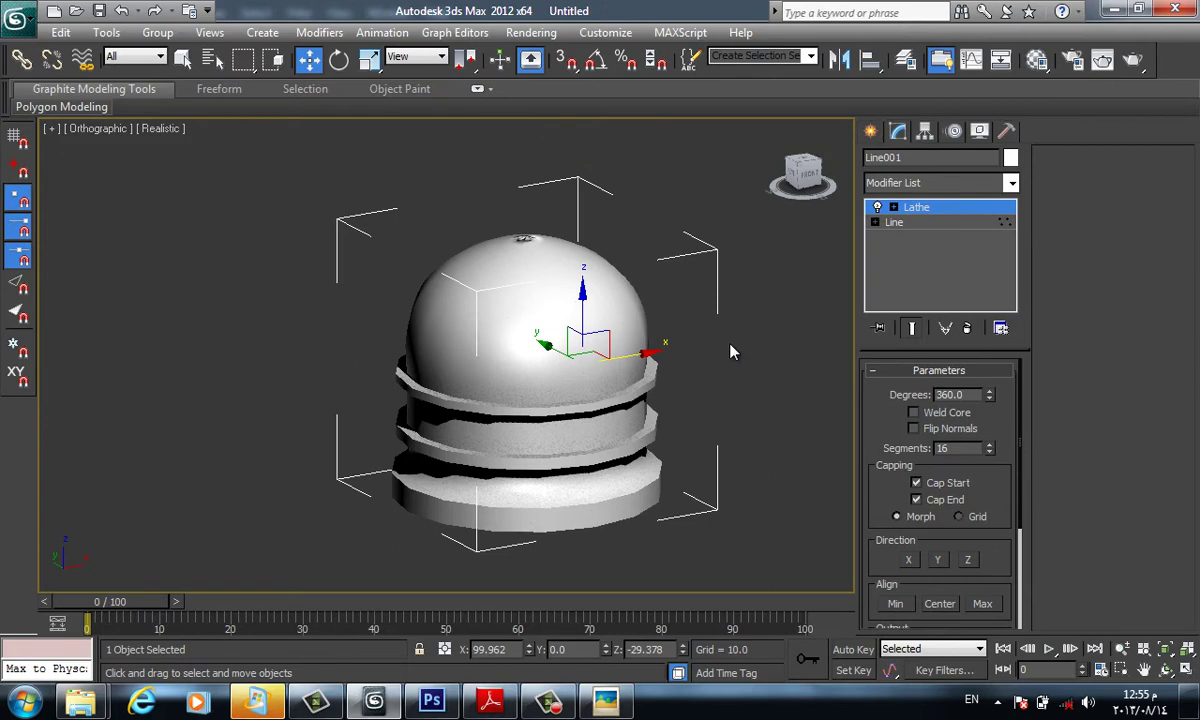
middle_drag(731, 352, 729, 343)
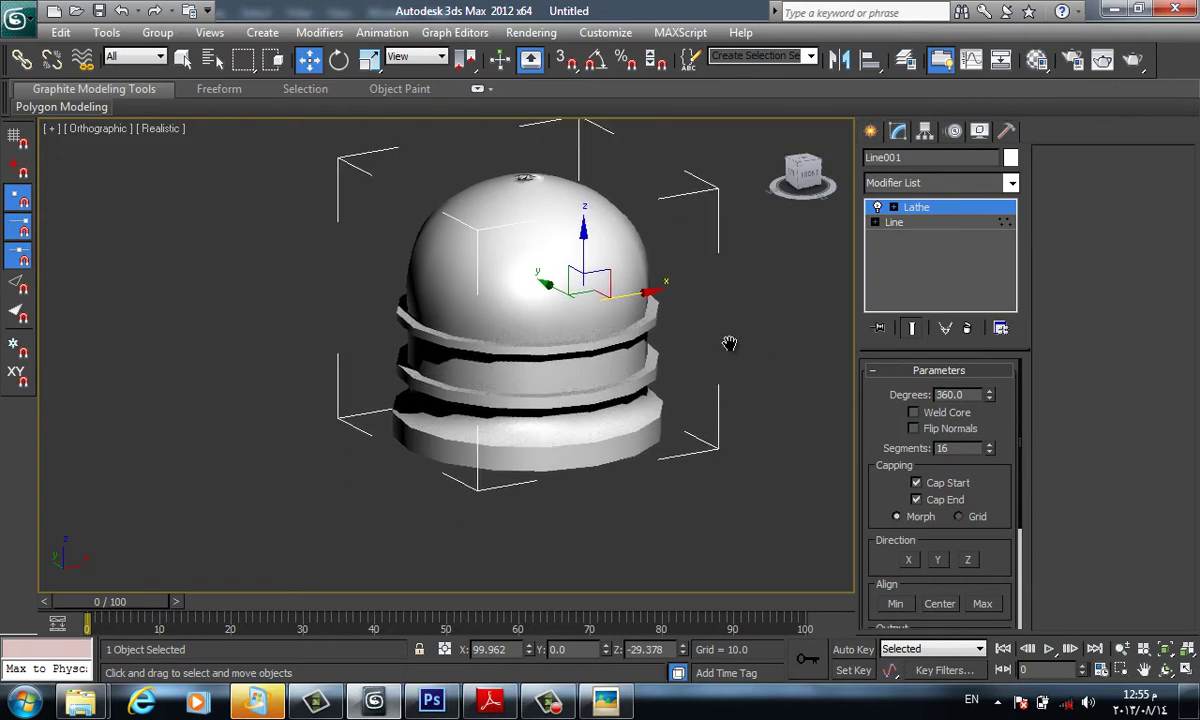
key(1)
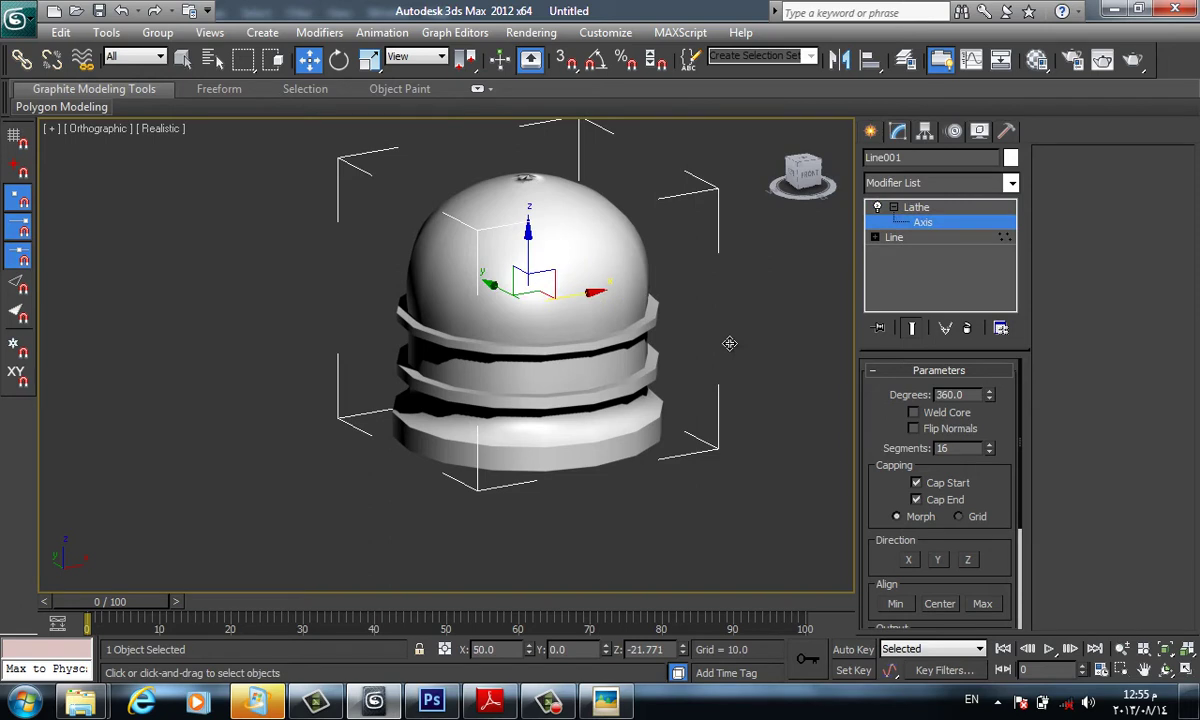
drag(729, 343, 729, 343)
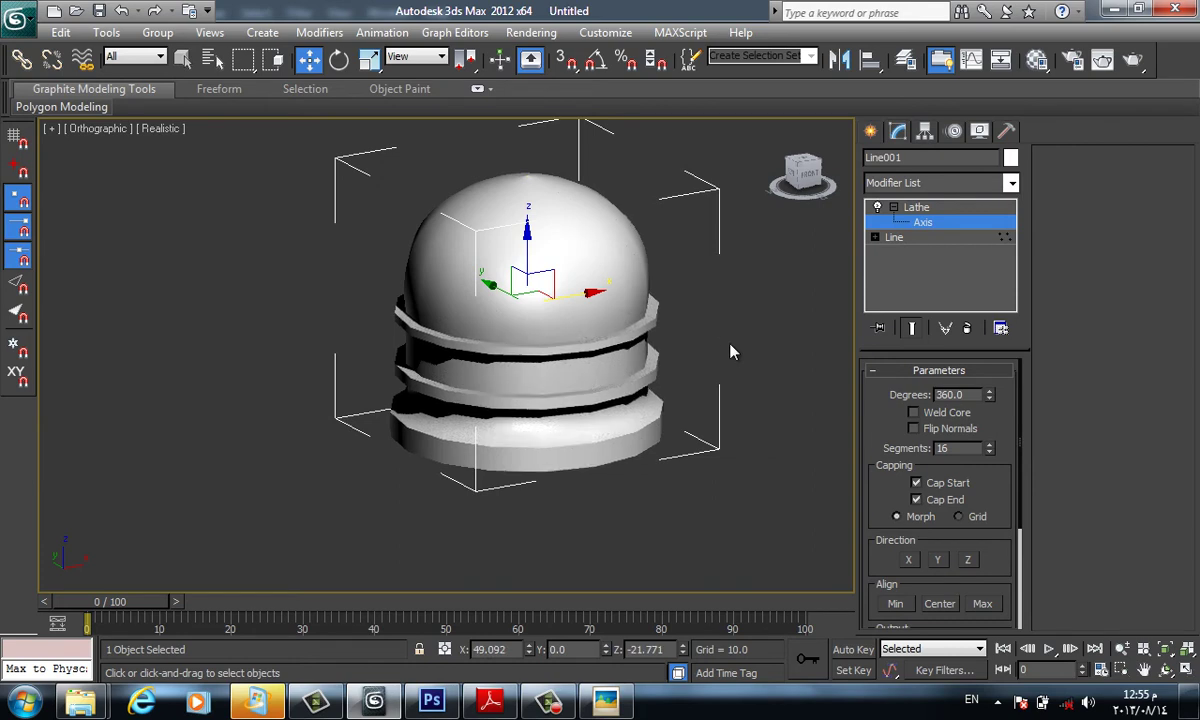
drag(729, 343, 730, 352)
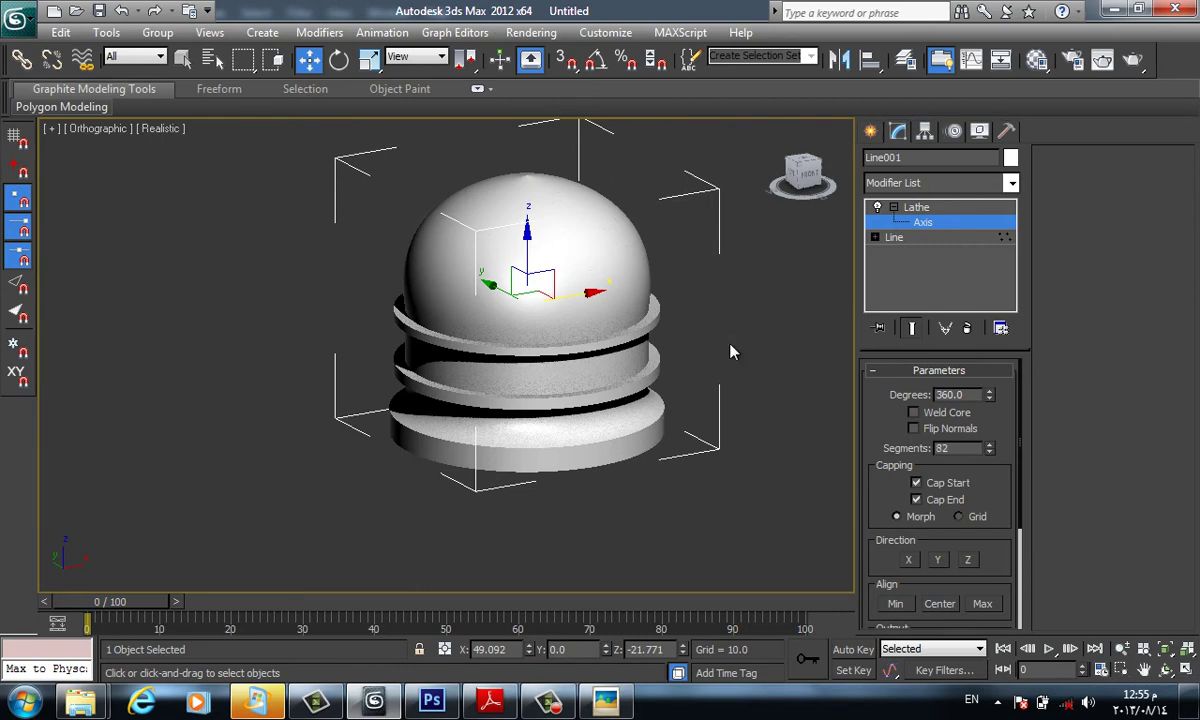
scroll(730, 348, down, 2)
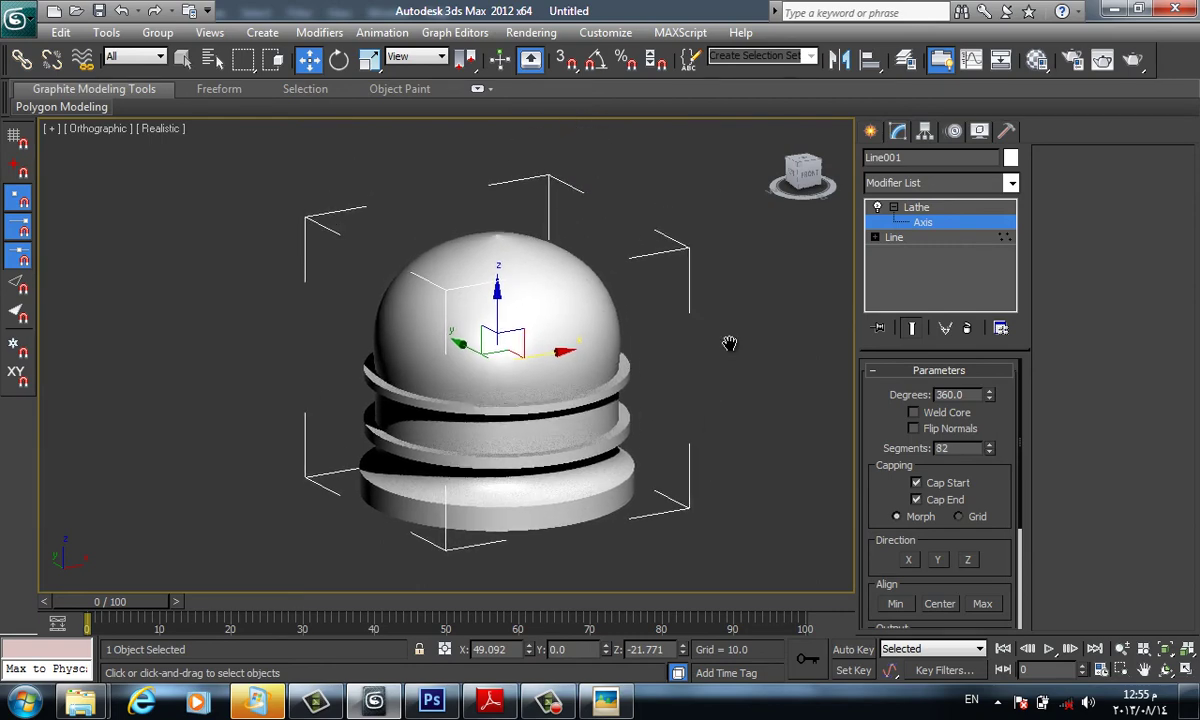
scroll(729, 343, down, 1)
middle_drag(729, 343, 729, 343)
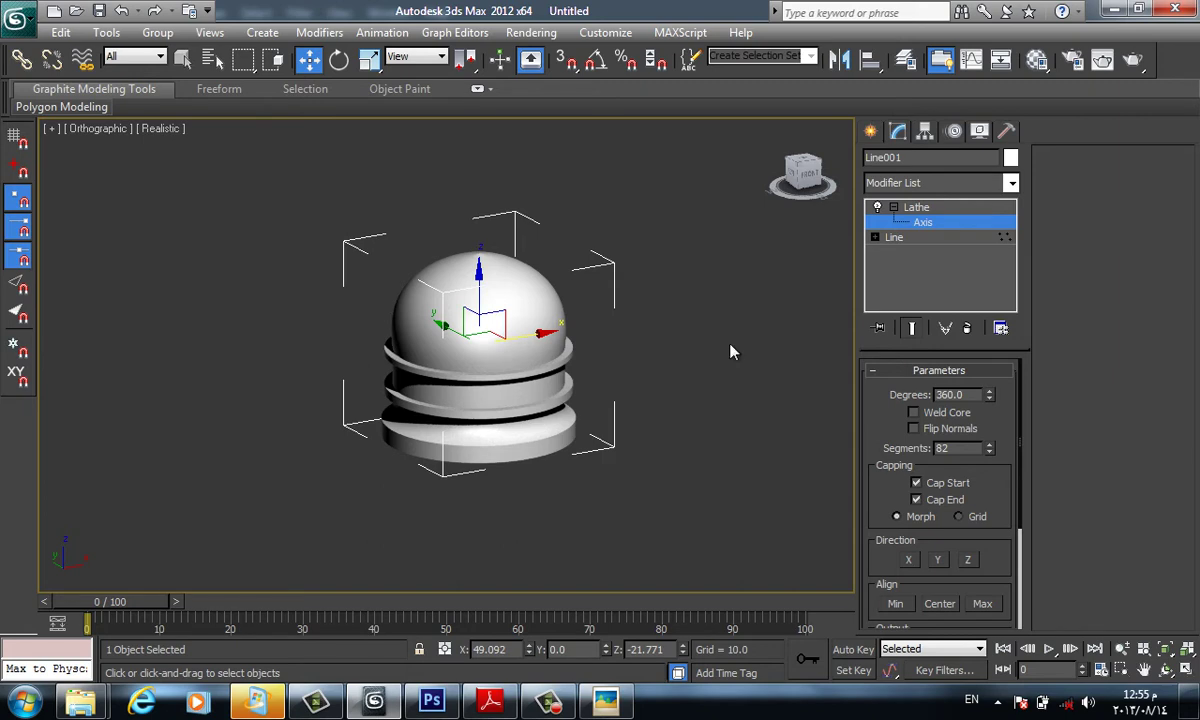
Add a Shell modifier above Lathe to thicken the dome, then check it in wireframe
click(1012, 182)
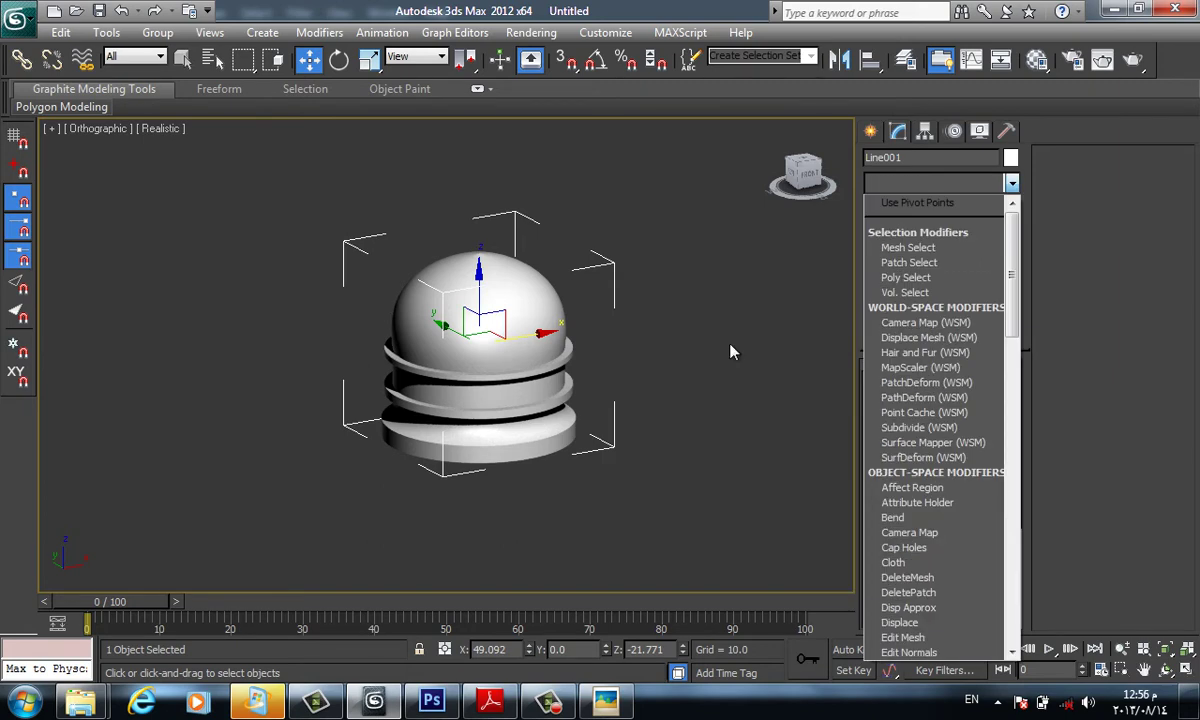
key(s)
key(s)
key(s)
key(s)
key(s)
key(s)
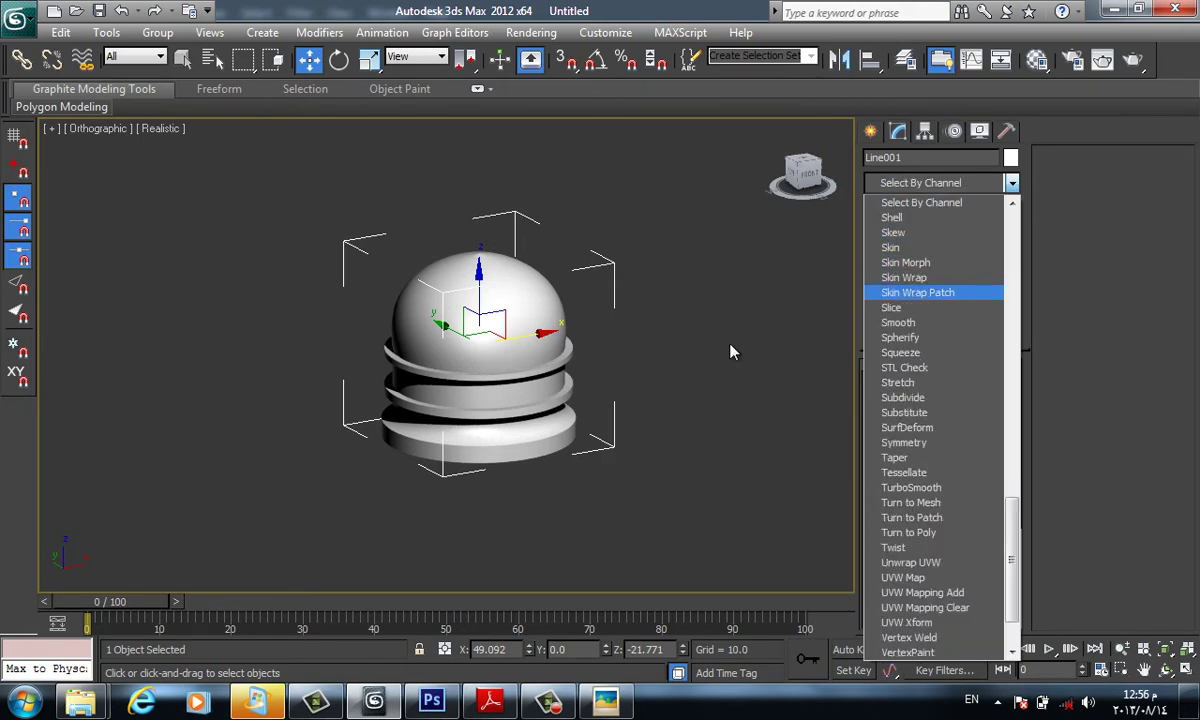
key(Up)
key(Up)
key(Up)
key(Up)
key(Return)
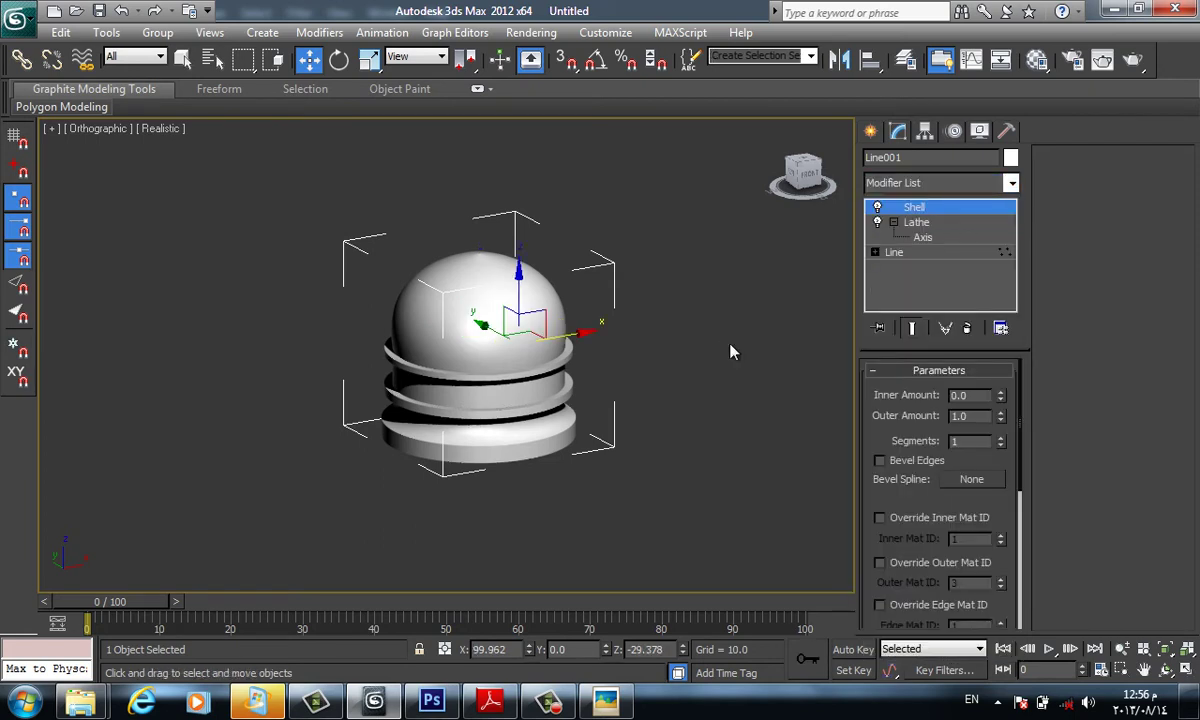
key(F3)
alt+middle_drag(730, 352, 729, 343)
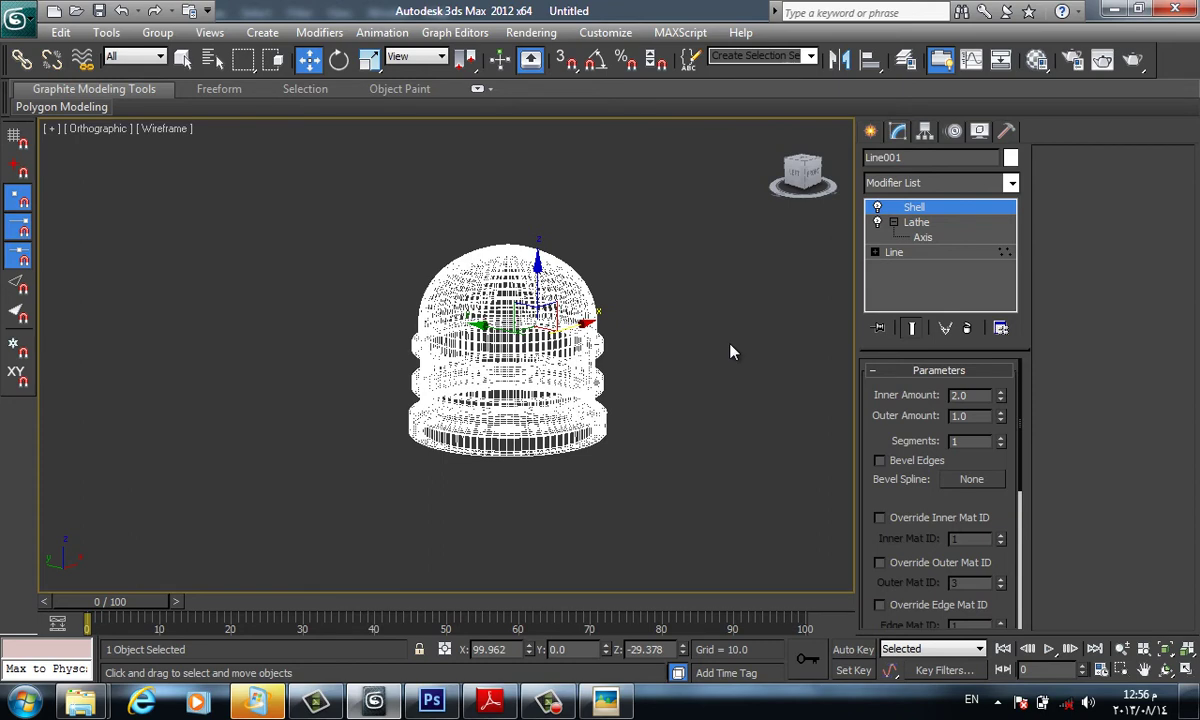
key(F3)
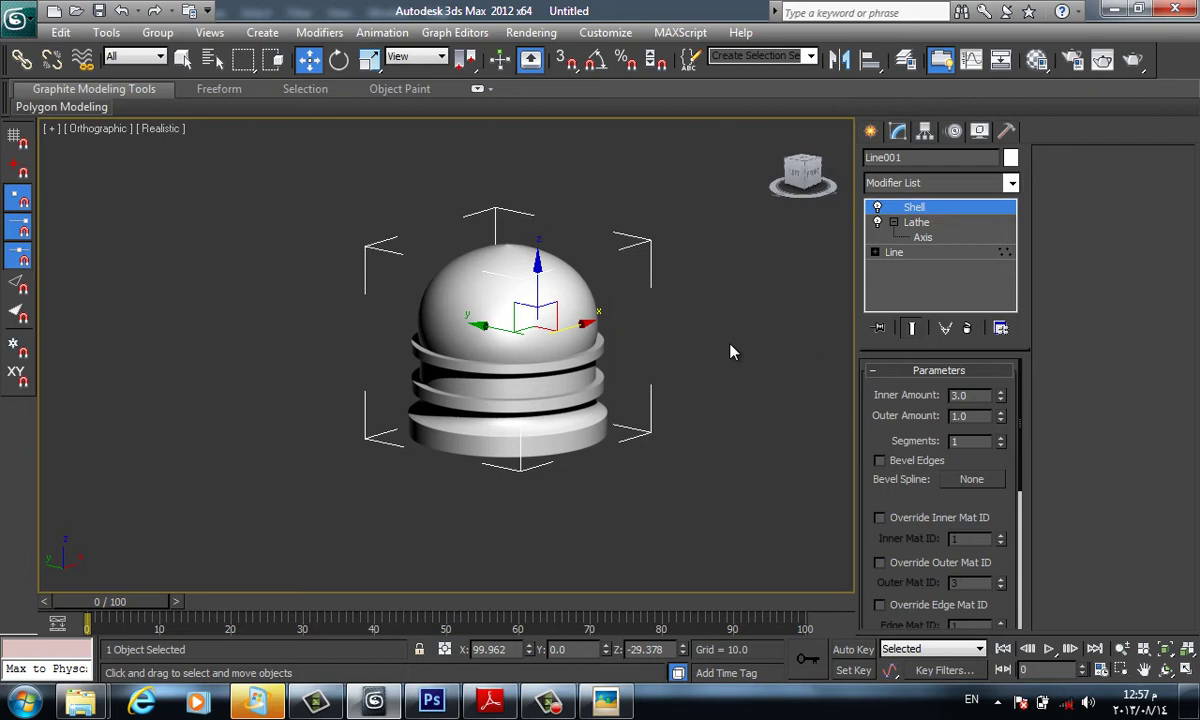
View the dome from the front, compare with the MosqueDome.jpg reference, and bring up spline shapes
key(f)
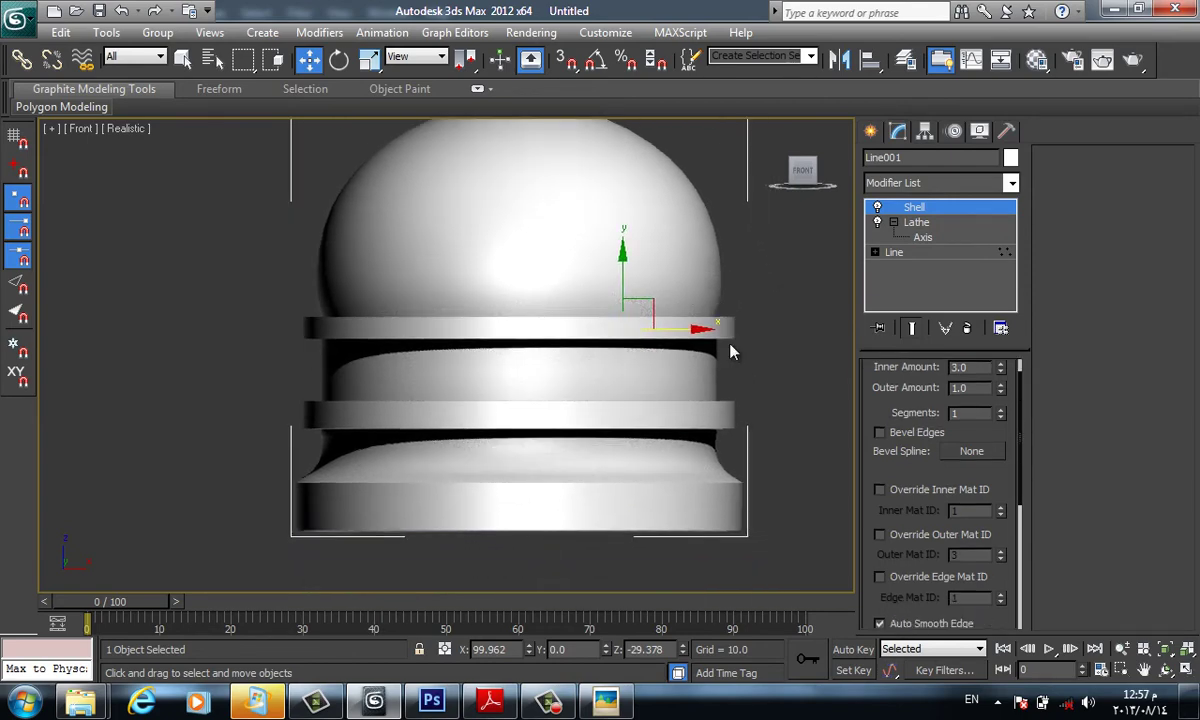
key(alt+Tab)
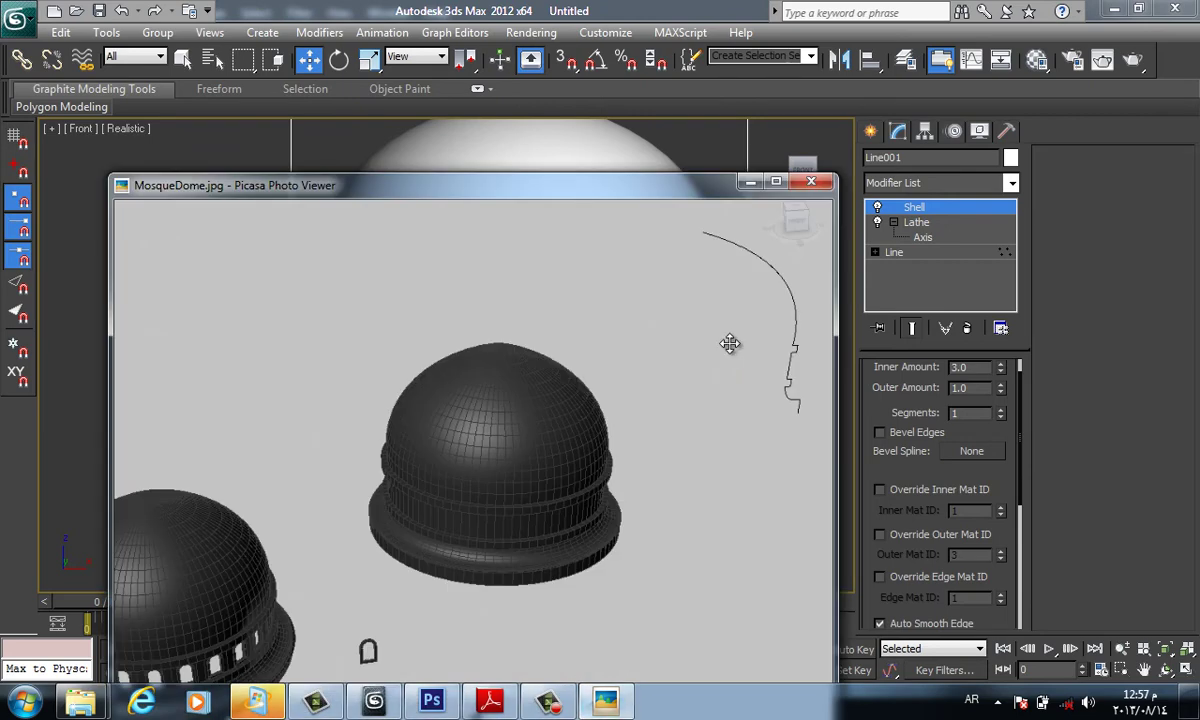
key(alt+Tab)
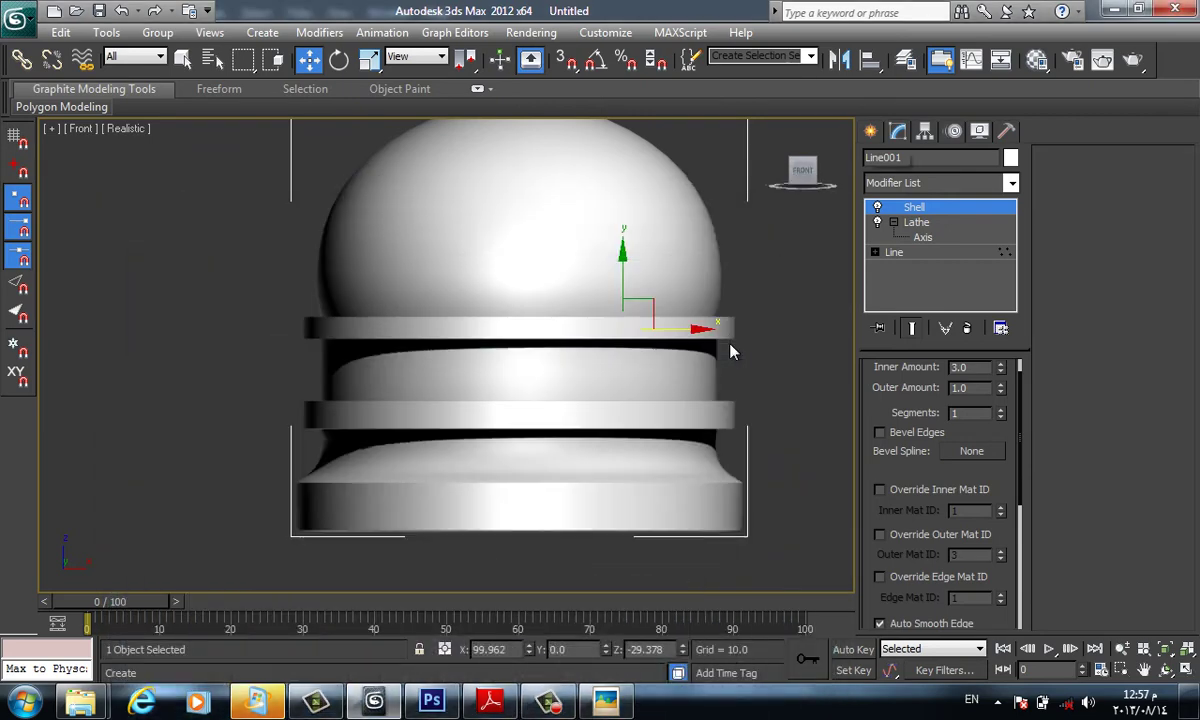
key(ctrl+c)
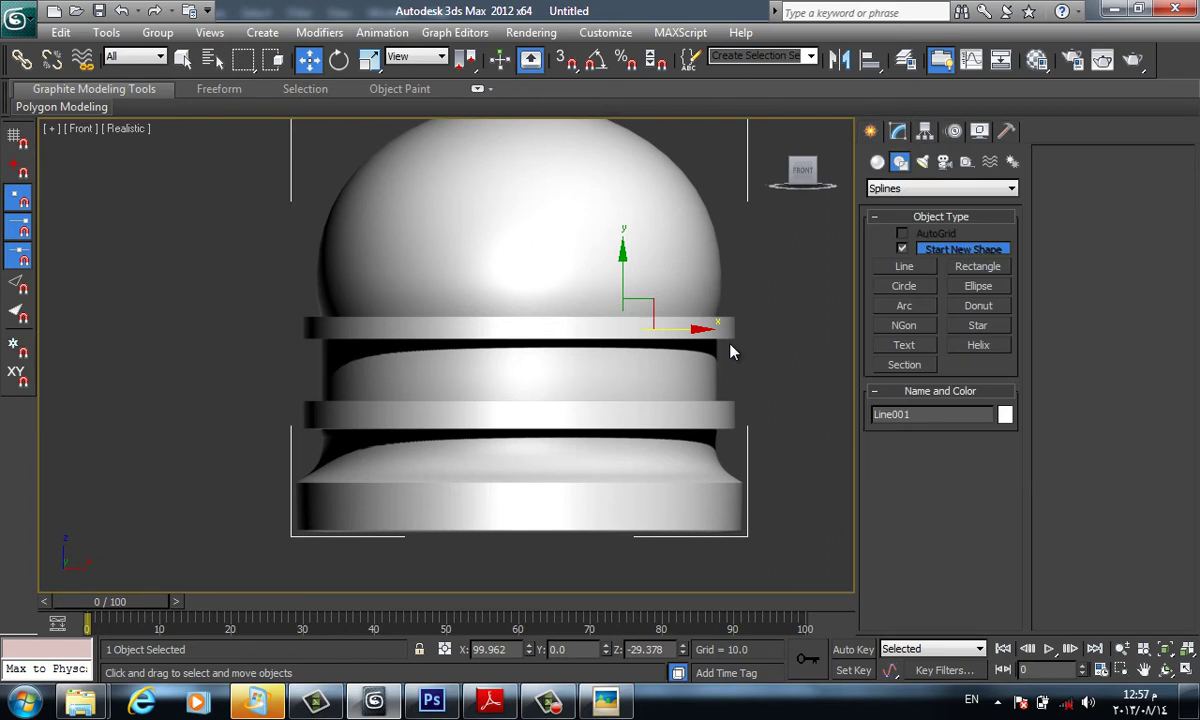
Draw a 26.728 by 20.276 rectangle just left of the drum ring and ready the Move tool
key(r)
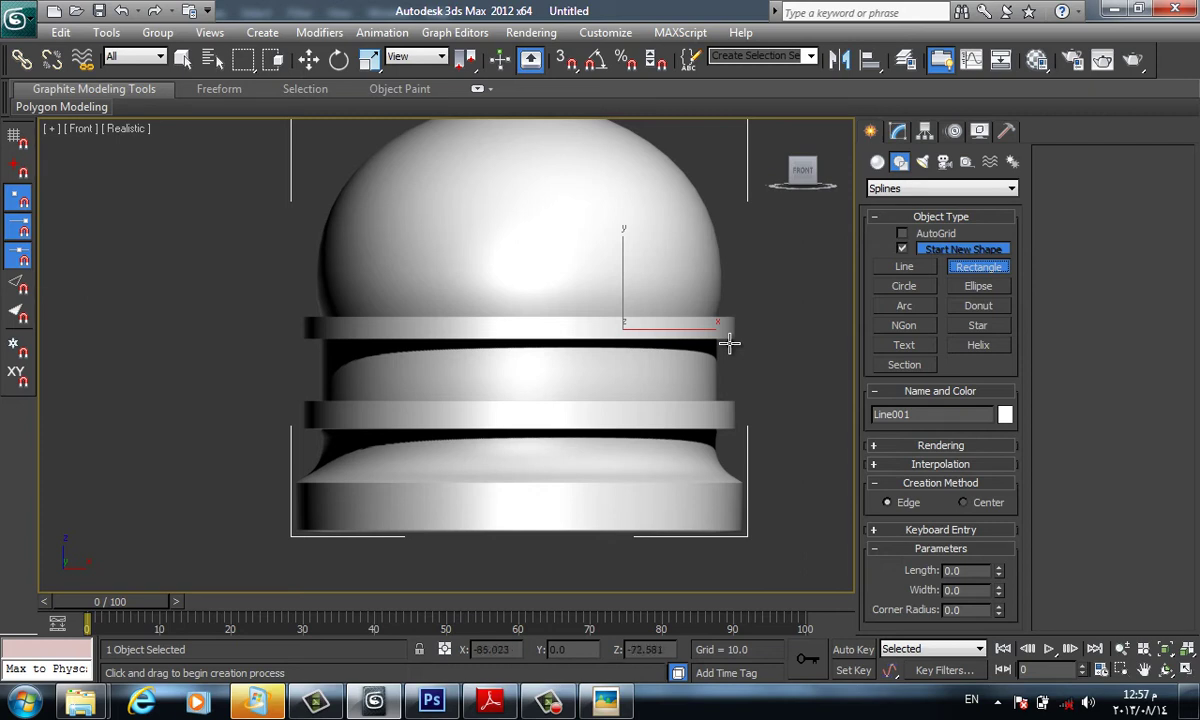
click(729, 344)
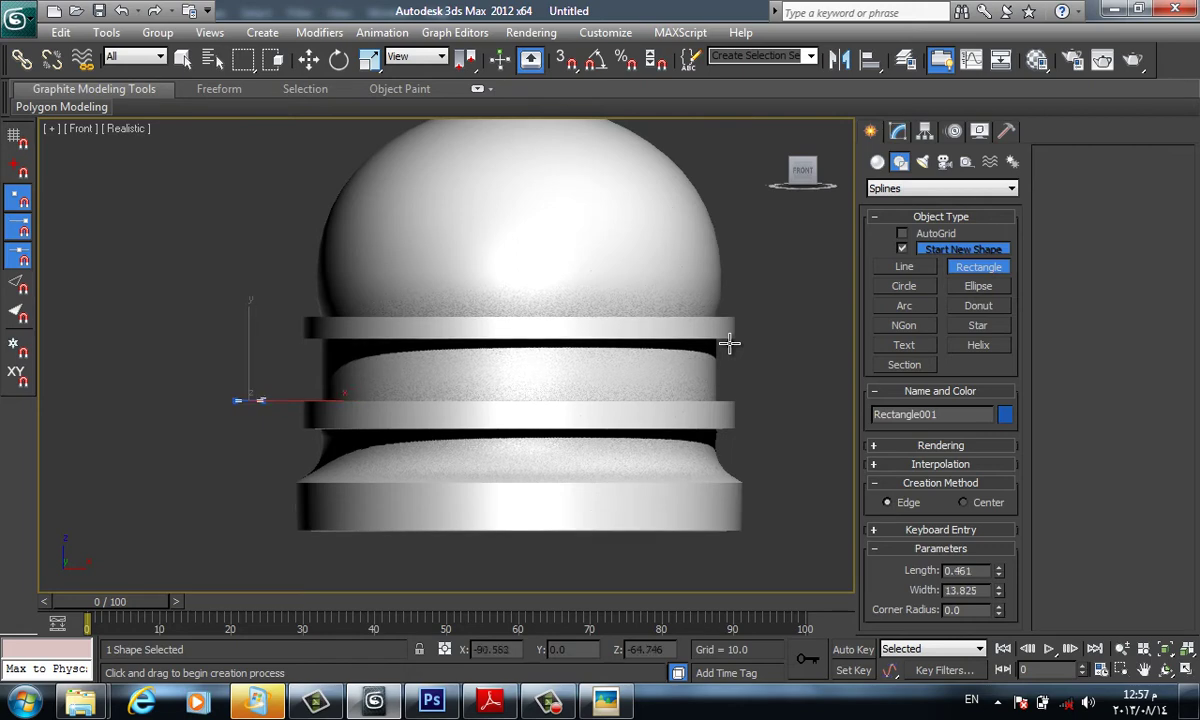
mouse_move(237, 400)
mouse_down()
mouse_move(262, 353)
mouse_move(221, 346)
mouse_up()
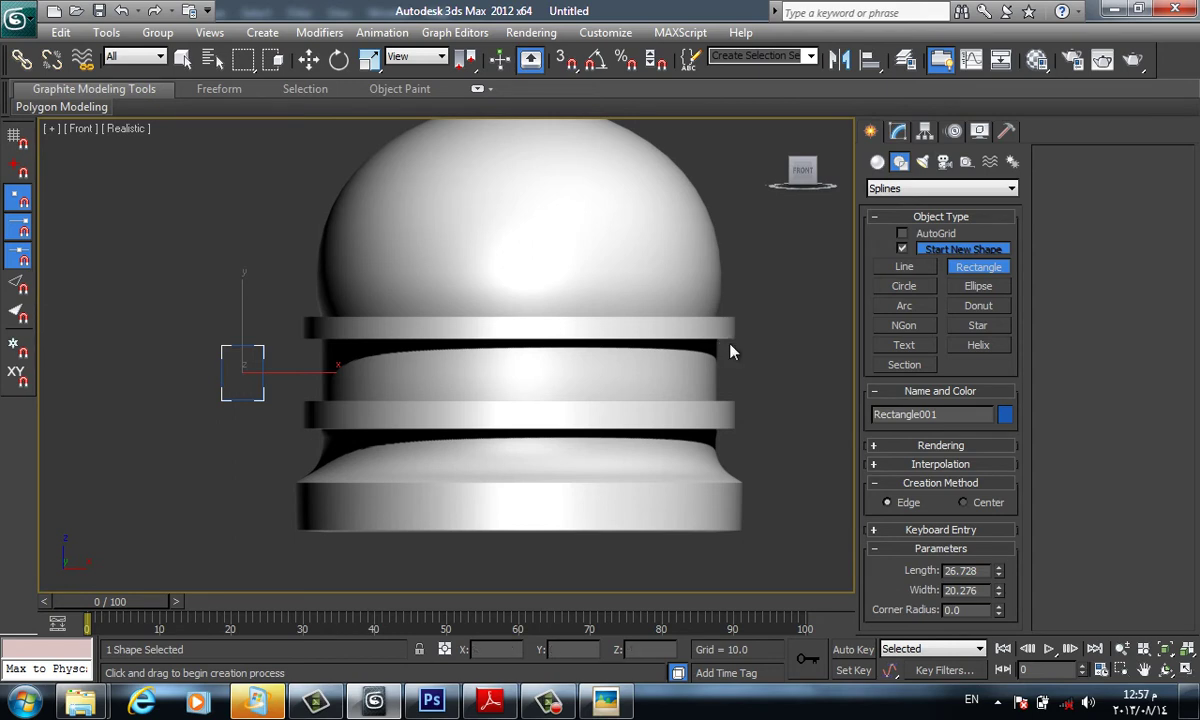
key(w)
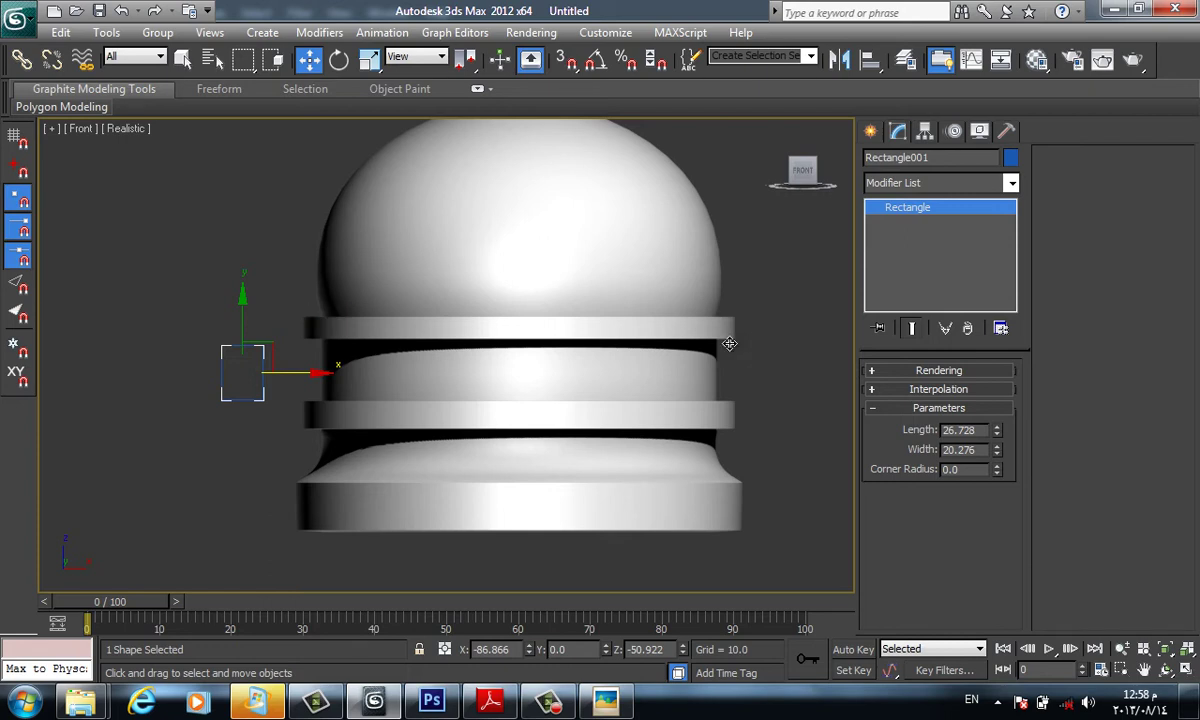
key(F8)
key(F5)
Convert Rectangle001 to an Editable Spline from the right-click quad menu
right_click(731, 346)
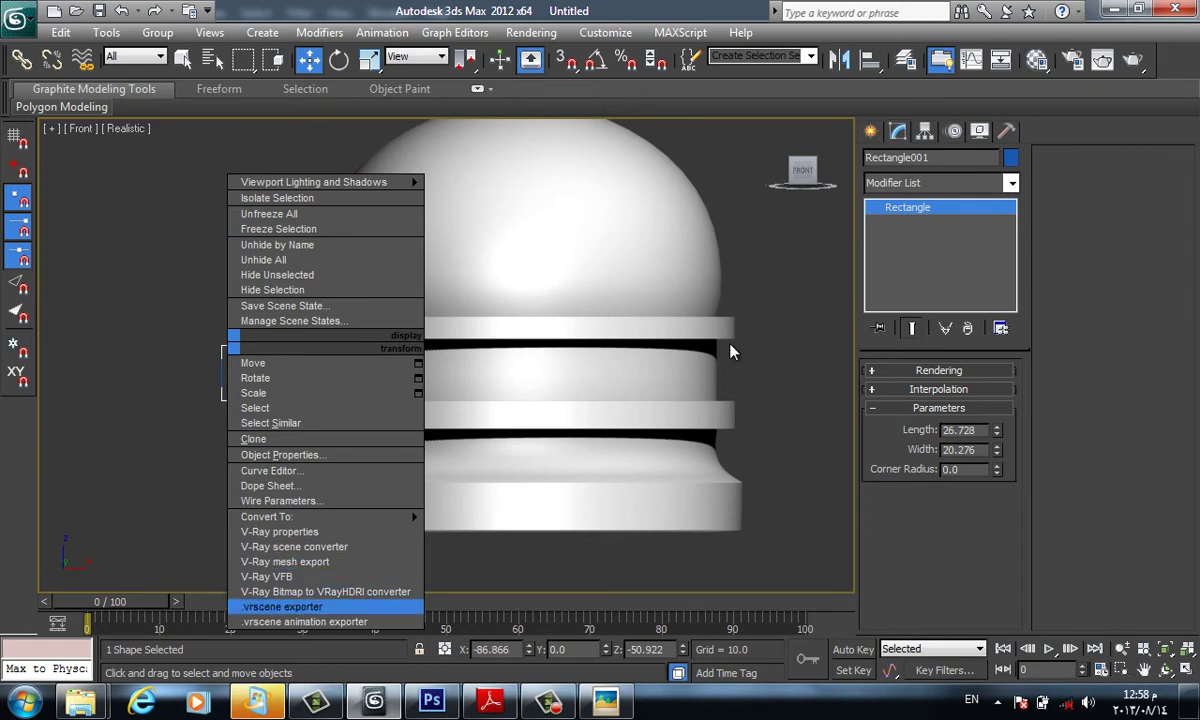
right_click(731, 352)
right_click(731, 352)
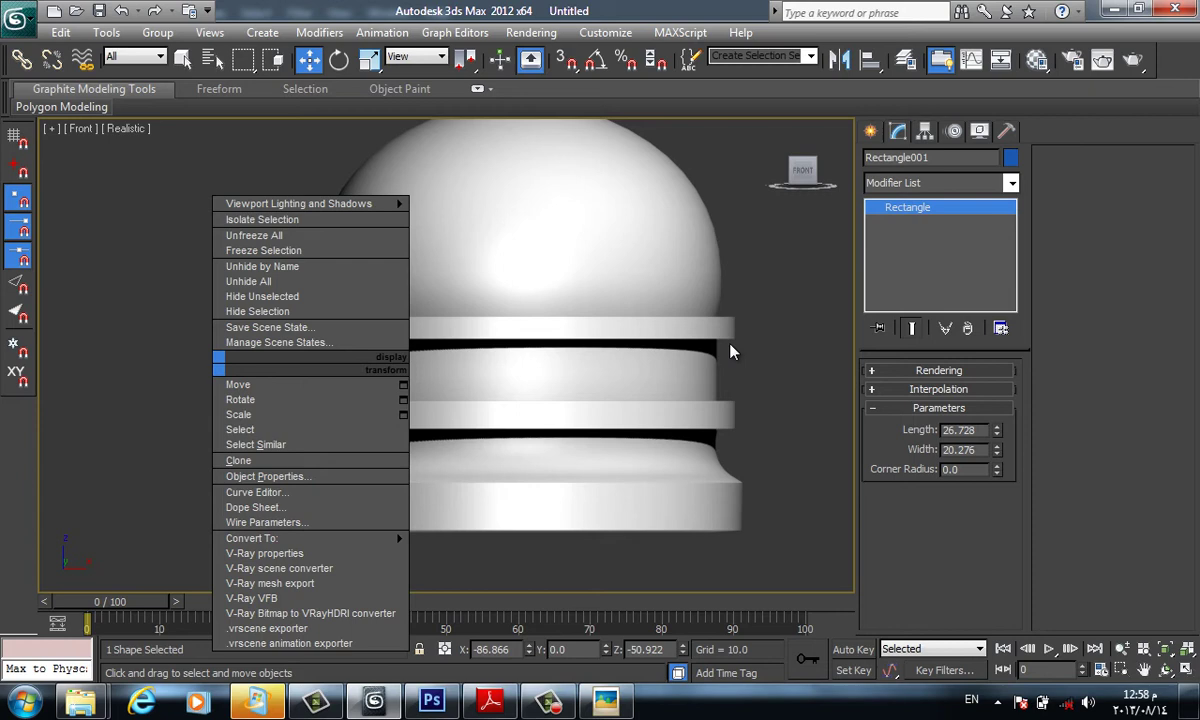
mouse_move(267, 516)
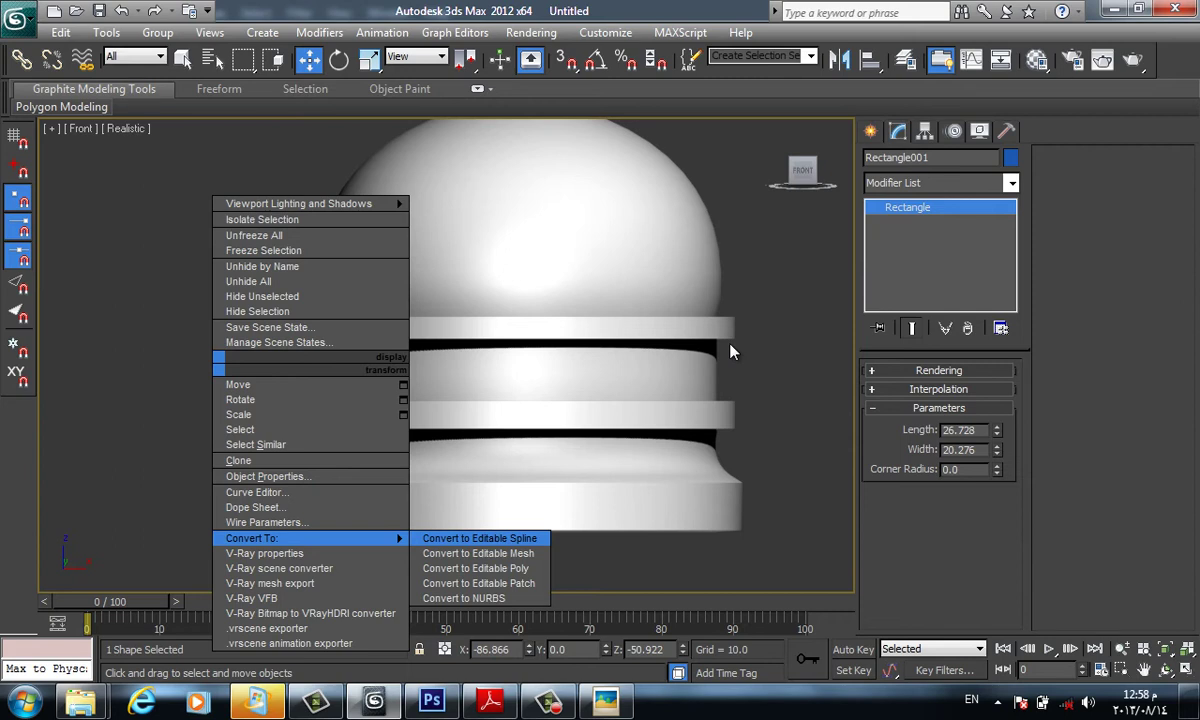
click(480, 538)
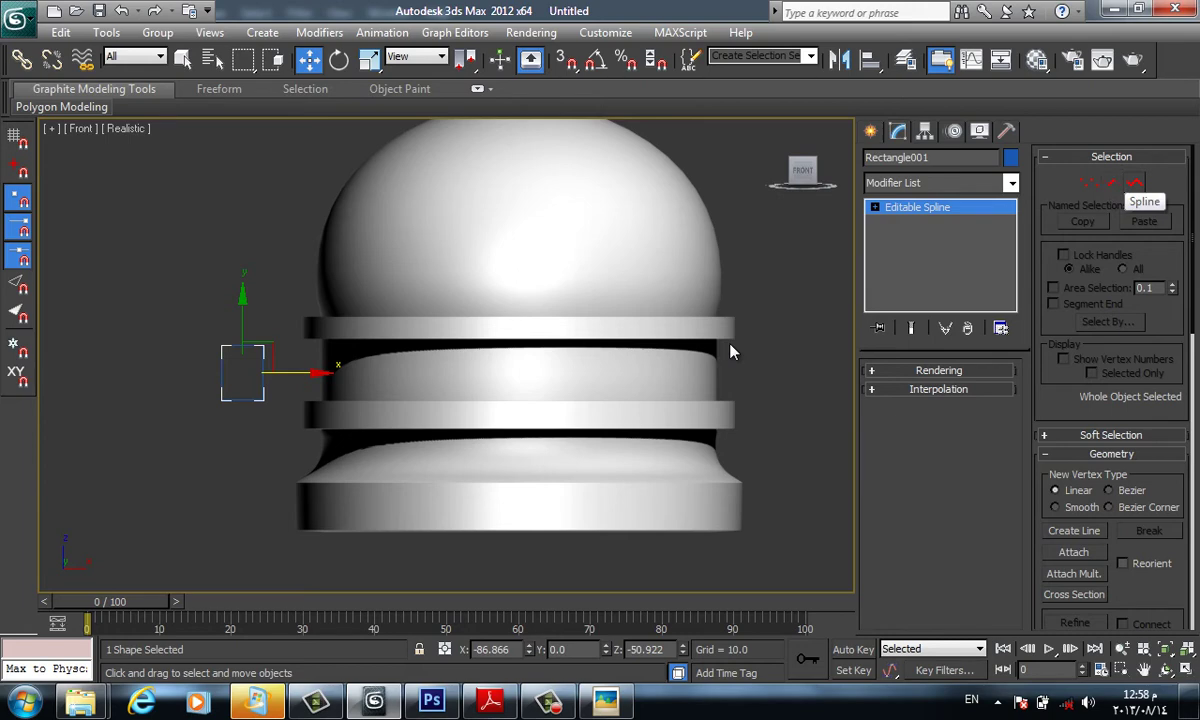
Fillet Rectangle001's top two vertices so the outline becomes an arch
click(1089, 182)
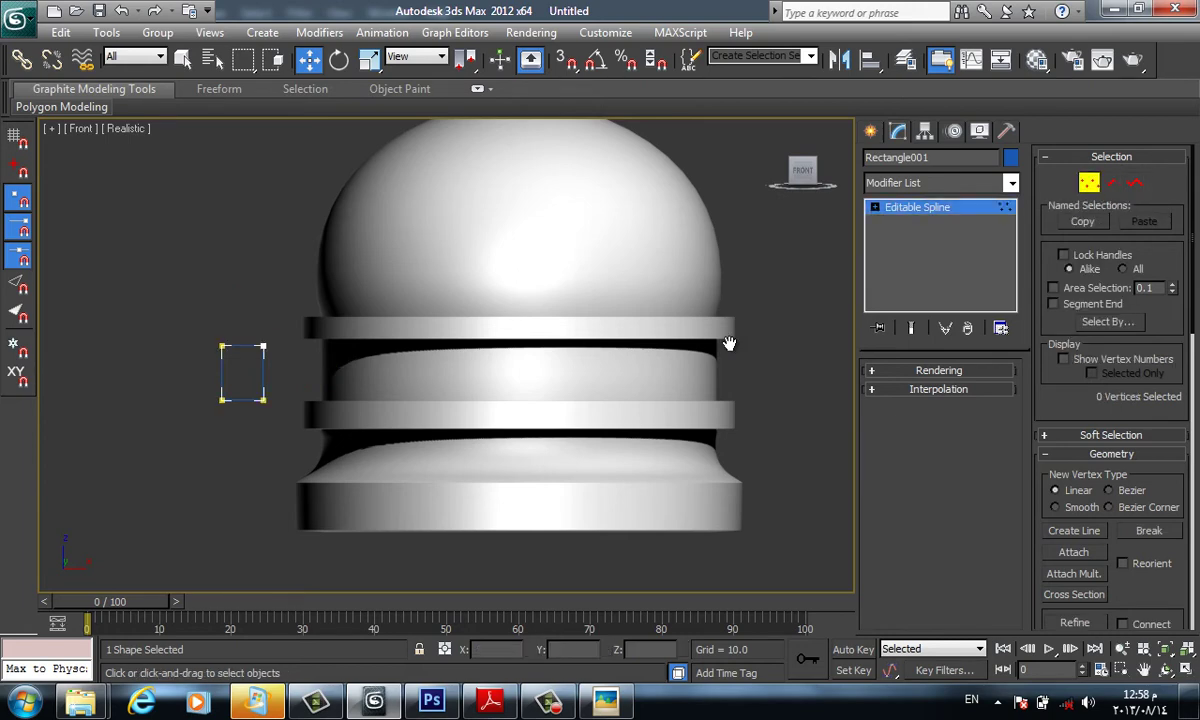
scroll(1110, 400, down, 2)
scroll(1110, 400, down, 2)
scroll(1110, 400, down, 2)
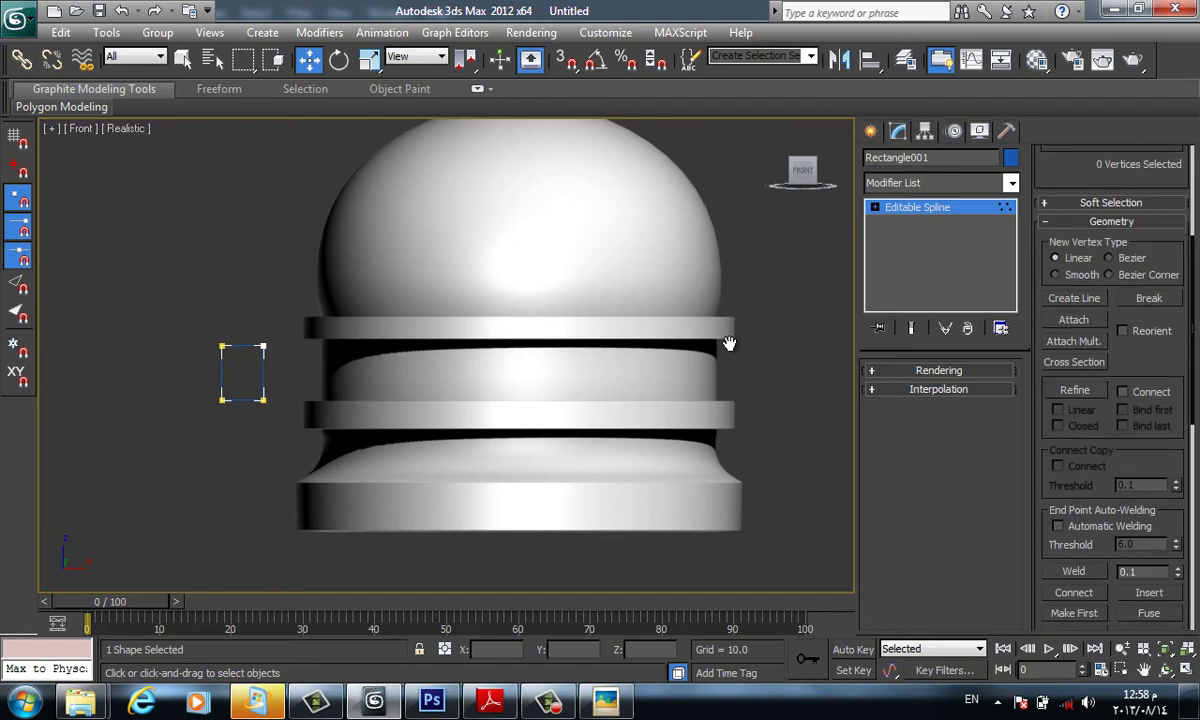
scroll(1110, 400, down, 2)
scroll(1110, 400, down, 2)
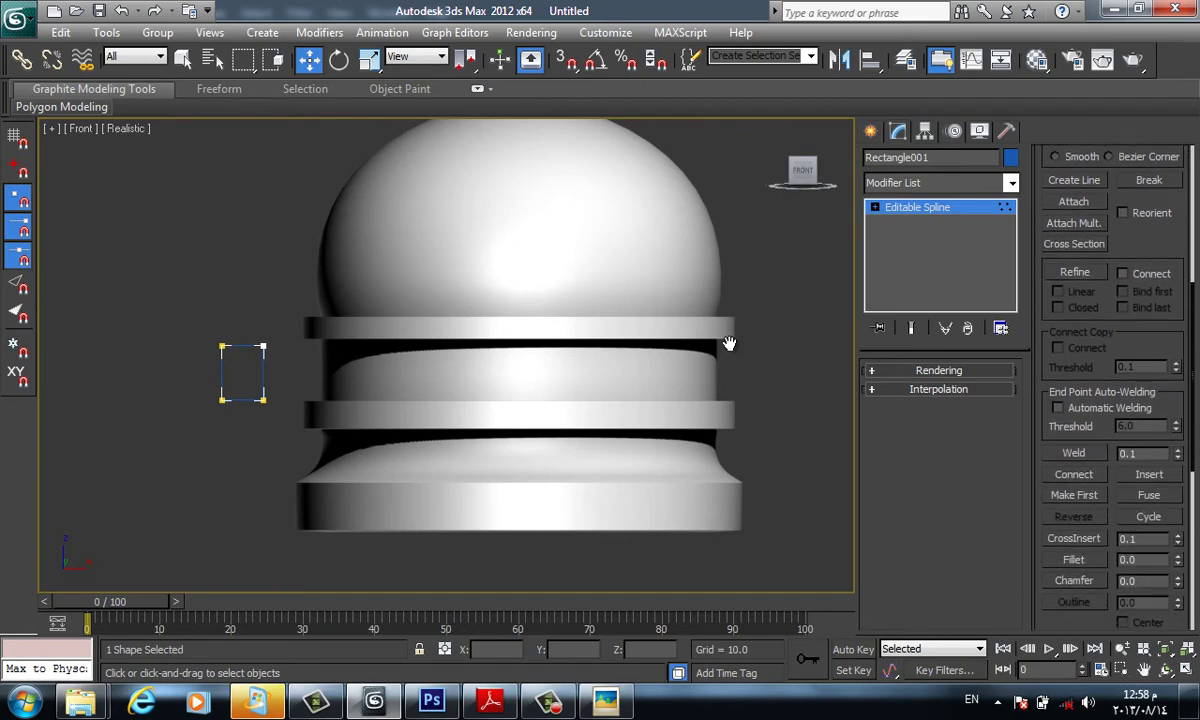
click(1074, 560)
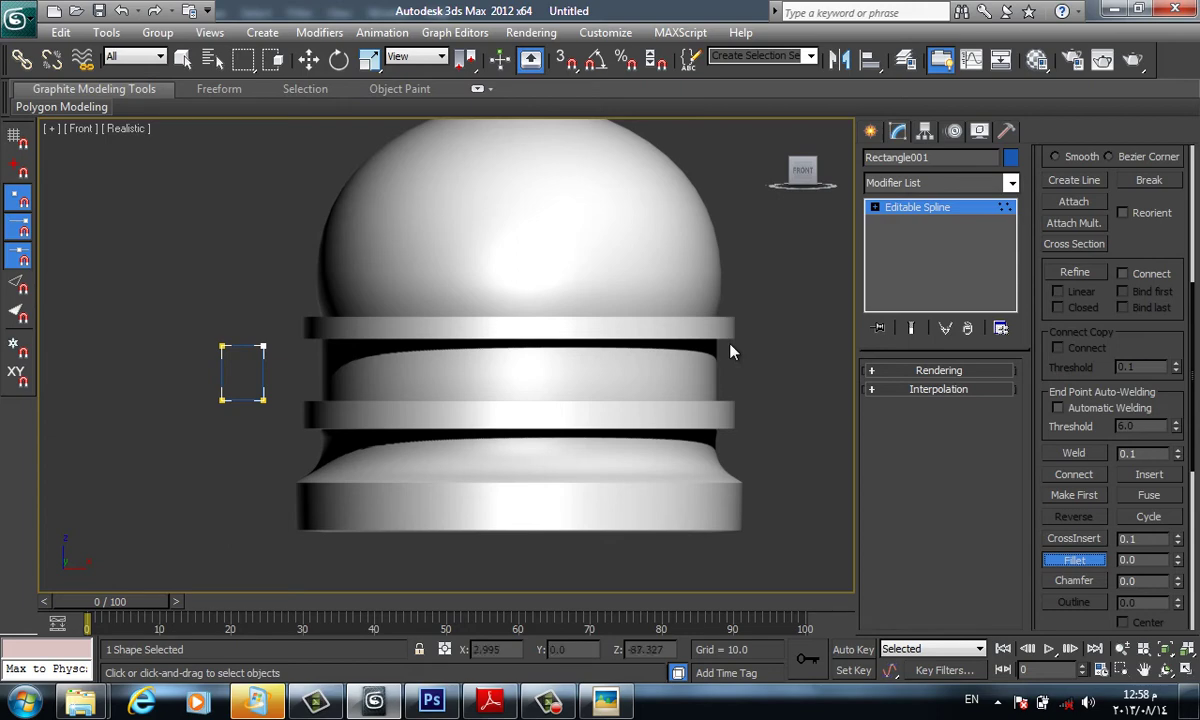
drag(175, 311, 276, 348)
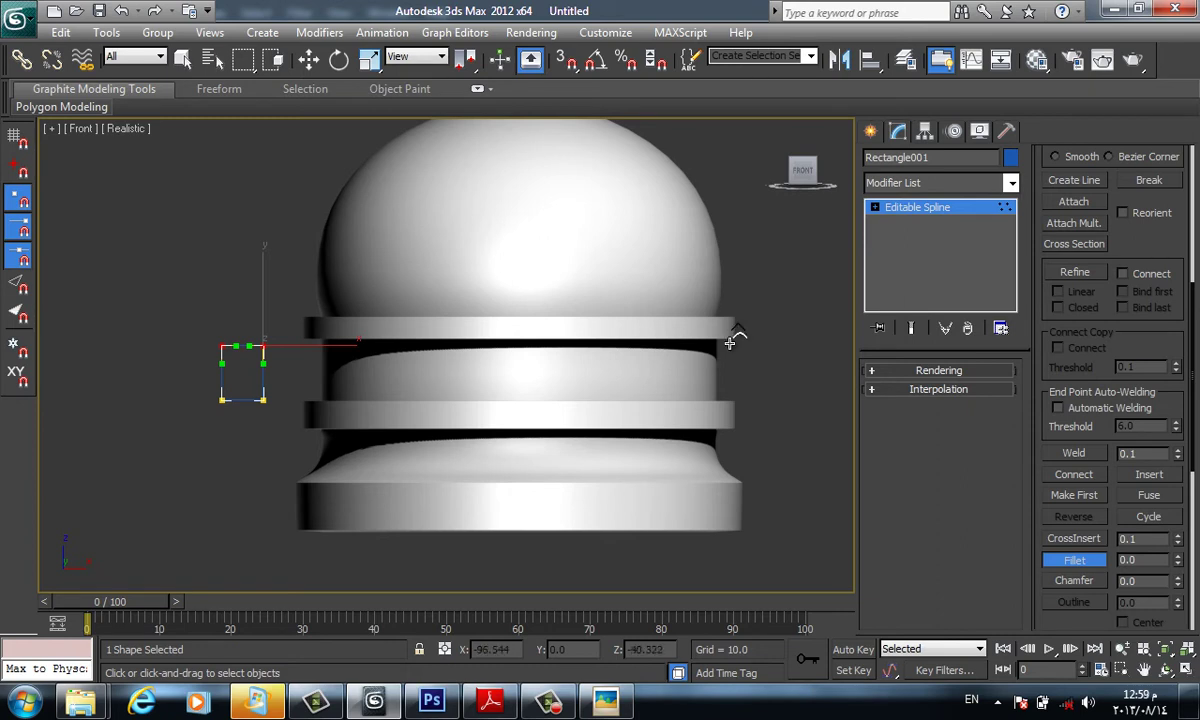
mouse_move(730, 343)
mouse_down()
mouse_move(730, 330)
mouse_move(730, 348)
mouse_up()
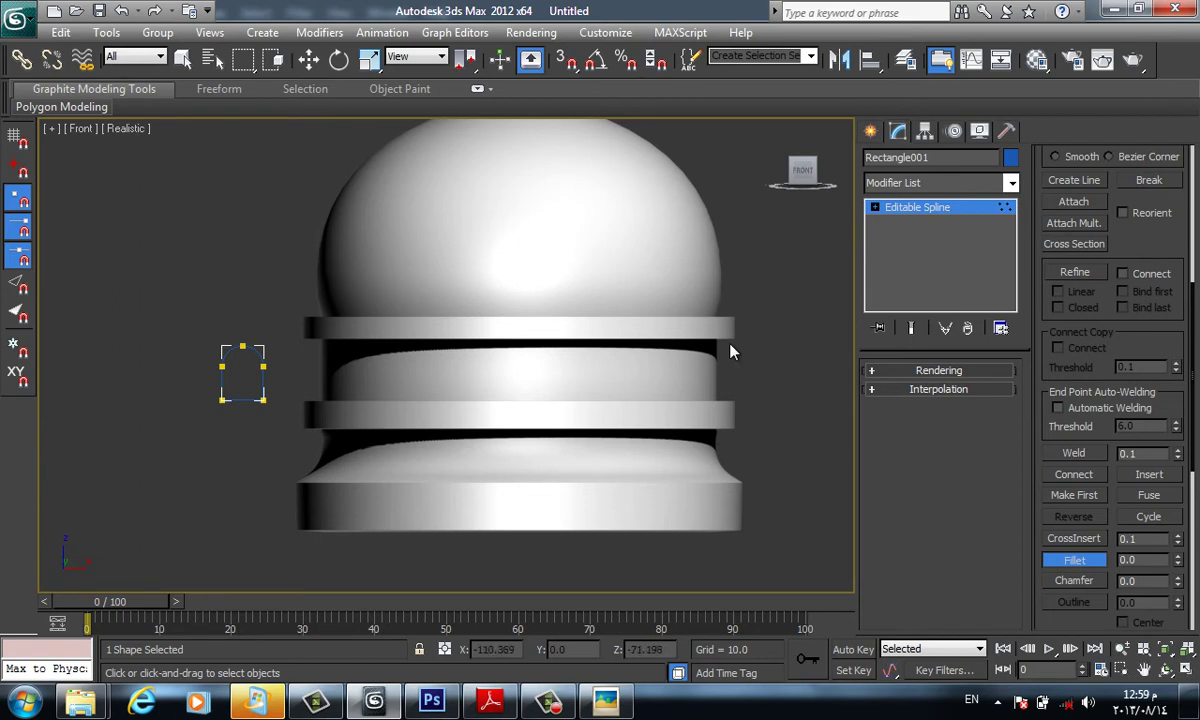
key(w)
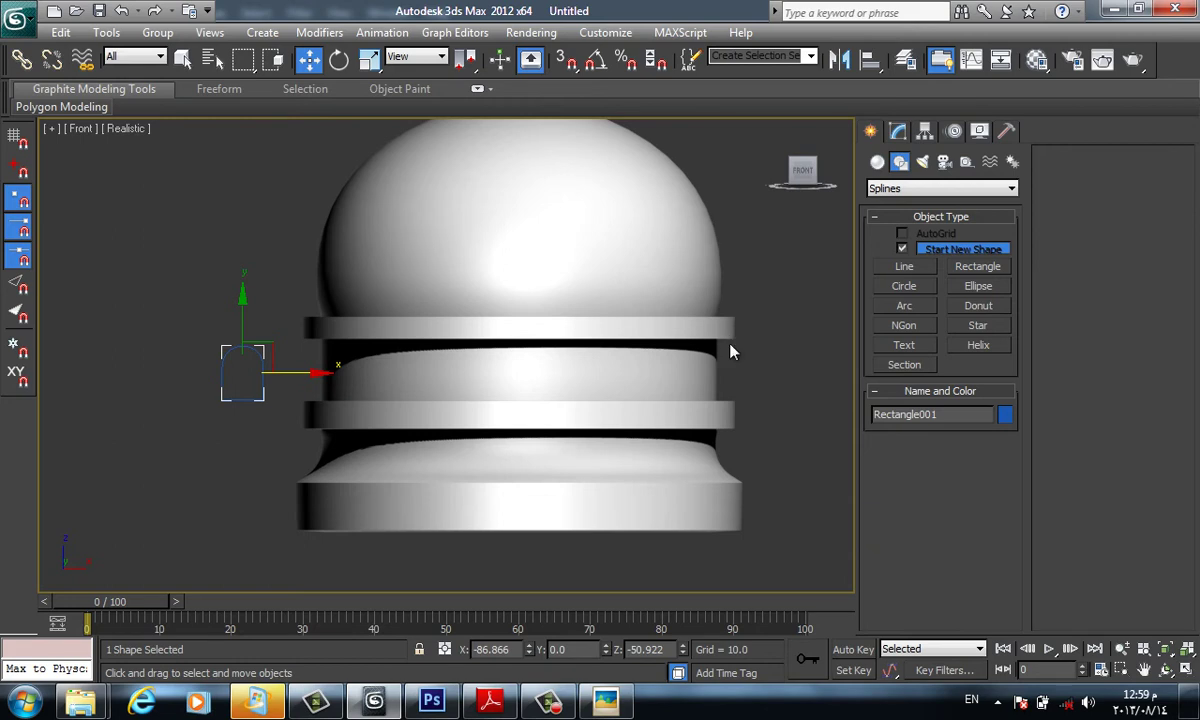
Apply an Extrude modifier to the arch shape and view it in wireframe Perspective
click(898, 131)
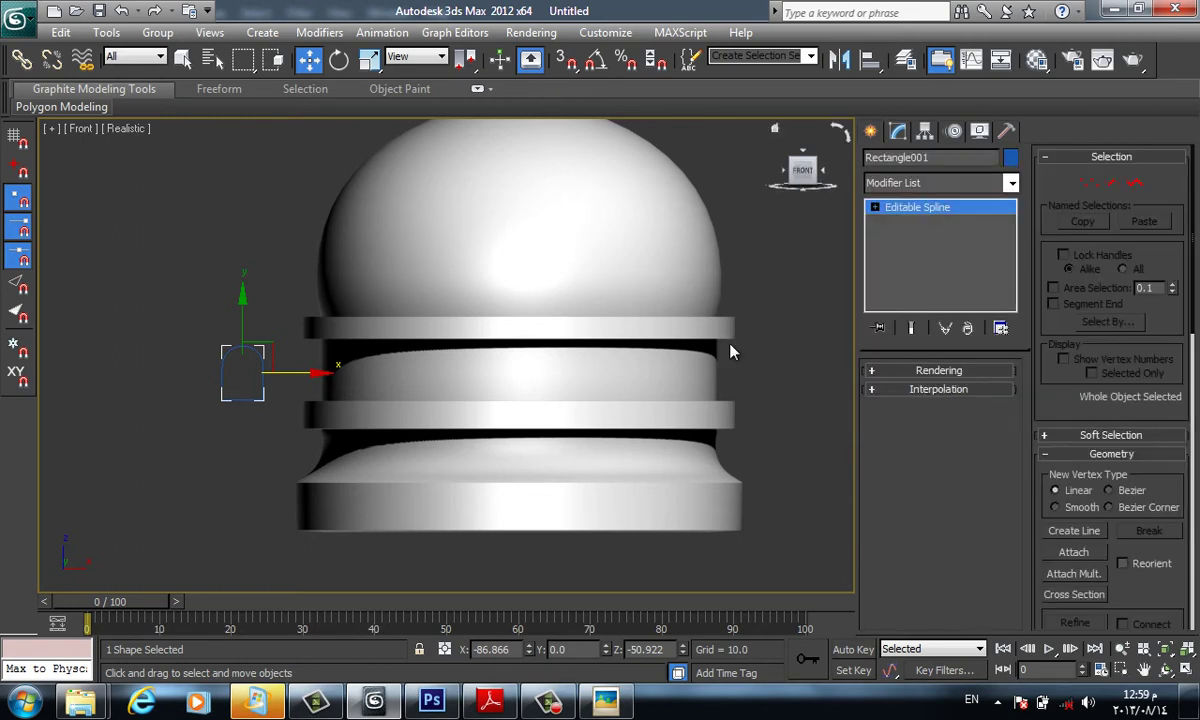
click(1012, 183)
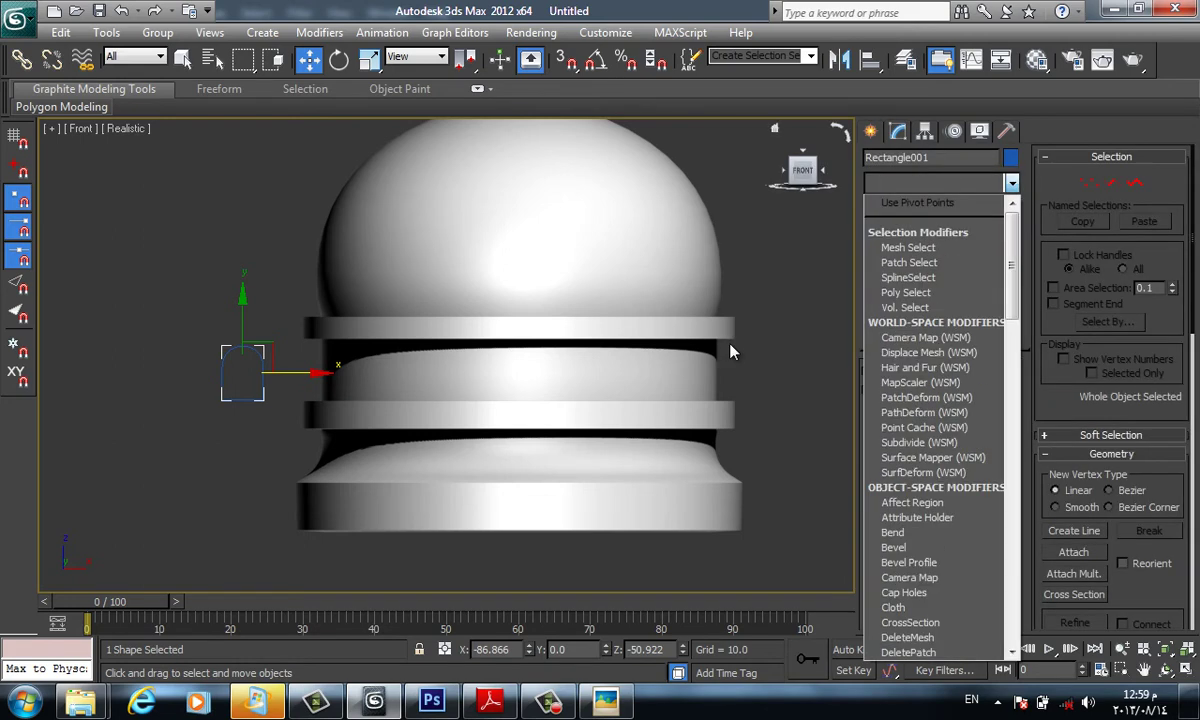
key(e)
key(e)
key(e)
key(e)
key(e)
key(e)
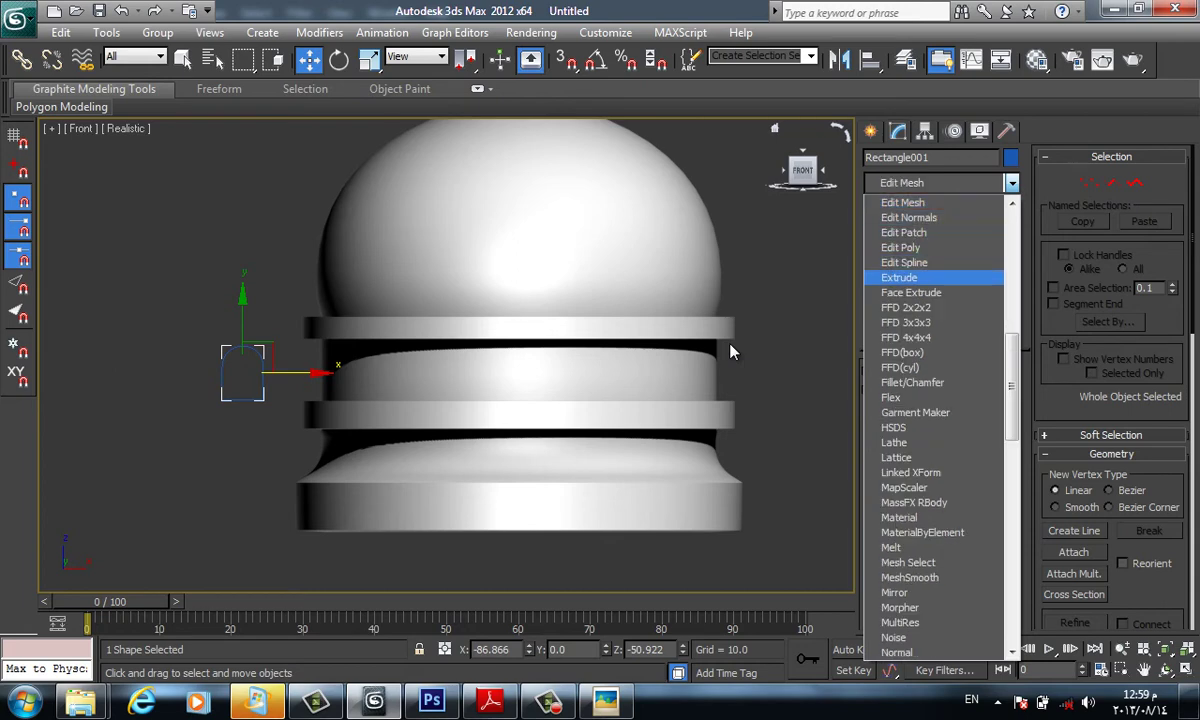
key(Return)
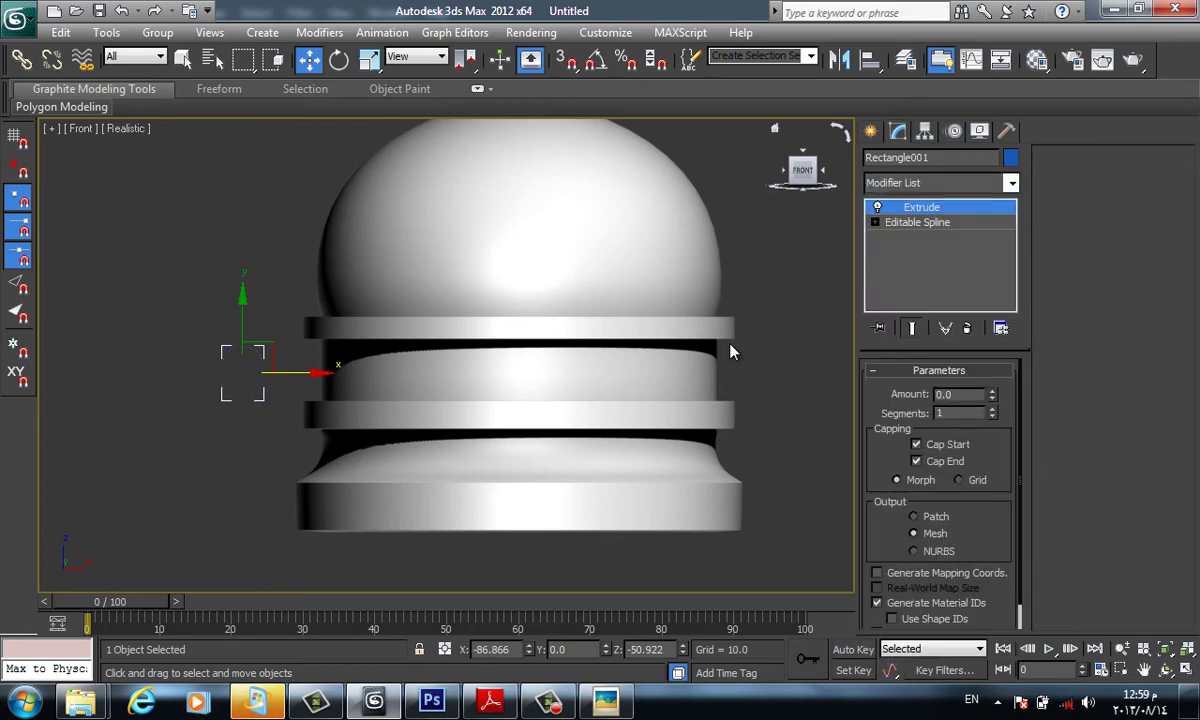
key(F3)
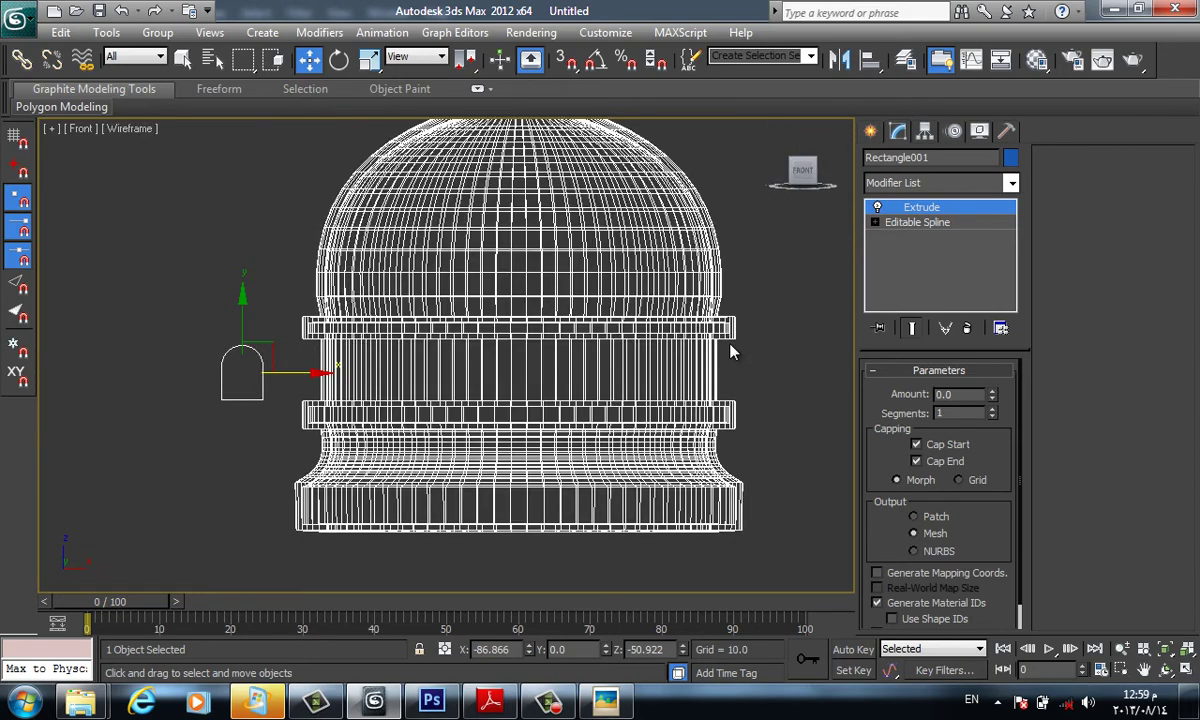
key(p)
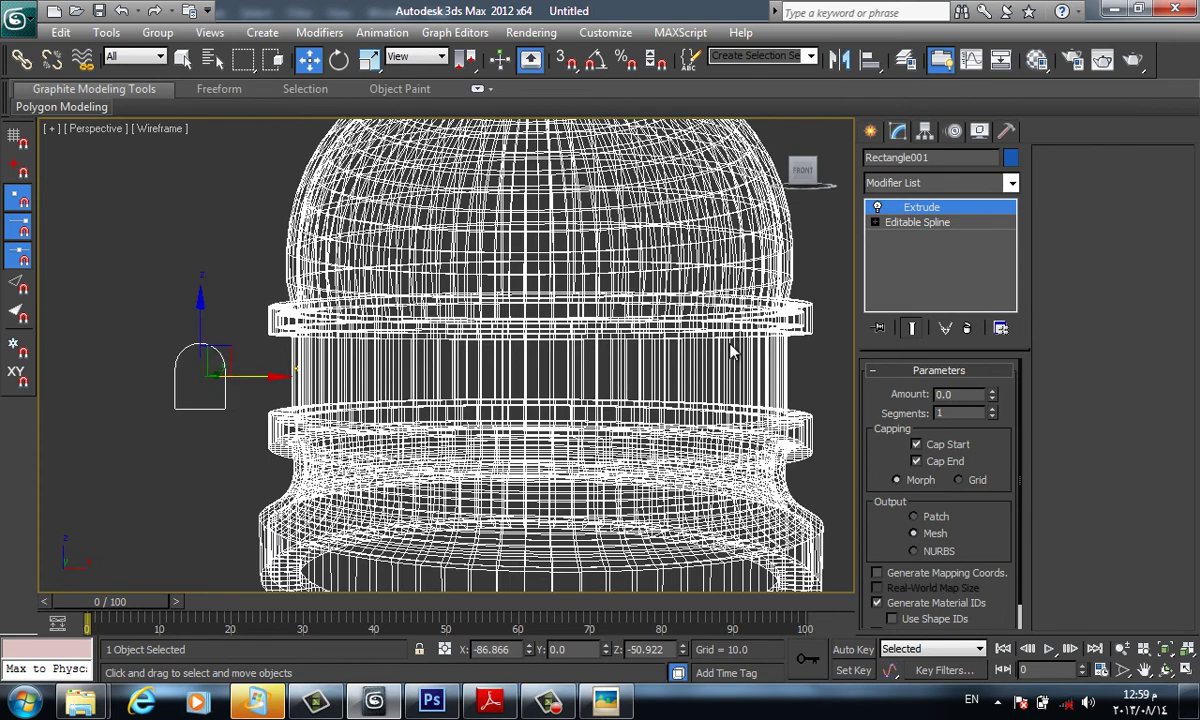
key(ctrl+d)
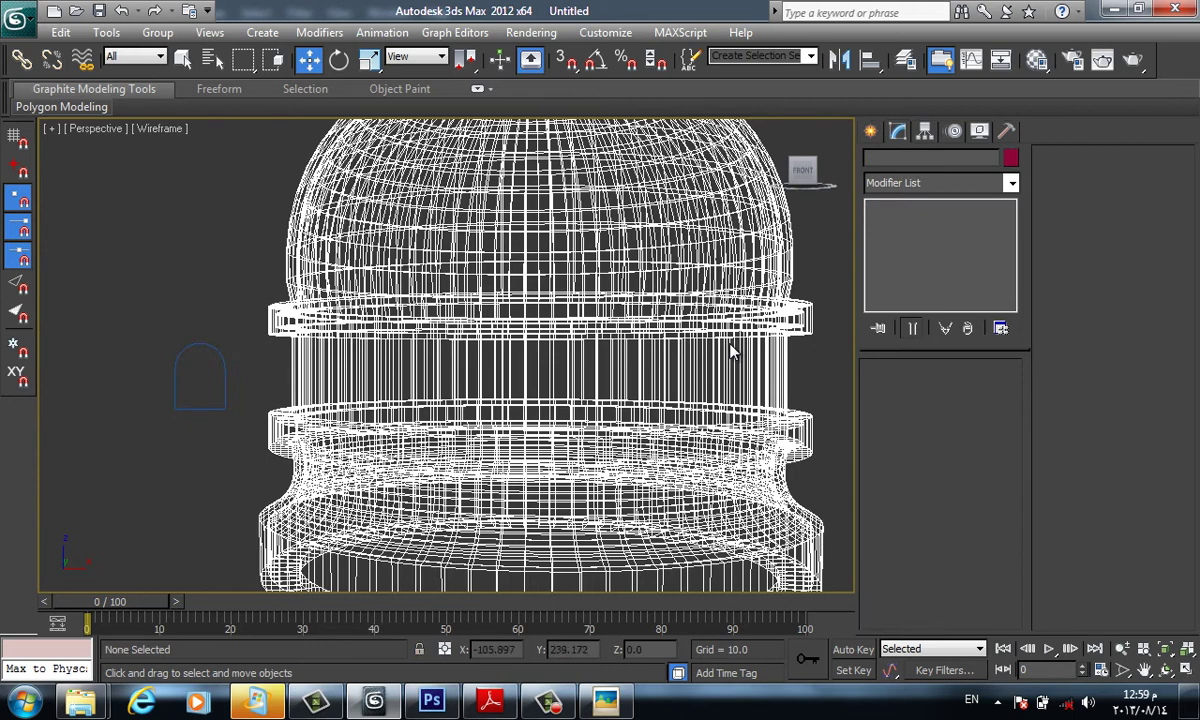
drag(166, 300, 236, 428)
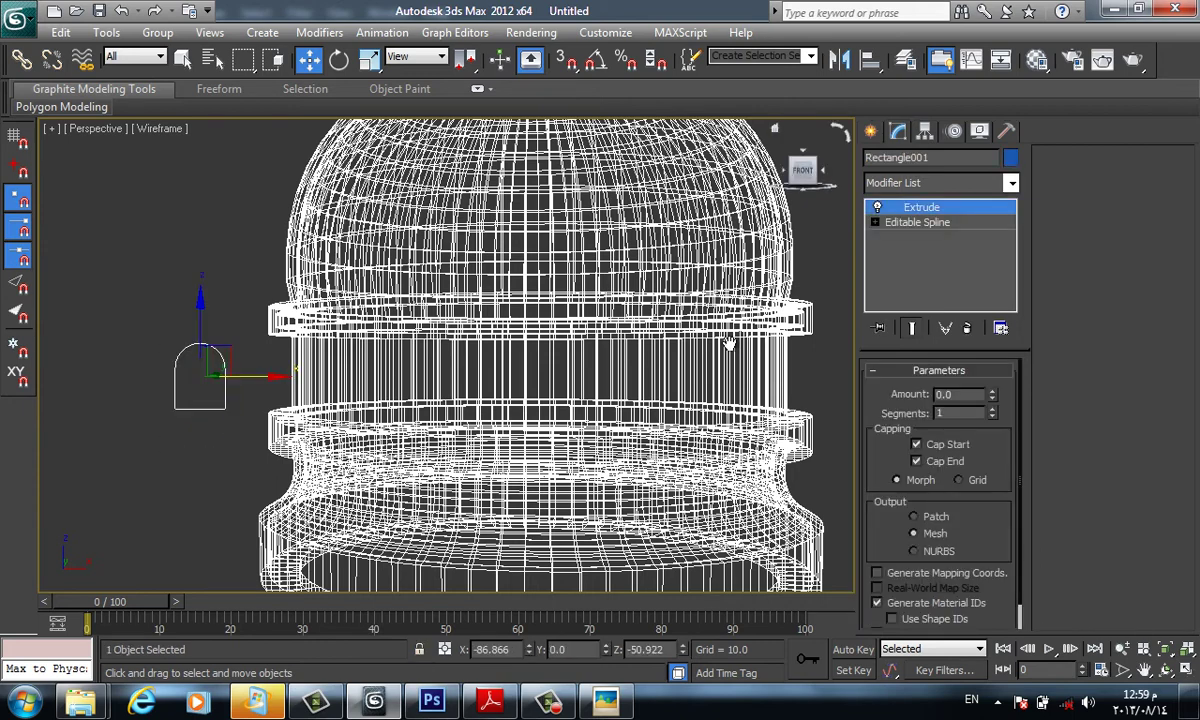
Raise the extrusion amount through 13.5, 16.5 and 25 to 32.5, back in shaded view
text(13.5)
key(Return)
text(16.5)
key(Return)
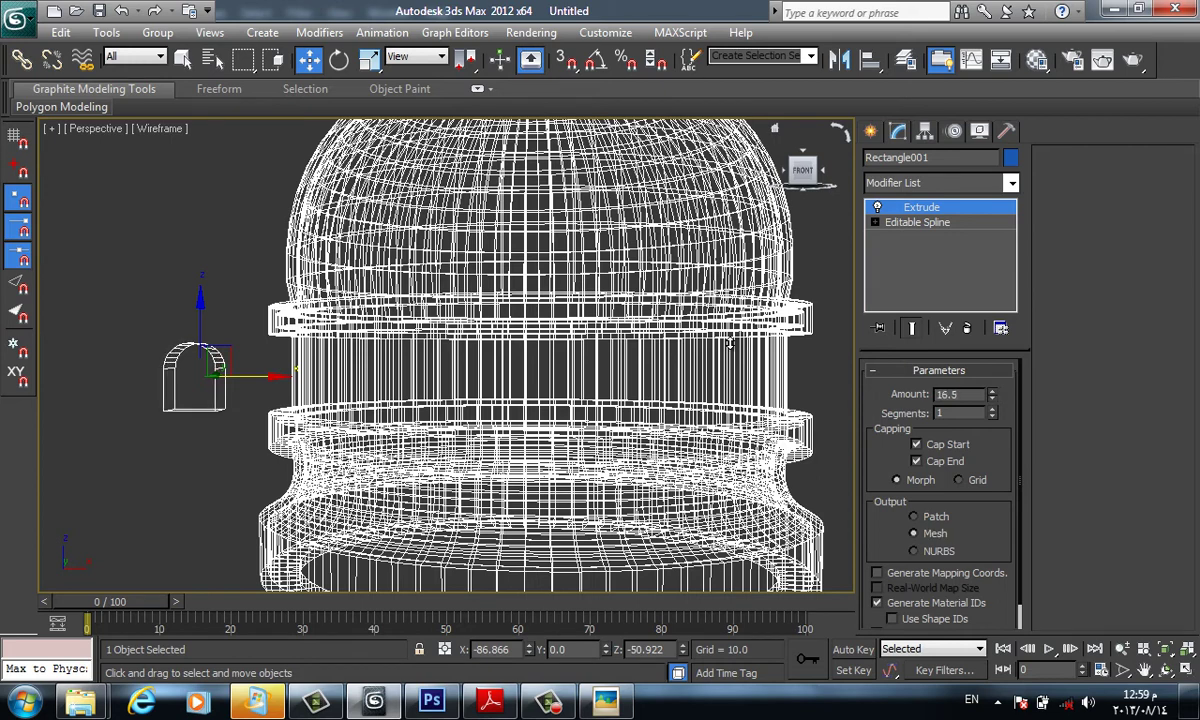
text(25)
key(Return)
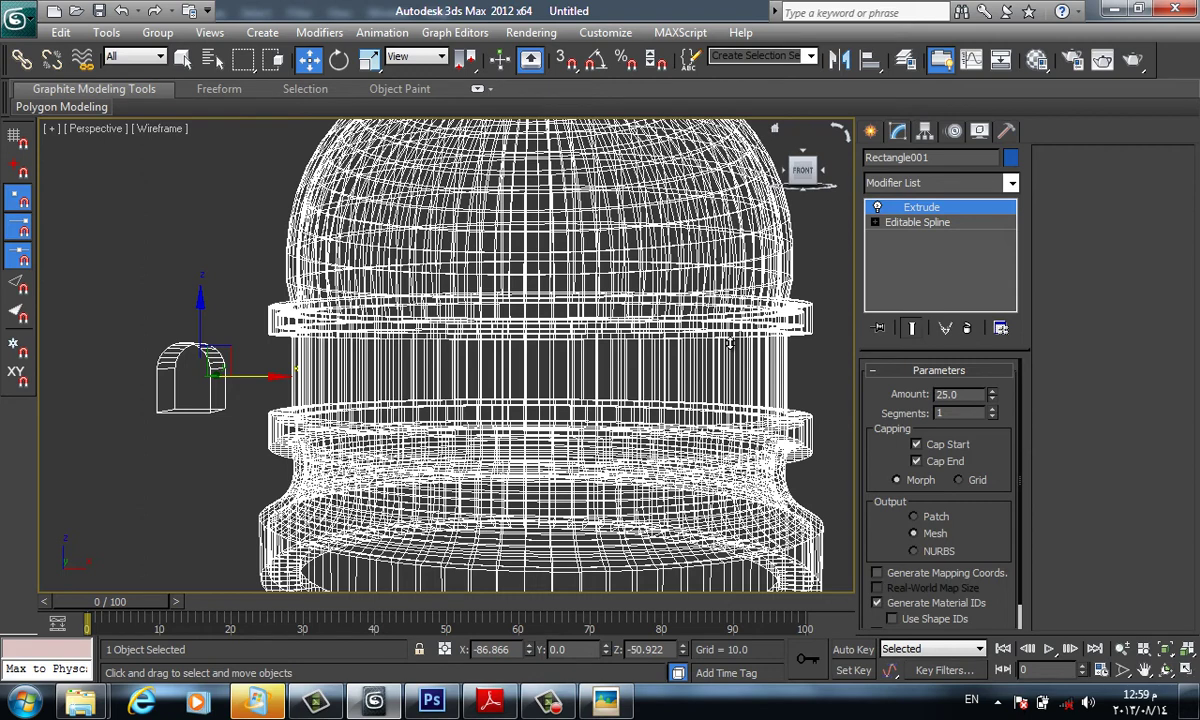
text(32.5)
key(Return)
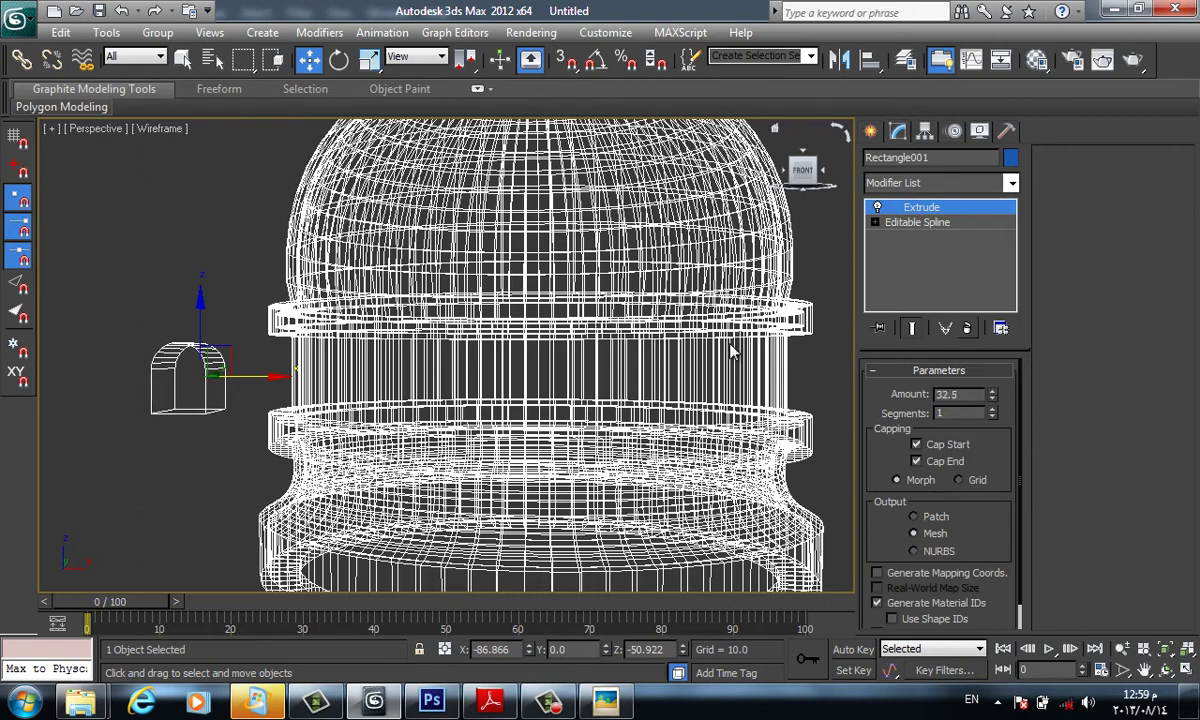
key(F3)
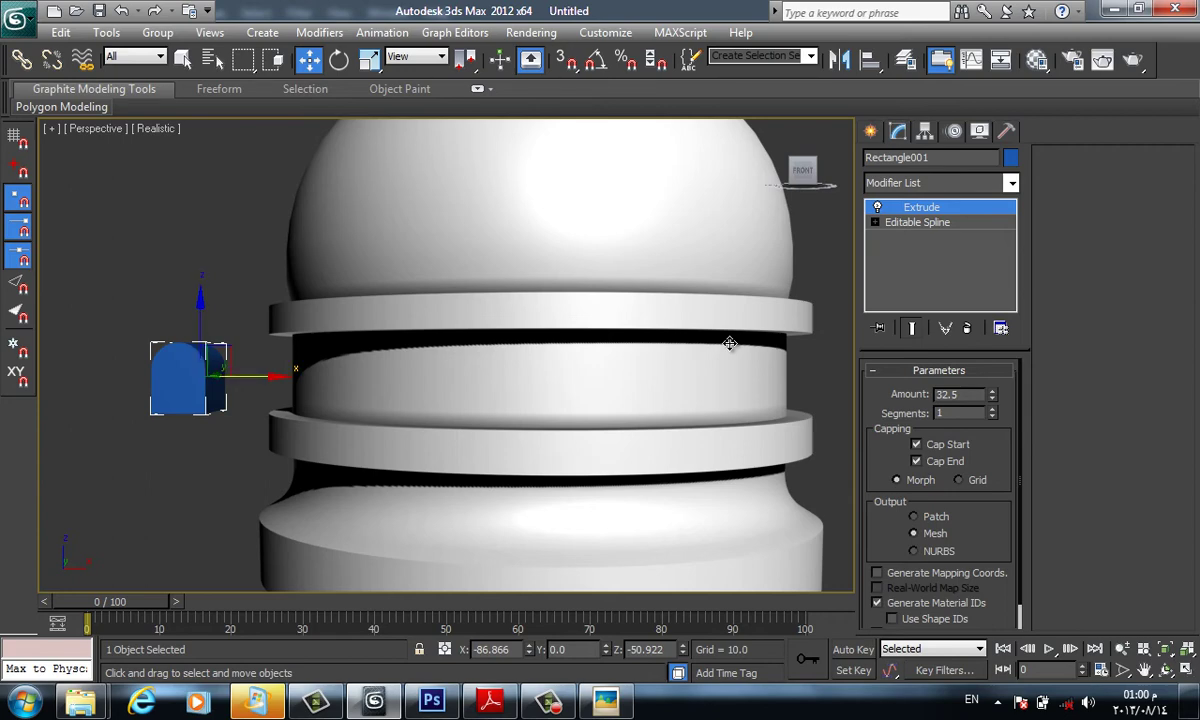
In Top view, move the arch block behind the dome and set its X position to 29.605
key(t)
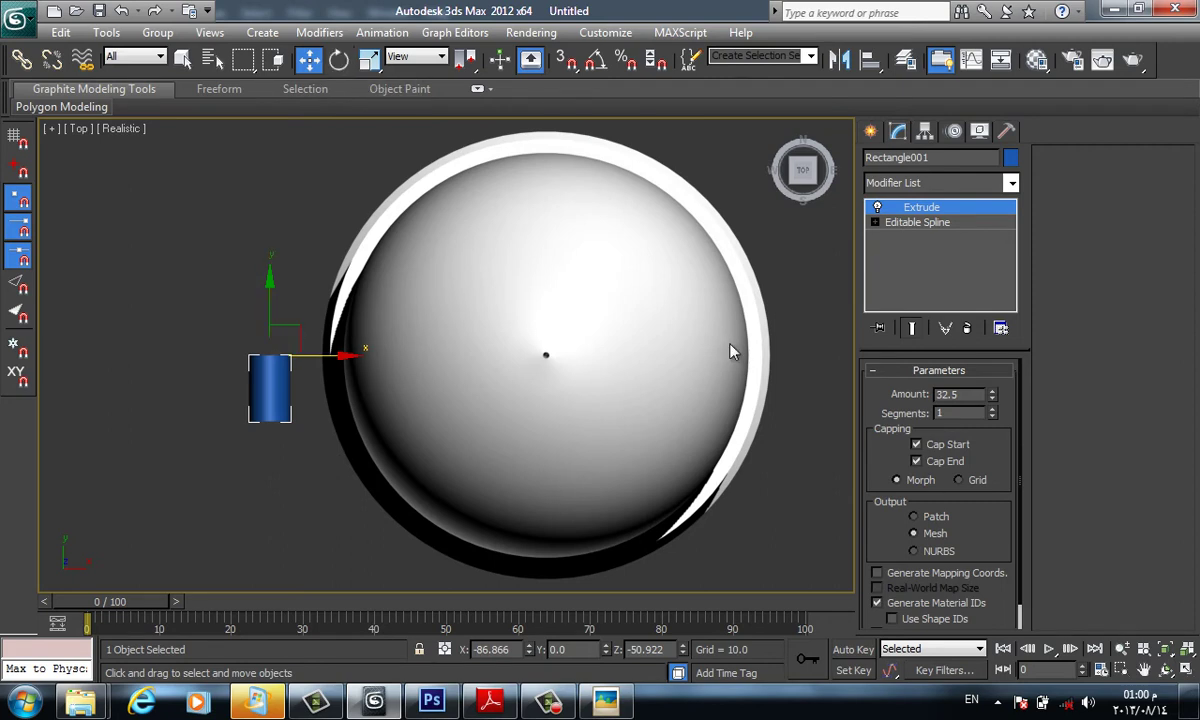
drag(270, 300, 270, 420)
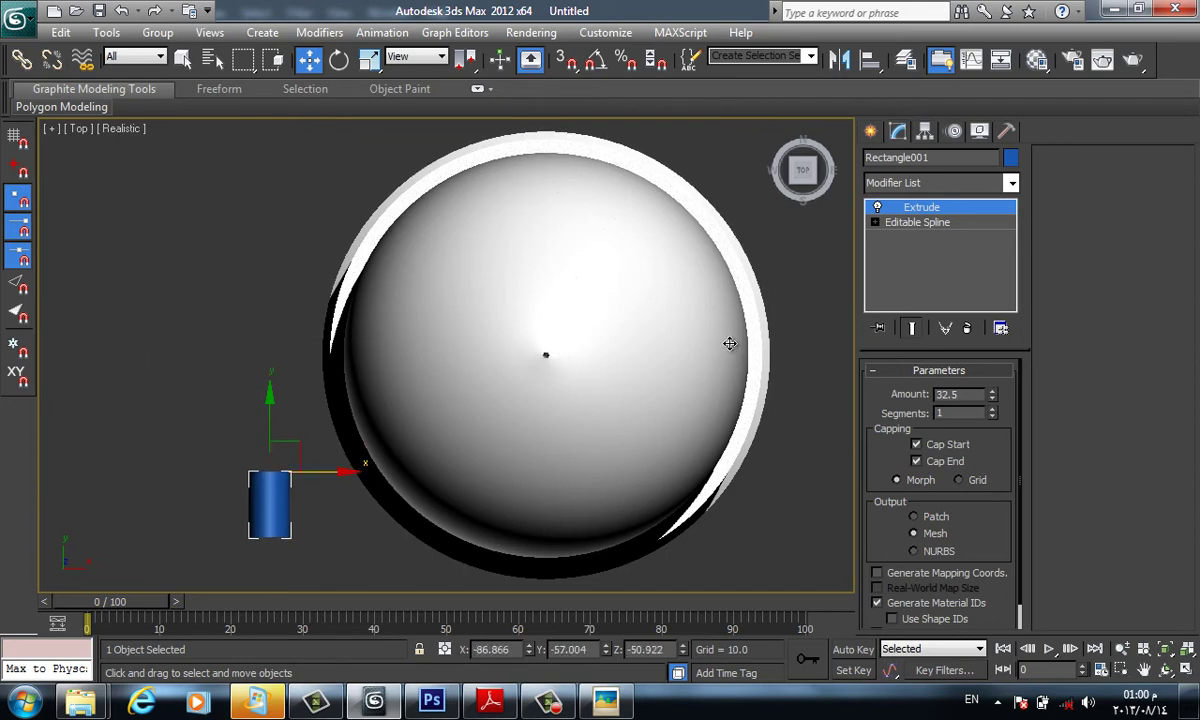
drag(320, 474, 506, 471)
text(26.84)
key(Return)
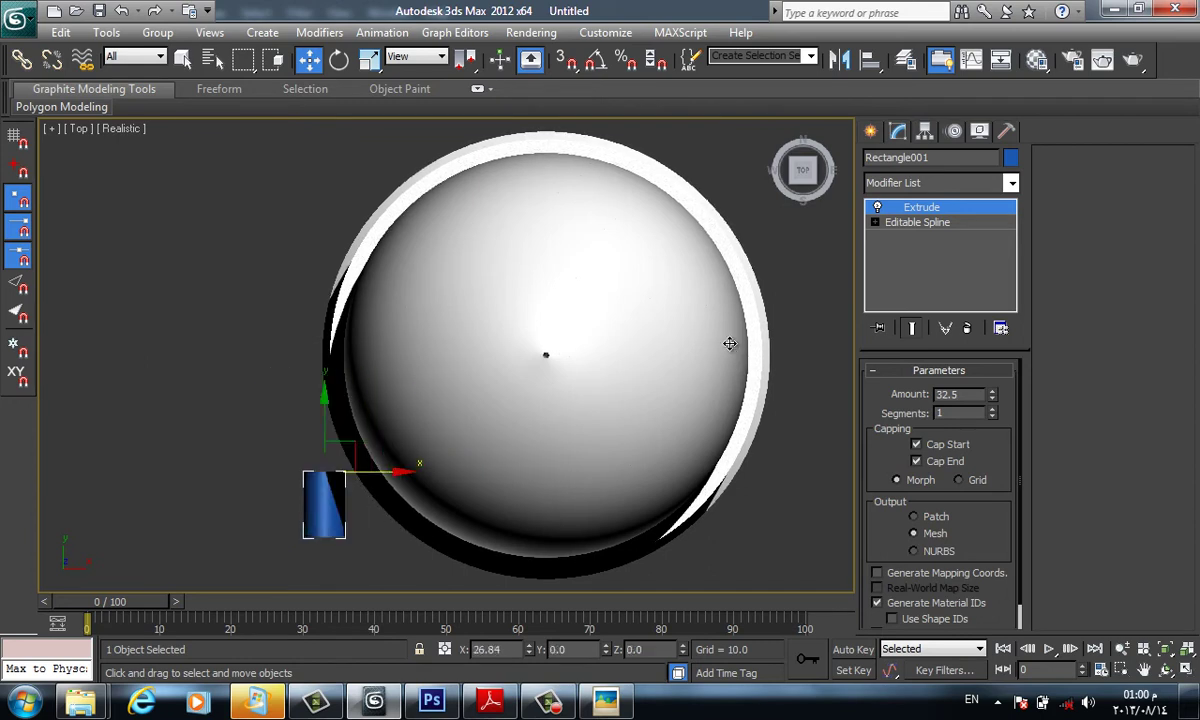
text(29.144)
key(Return)
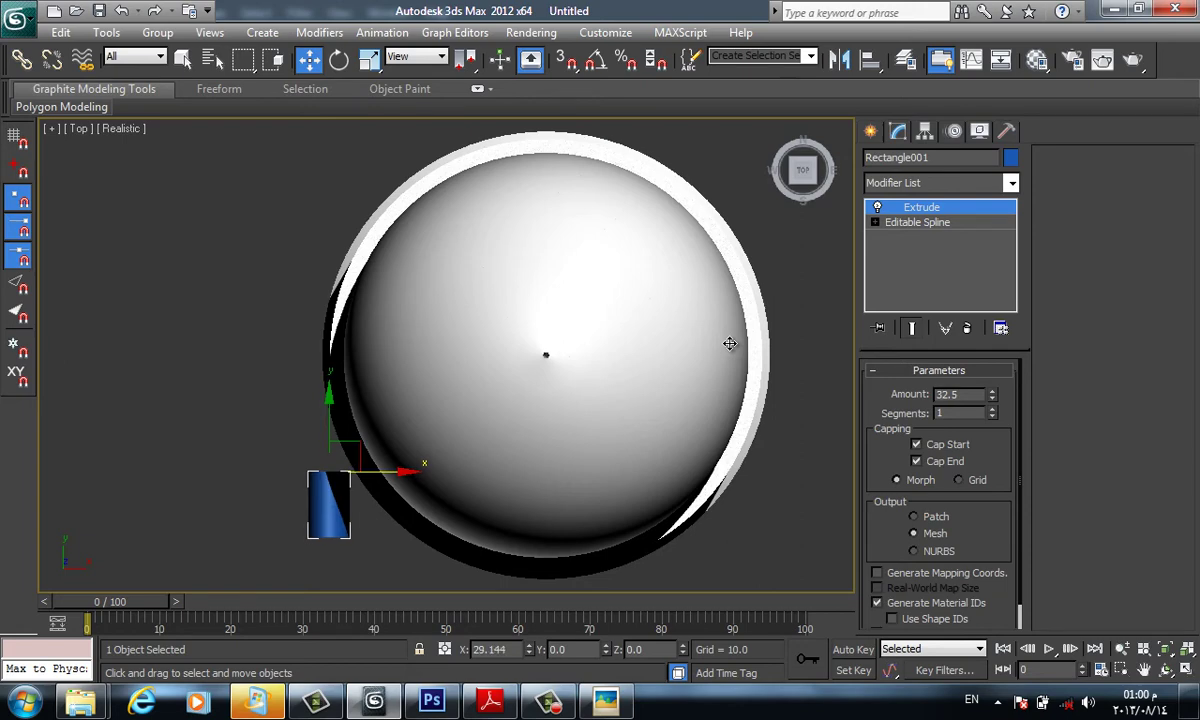
text(29.605)
key(Return)
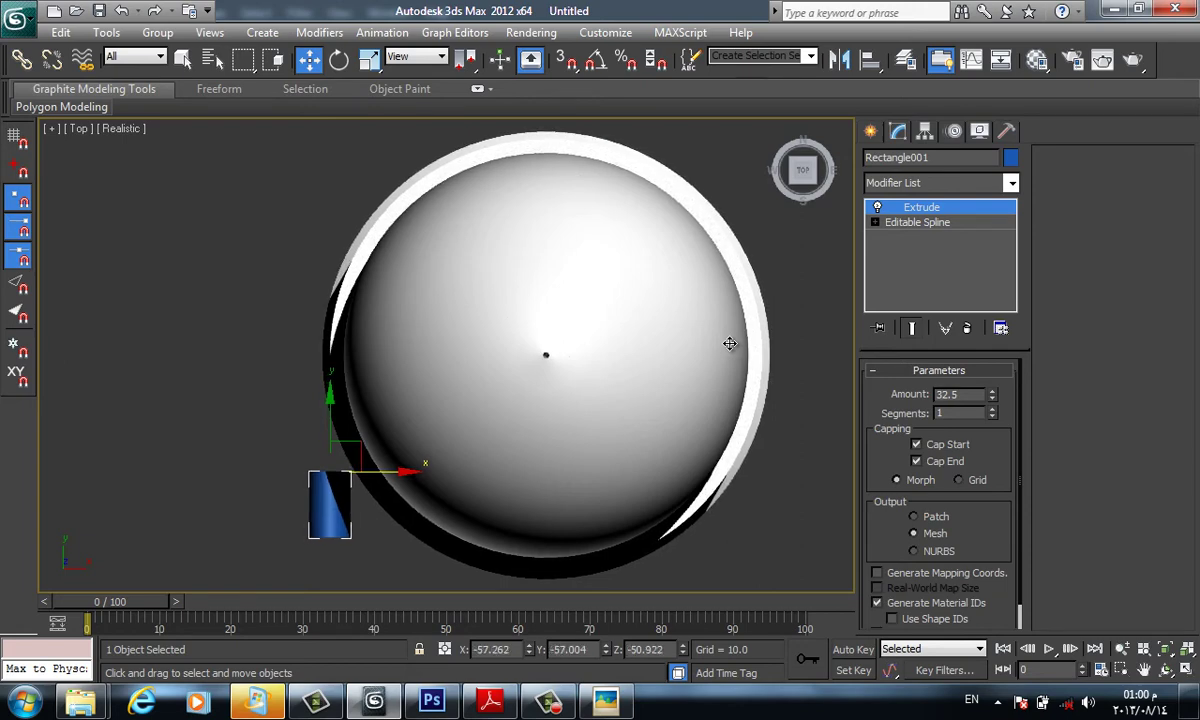
In wireframe, slide the block right and down onto the dome's drum ring
key(F3)
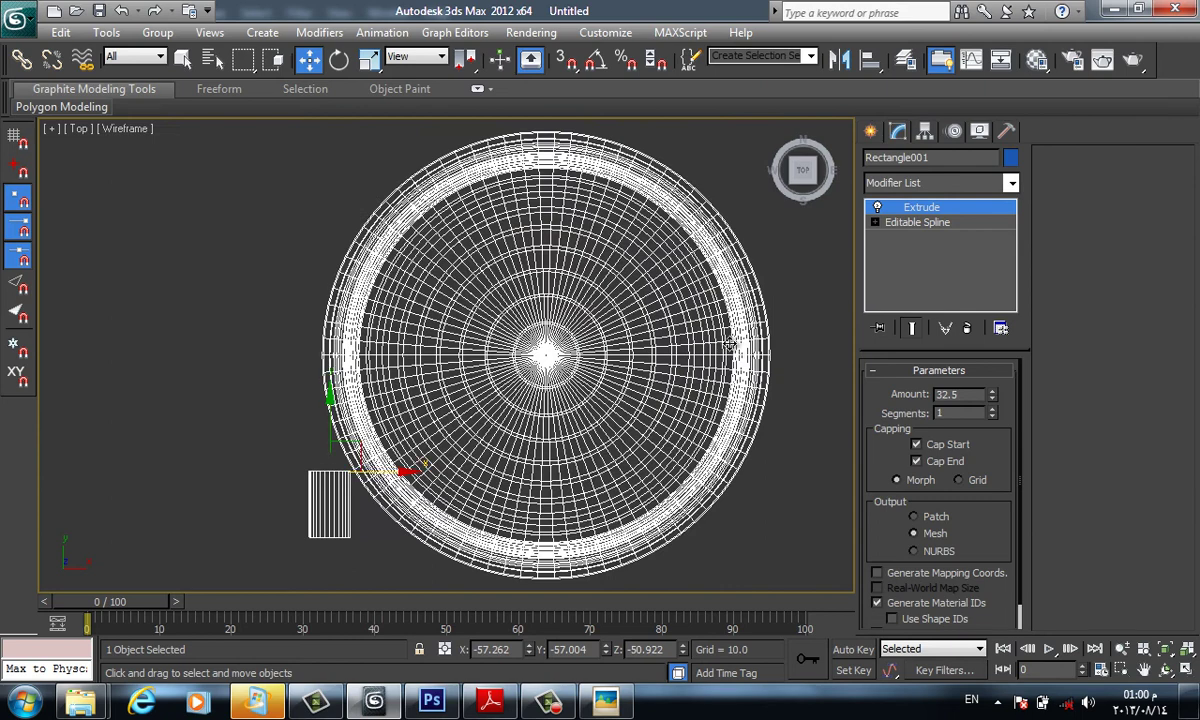
drag(405, 470, 585, 470)
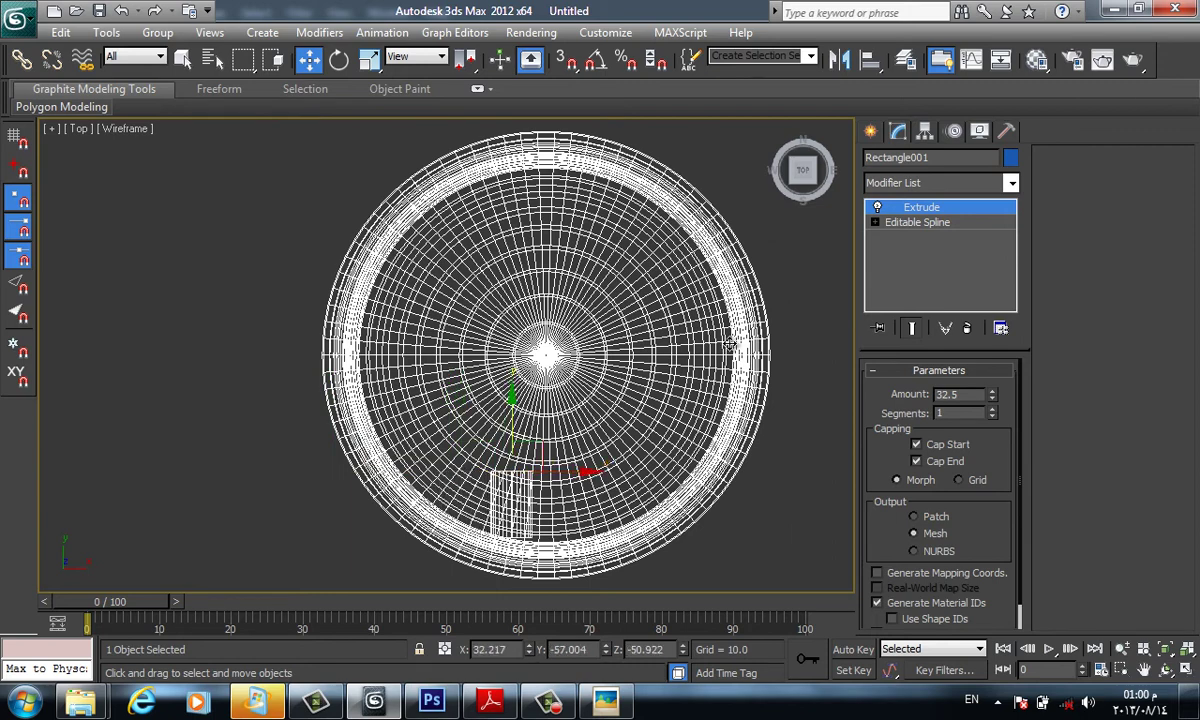
mouse_move(511, 420)
mouse_down()
mouse_move(511, 465)
mouse_move(551, 505)
mouse_up()
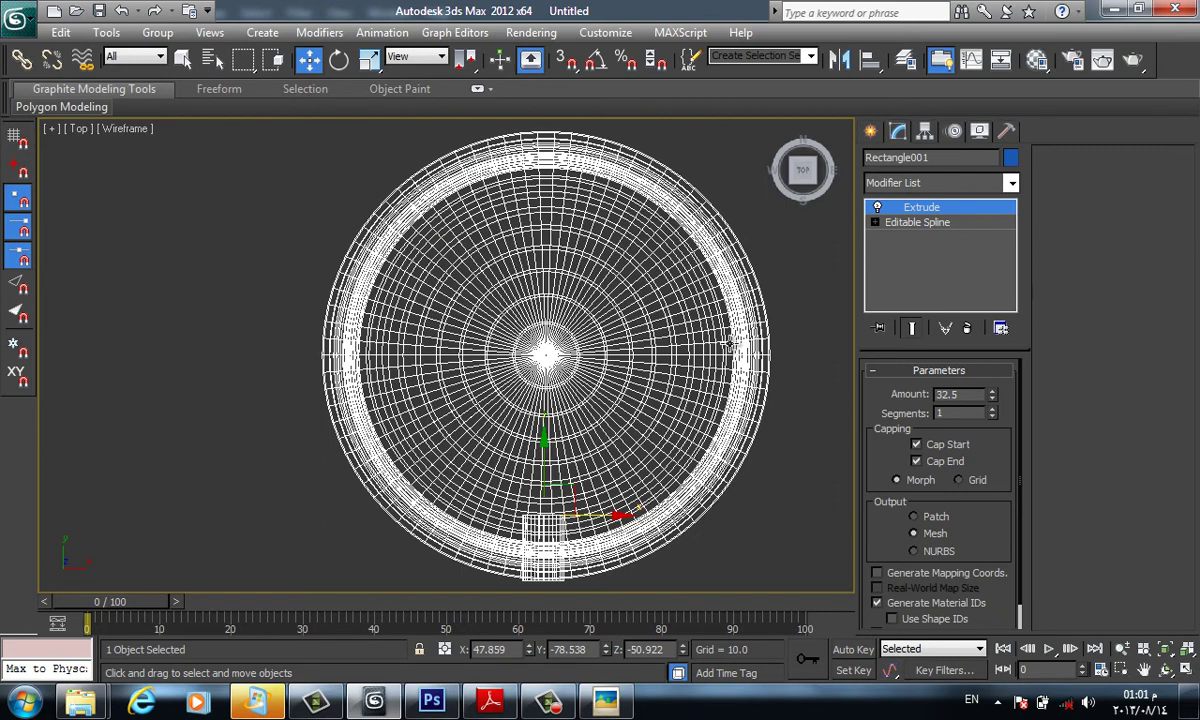
Reselect the arch block and start aligning it to the dome Line001
click(729, 344)
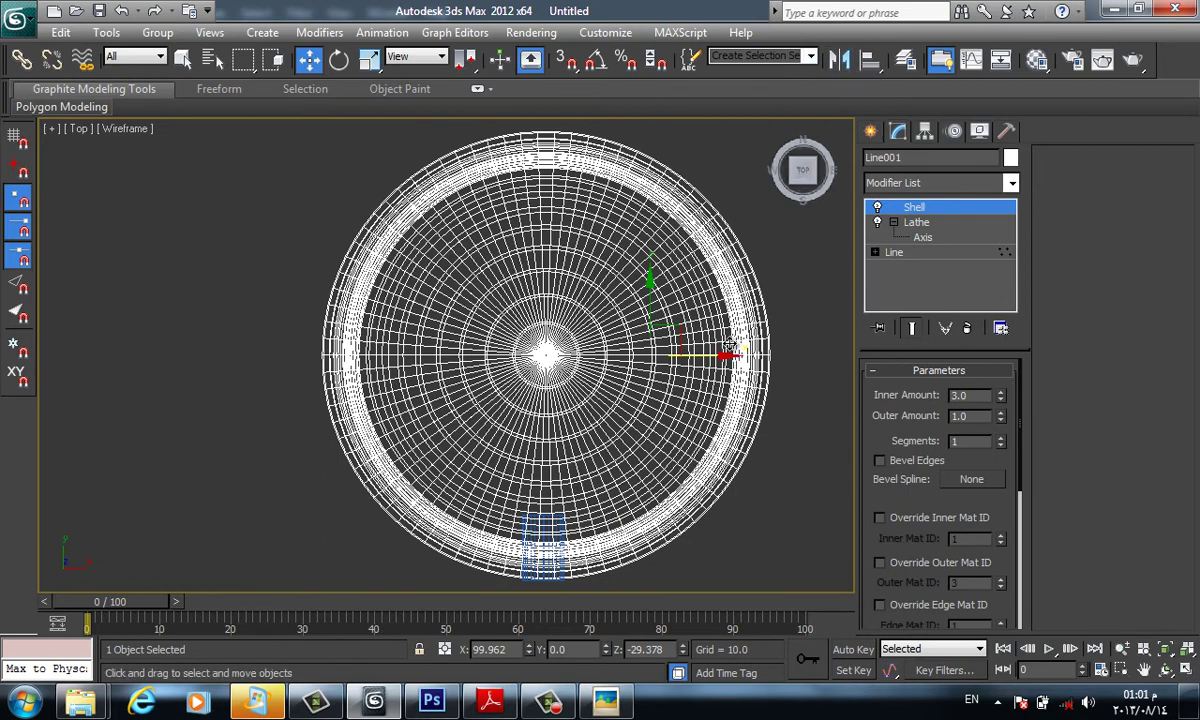
key(ctrl+z)
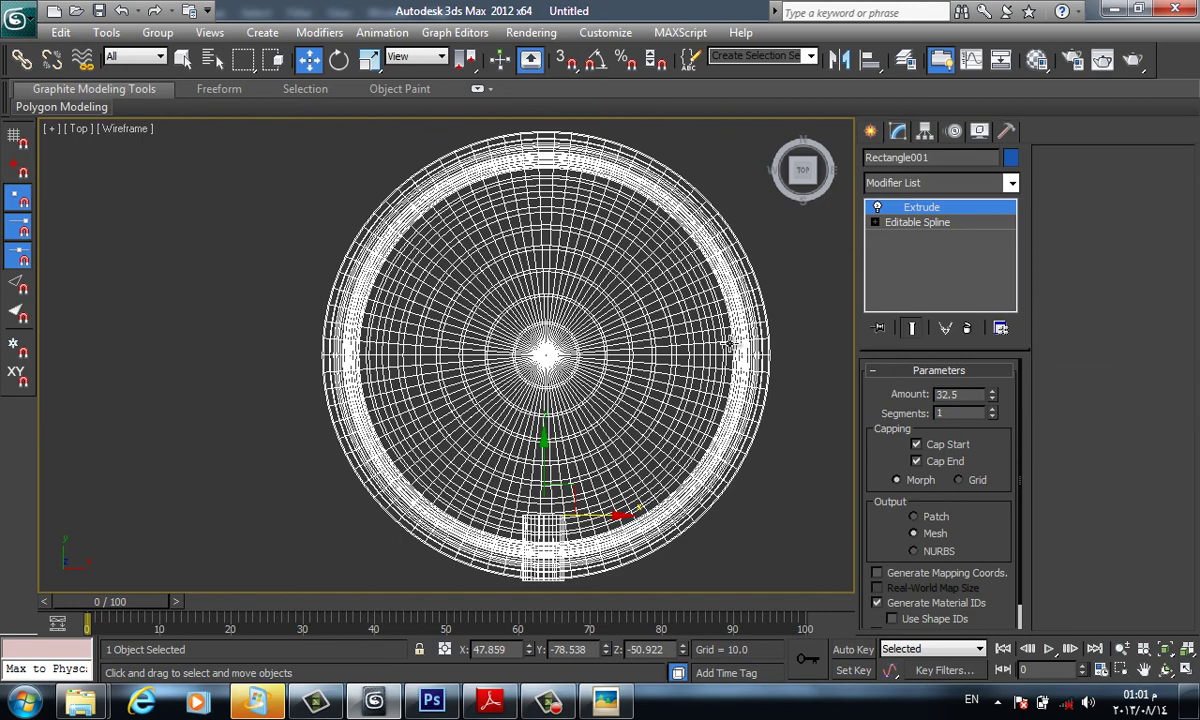
scroll(729, 344, up, 2)
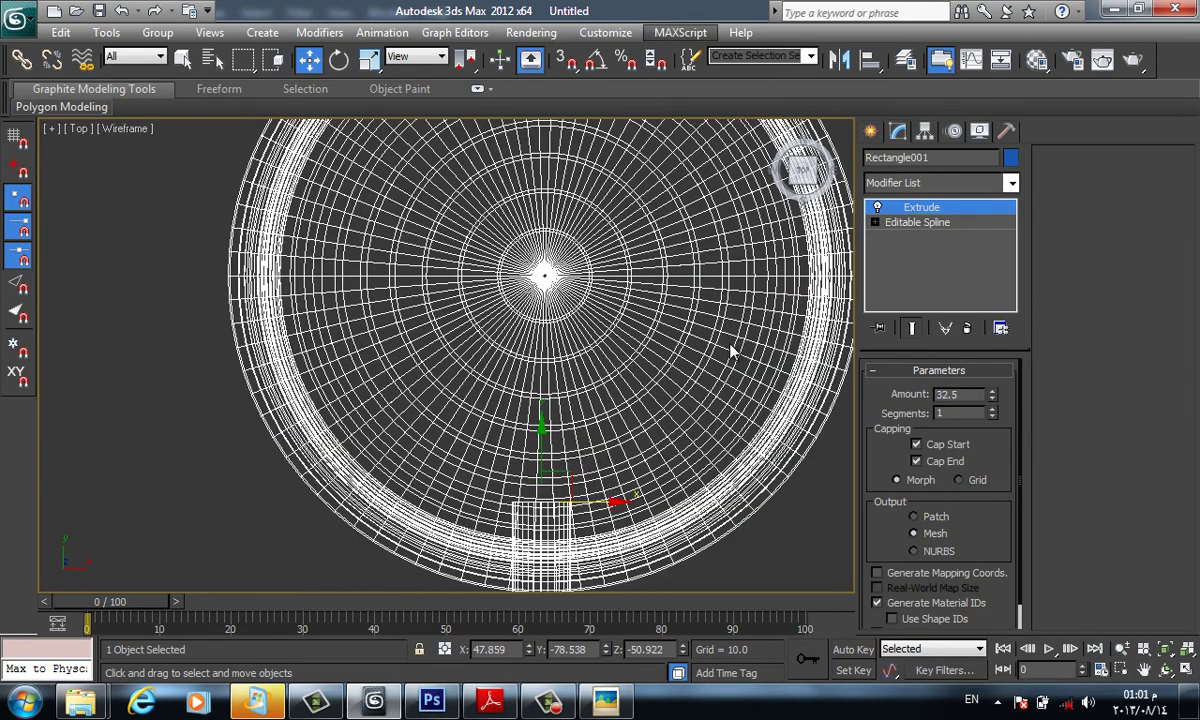
click(870, 60)
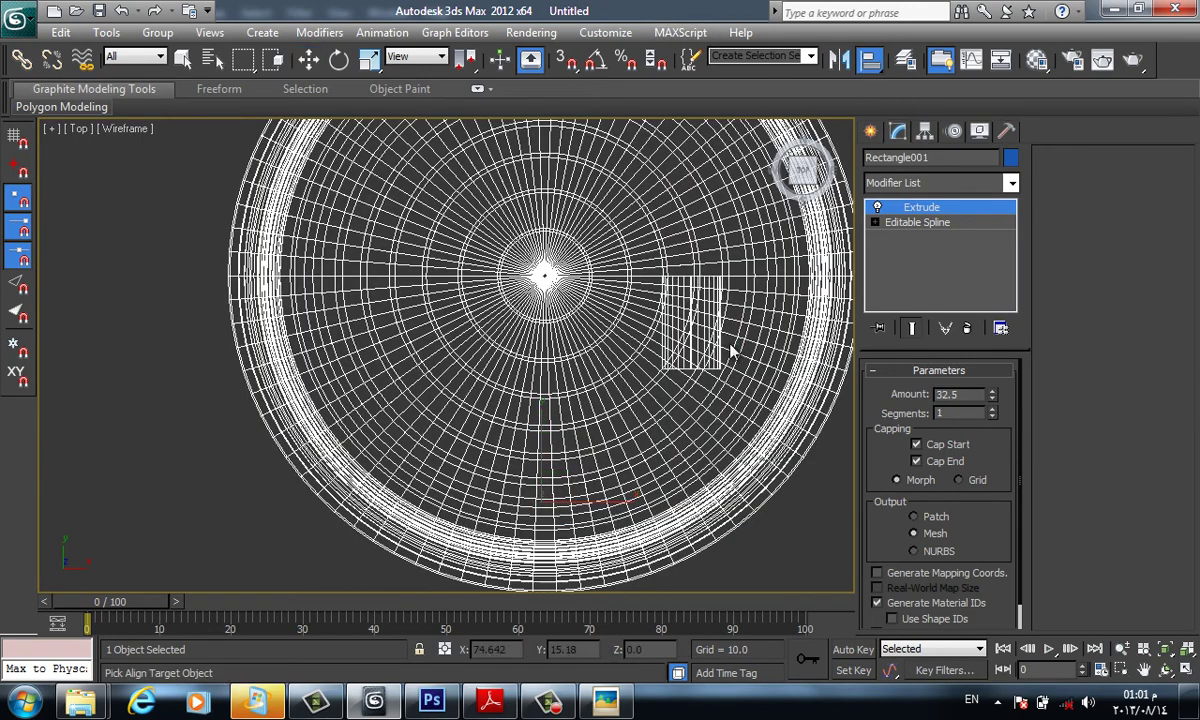
click(730, 346)
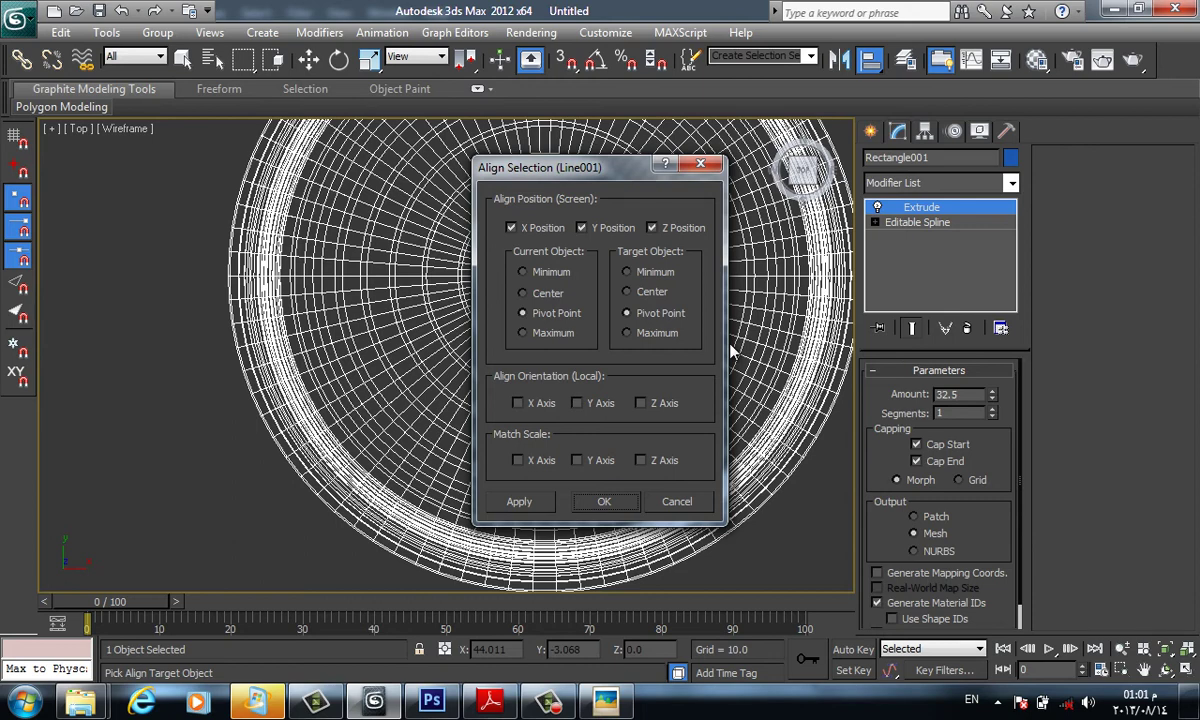
Set the alignment to Center/Center on X Position only, keeping the block's Y
click(511, 227)
click(652, 227)
click(522, 293)
click(626, 291)
drag(560, 167, 185, 146)
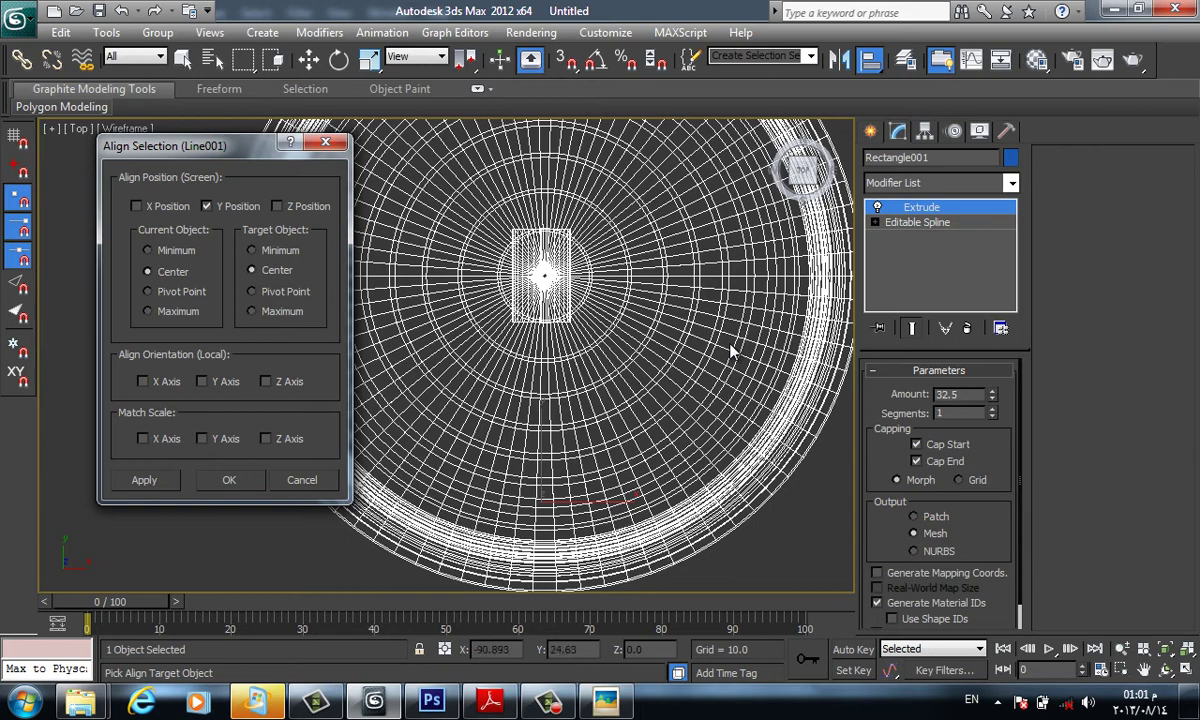
click(136, 206)
click(206, 206)
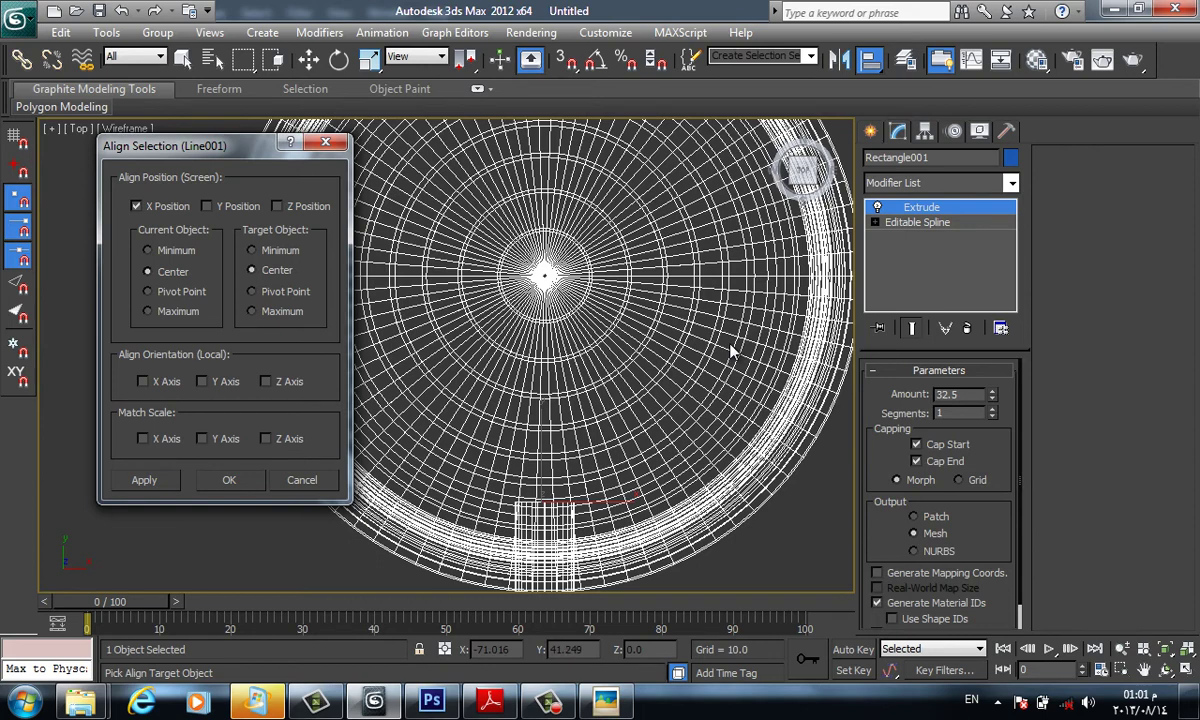
Apply the X-centre alignment, fit the dome in view and constrain movement to XY
key(Return)
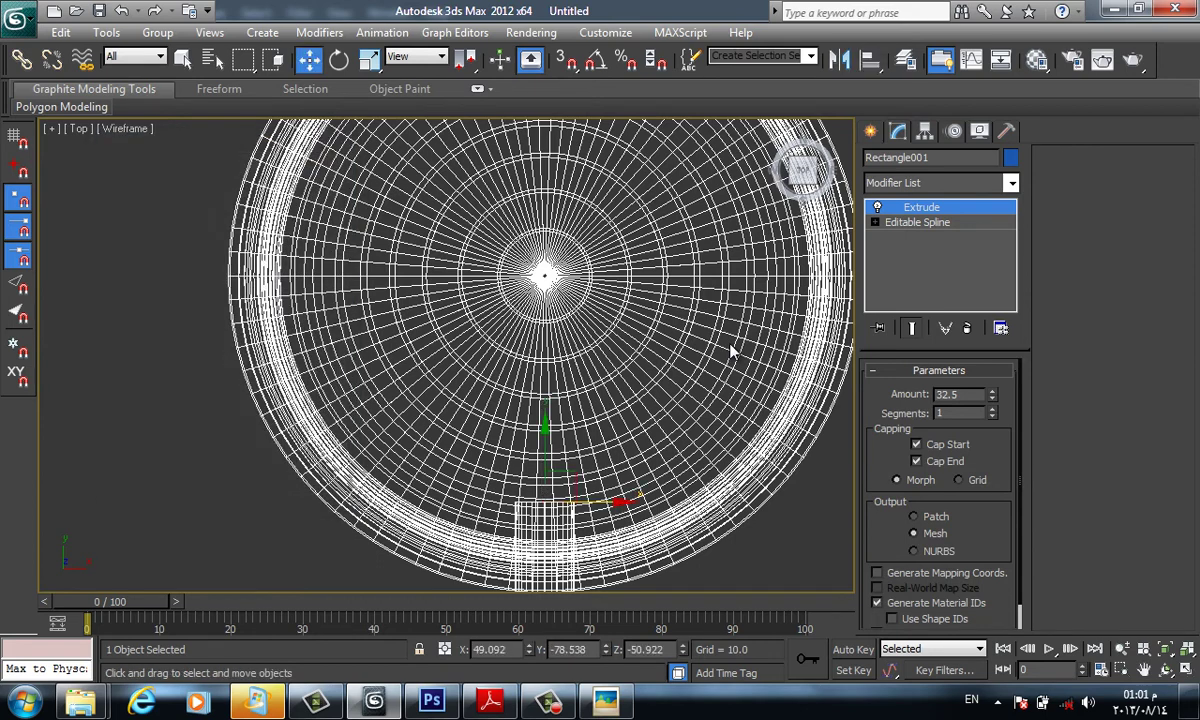
key(z)
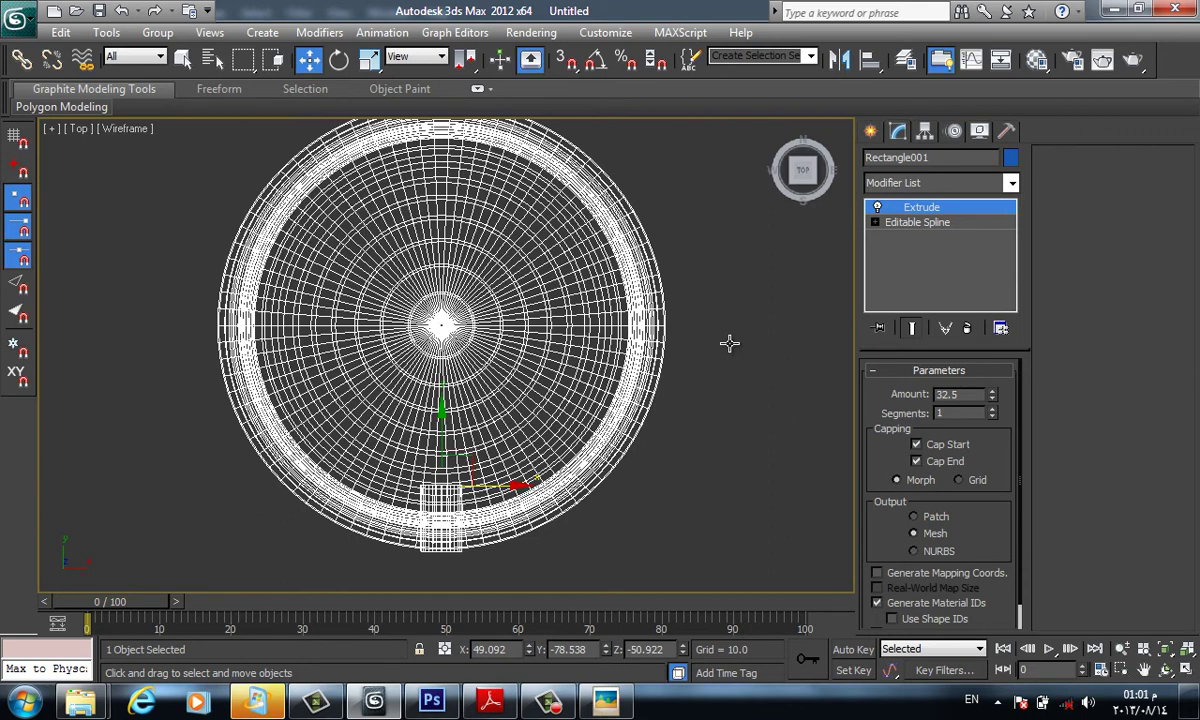
key(F6)
key(F8)
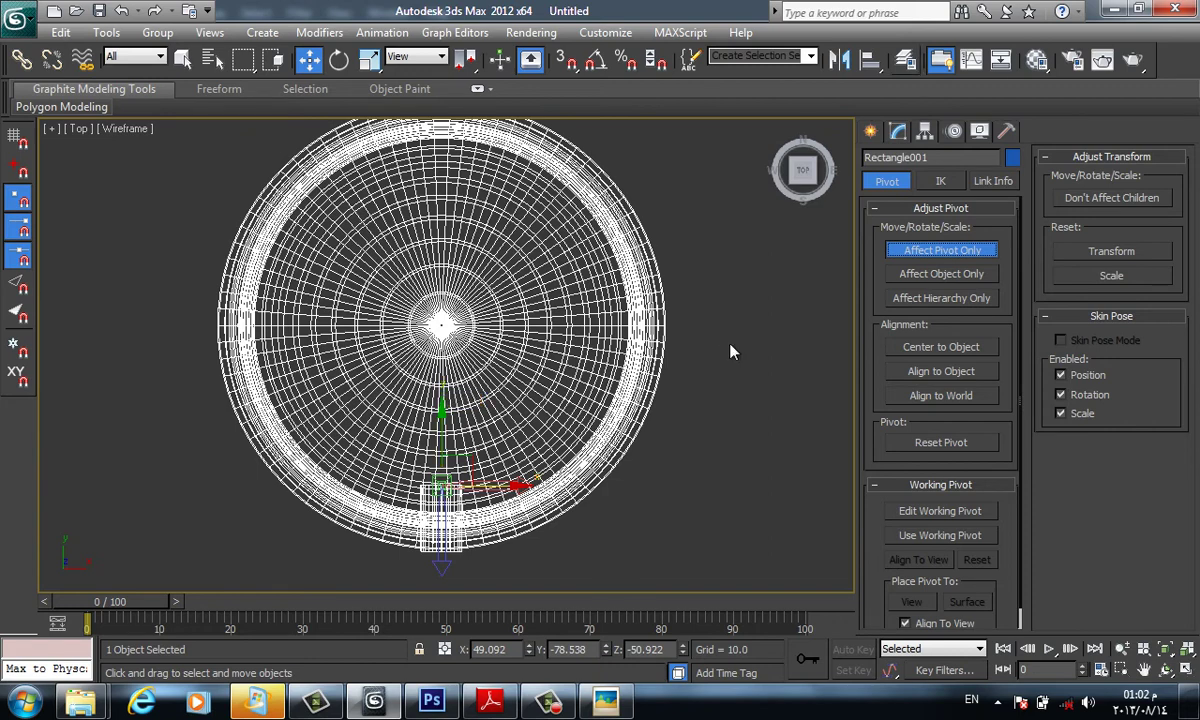
Align Rectangle001's pivot point to Line001's centre in X and Y
key(alt+a)
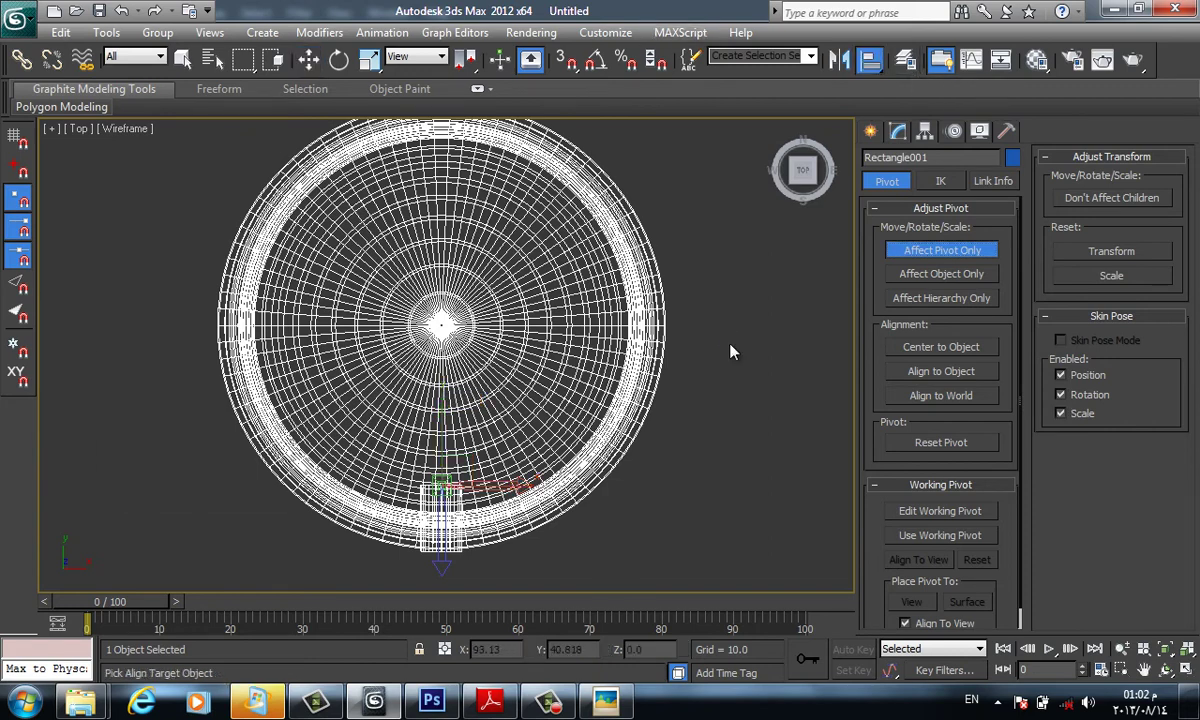
click(730, 351)
key(Down)
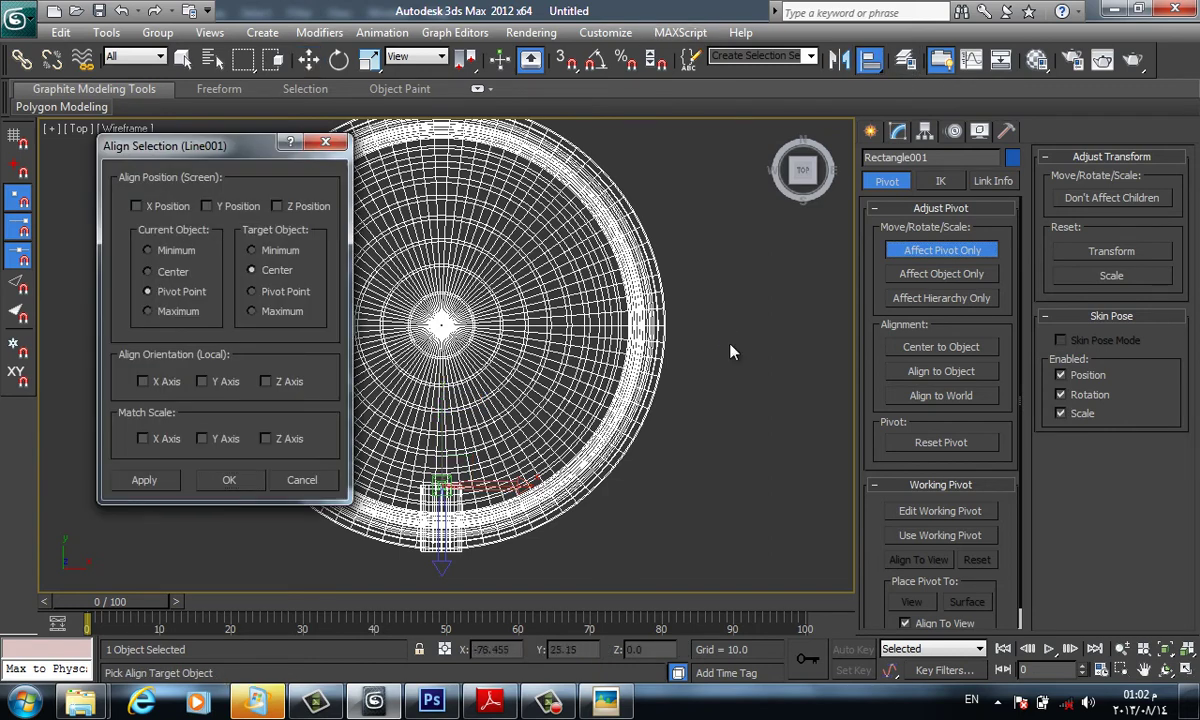
key(shift+Tab)
key(space)
key(Tab)
key(space)
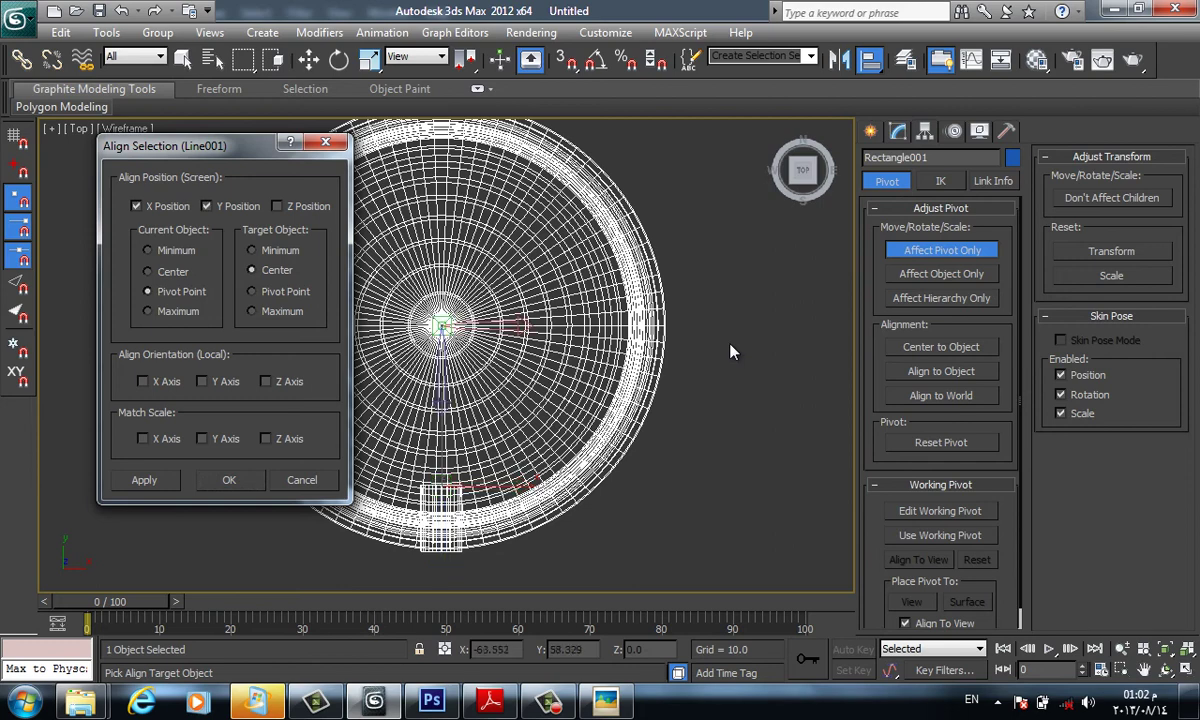
key(Tab)
key(space)
key(Tab)
key(Tab)
key(Tab)
key(space)
key(Return)
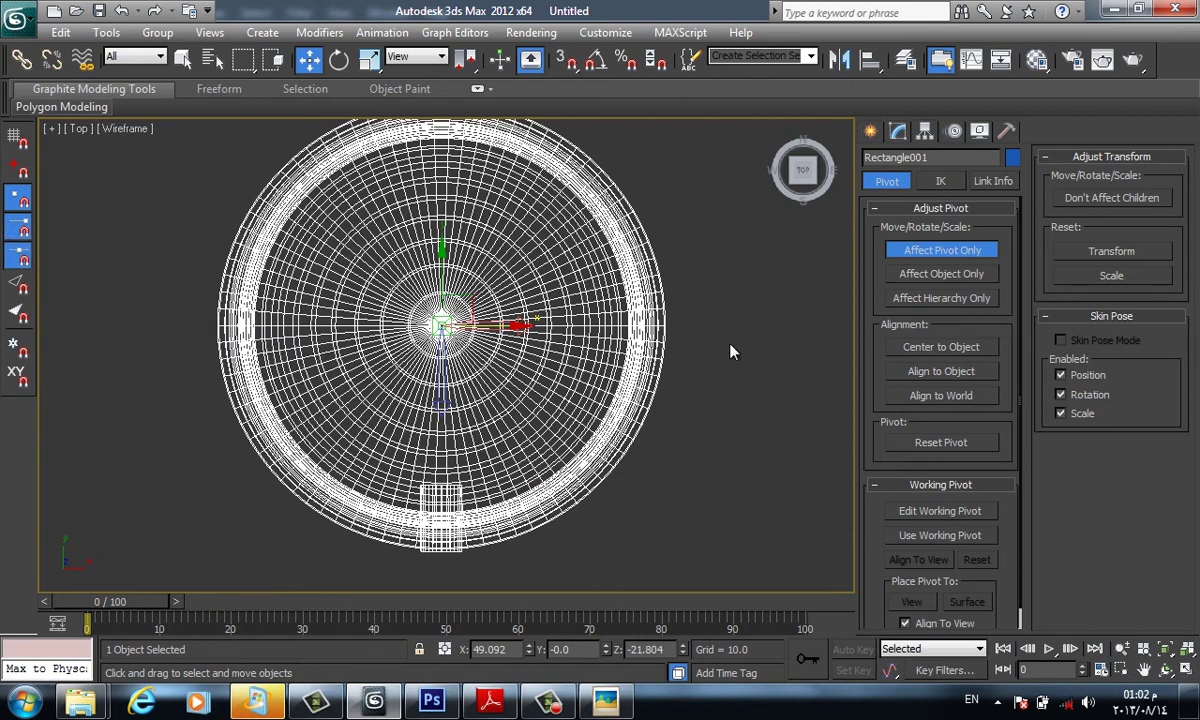
key(s)
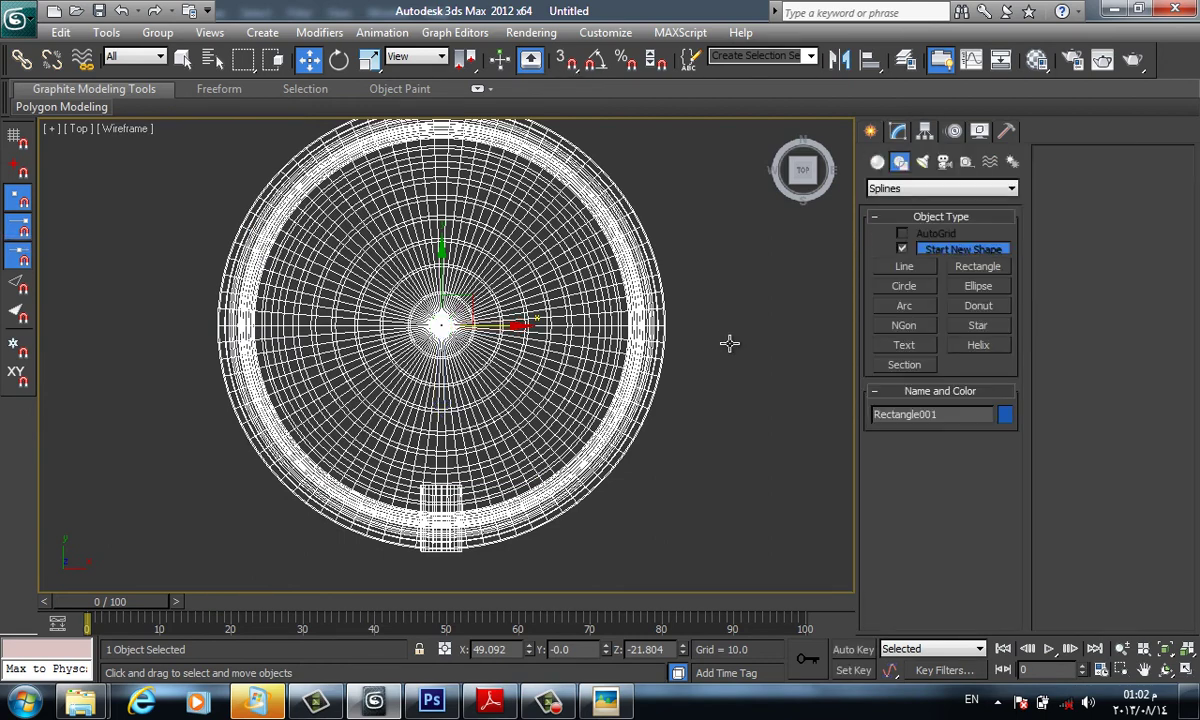
Switch to shaded Perspective and orbit until the dome and window block face front-on
key(p)
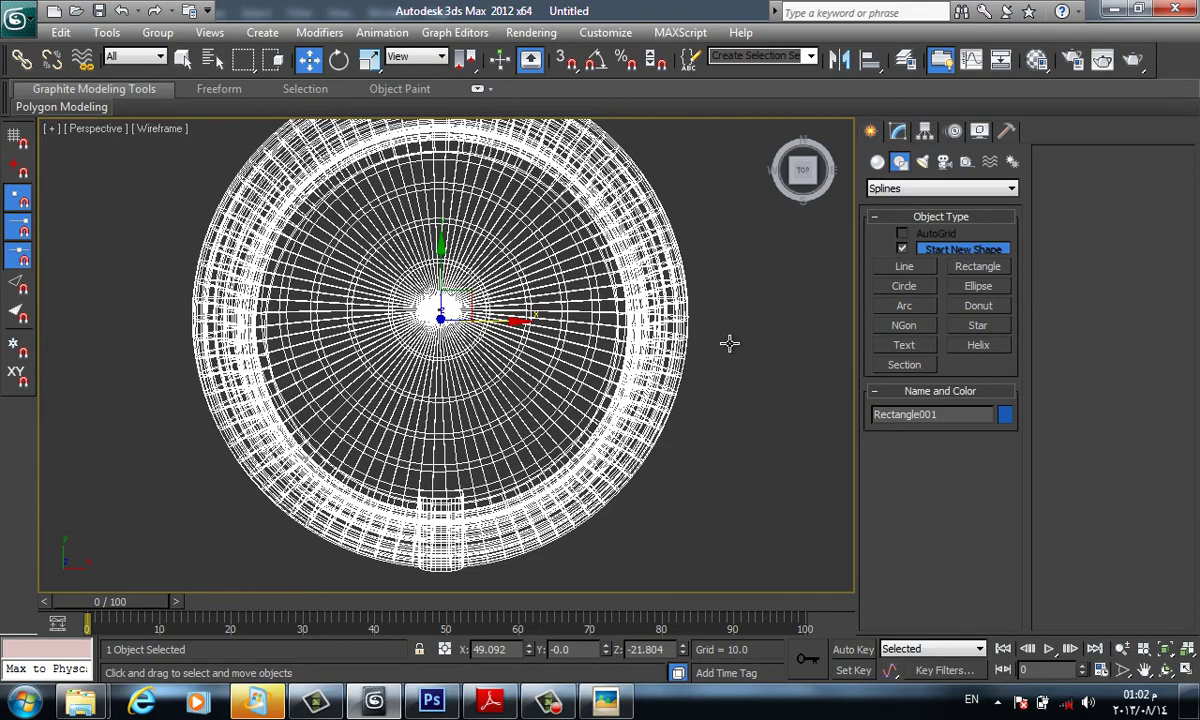
alt+middle_drag(729, 343, 729, 343)
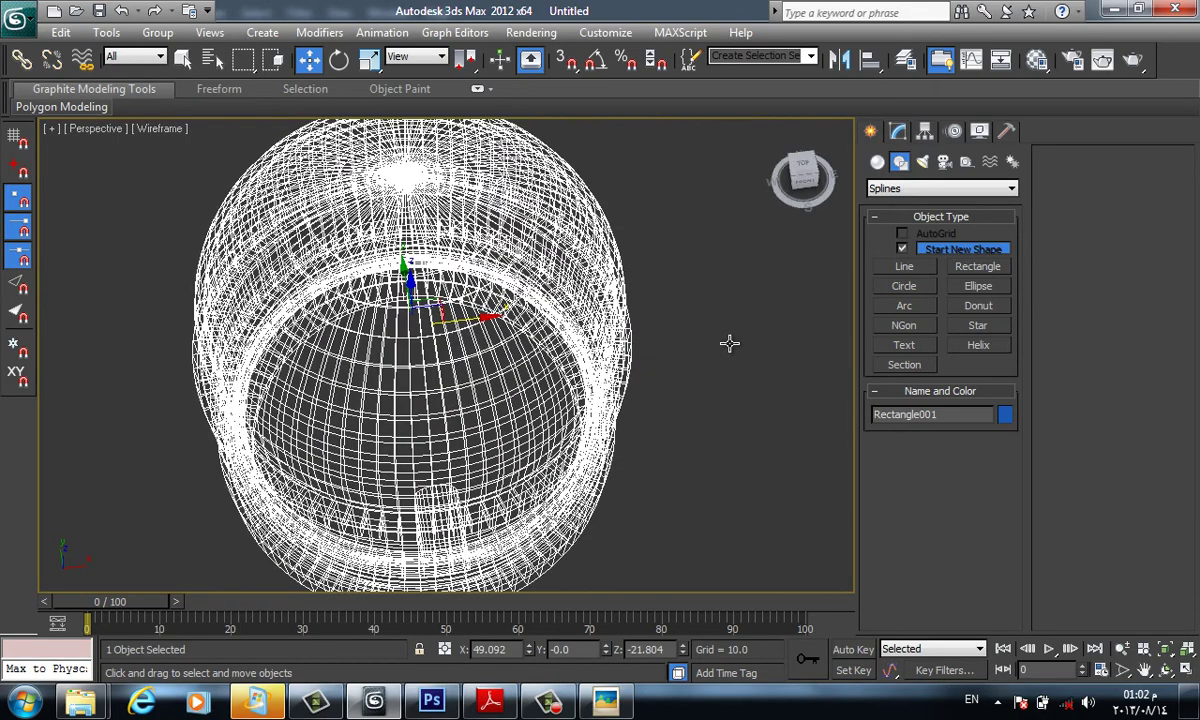
key(F3)
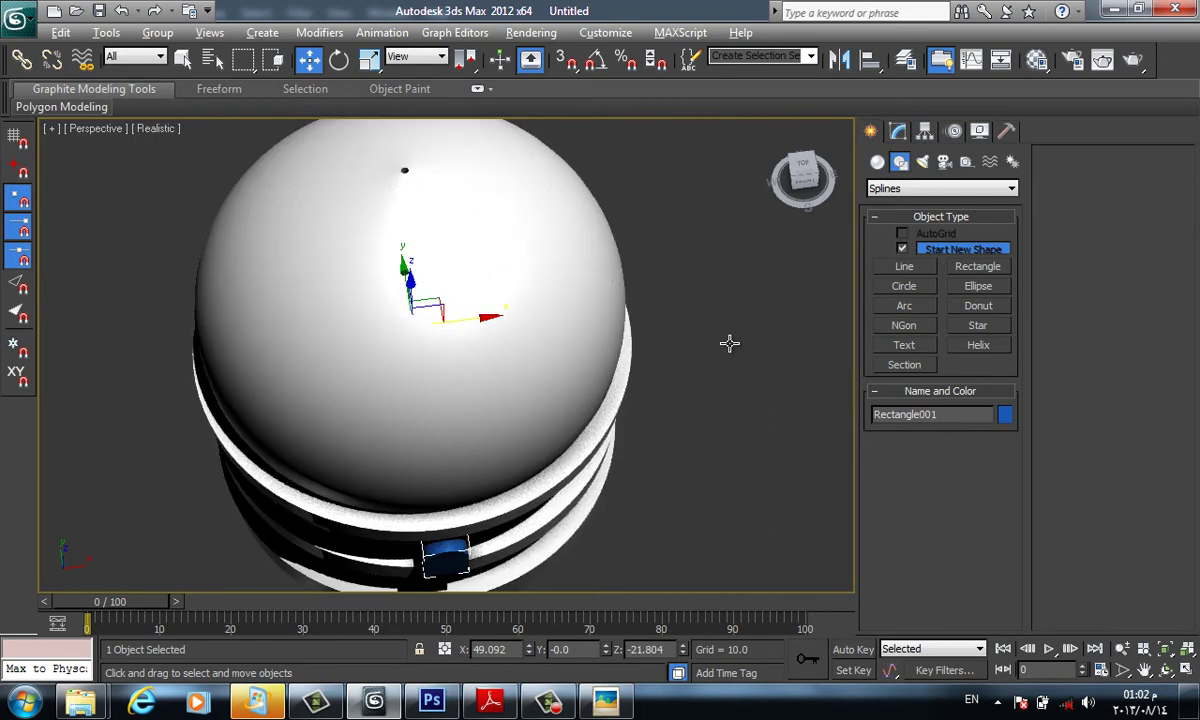
alt+middle_drag(729, 343, 729, 343)
scroll(729, 343, down, 3)
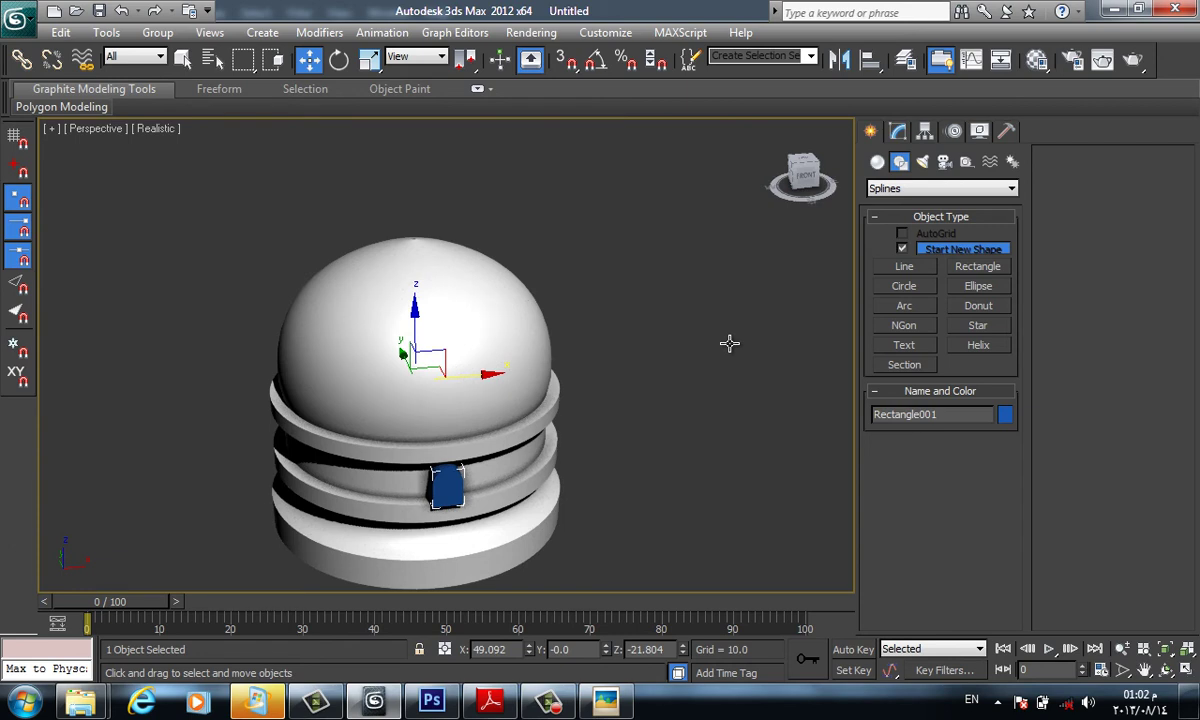
scroll(729, 343, up, 2)
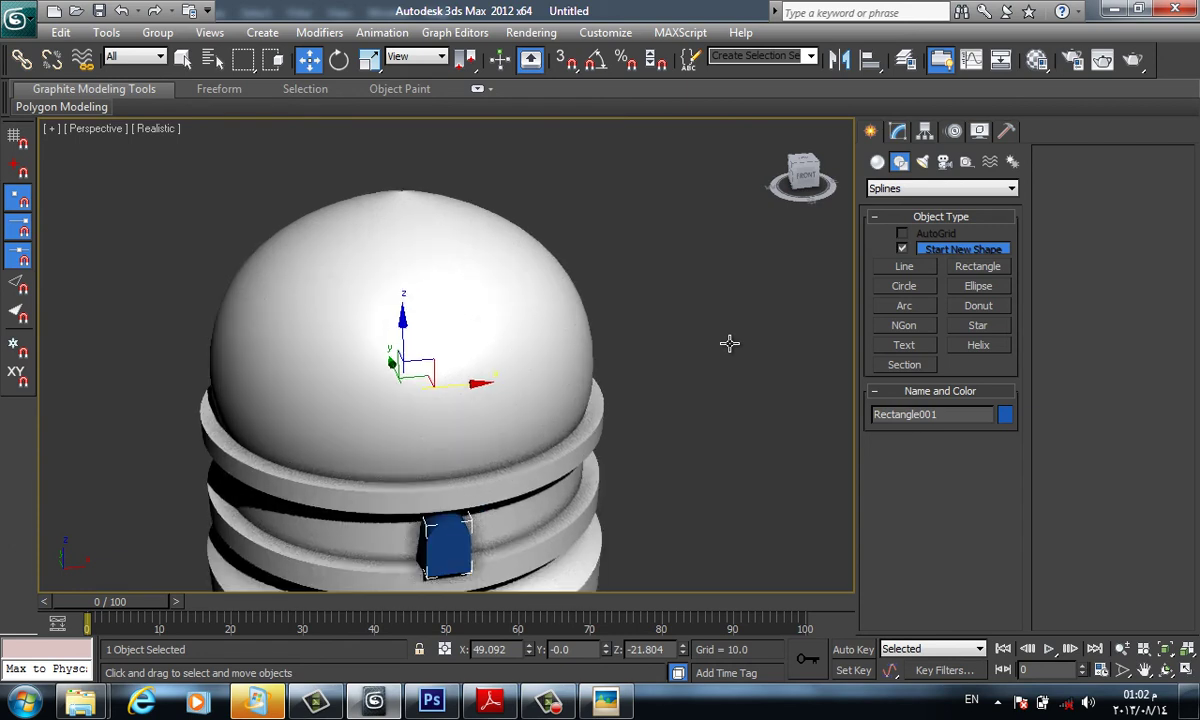
alt+middle_drag(729, 343, 729, 343)
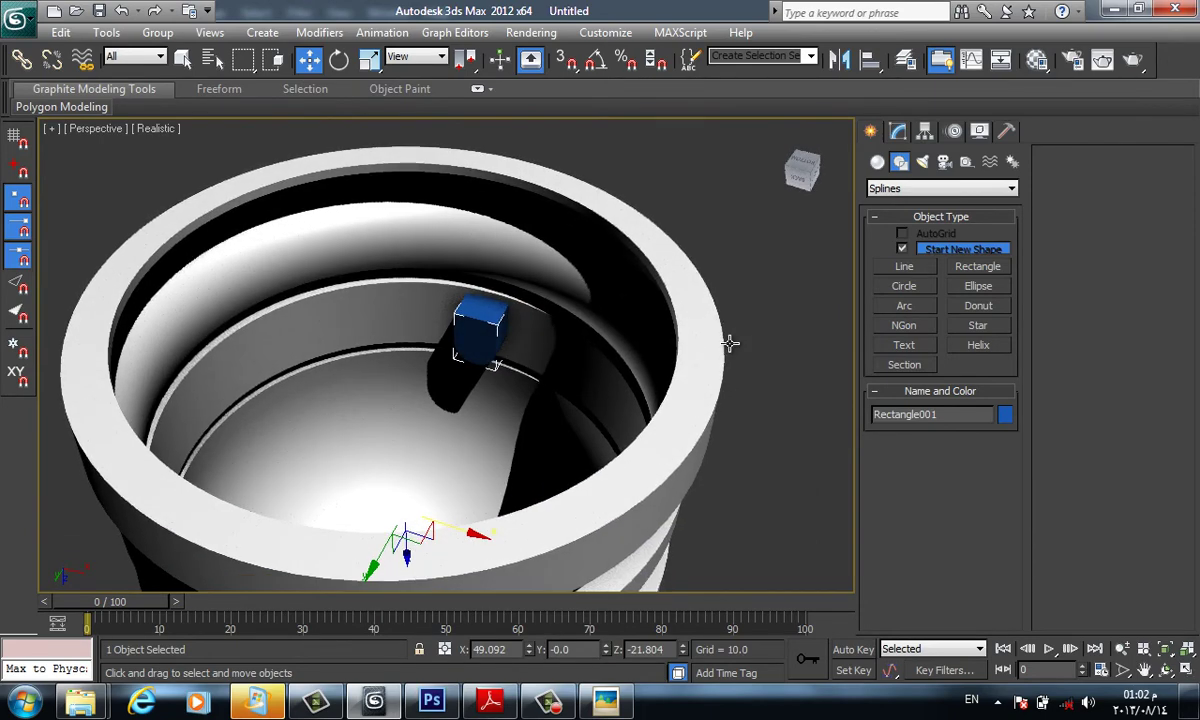
alt+middle_drag(729, 343, 729, 343)
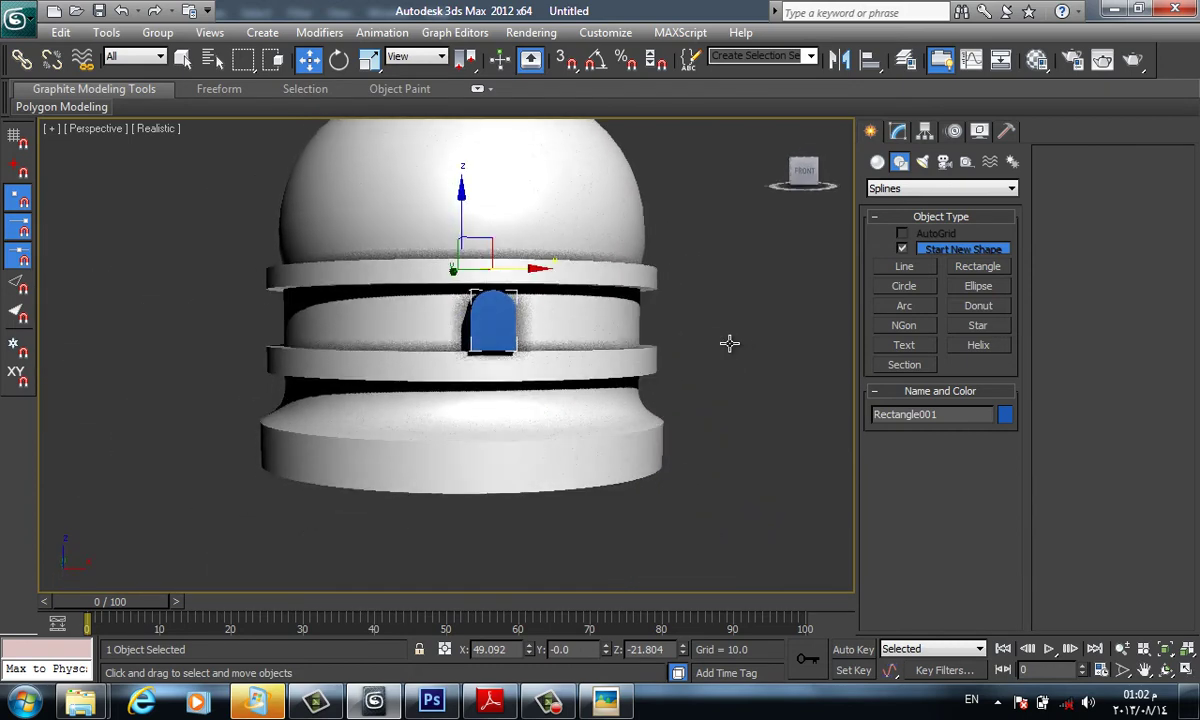
Open the Array dialog for the window shape, move it aside and turn on Preview
key(alt+t)
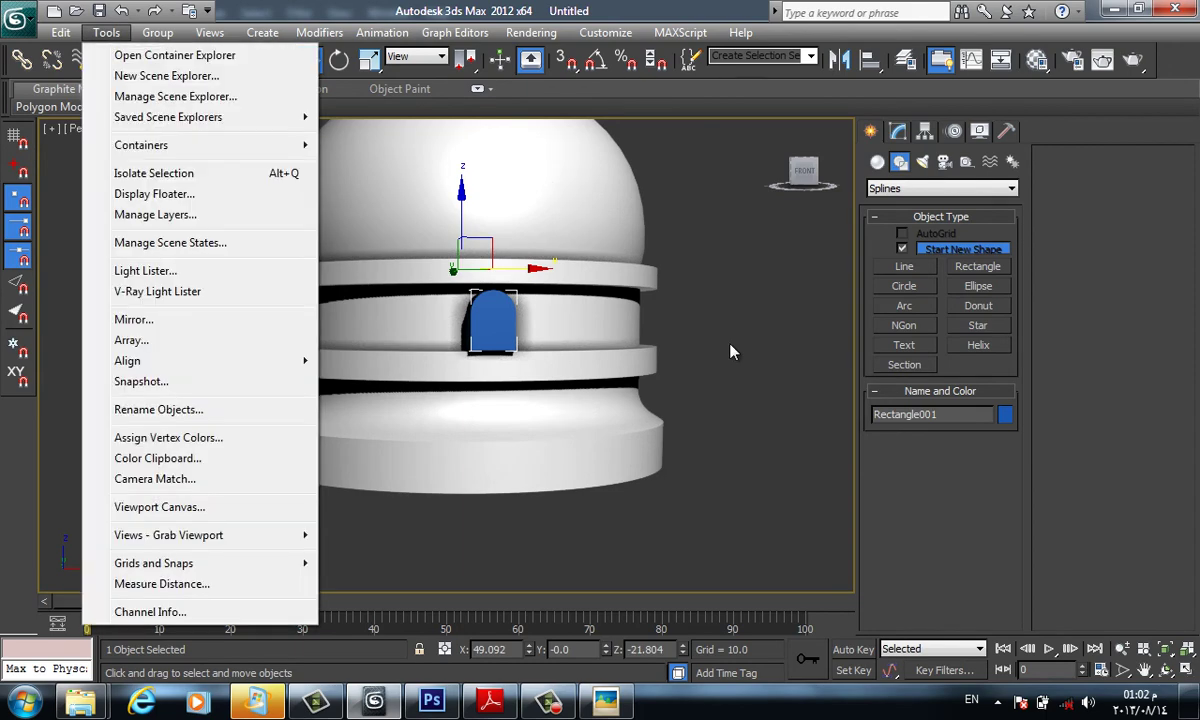
key(m)
key(m)
key(Down)
key(Return)
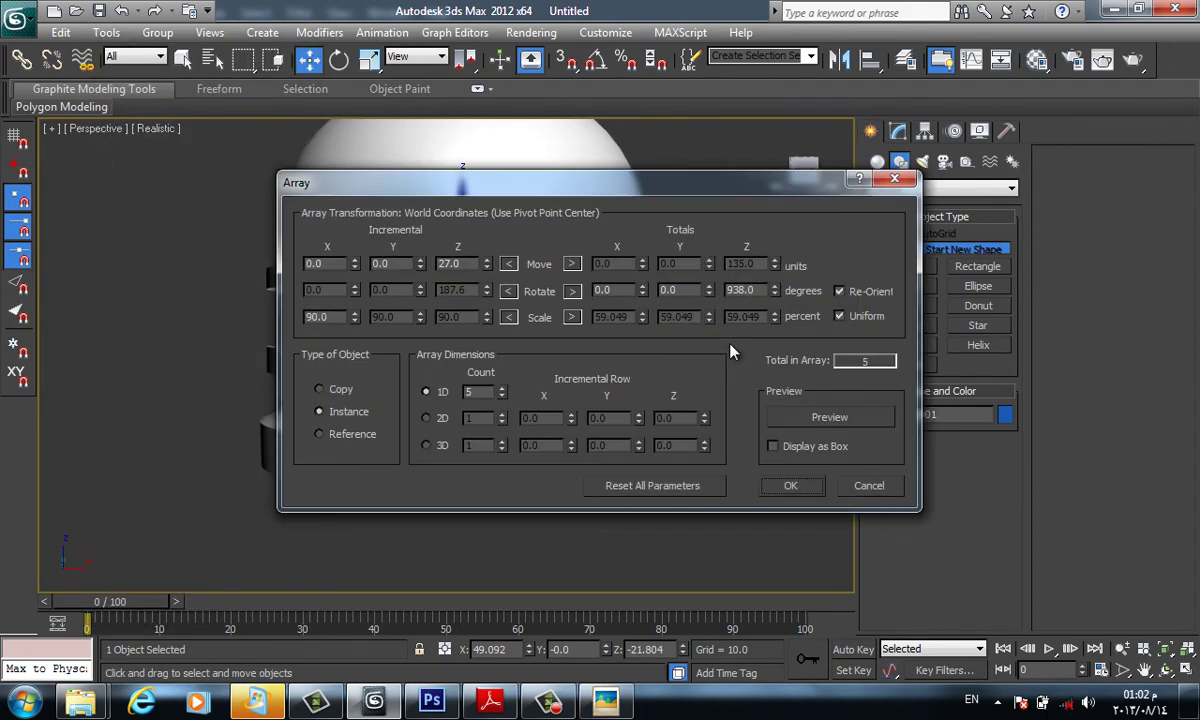
drag(500, 182, 903, 191)
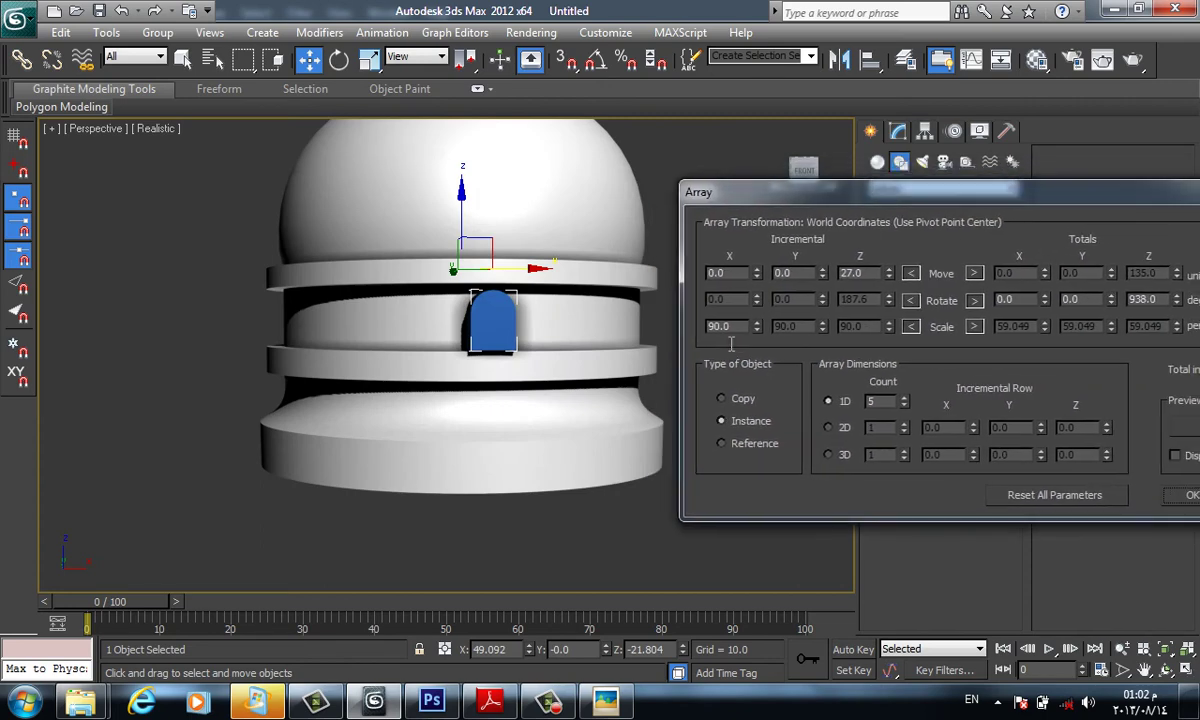
key(alt+p)
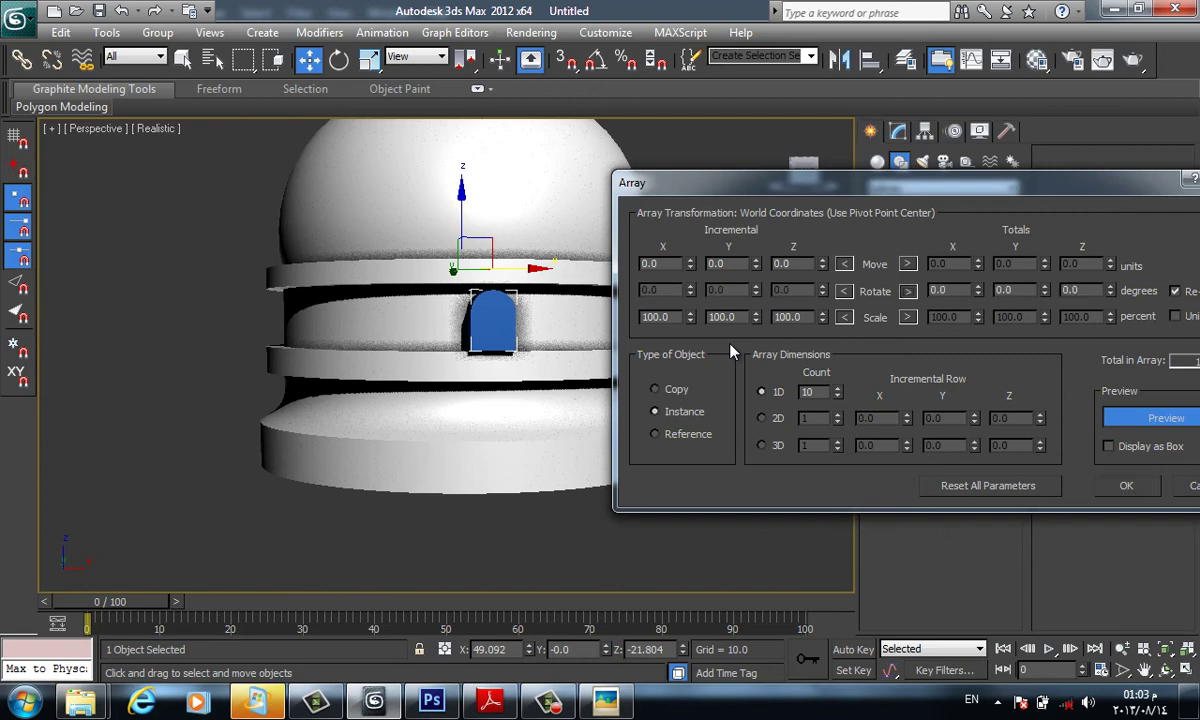
Set the array's total Z rotation to 360° and its 1D count to 20 instances
drag(700, 183, 640, 152)
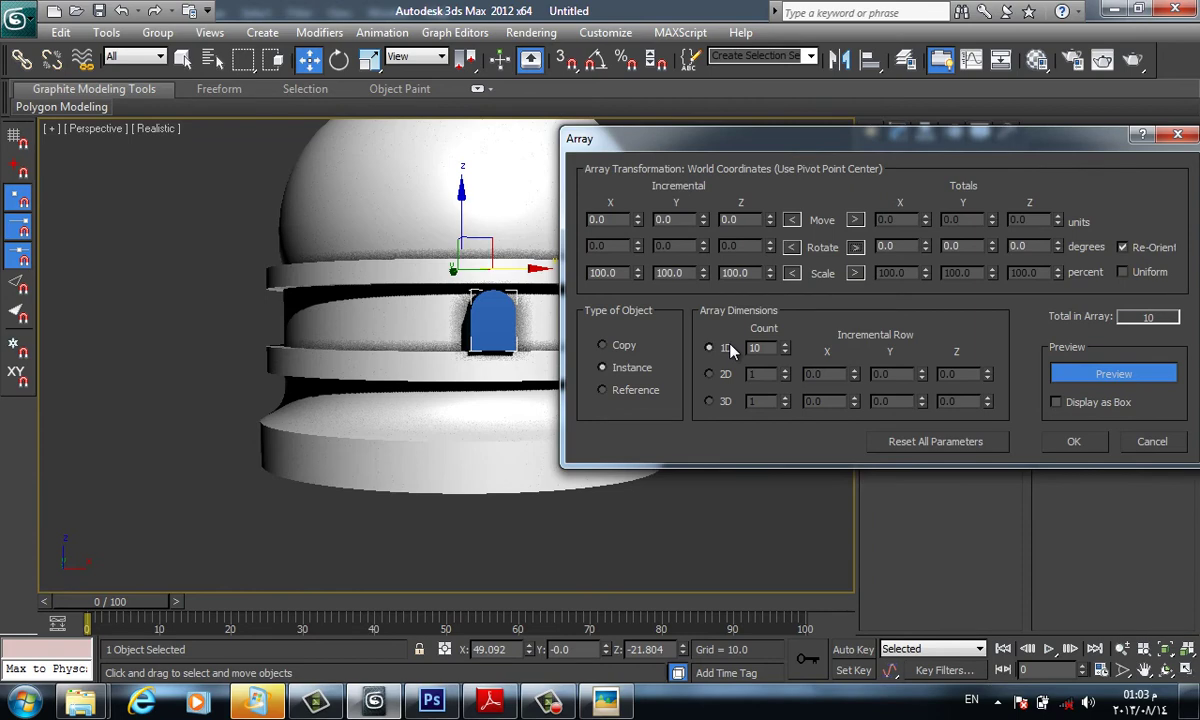
text(4)
key(Return)
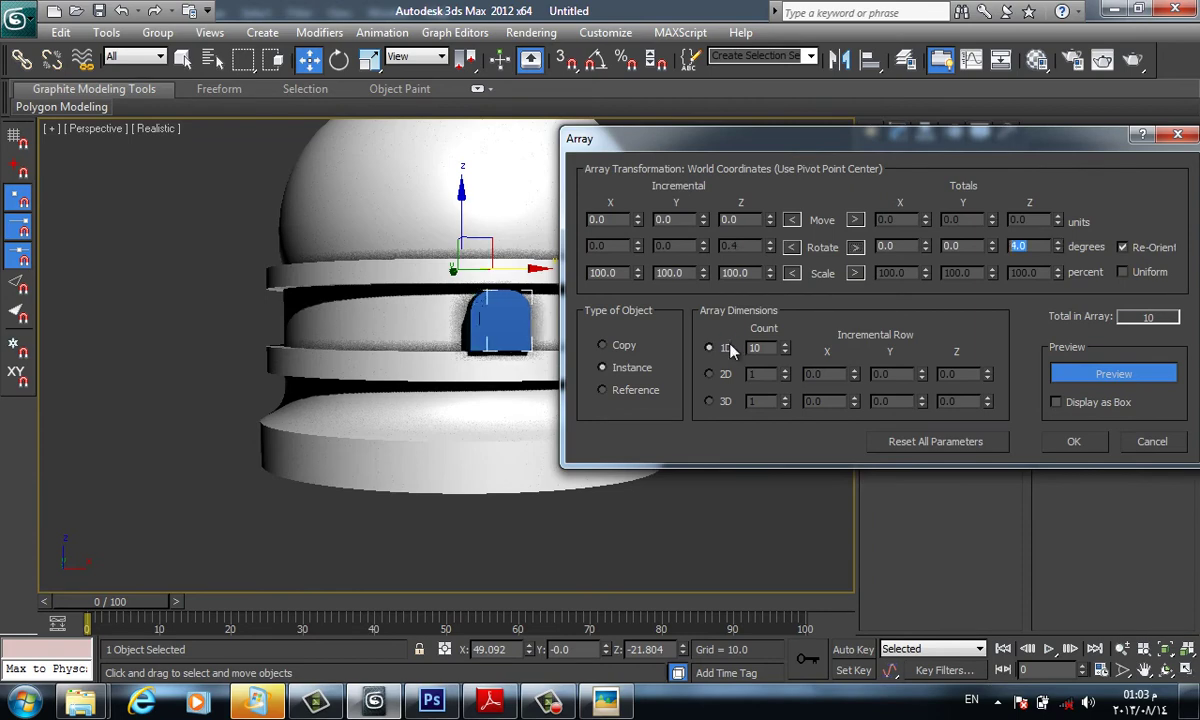
text(360)
key(Tab)
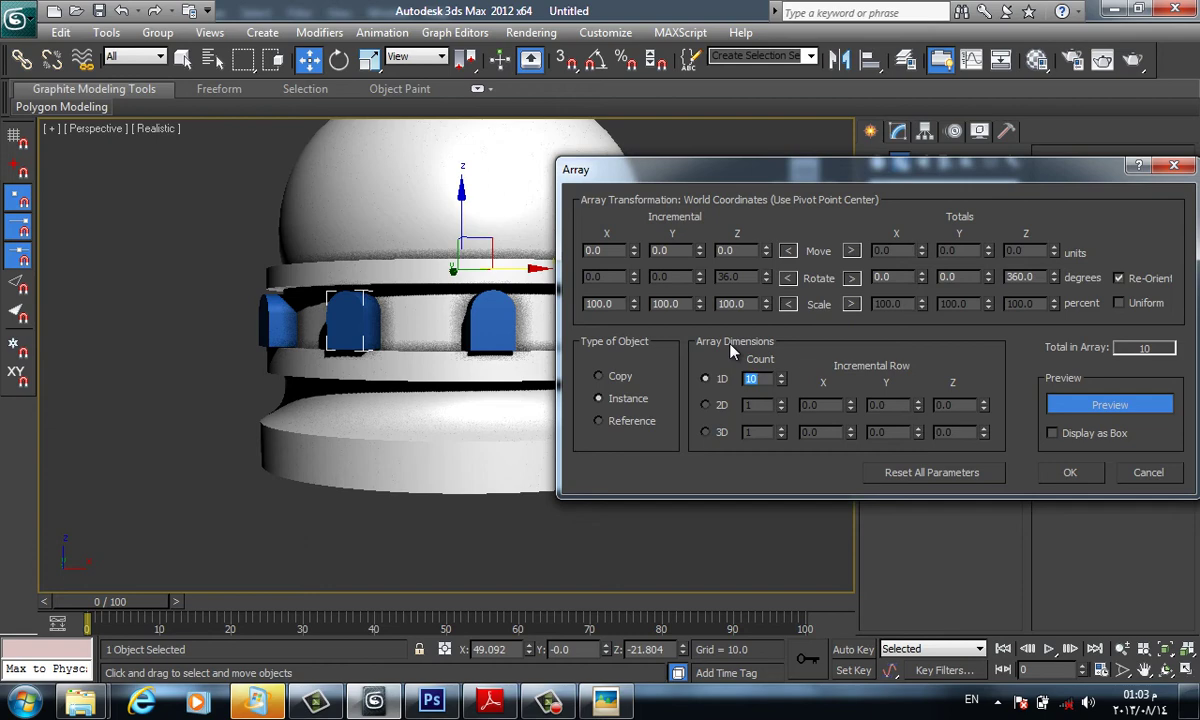
text(15)
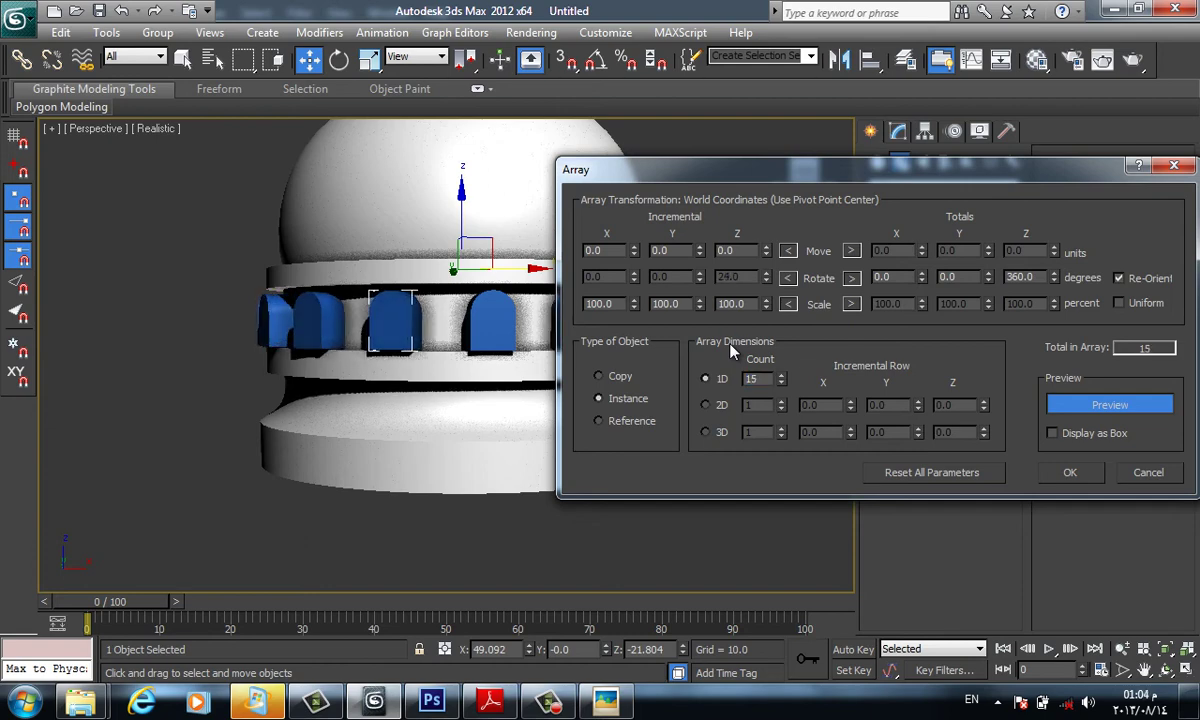
text(22)
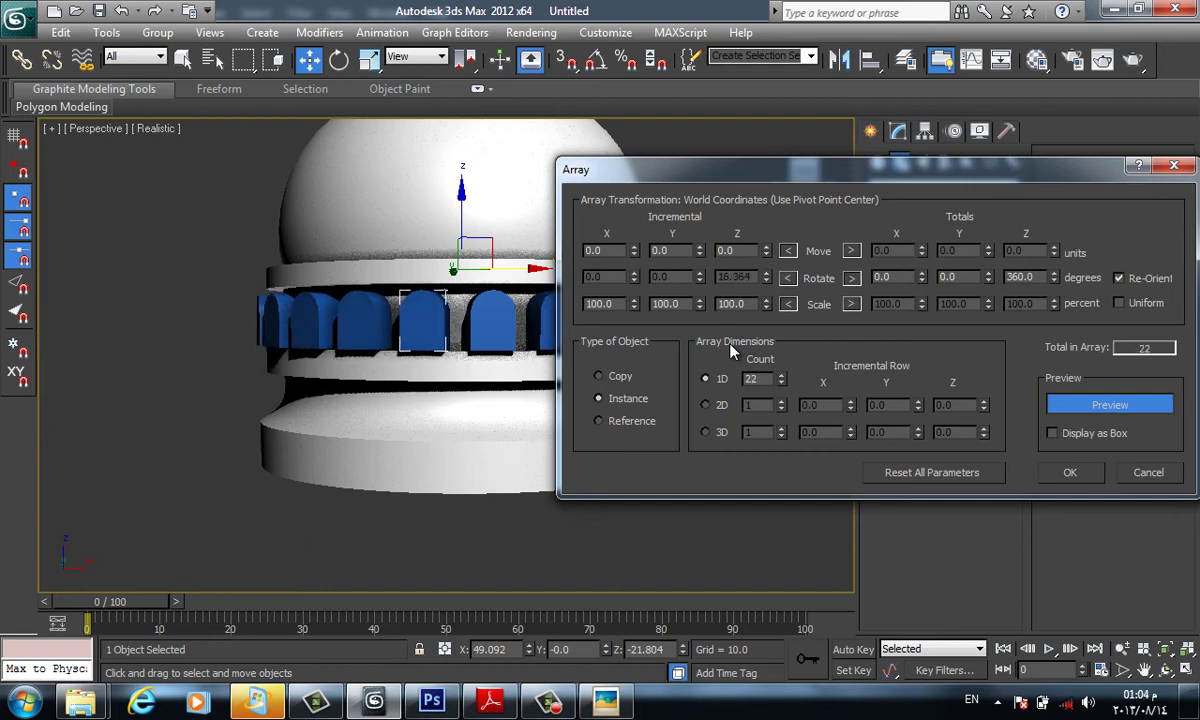
text(25)
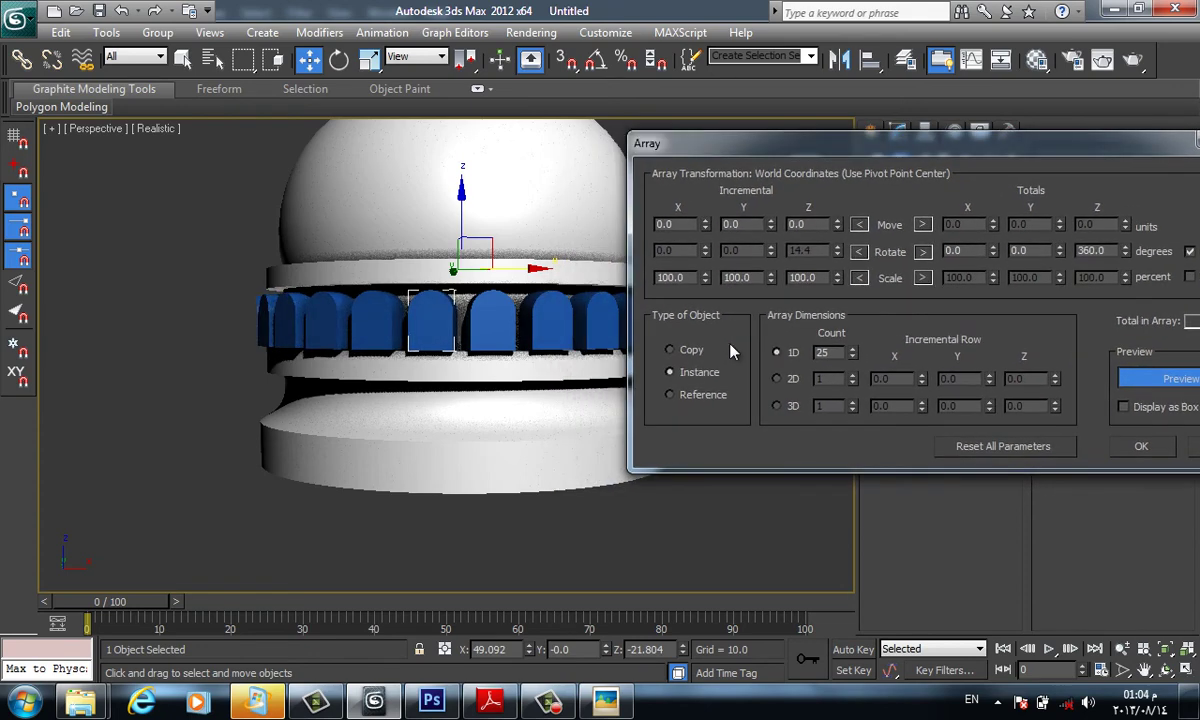
text(21)
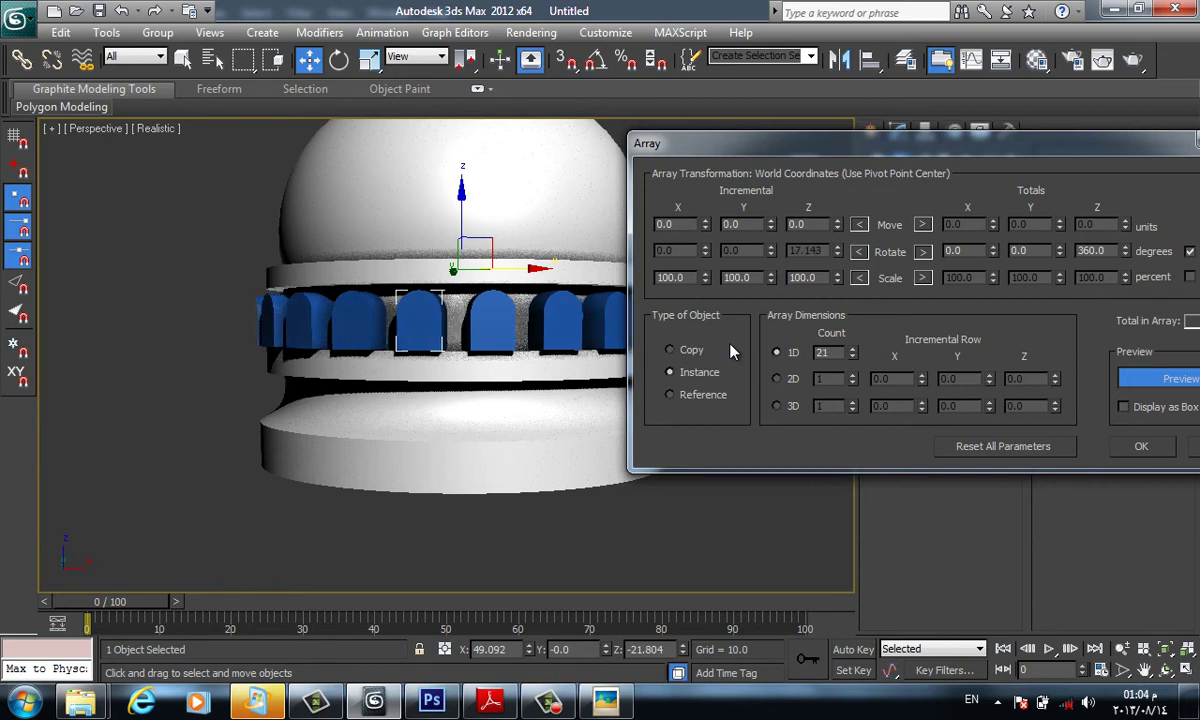
text(20)
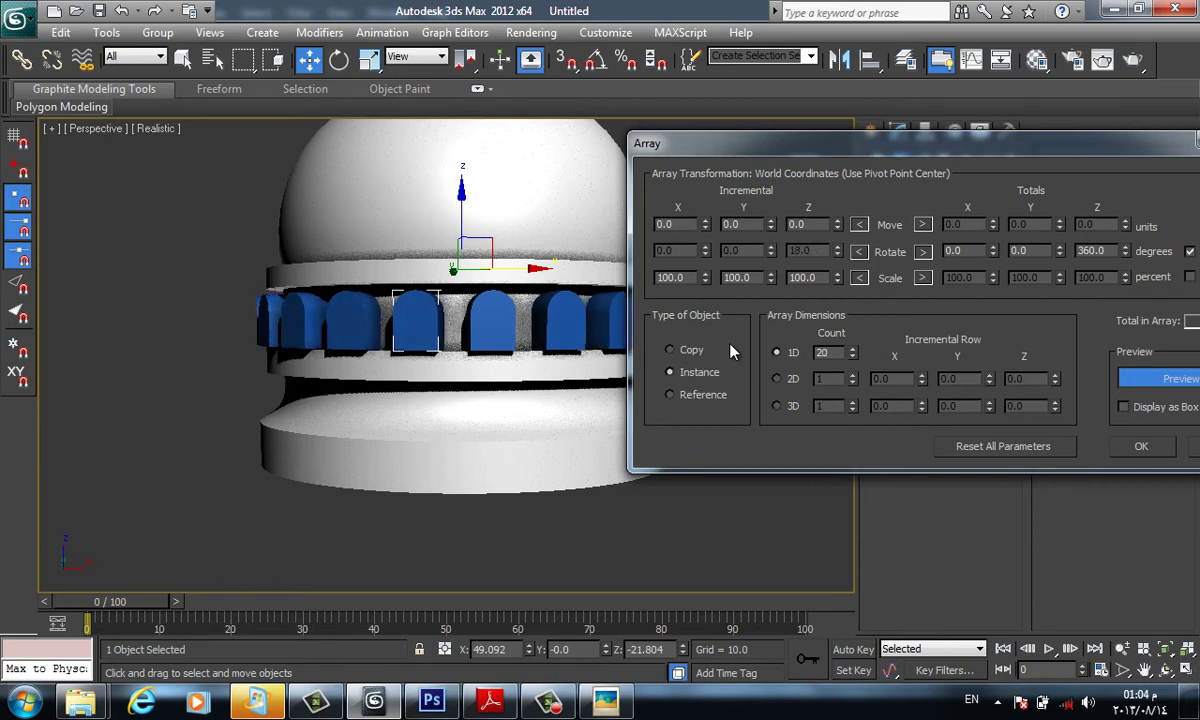
text(1920)
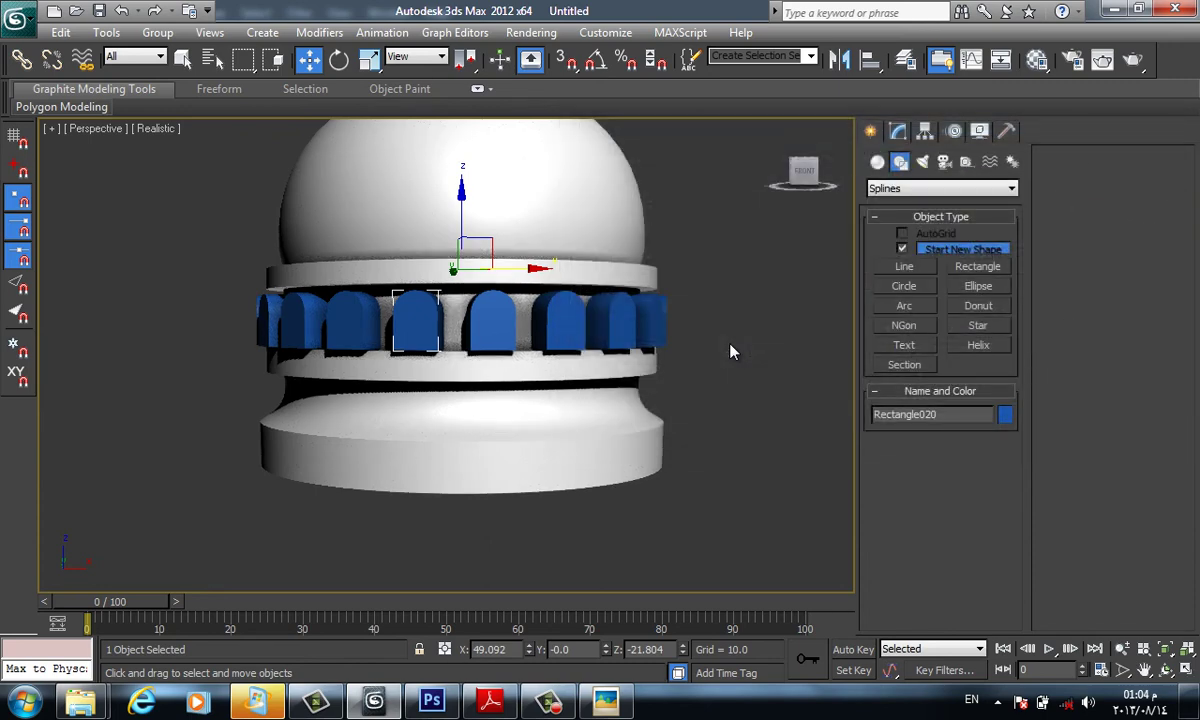
Bring up the Front view and centre the dome with its row of arched windows
key(f)
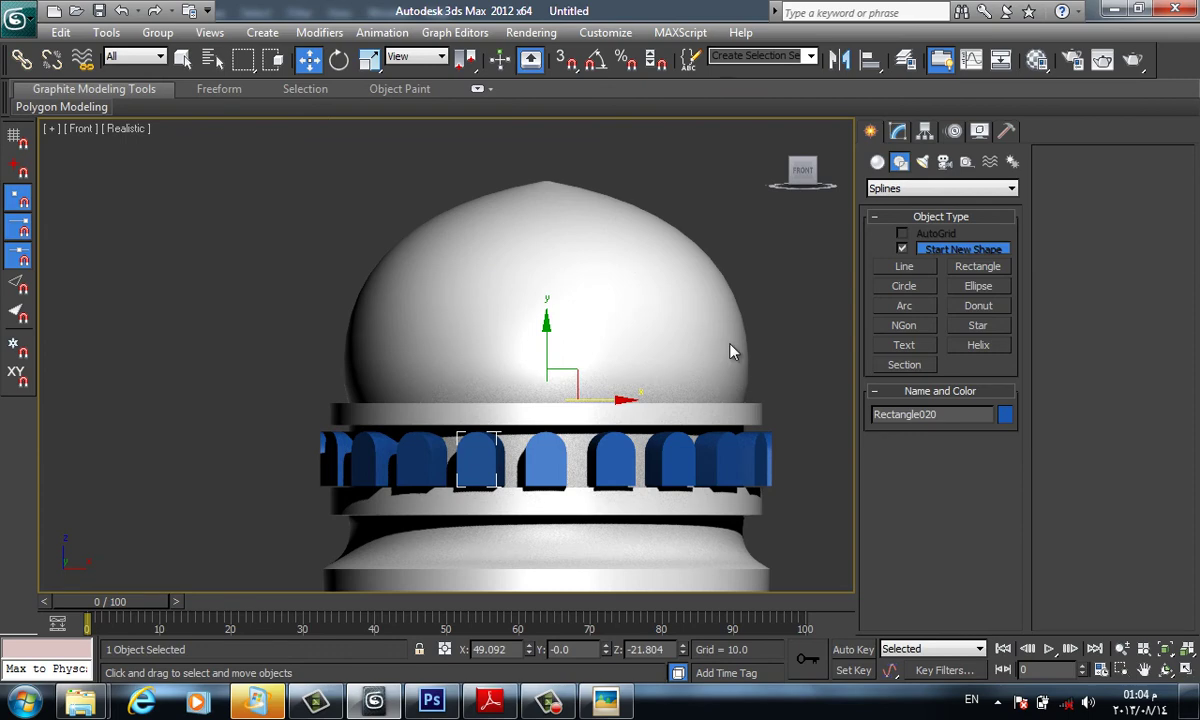
middle_drag(731, 348, 730, 344)
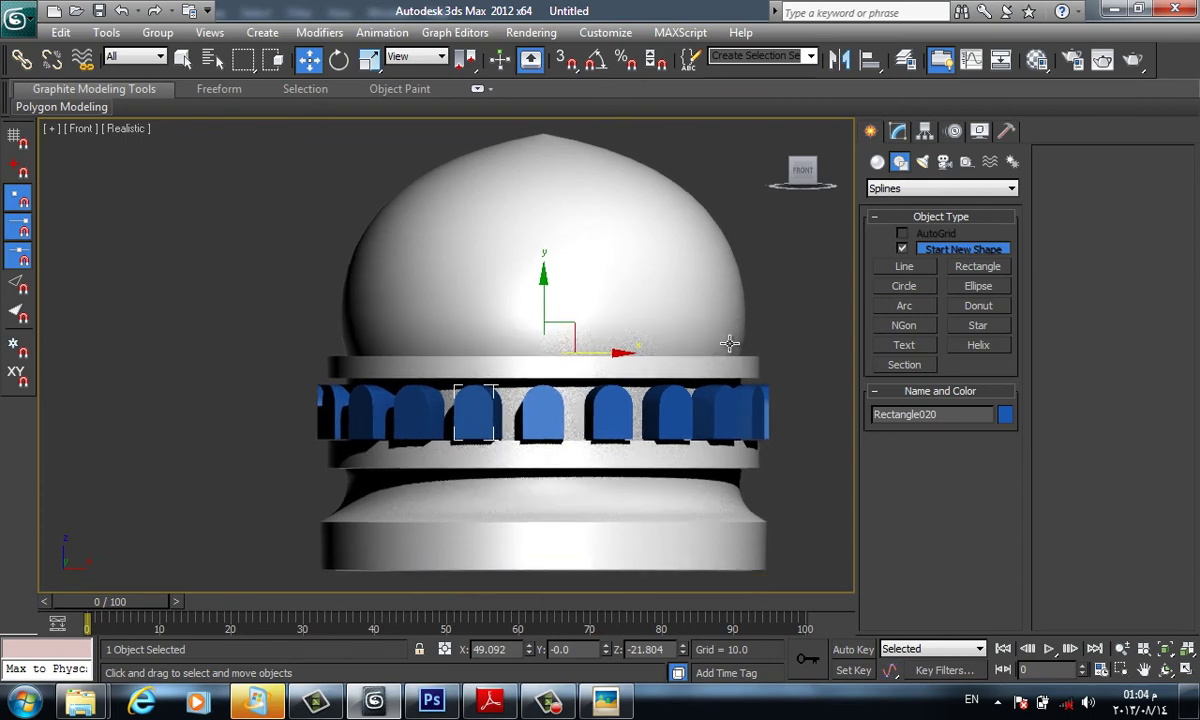
scroll(730, 344, up, 3)
scroll(730, 344, up, 1)
scroll(730, 344, up, 1)
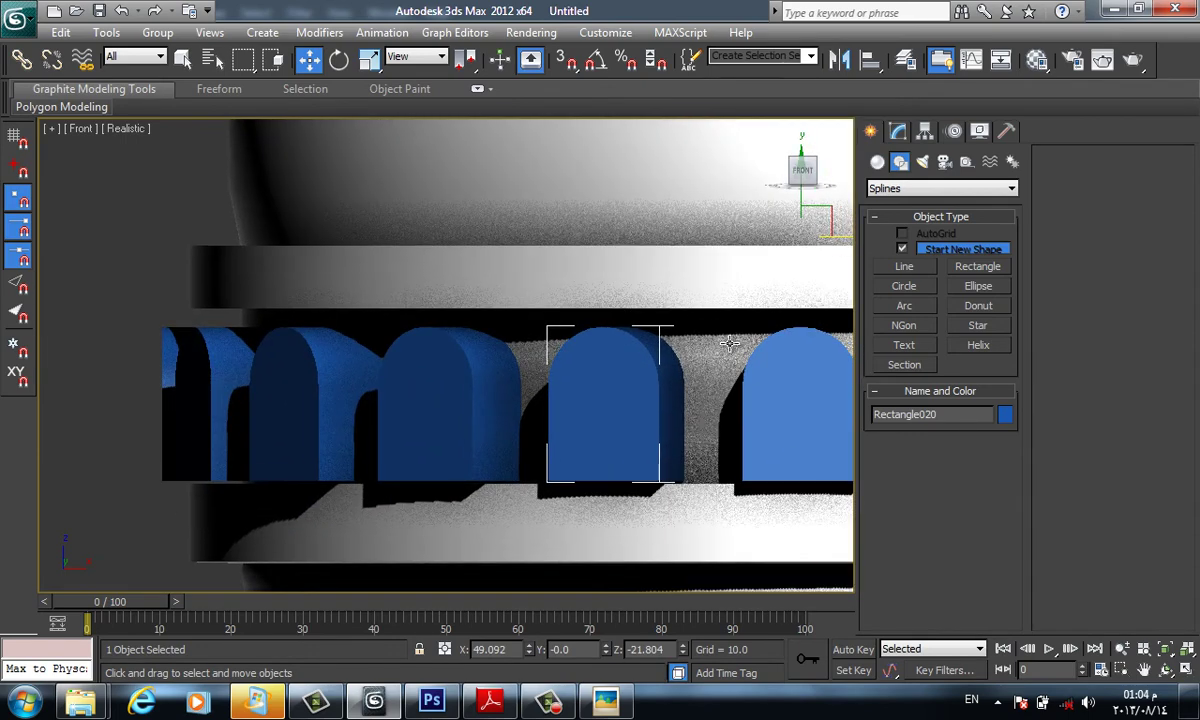
scroll(730, 344, up, 3)
scroll(730, 344, down, 2)
scroll(730, 344, down, 1)
middle_drag(685, 322, 730, 343)
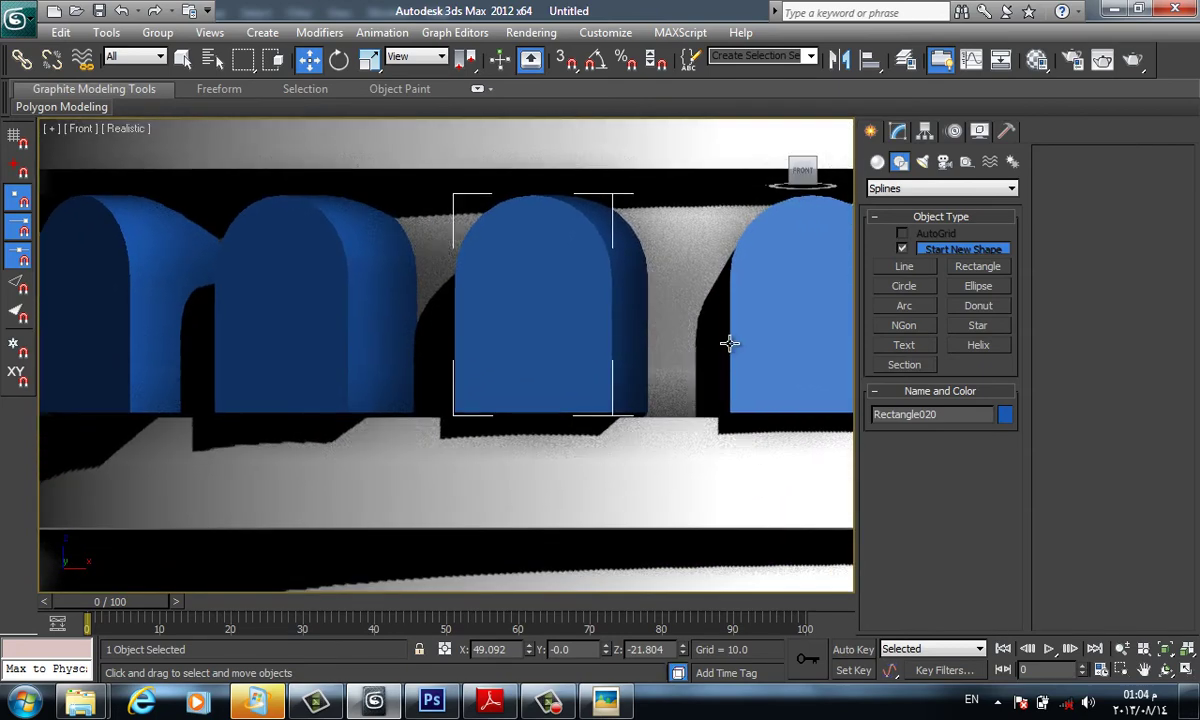
Zoom out to show the whole dome and select the lathed dome Line001
scroll(730, 344, up, 2)
scroll(730, 344, up, 2)
scroll(730, 344, up, 2)
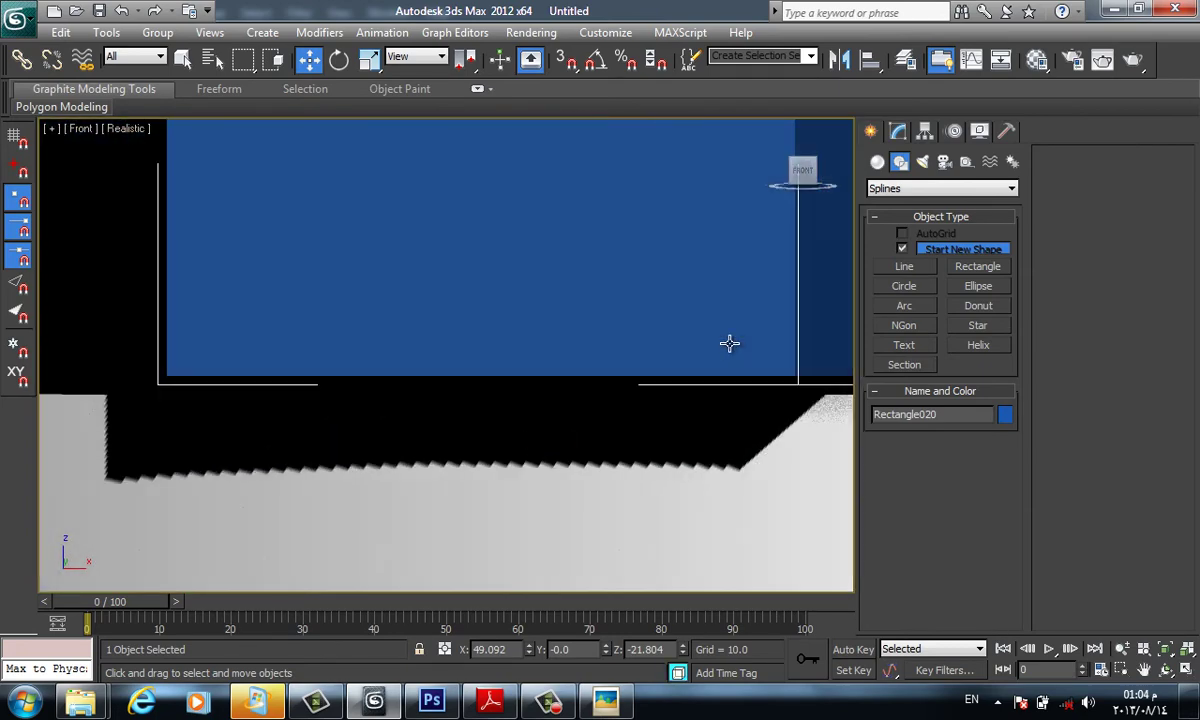
scroll(730, 344, down, 1)
scroll(730, 344, down, 1)
scroll(730, 344, down, 1)
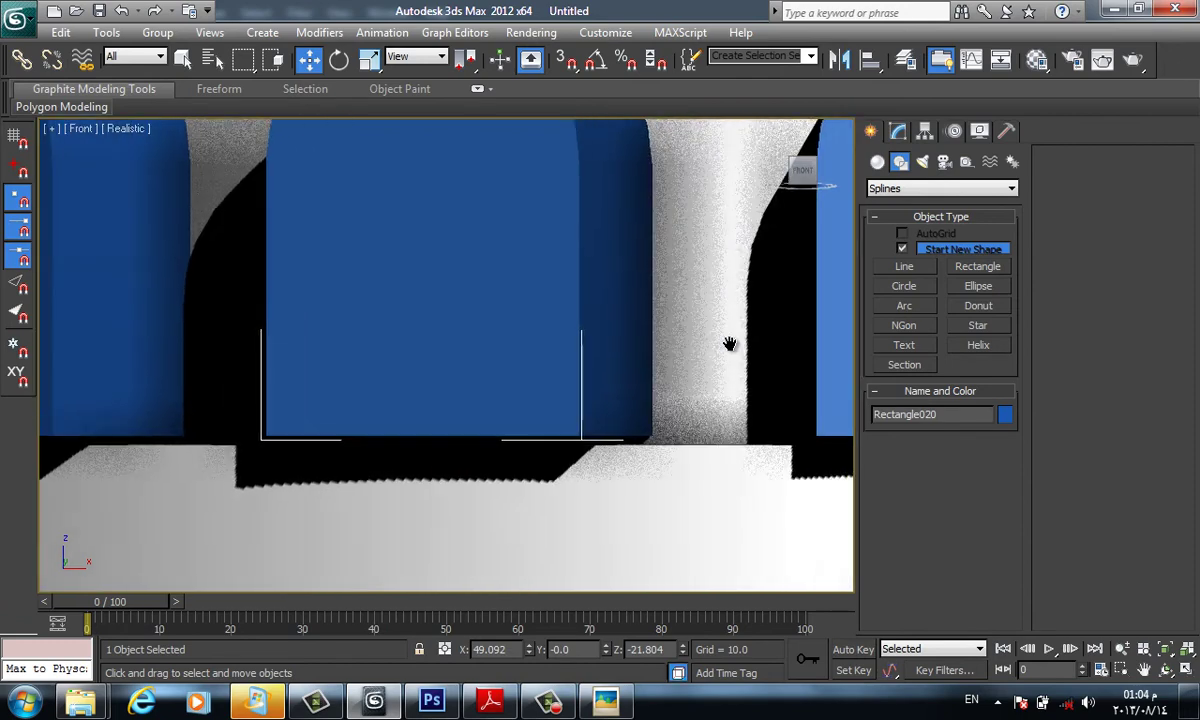
scroll(730, 344, down, 1)
scroll(730, 344, down, 1)
scroll(730, 344, down, 1)
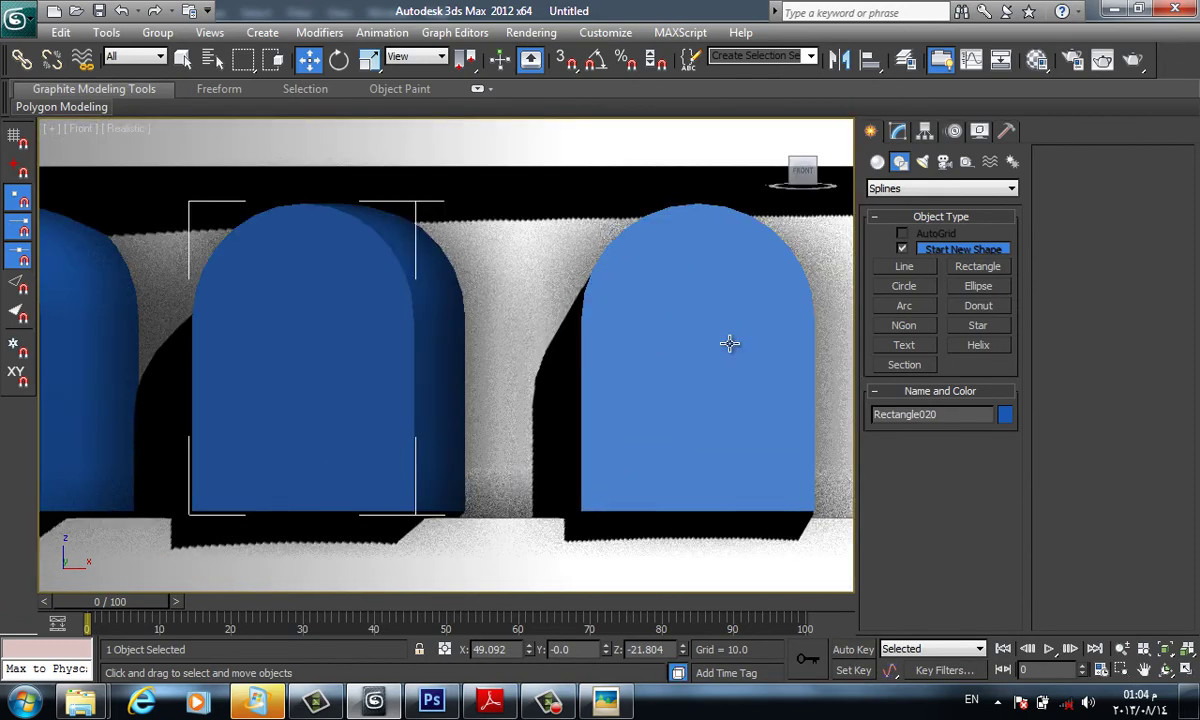
scroll(730, 344, down, 1)
scroll(730, 344, down, 2)
scroll(730, 344, down, 2)
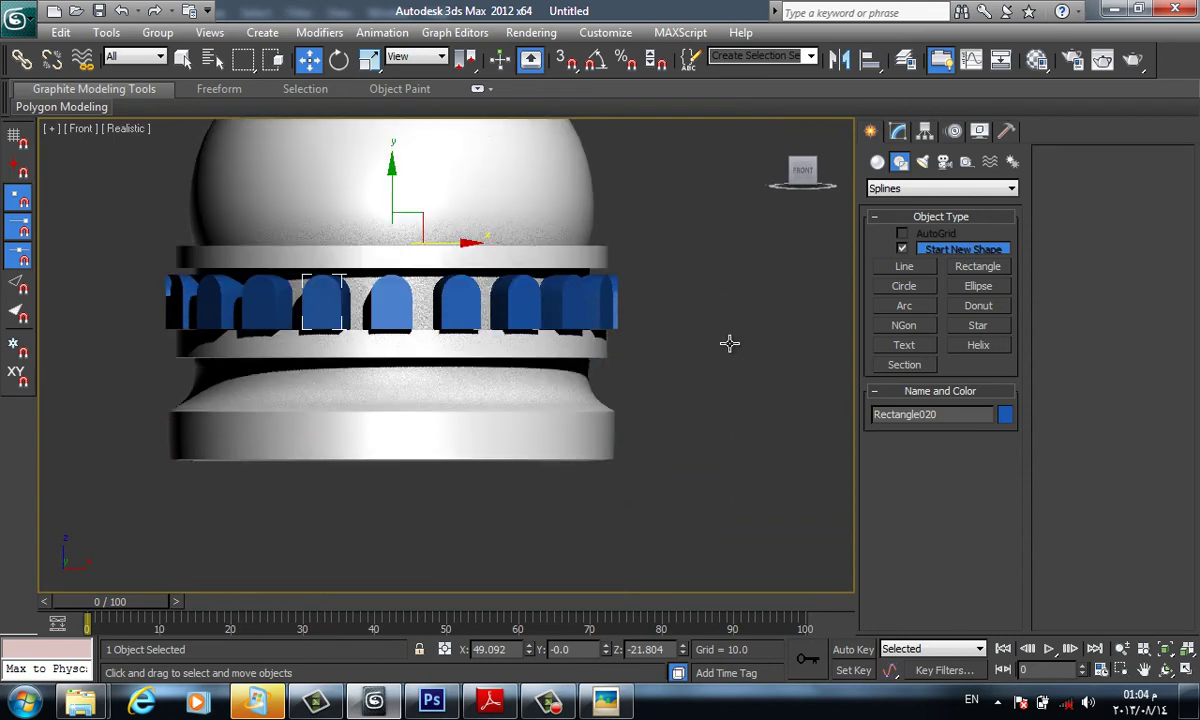
middle_drag(730, 344, 730, 344)
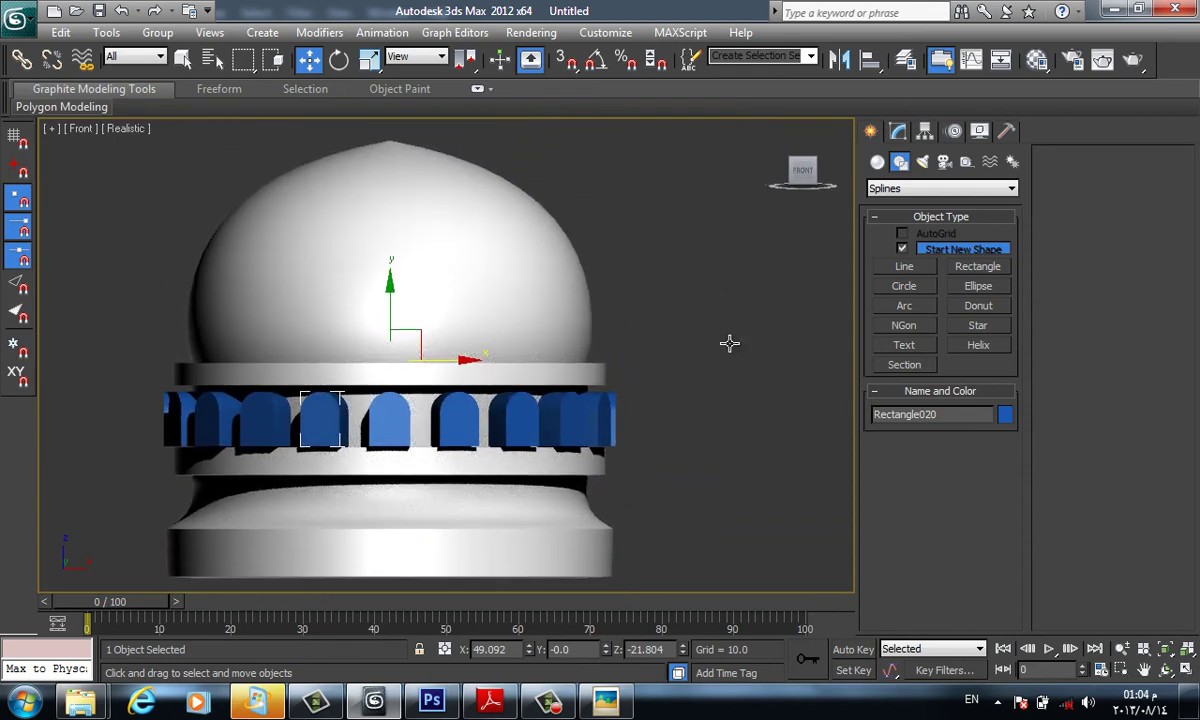
key(ctrl+z)
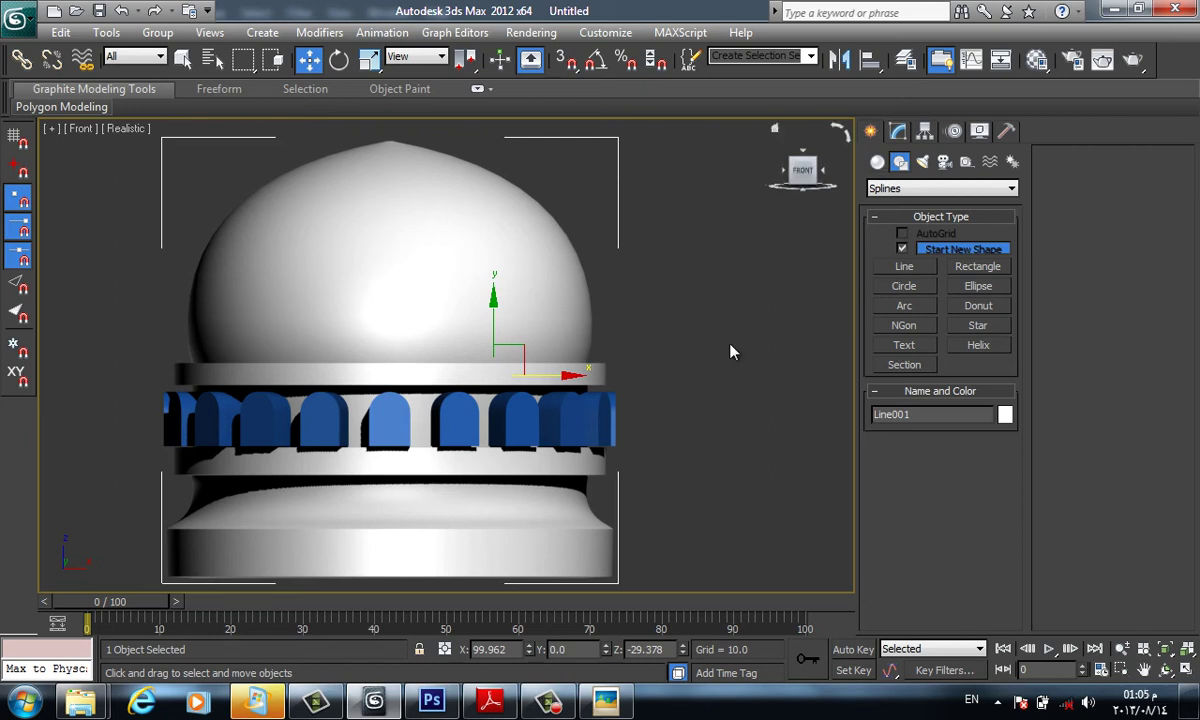
Choose the Compound Objects category under Geometry for a ProBoolean subtraction on Line001
click(942, 188)
click(930, 203)
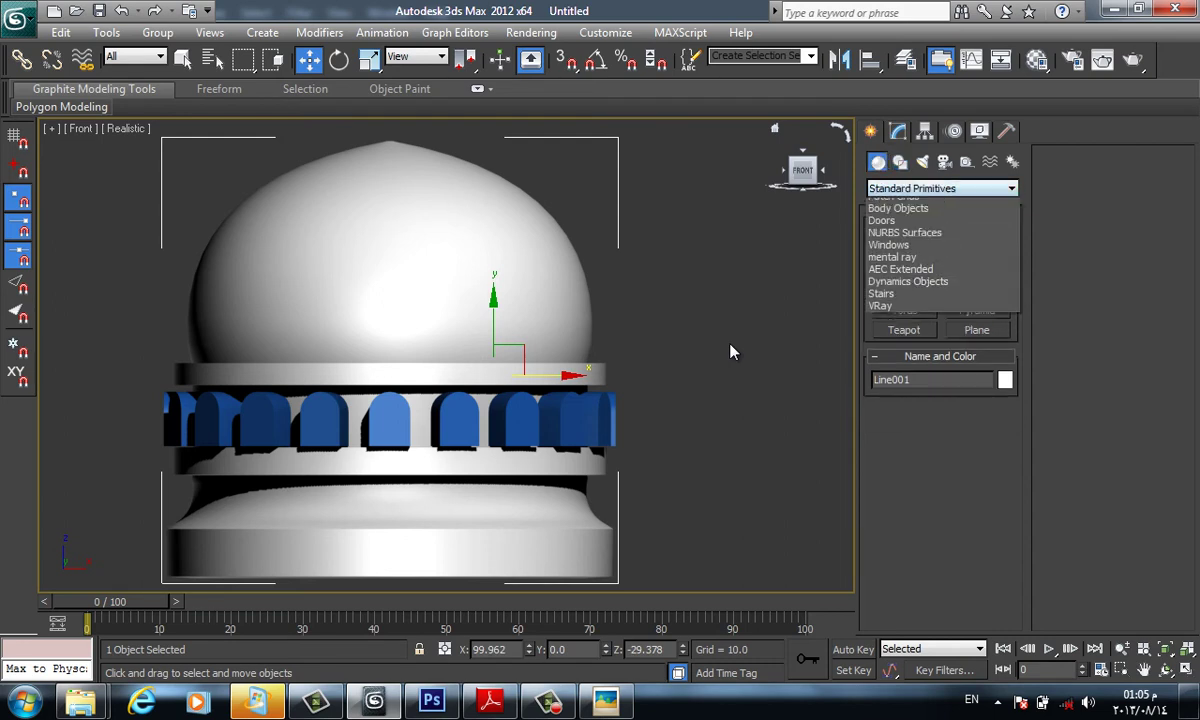
key(Return)
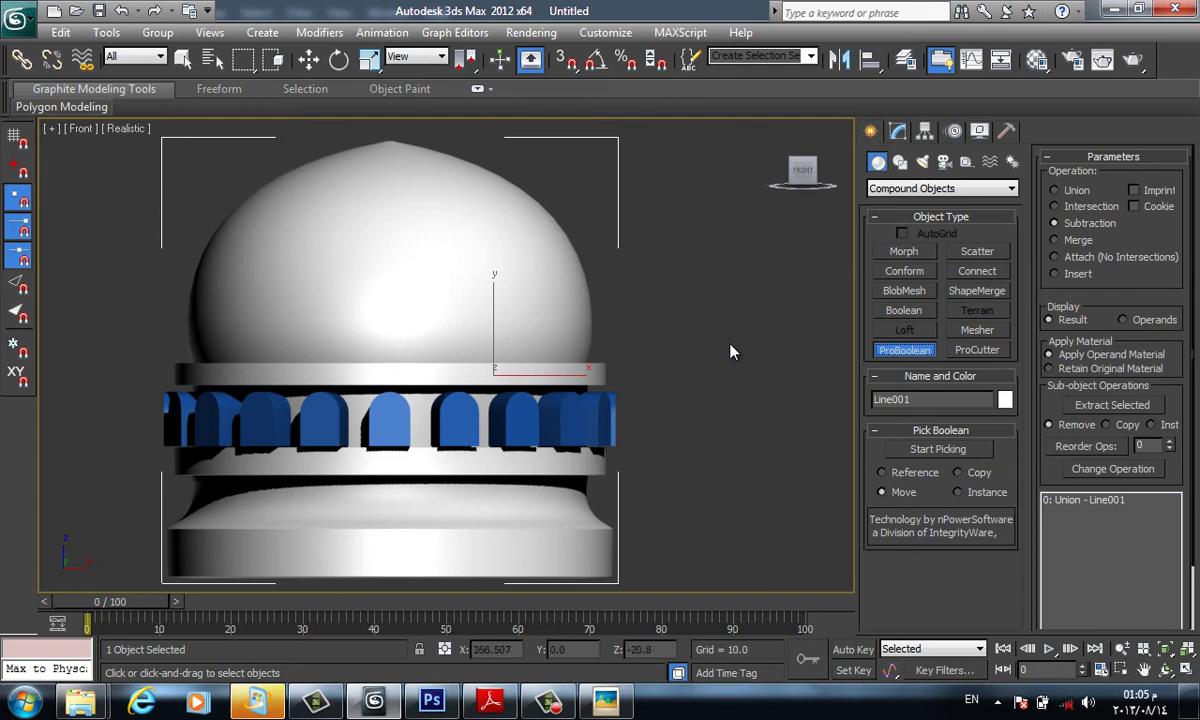
Subtract the first seven arch cutters from the dome in the Front view
middle_drag(730, 351, 729, 343)
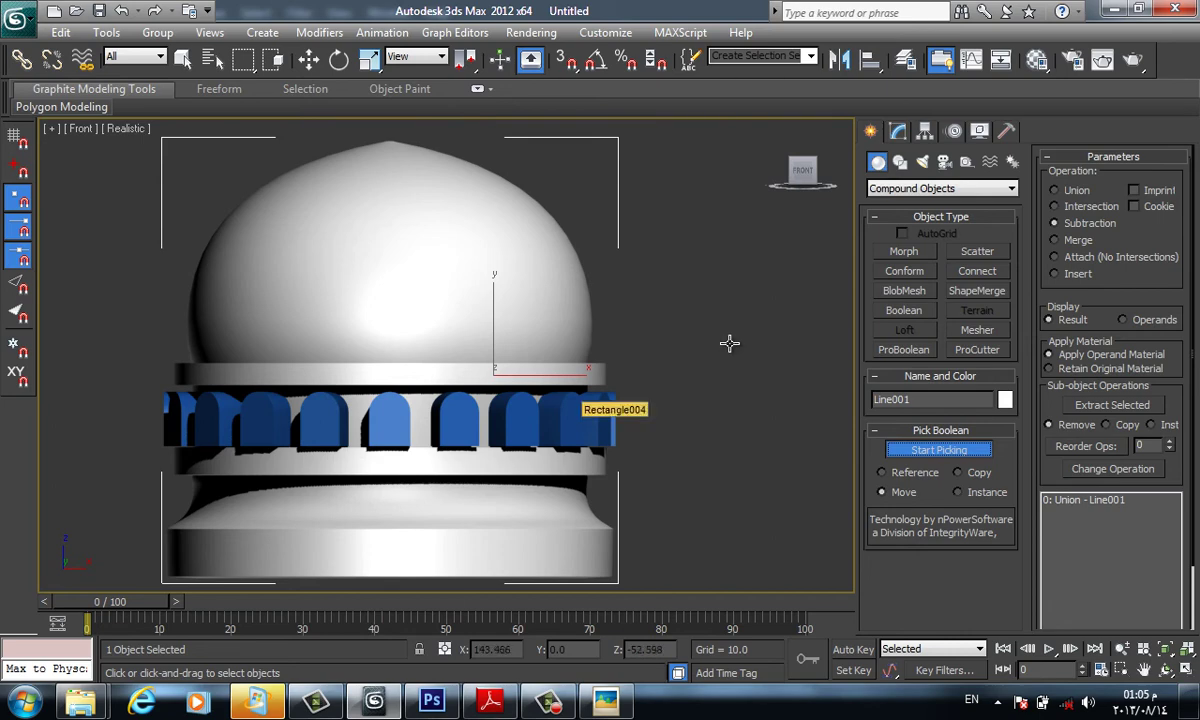
click(729, 343)
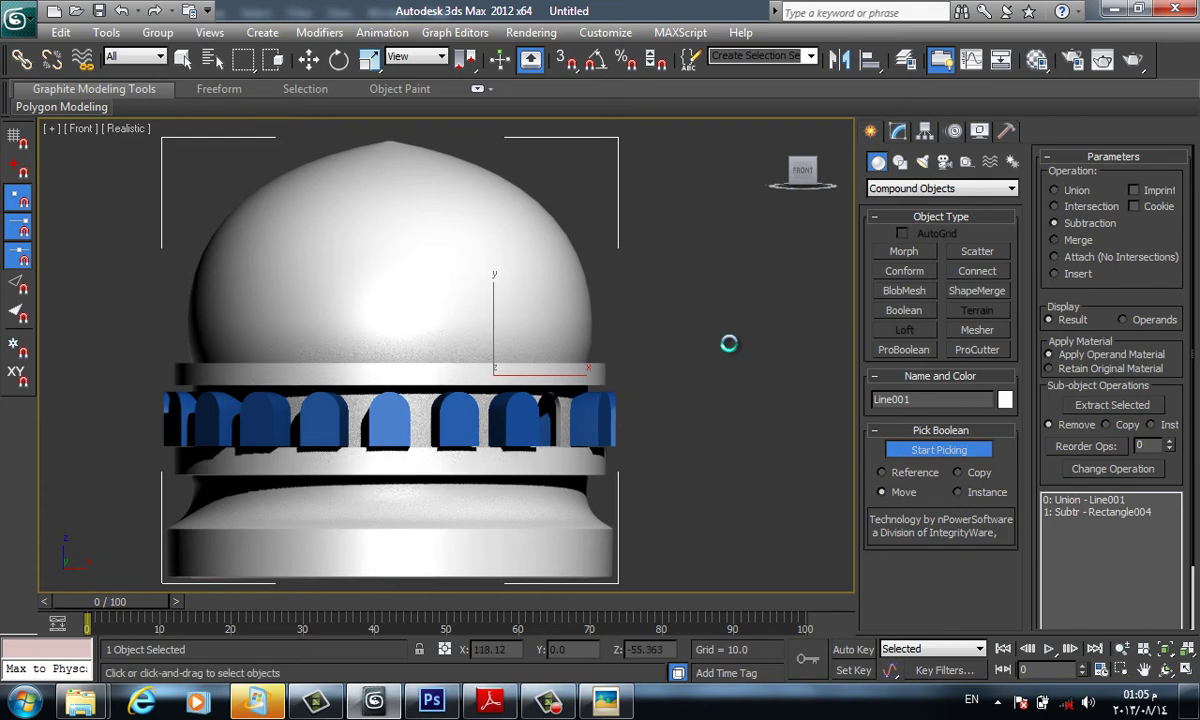
click(729, 343)
click(729, 343)
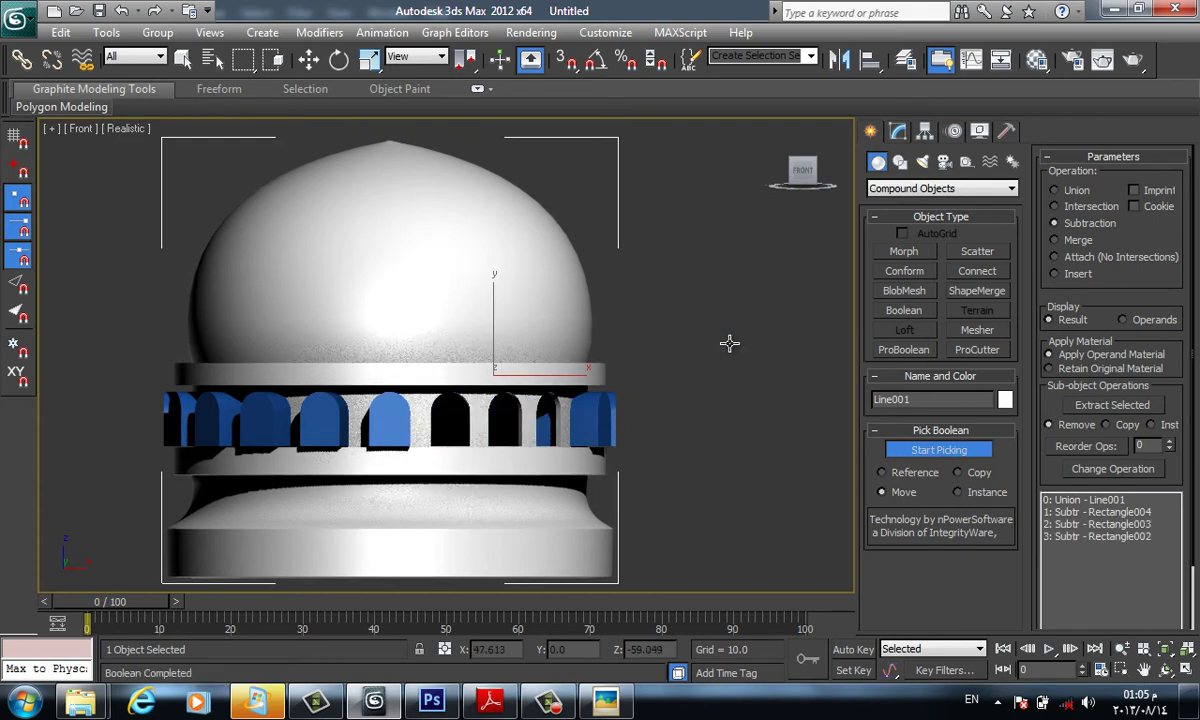
click(729, 343)
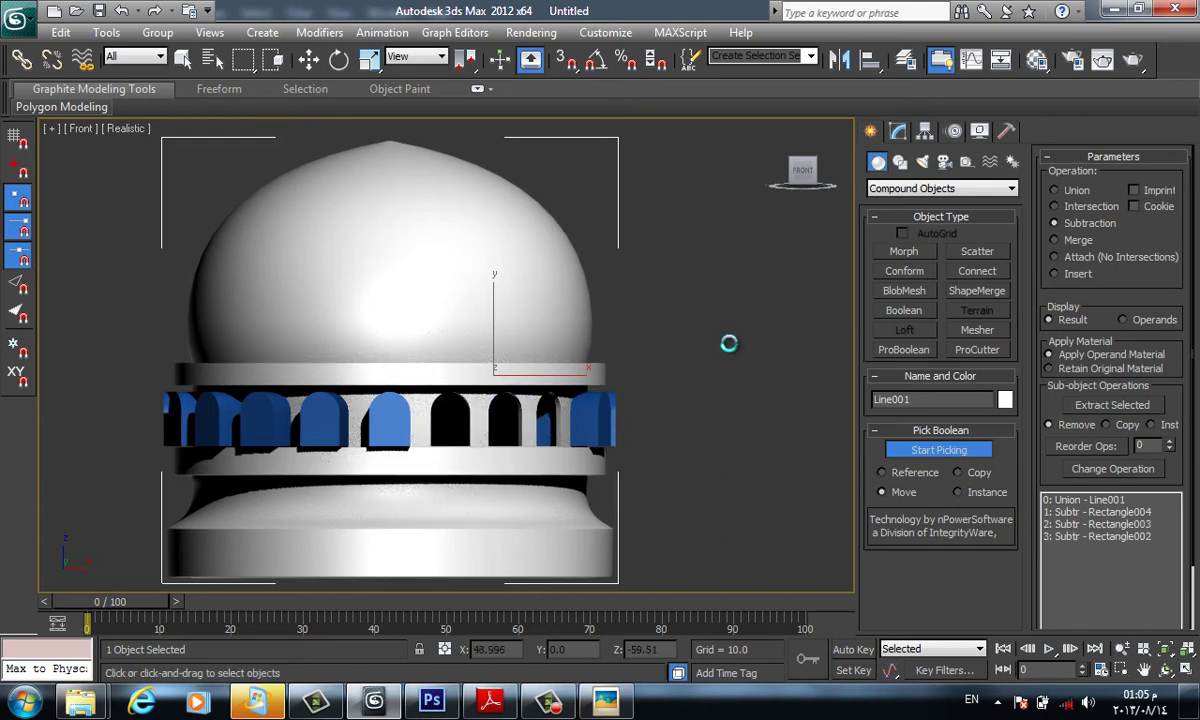
click(729, 343)
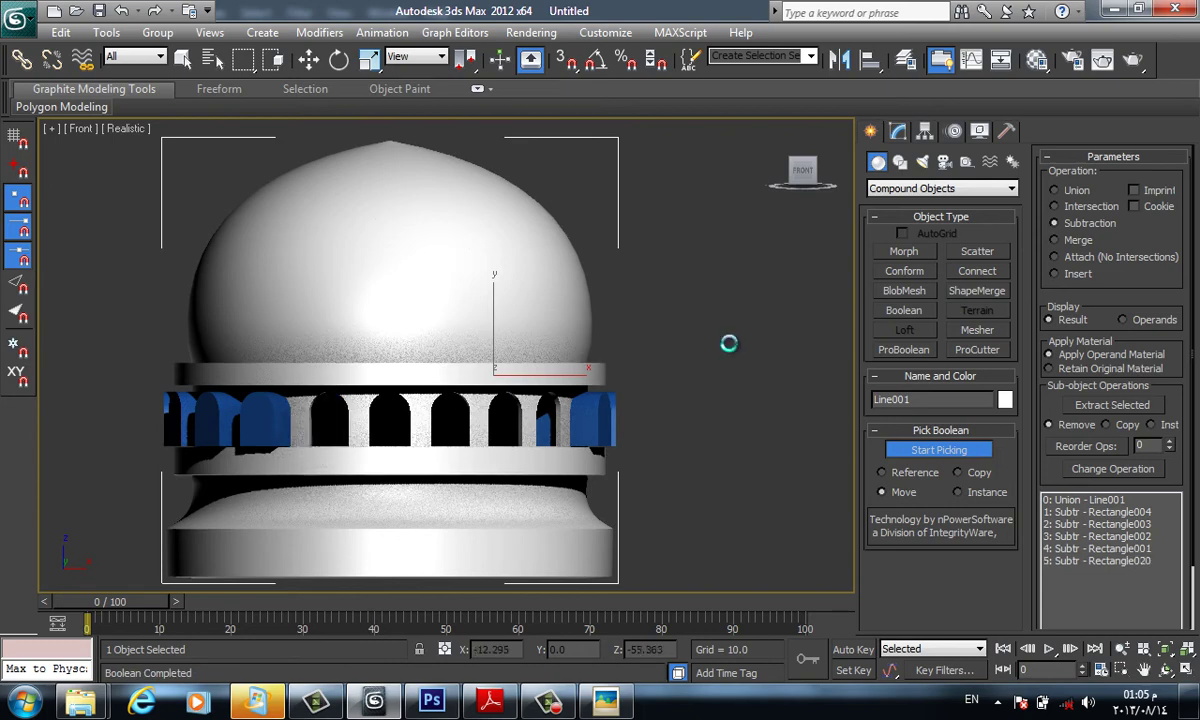
click(729, 343)
click(729, 343)
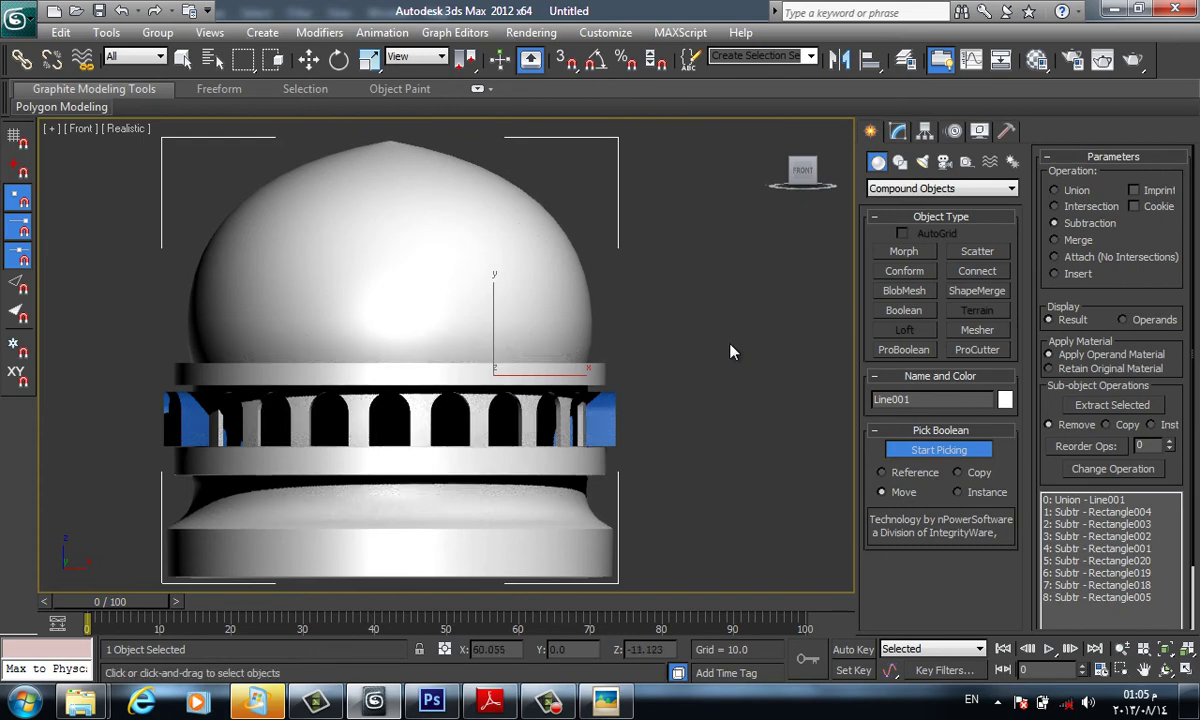
Subtract three more arch cutters in Perspective, orbiting to reach the remaining ones
scroll(730, 351, up, 2)
key(p)
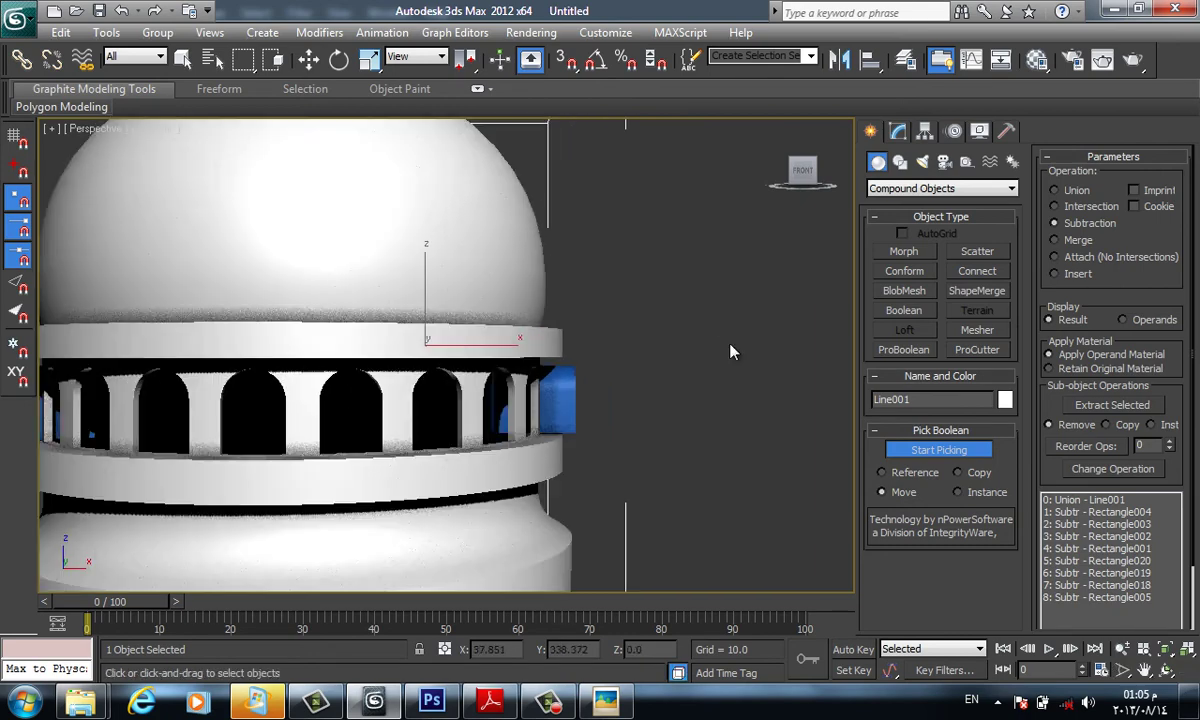
alt+middle_drag(730, 351, 729, 343)
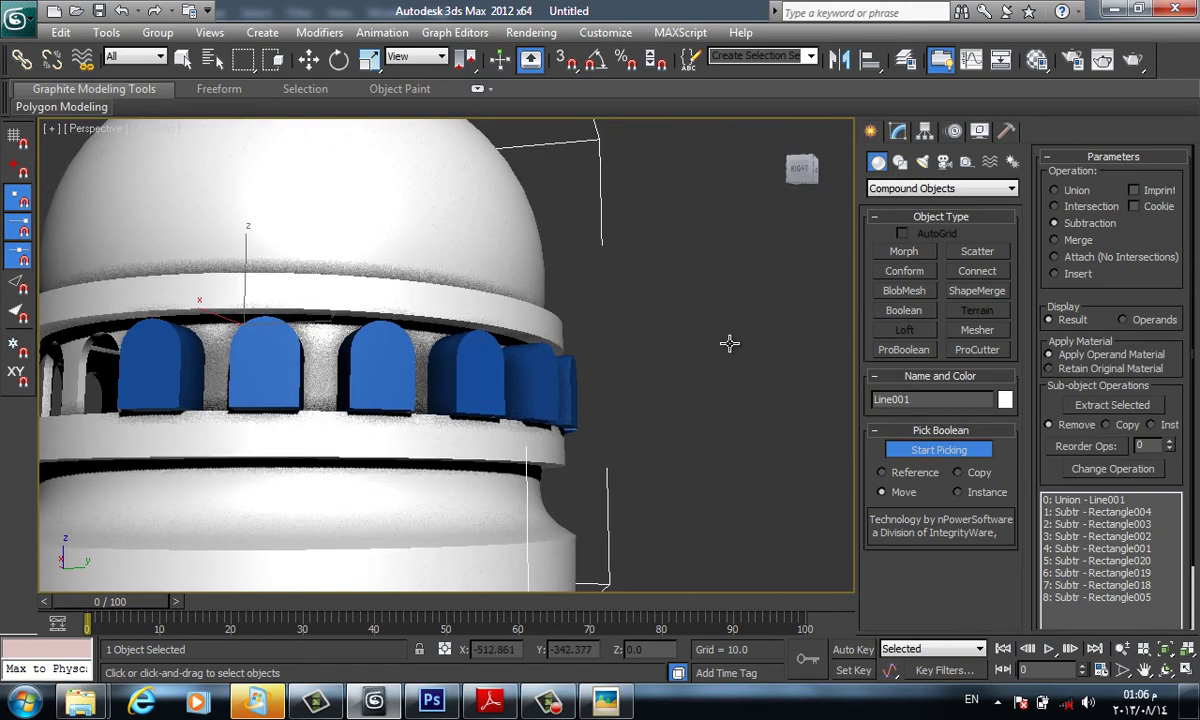
click(160, 360)
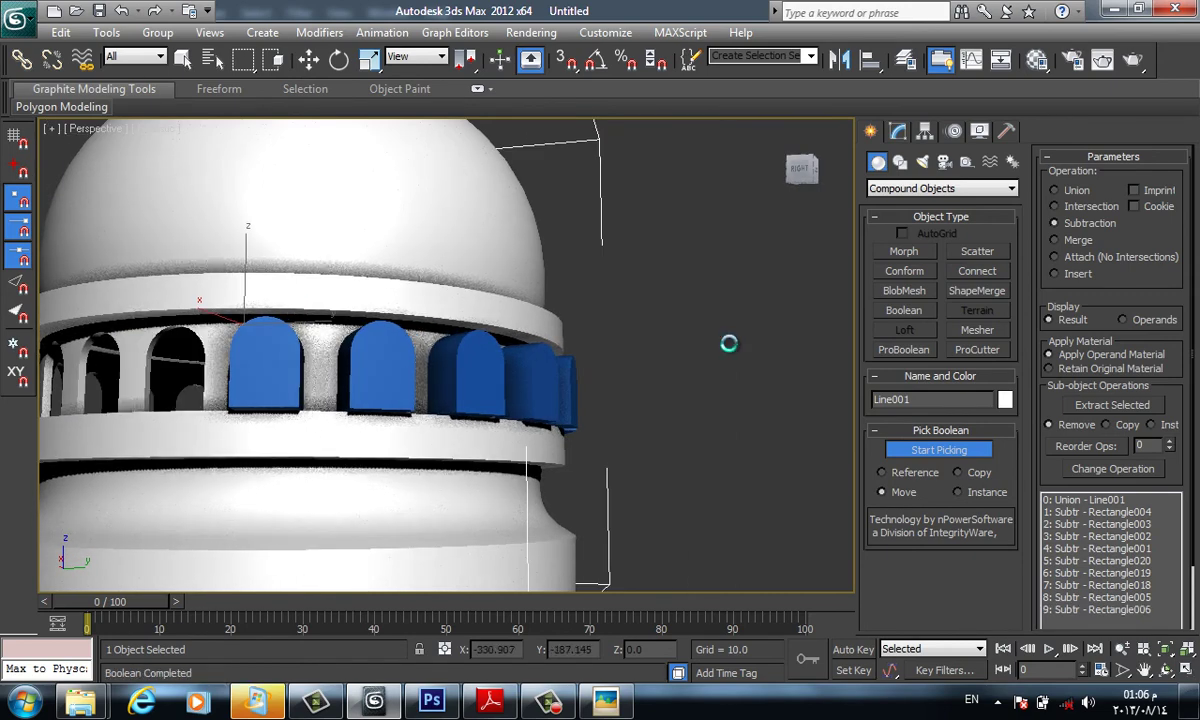
click(265, 365)
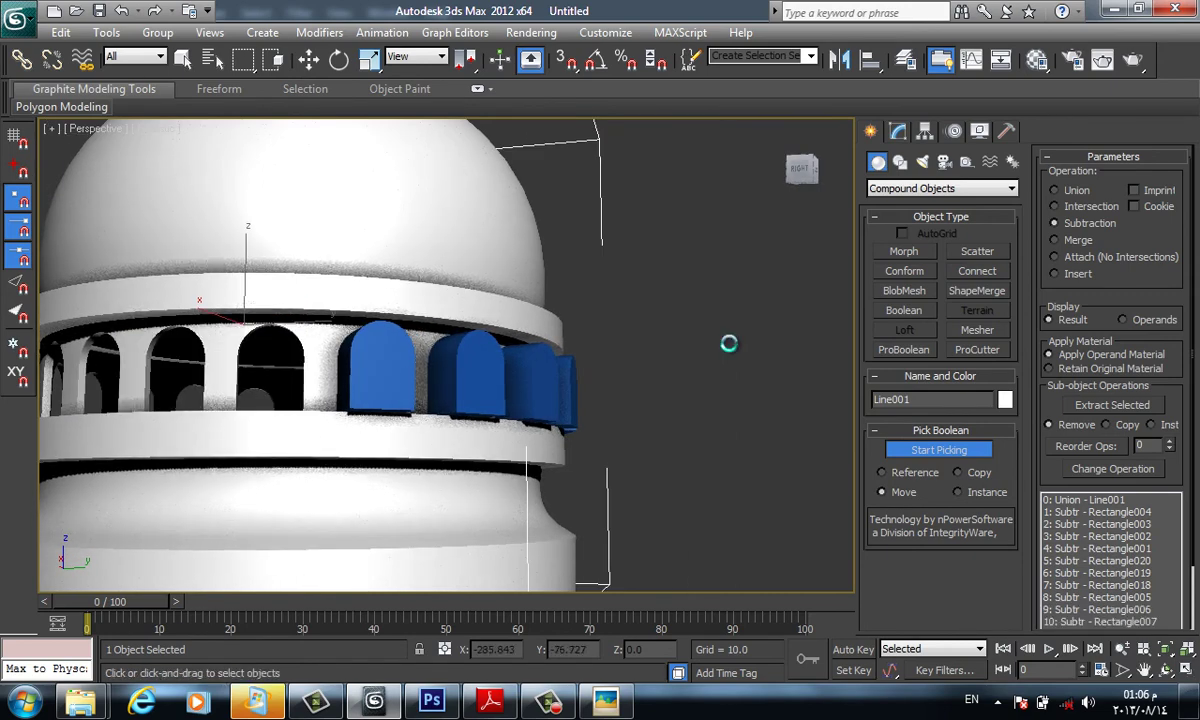
click(380, 365)
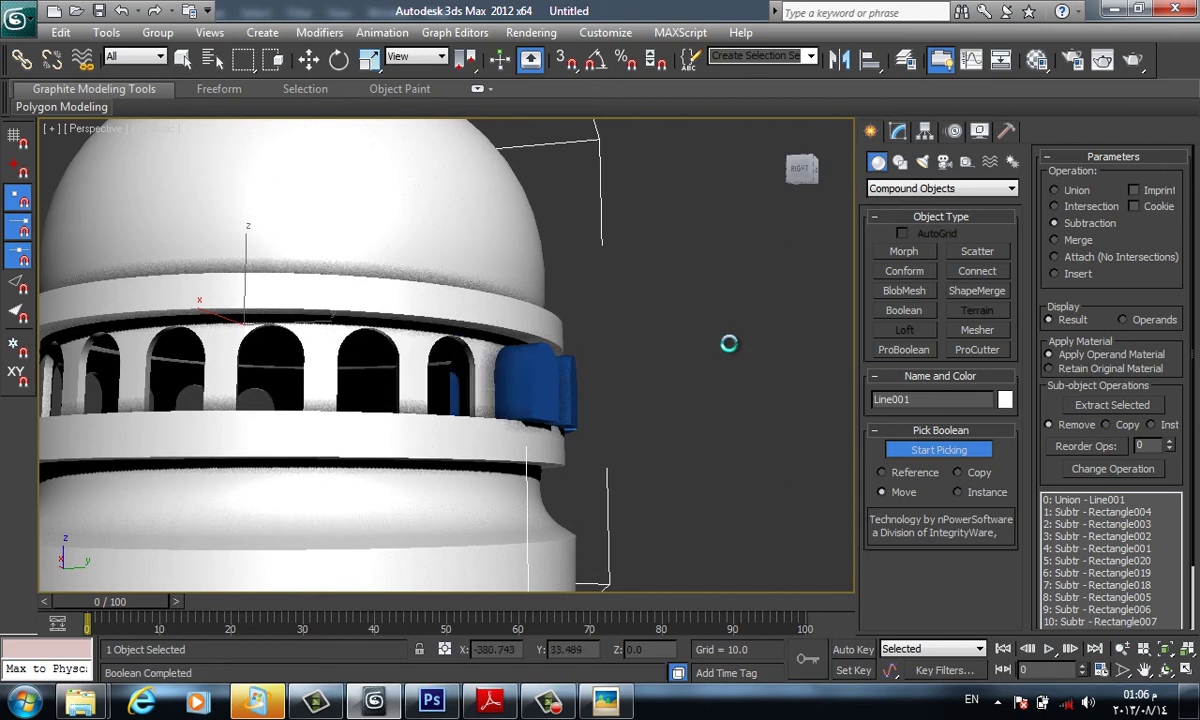
alt+middle_drag(728, 343, 731, 352)
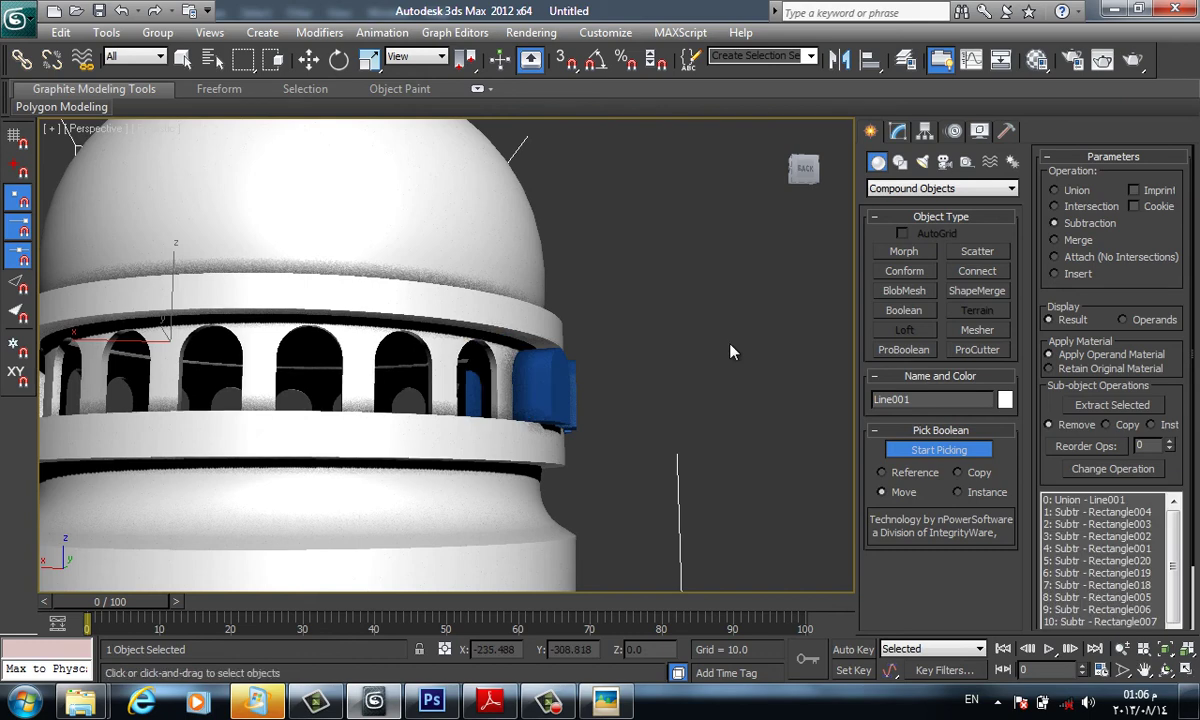
alt+middle_drag(728, 343, 730, 352)
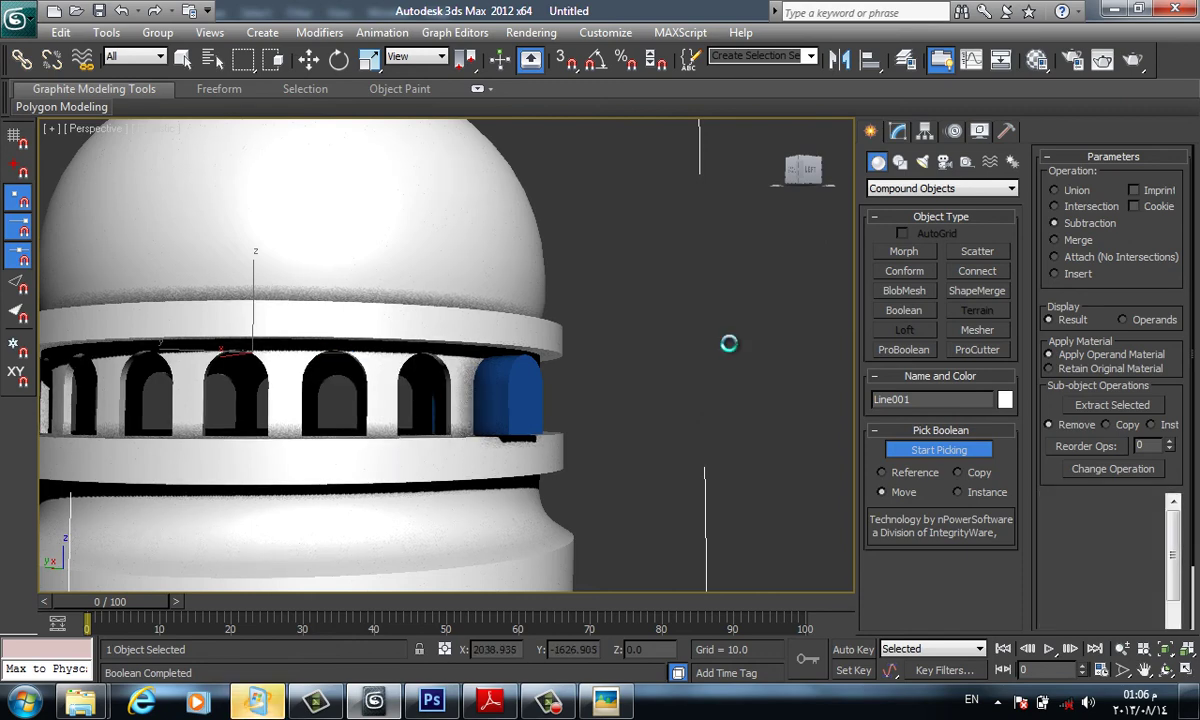
Frame the cut dome with zoom extents and bring up its ProBoolean modifier stack
scroll(730, 351, down, 5)
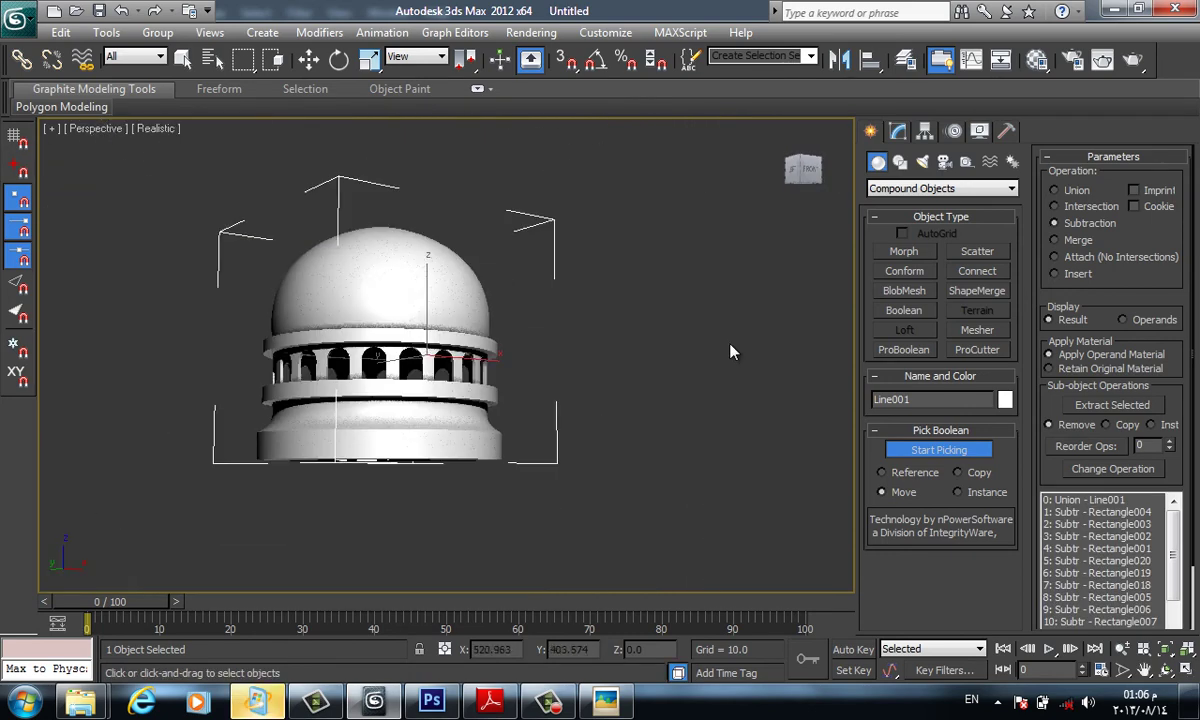
middle_drag(730, 343, 730, 351)
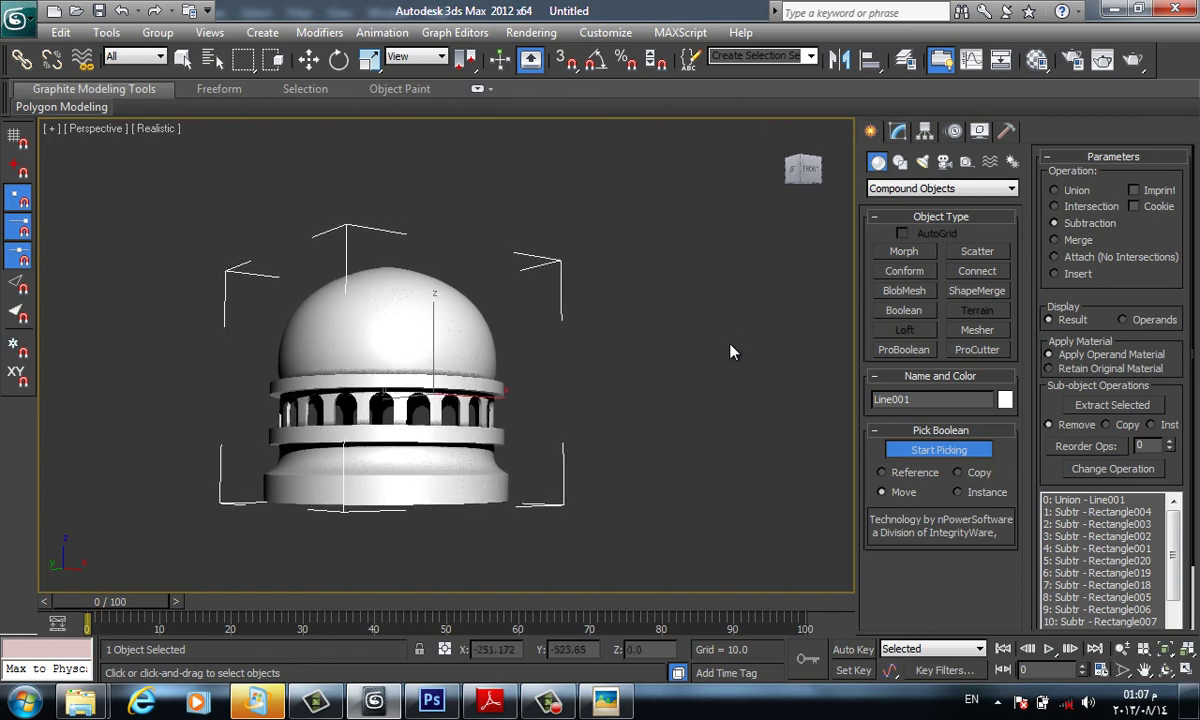
key(d)
key(z)
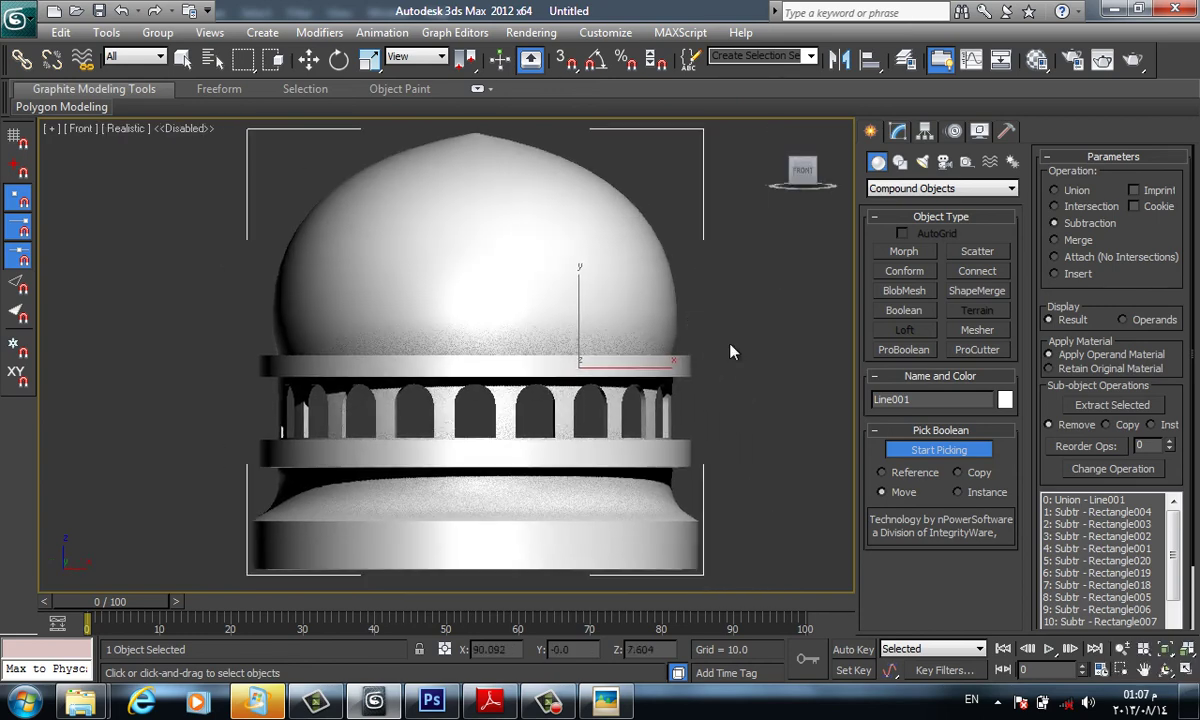
middle_drag(729, 343, 729, 343)
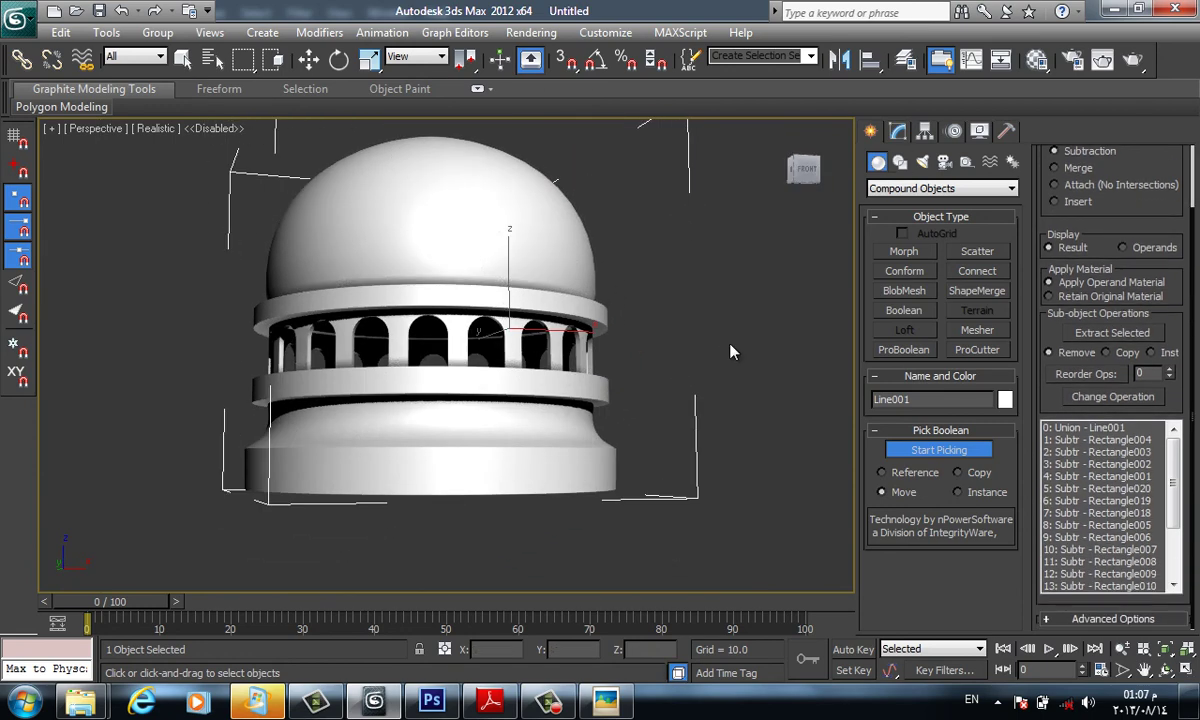
key(w)
scroll(1105, 560, down, 2)
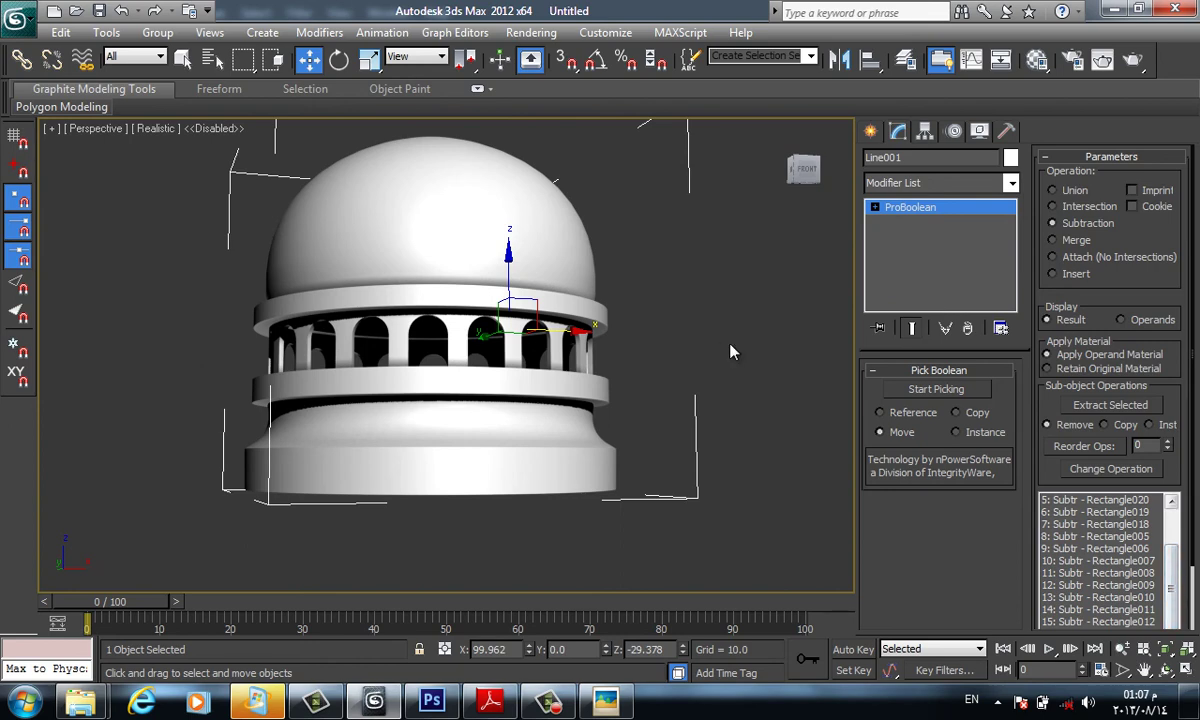
Expand the dome's stack and set the Shell modifier's Inner Amount to 2.0
scroll(1105, 560, up, 2)
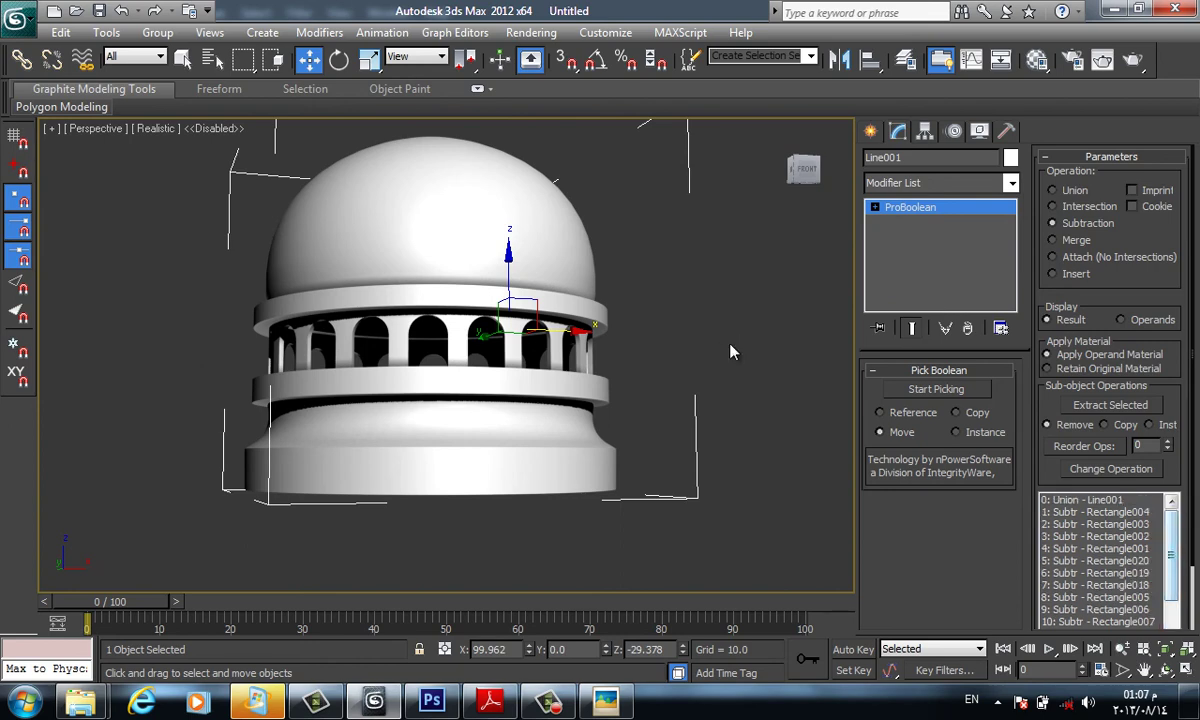
scroll(1100, 560, down, 1)
scroll(1100, 560, up, 1)
click(1083, 499)
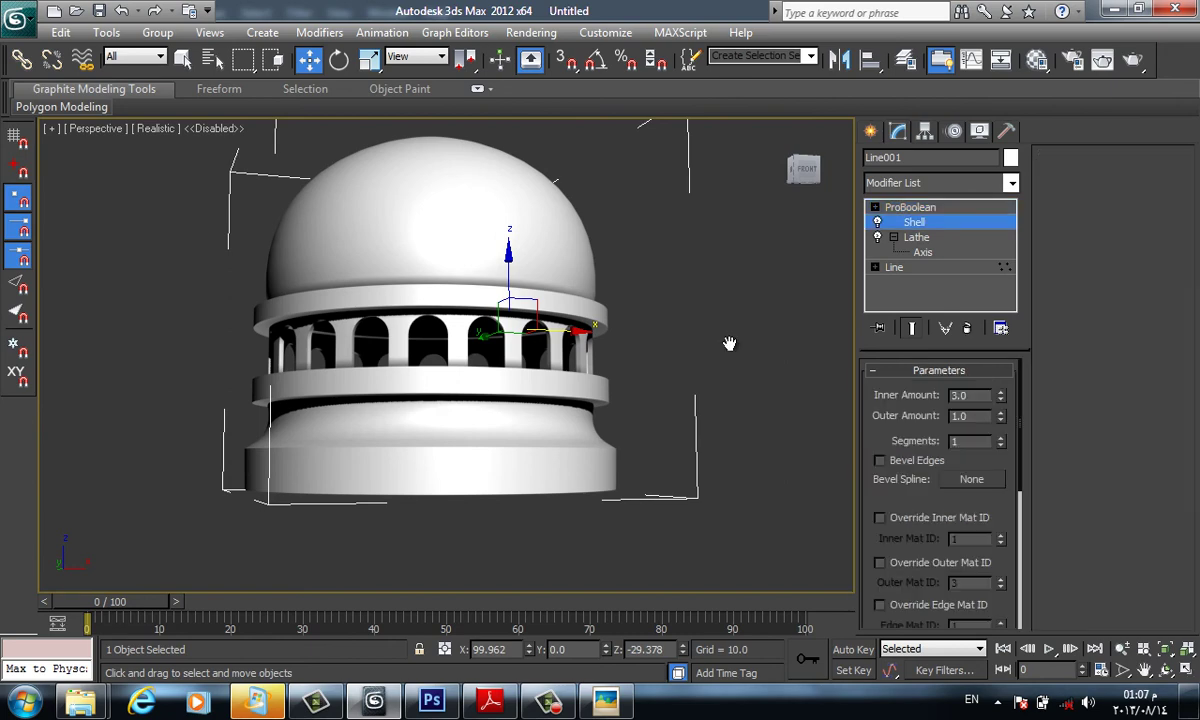
key(ctrl+z)
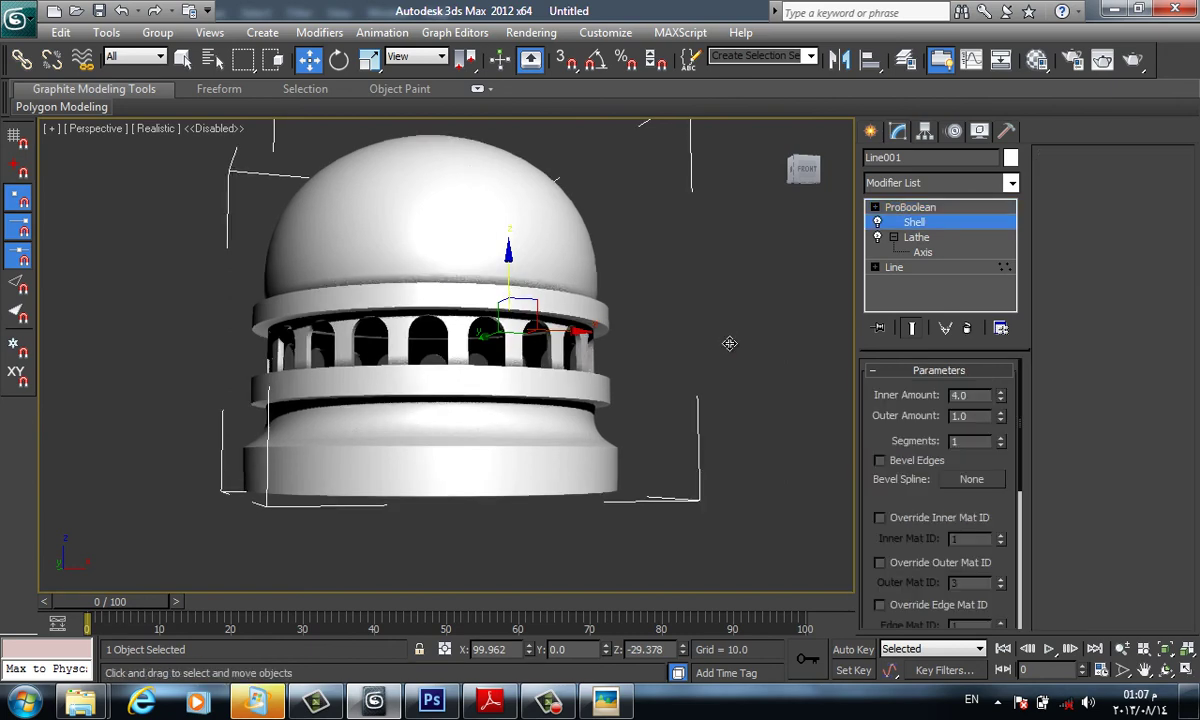
scroll(730, 350, up, 3)
scroll(730, 350, up, 2)
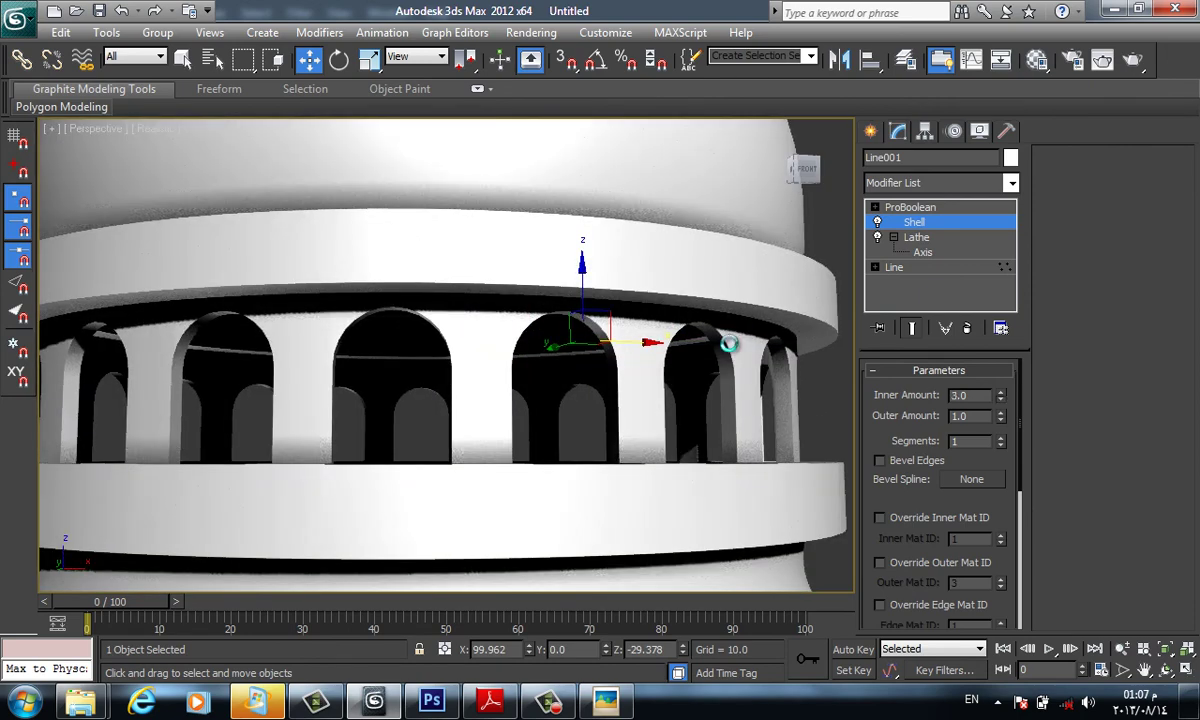
key(ctrl+z)
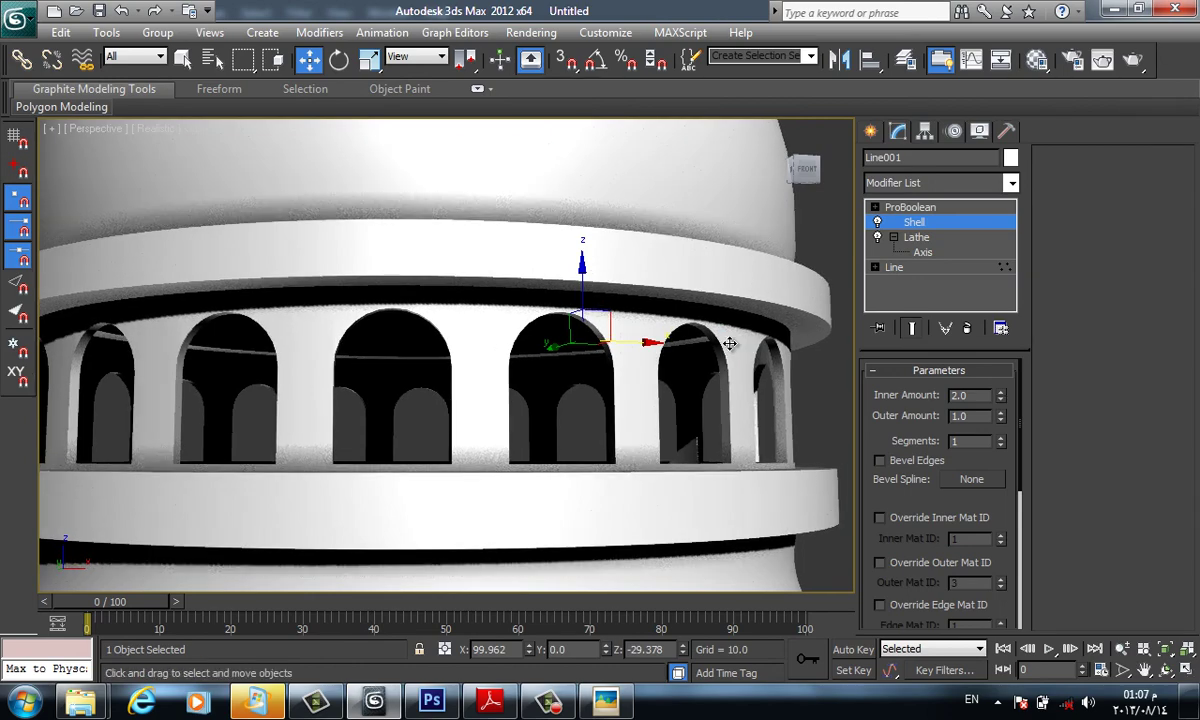
scroll(730, 345, down, 2)
scroll(732, 350, down, 3)
alt+middle_drag(731, 352, 731, 352)
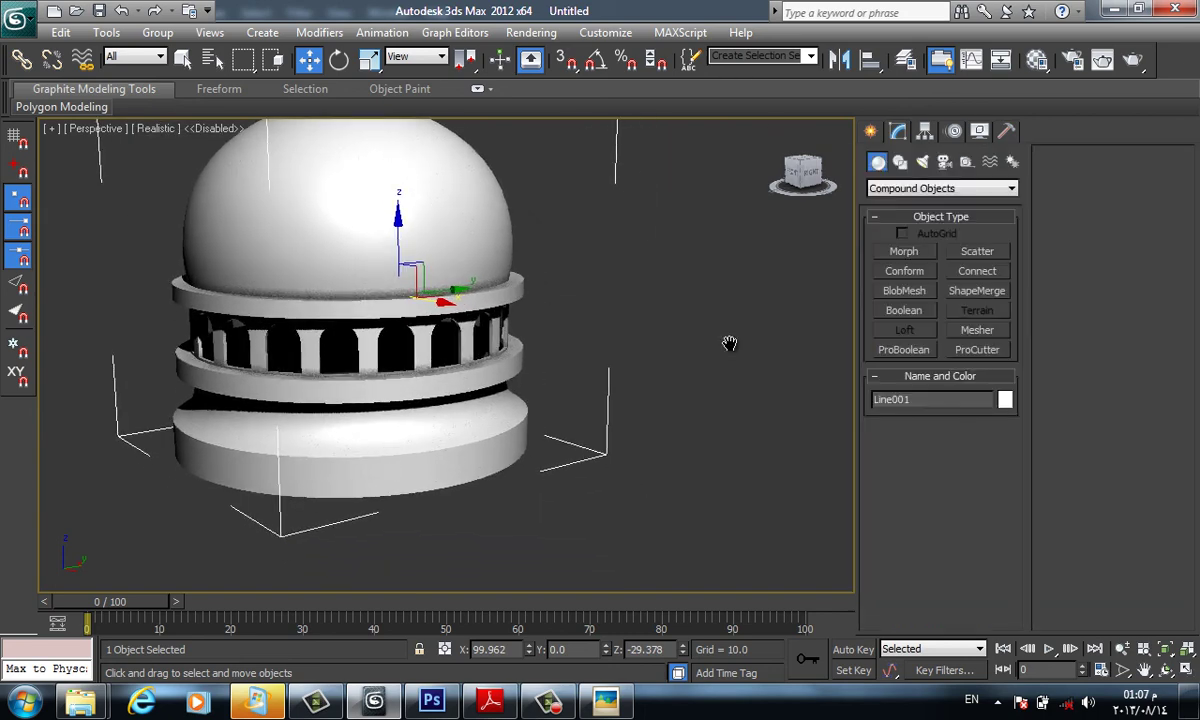
Orbit the dome to a near top-down view, then go to the Front viewport
alt+middle_drag(731, 351, 733, 353)
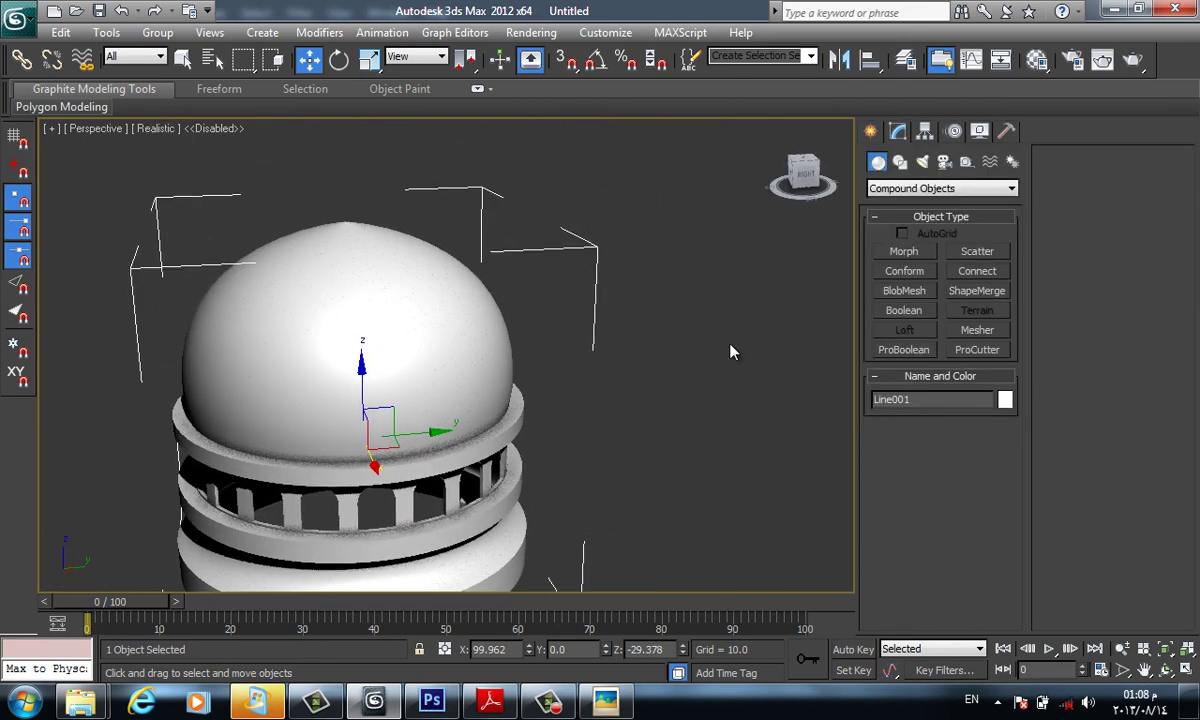
key(f)
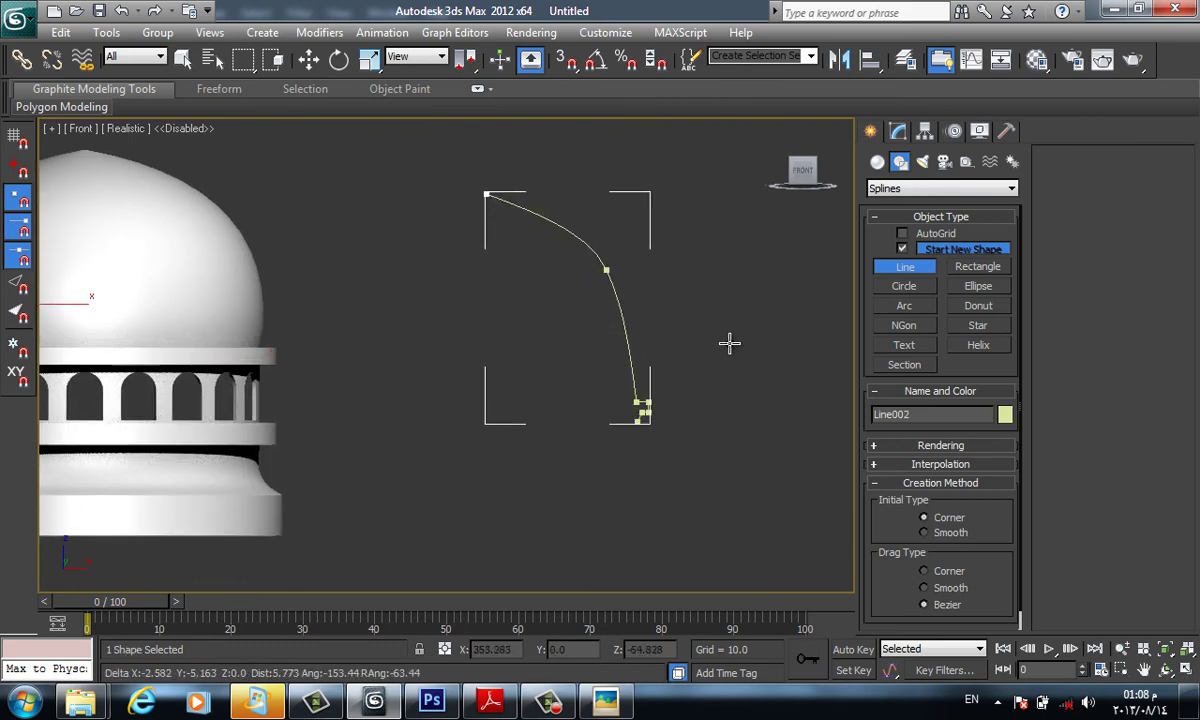
Finish drawing the profile spline and enter its Vertex editing in wireframe view
right_click(729, 344)
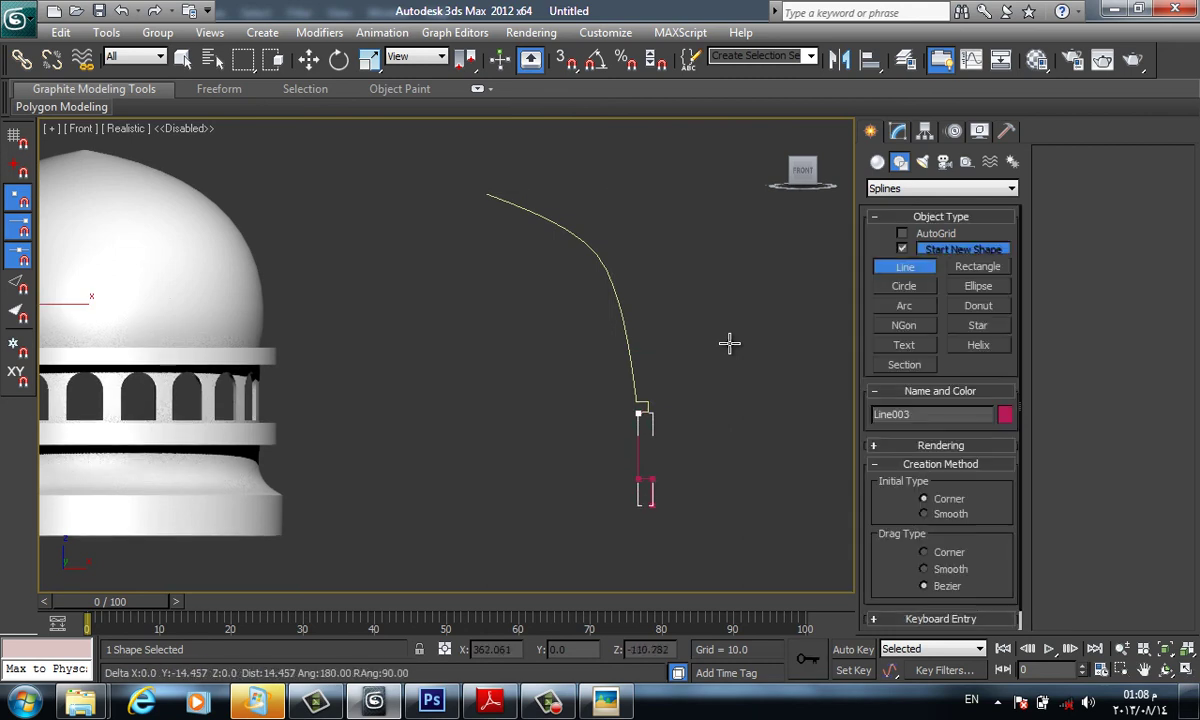
right_click(729, 344)
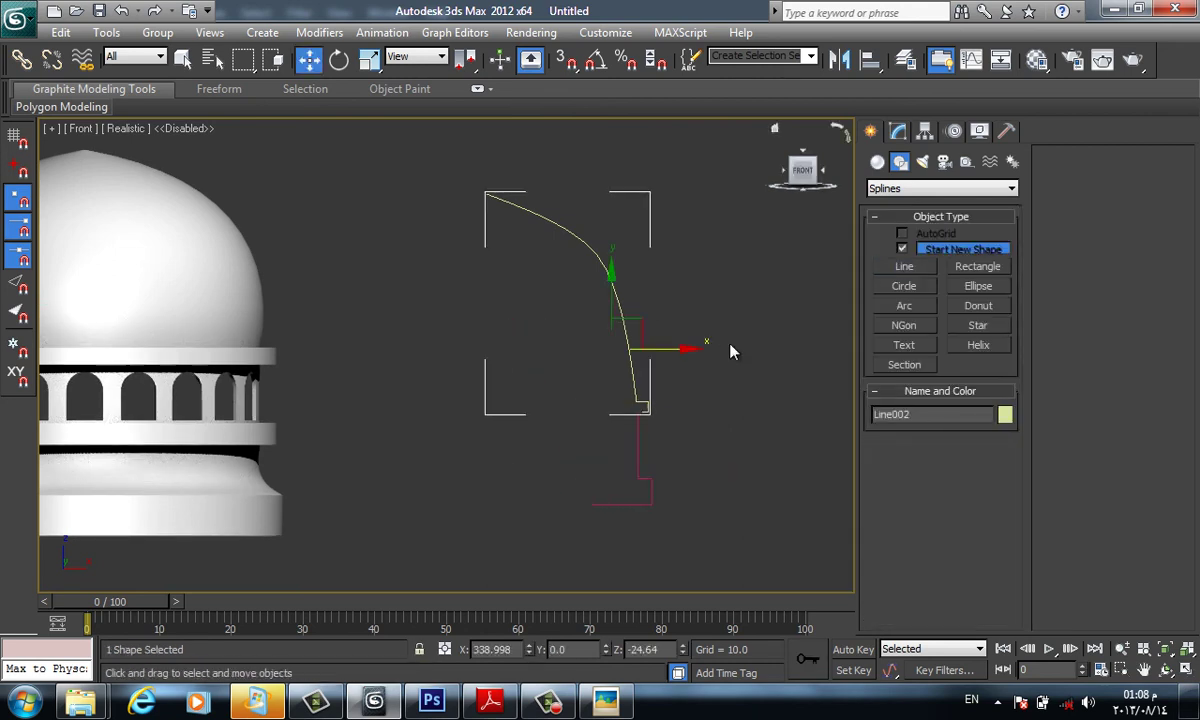
key(F3)
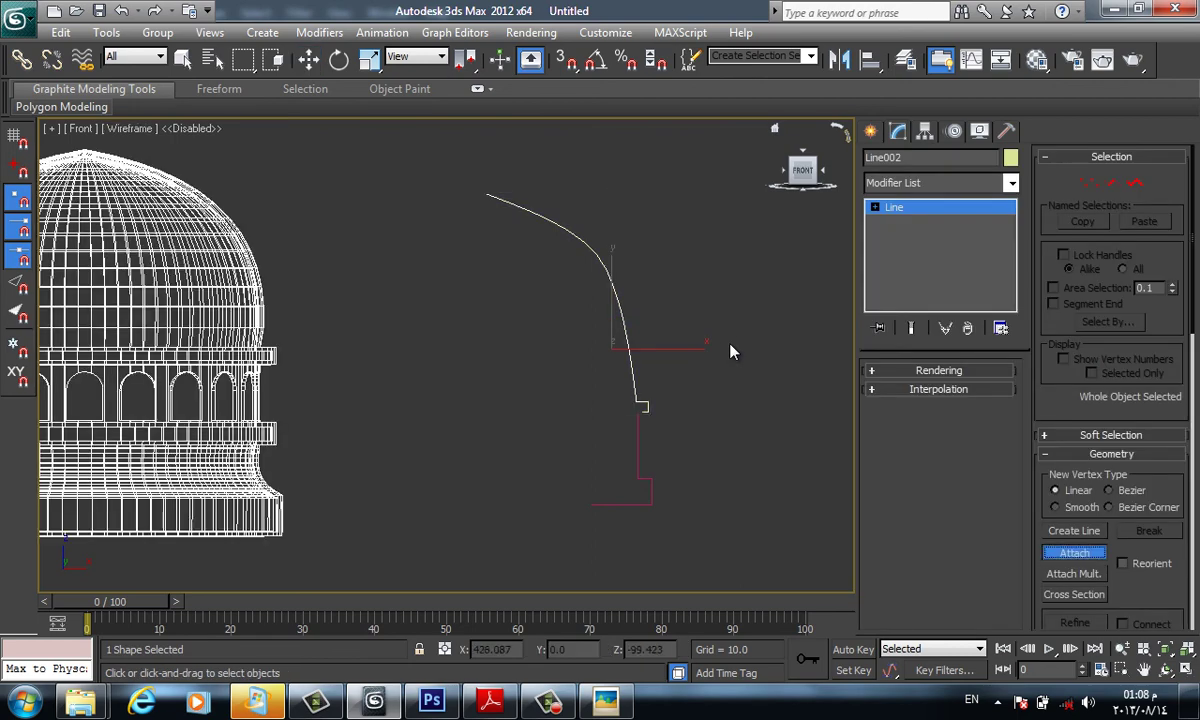
scroll(729, 344, up, 2)
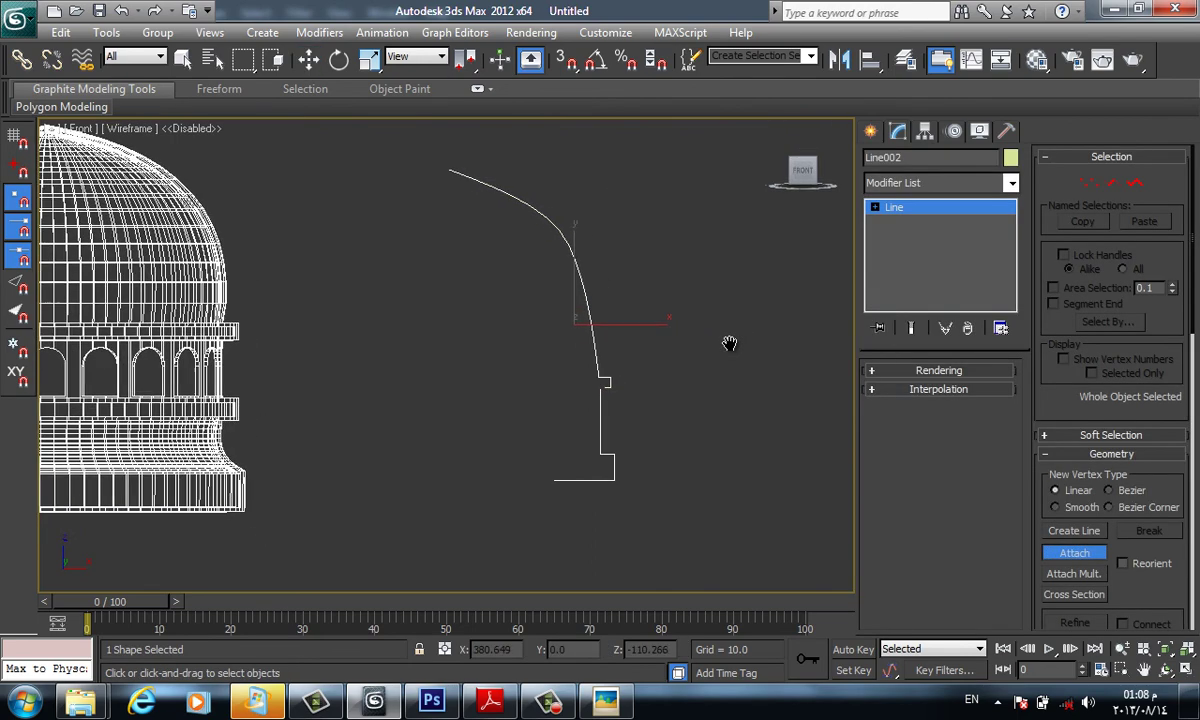
scroll(729, 344, up, 1)
scroll(730, 348, up, 2)
key(e)
key(1)
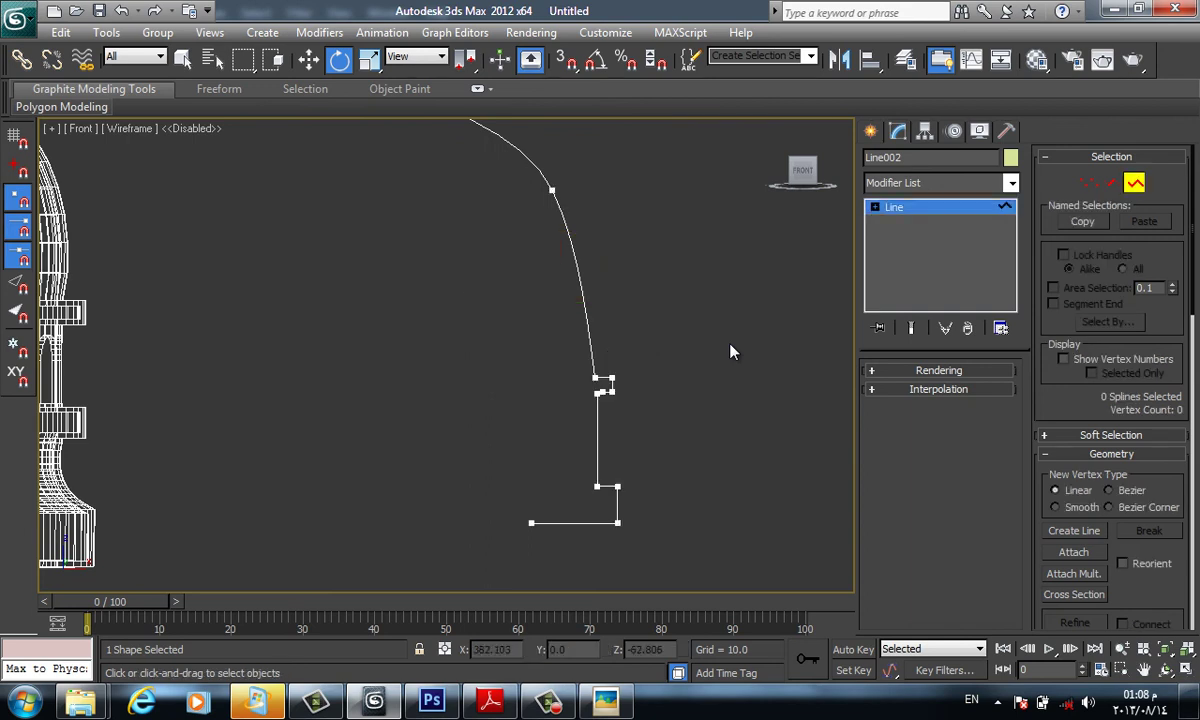
key(s)
key(w)
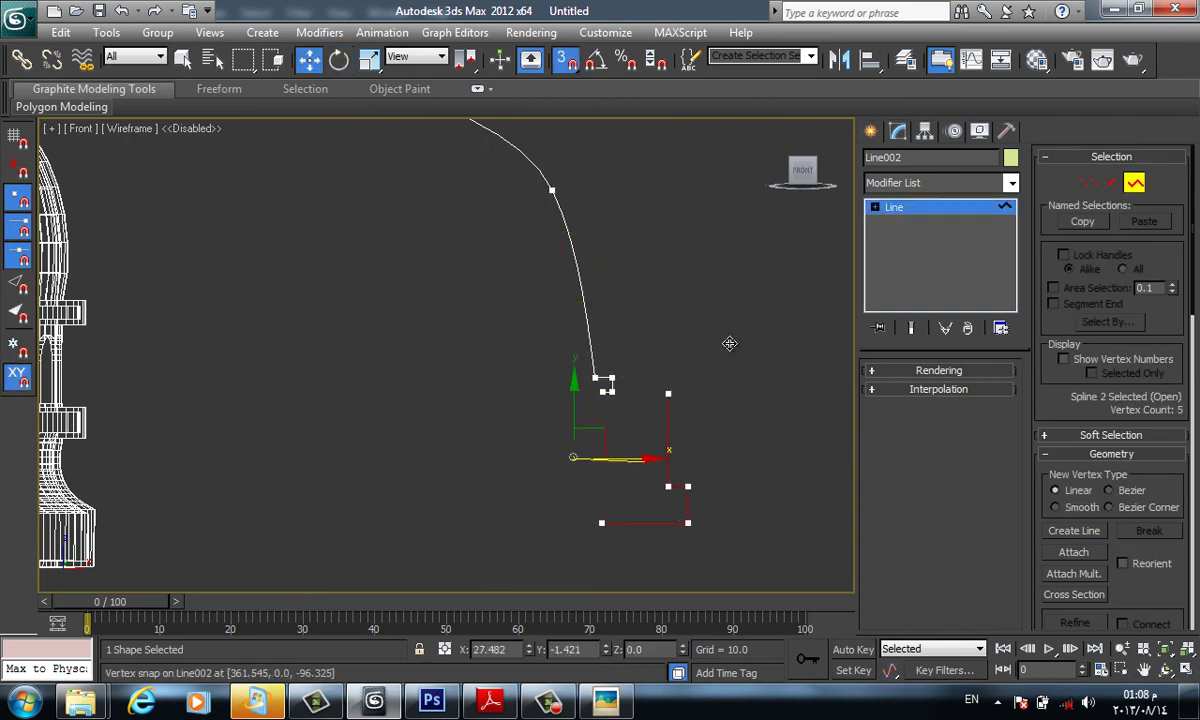
key(s)
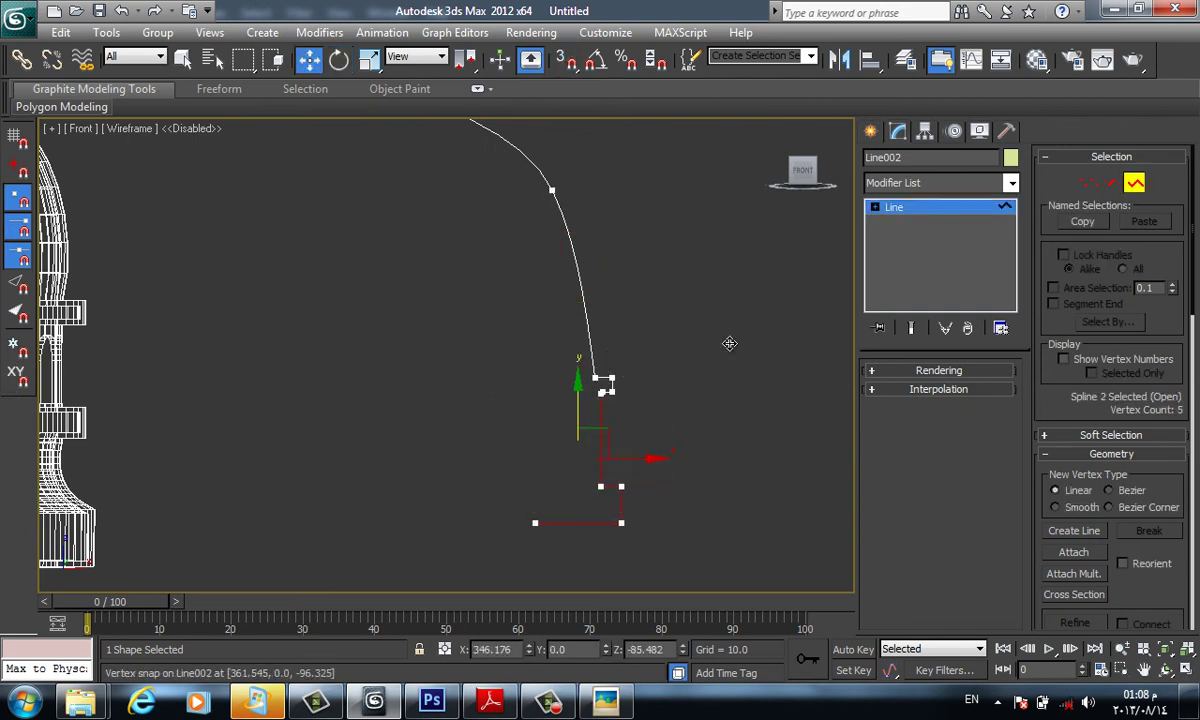
Raise the stepped base vertices, undo the edits, and reframe the profile
drag(730, 350, 730, 350)
click(730, 352)
middle_drag(748, 306, 730, 352)
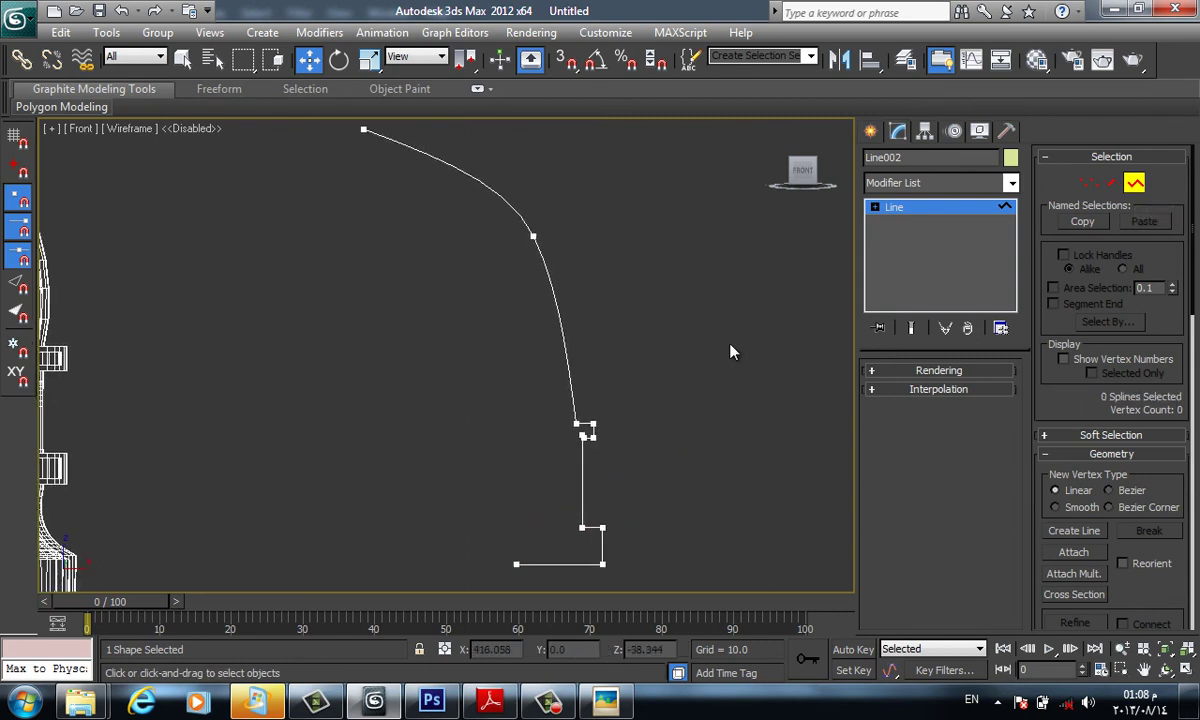
key(ctrl+z)
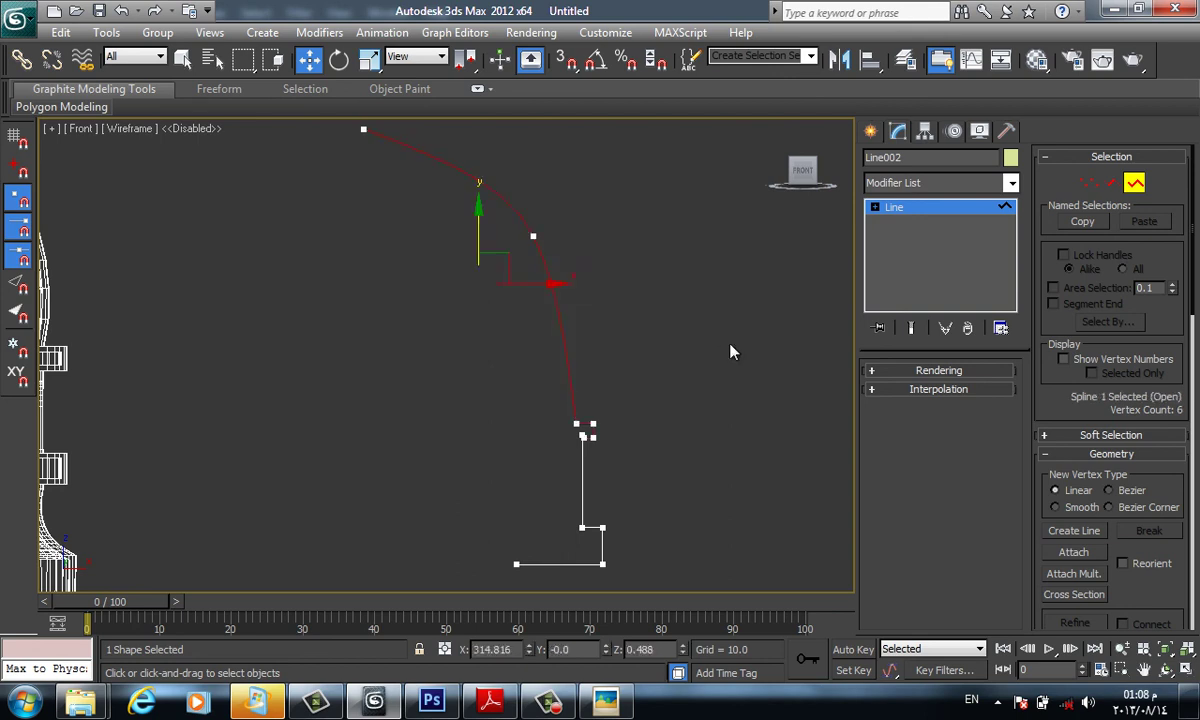
key(shift+z)
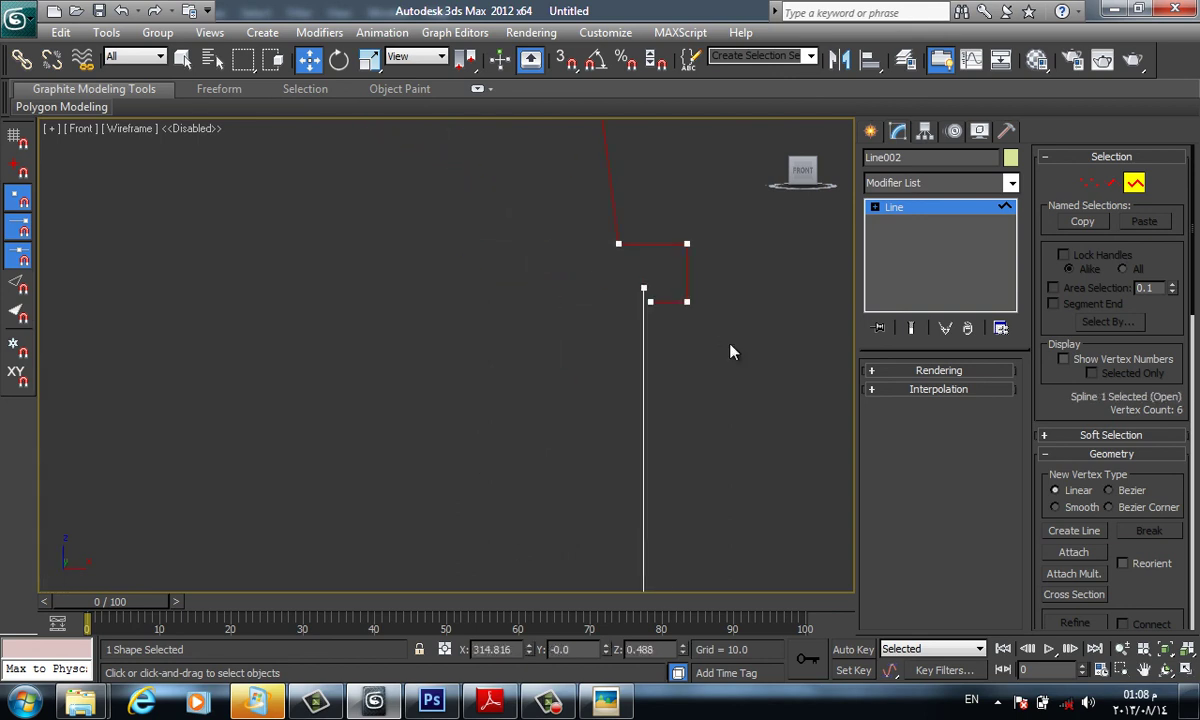
key(shift+z)
key(shift+z)
key(shift+z)
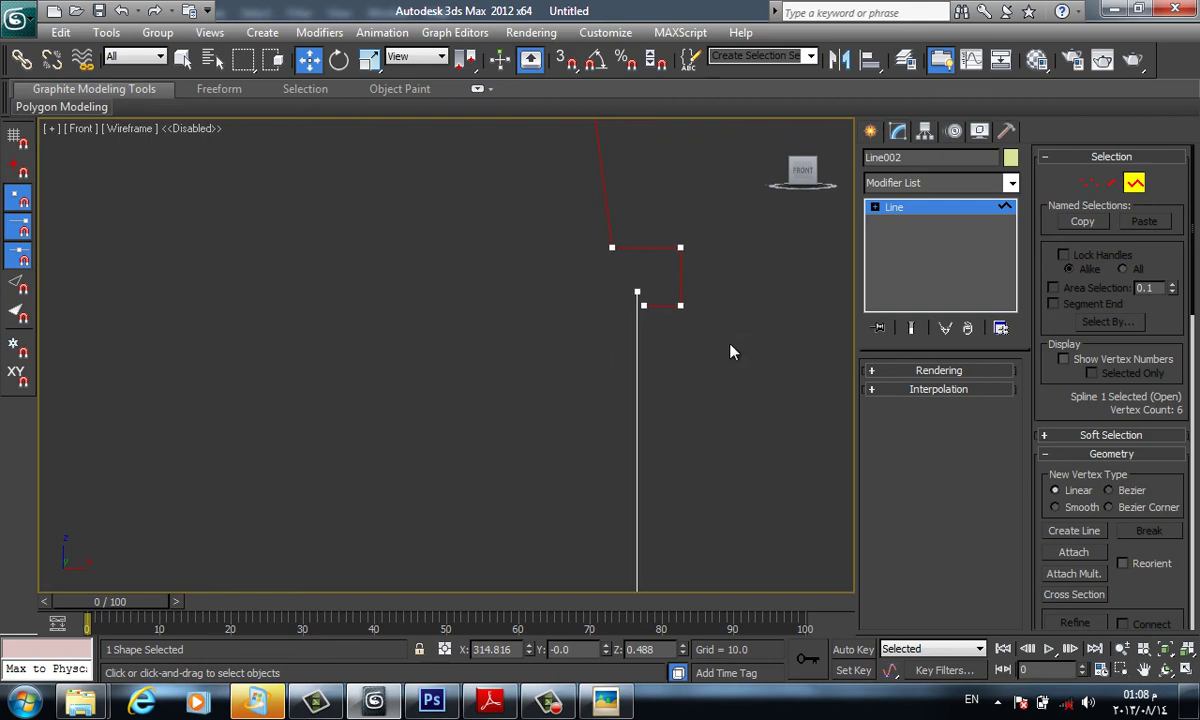
key(shift+z)
key(shift+z)
key(shift+z)
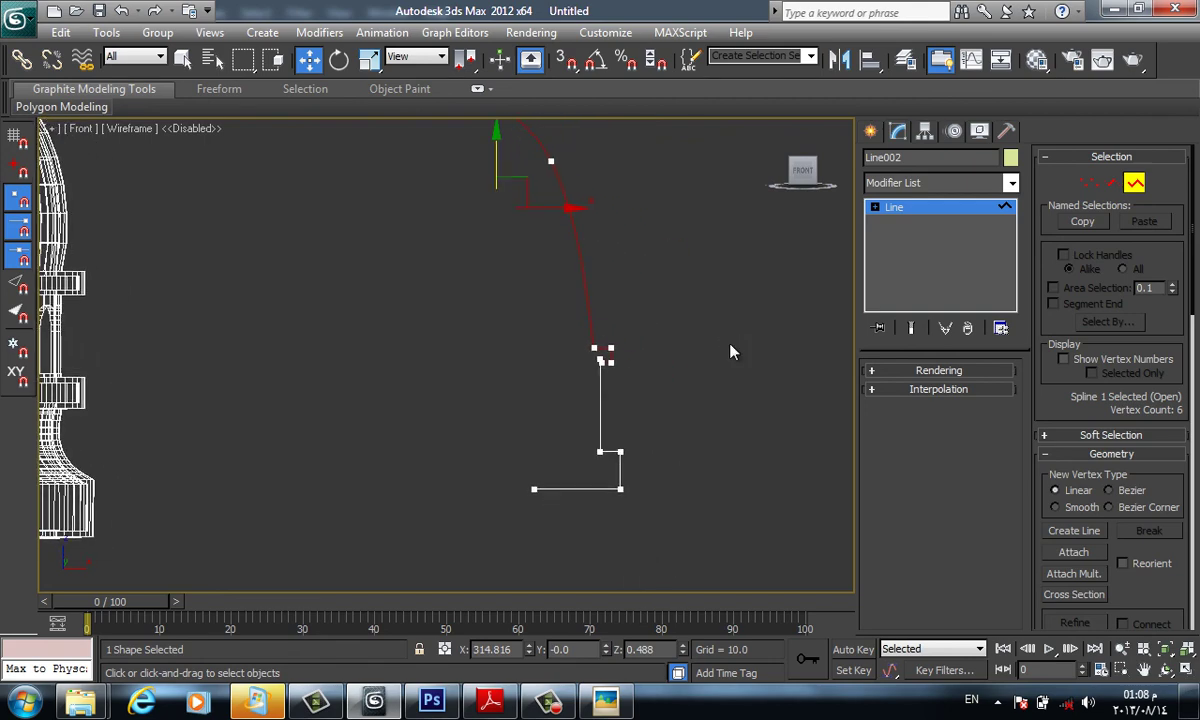
key(shift+z)
key(shift+z)
key(shift+z)
key(shift+z)
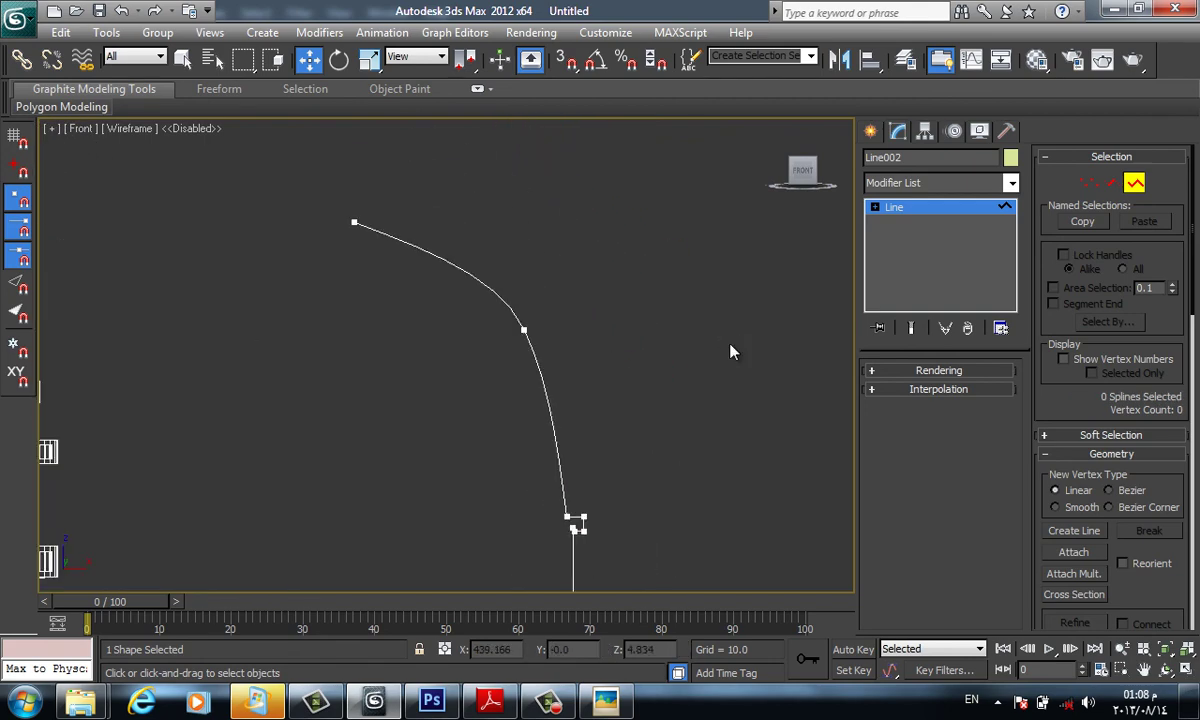
key(shift+z)
key(shift+z)
key(shift+z)
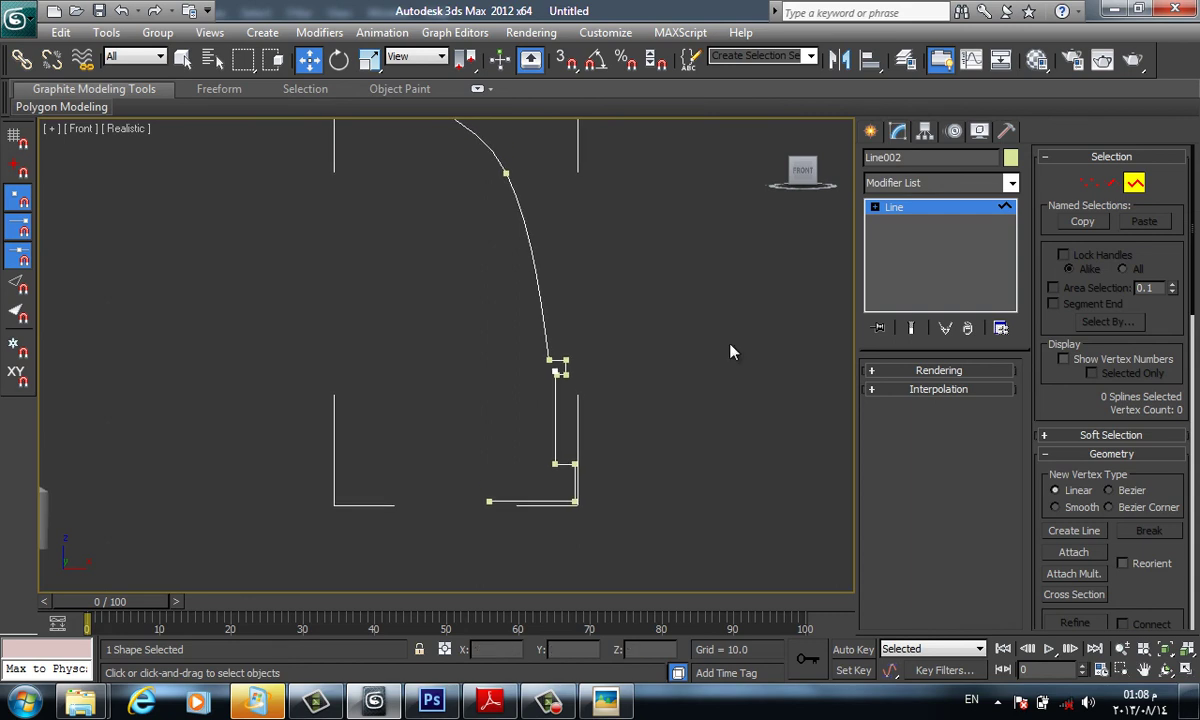
Re-enter Vertex mode and pan around to inspect the Line002 profile
key(1)
key(shift+z)
key(shift+z)
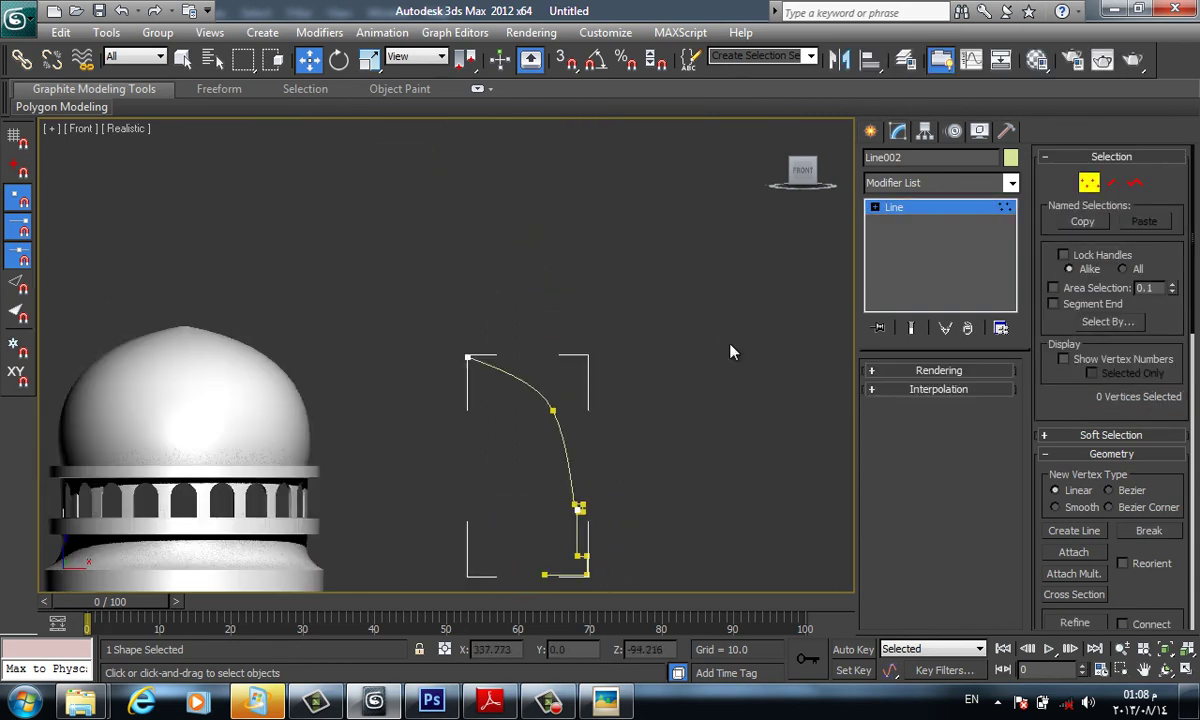
key(z)
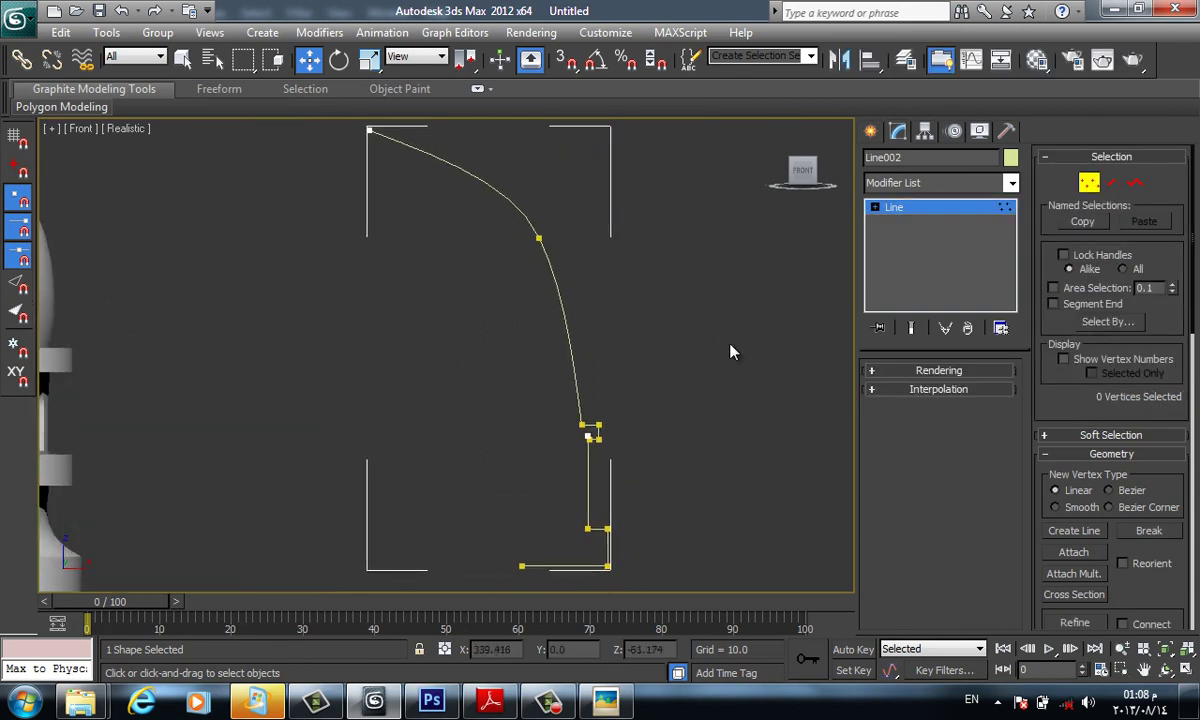
key(shift+z)
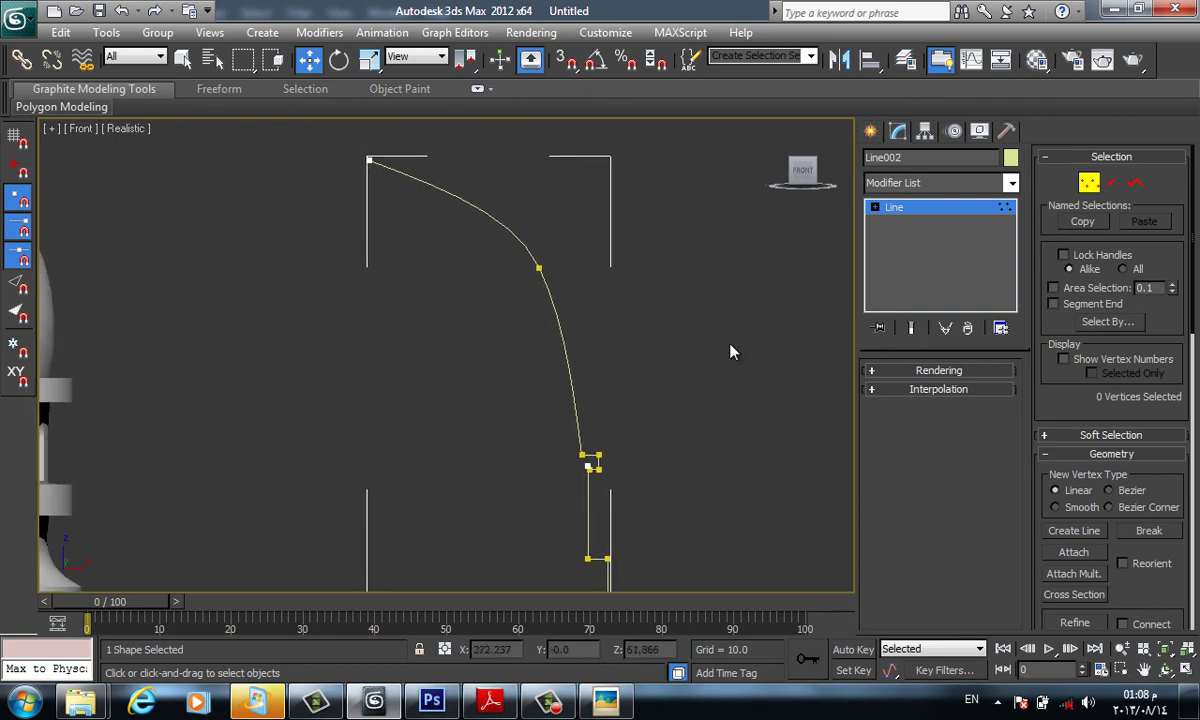
key(shift+z)
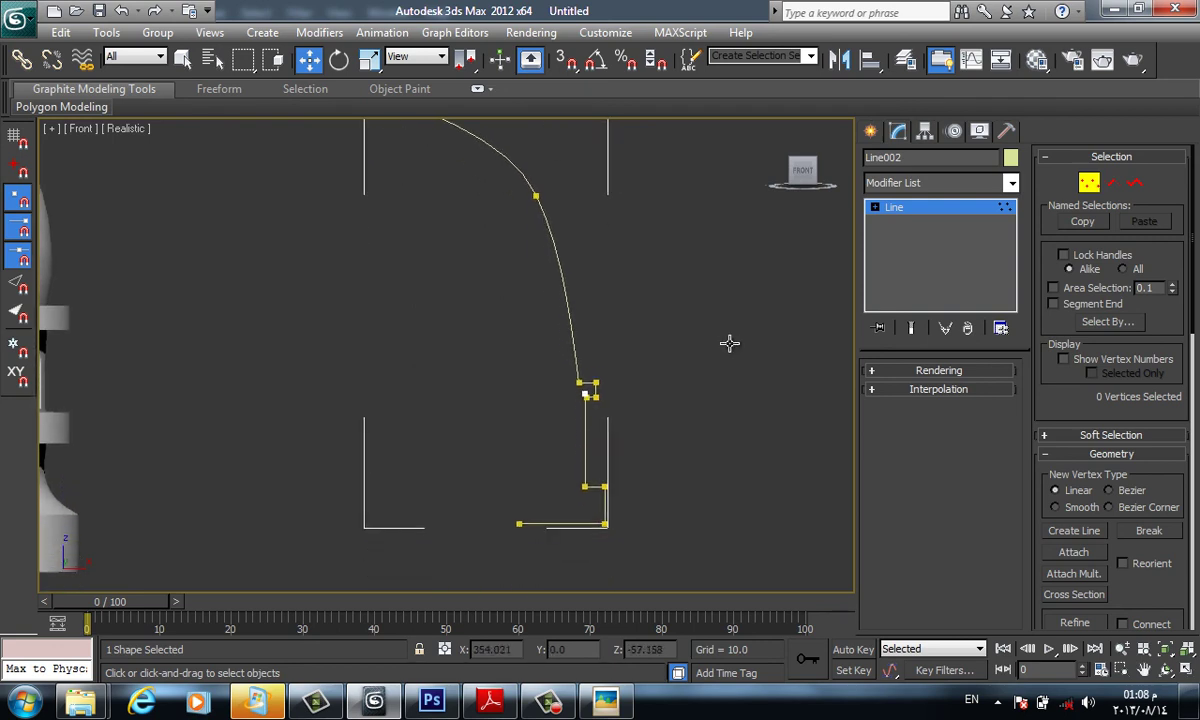
key(shift+z)
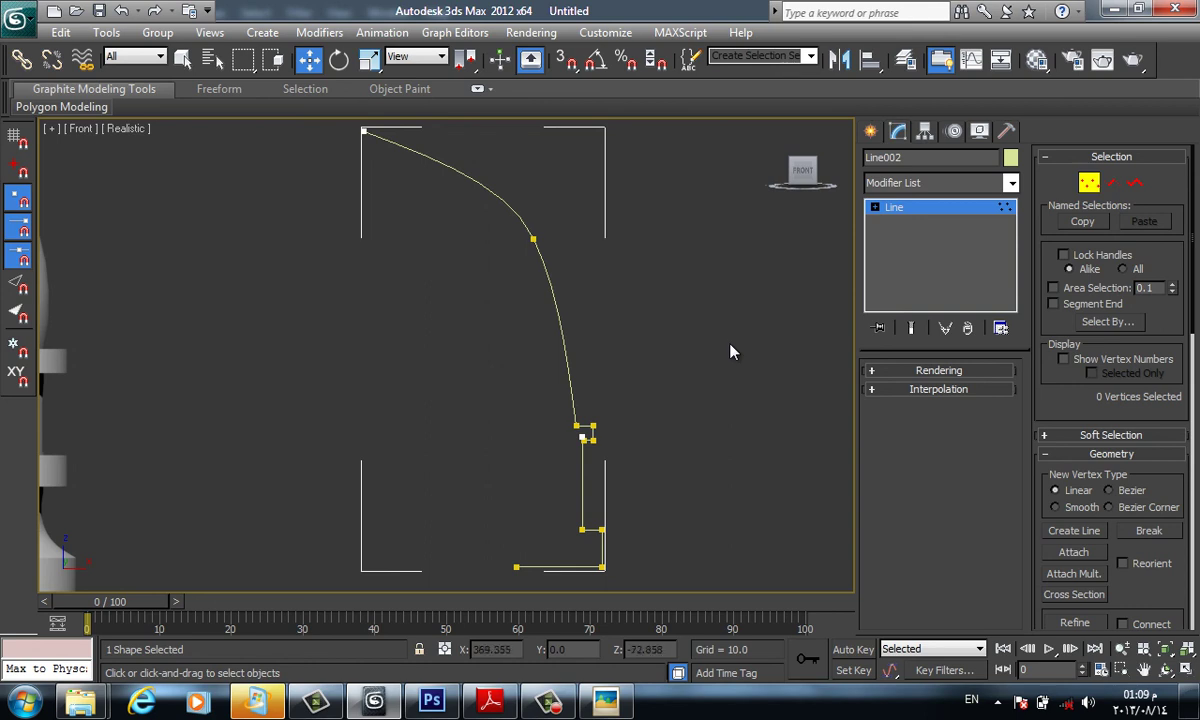
key(shift+z)
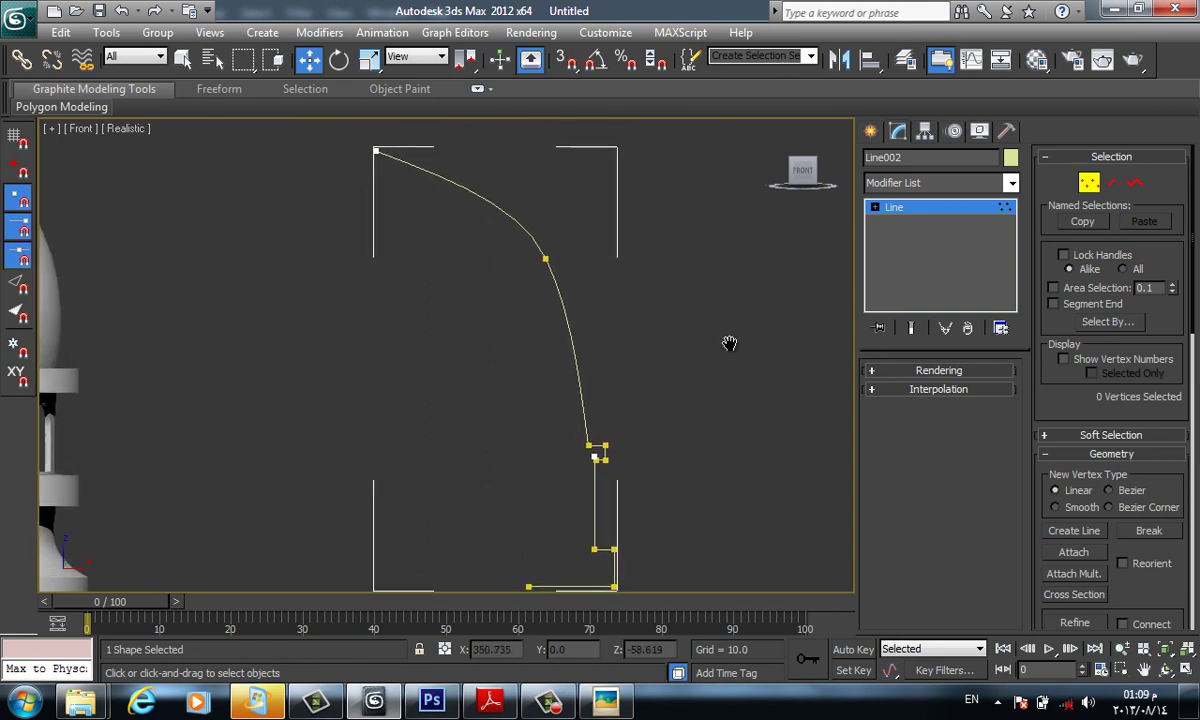
Exit vertex editing, deselect everything, and orbit the Perspective view onto the dome
key(shift+z)
key(shift+z)
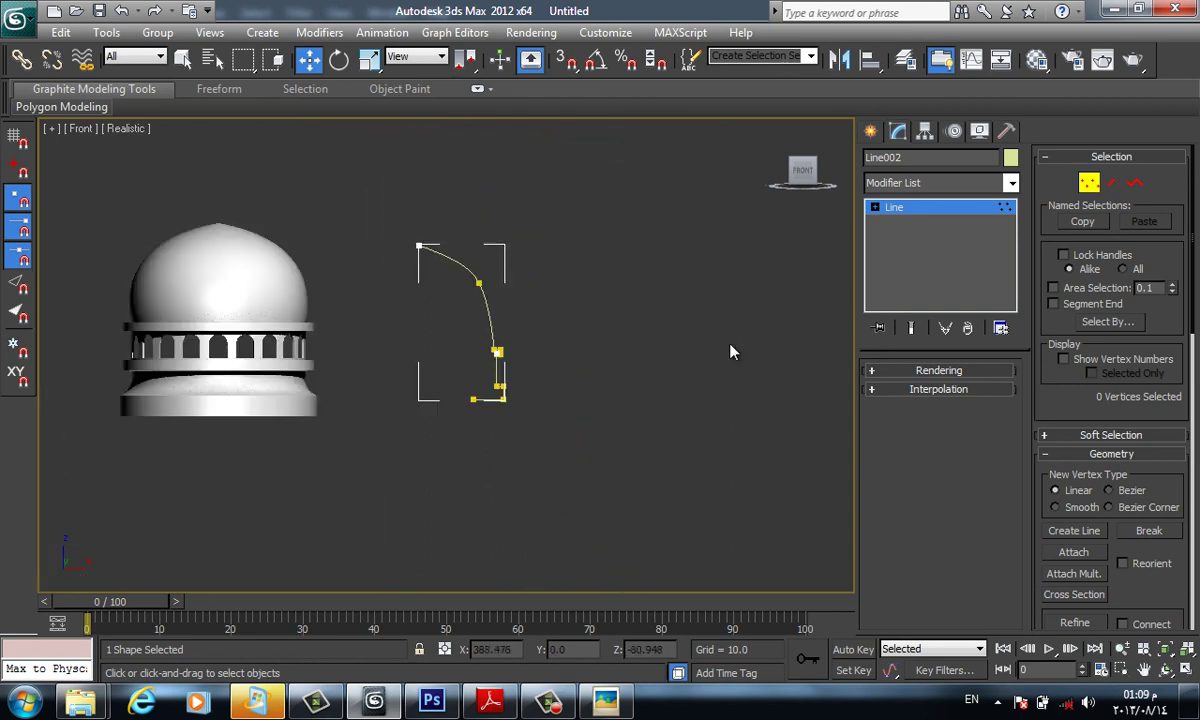
key(shift+z)
key(shift+z)
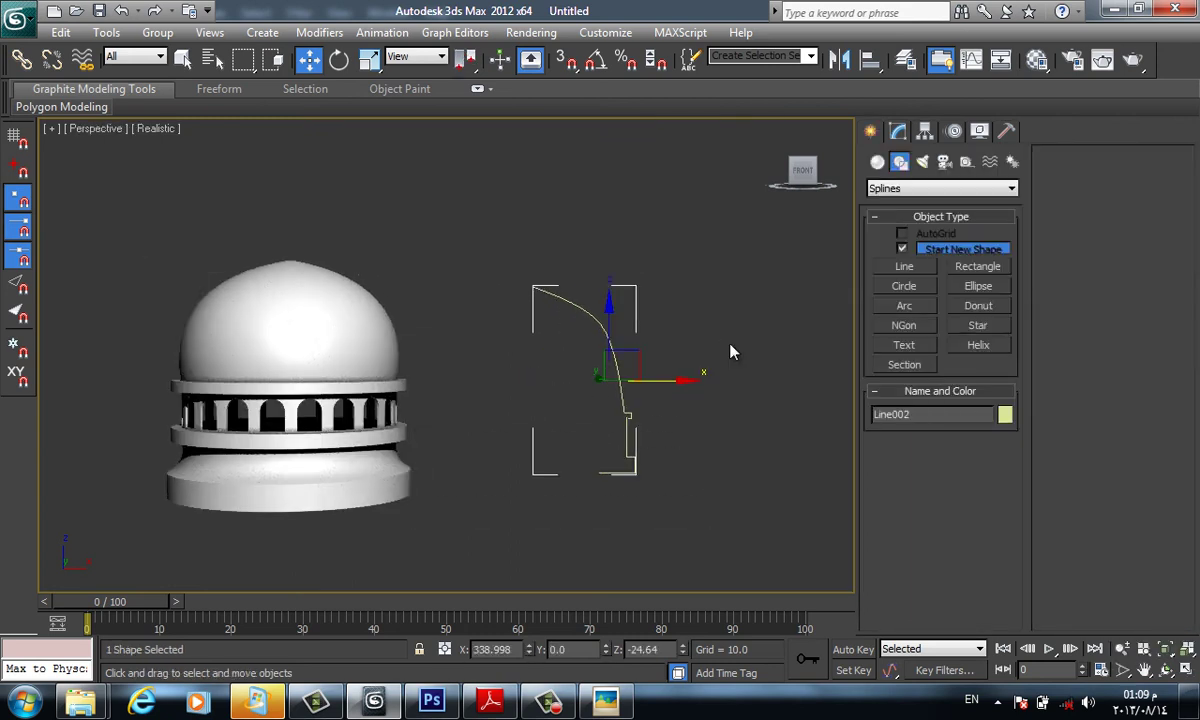
key(ctrl+z)
key(ctrl+z)
key(shift+z)
key(ctrl+z)
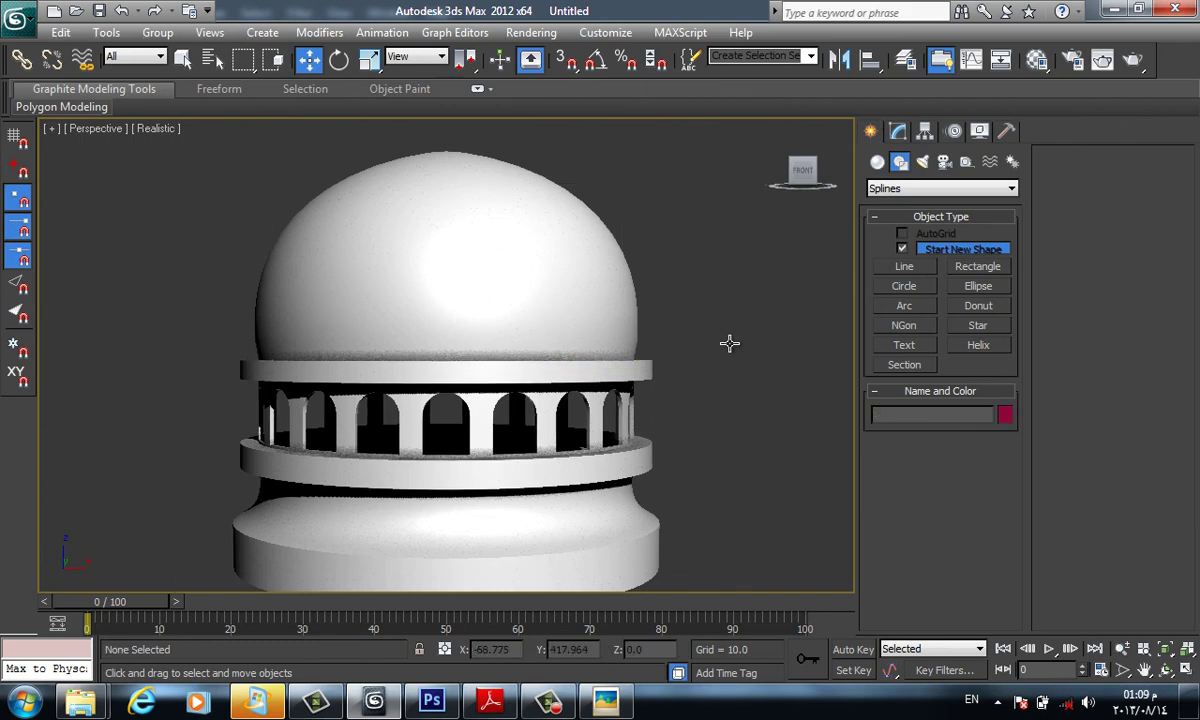
key(shift+z)
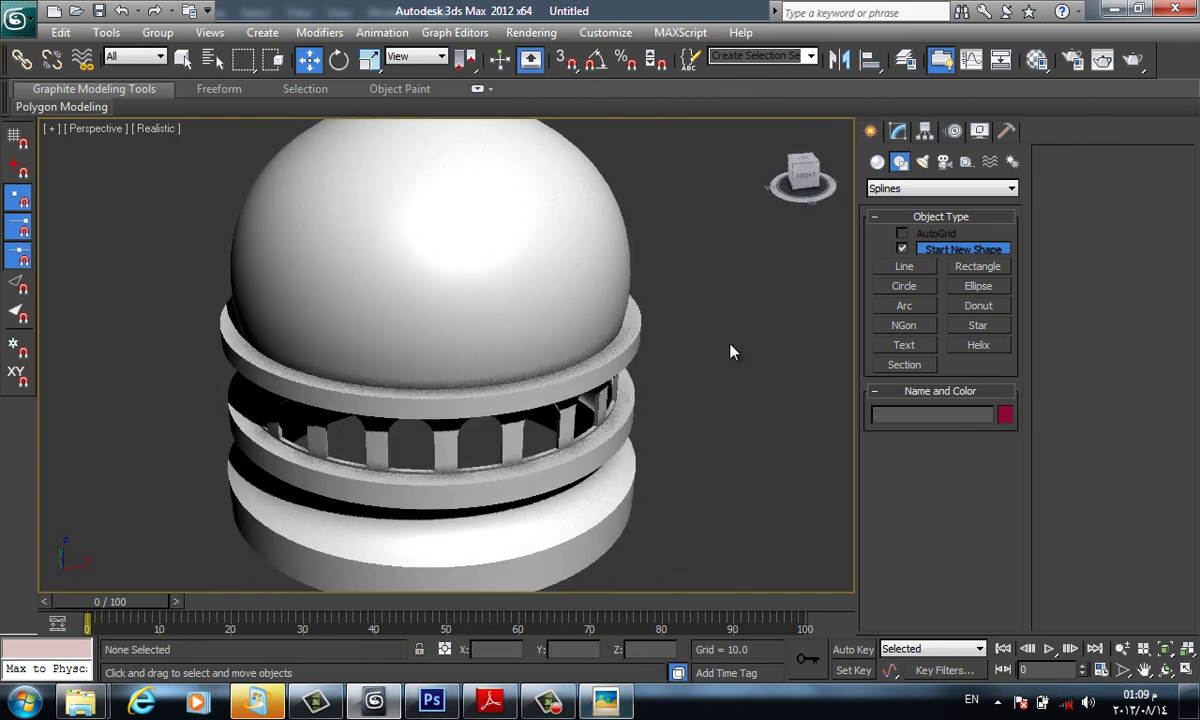